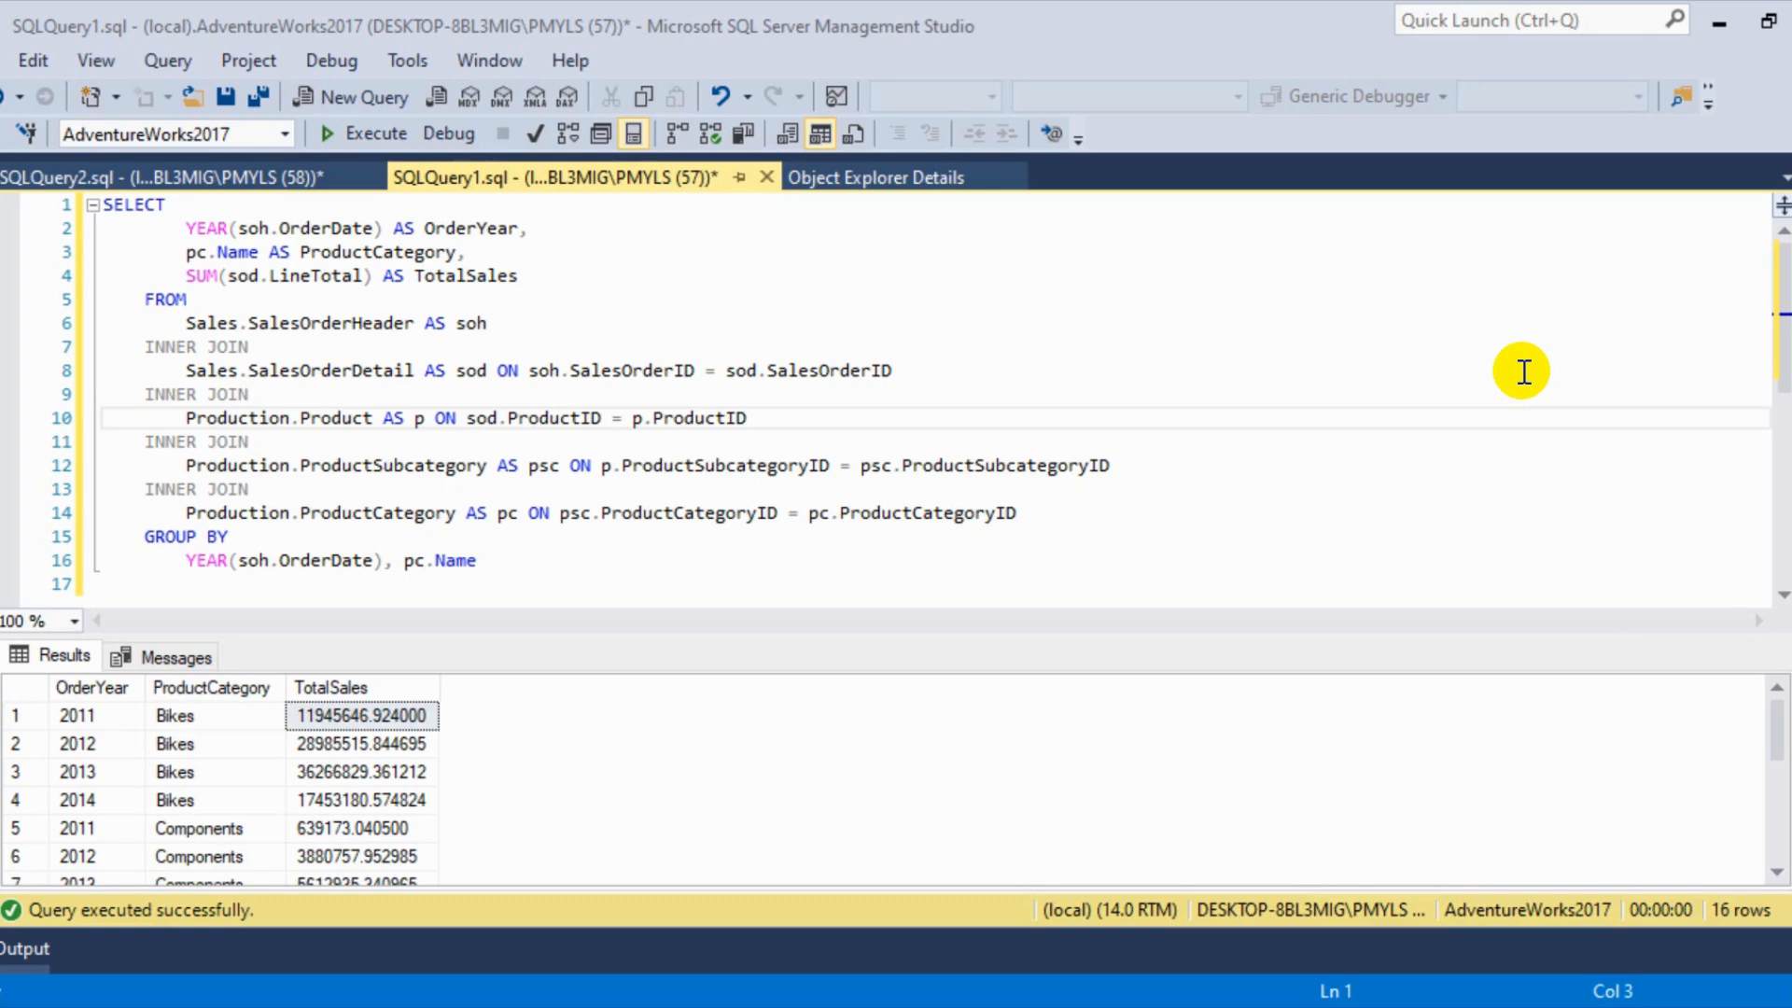
# Step: Examine the query results for order year, product category and total sales across all returned rows
pyautogui.click(78, 721)
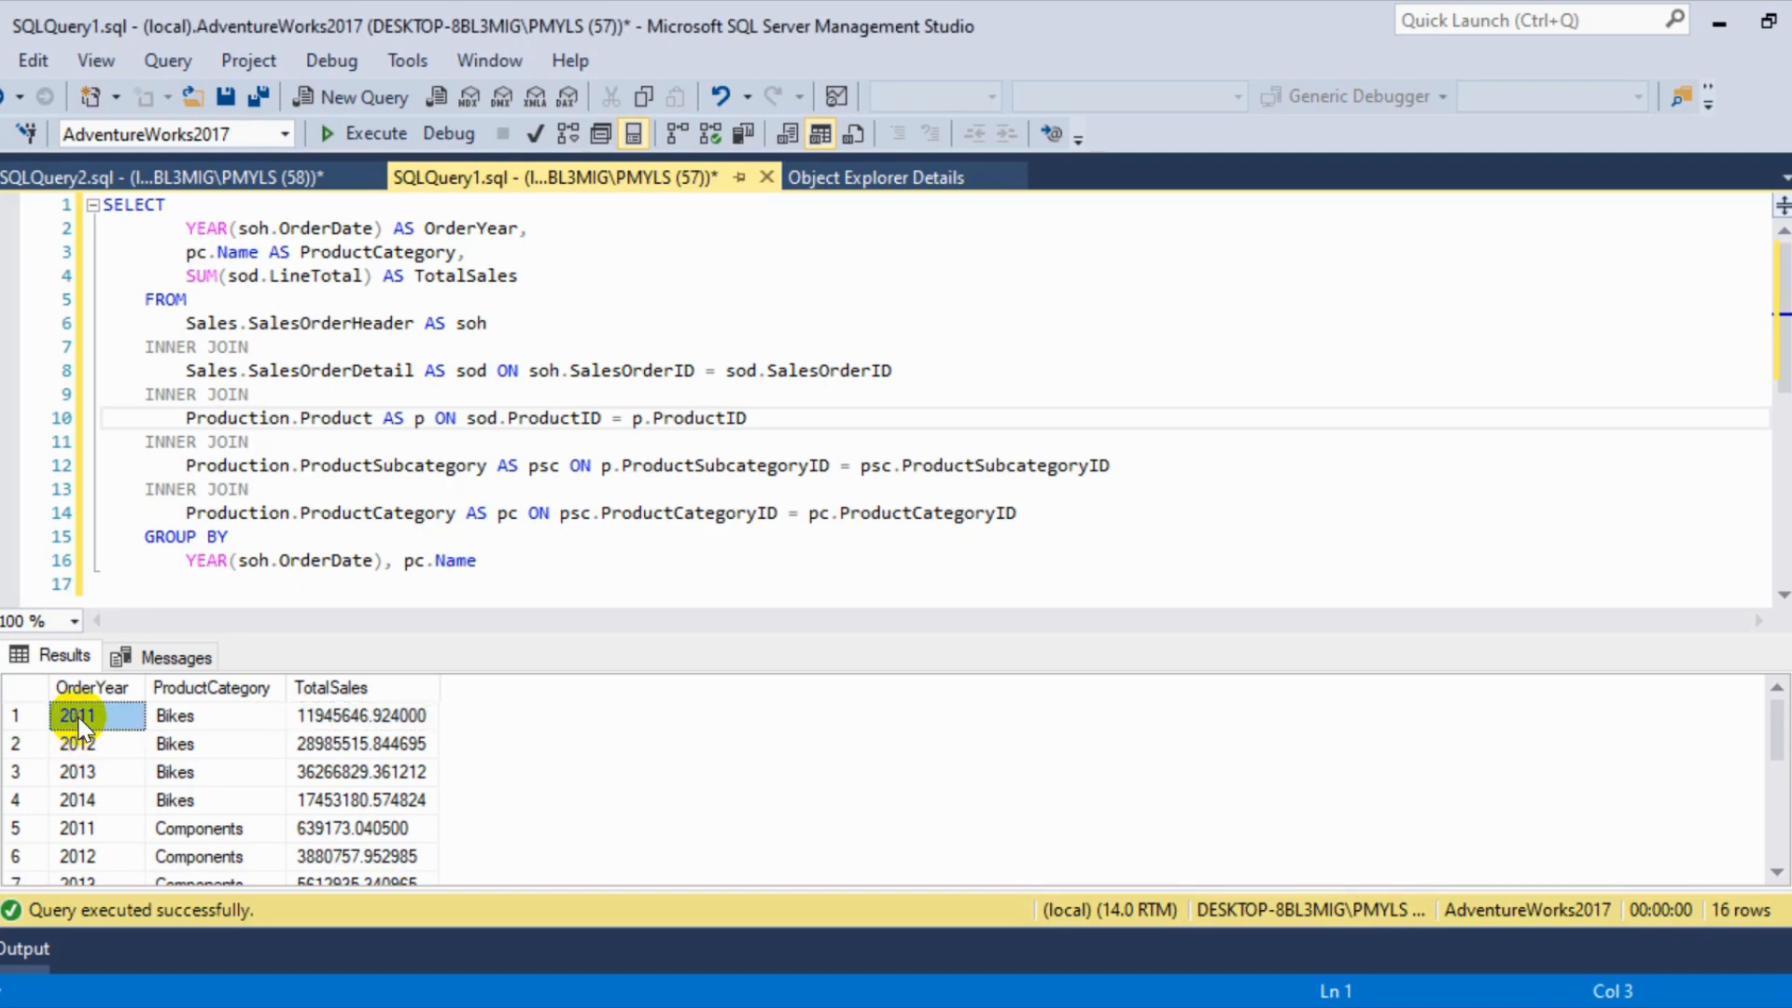
pyautogui.click(182, 721)
pyautogui.click(354, 713)
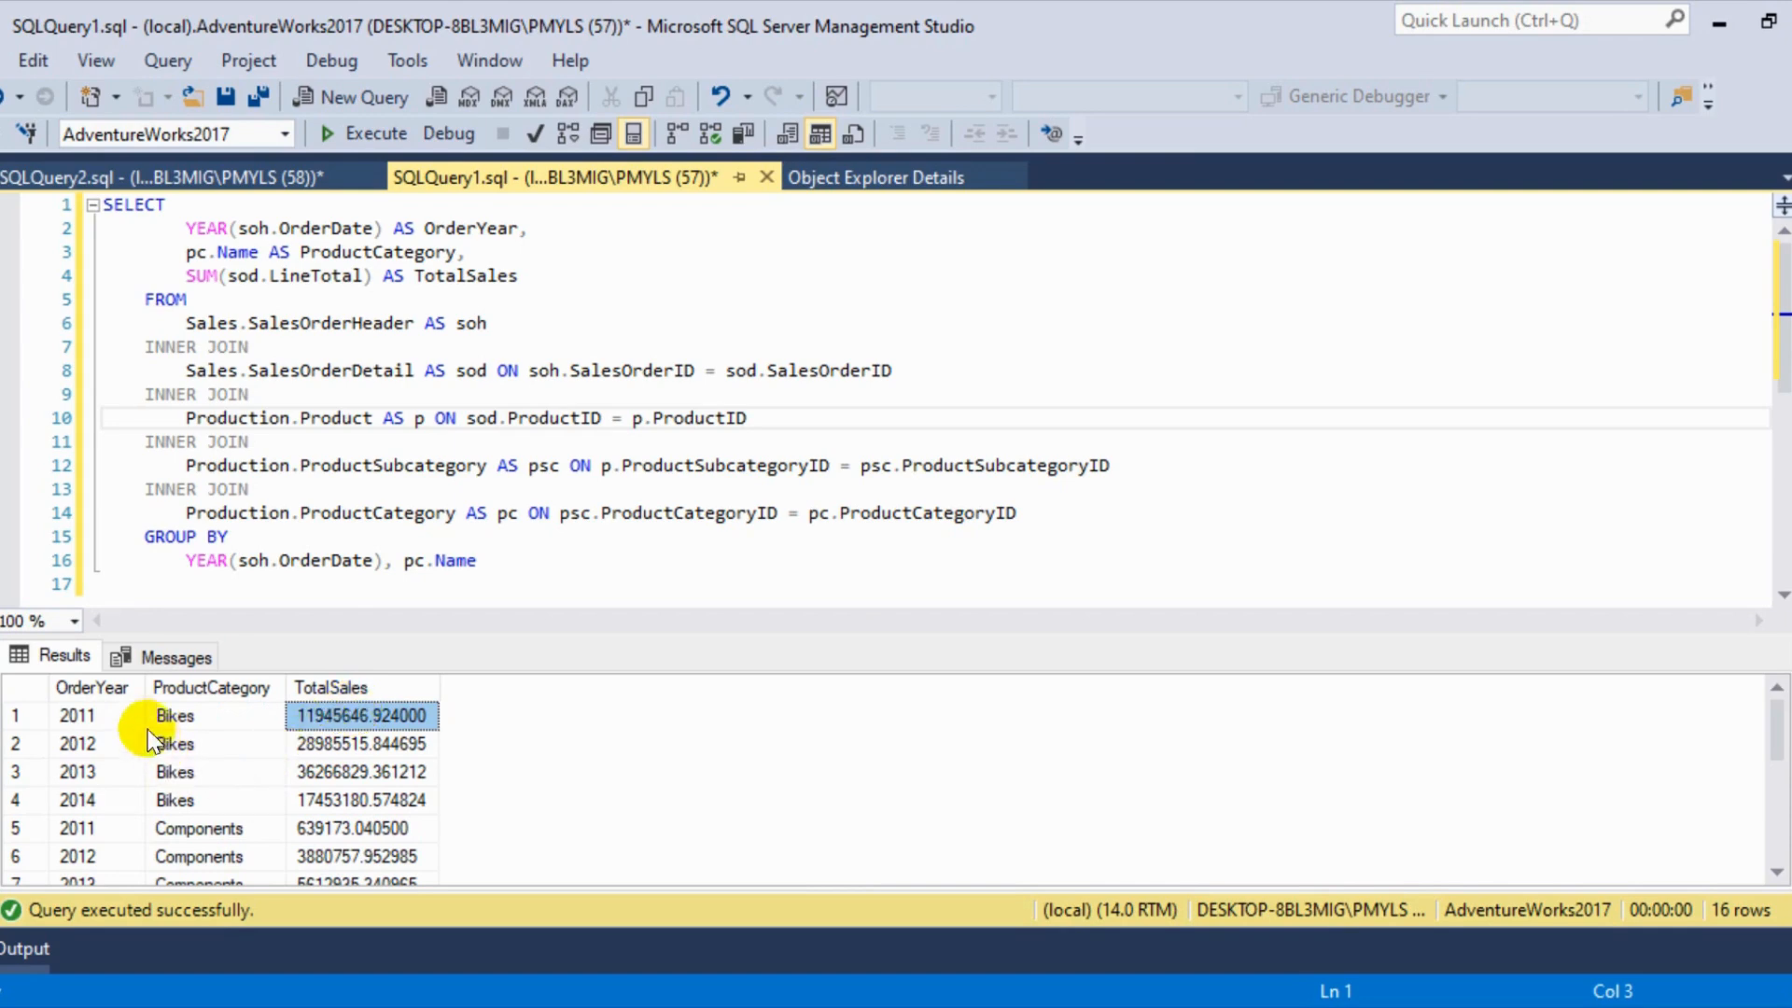
pyautogui.click(104, 748)
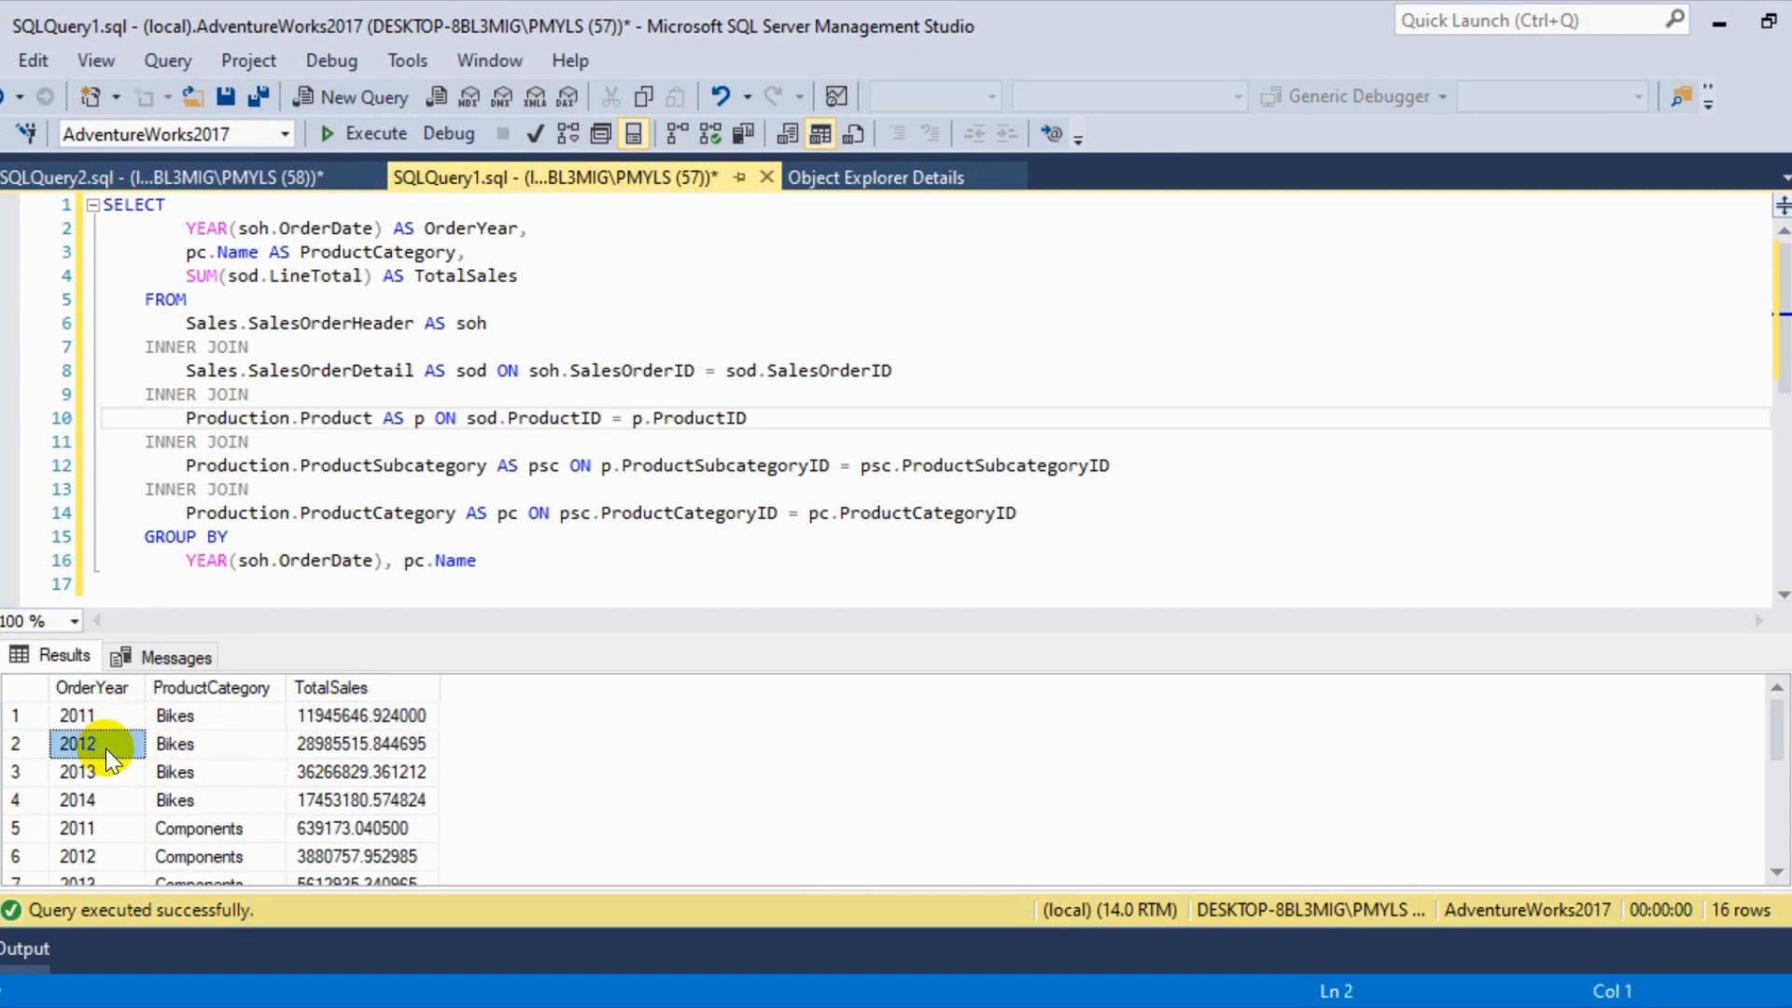
pyautogui.click(220, 753)
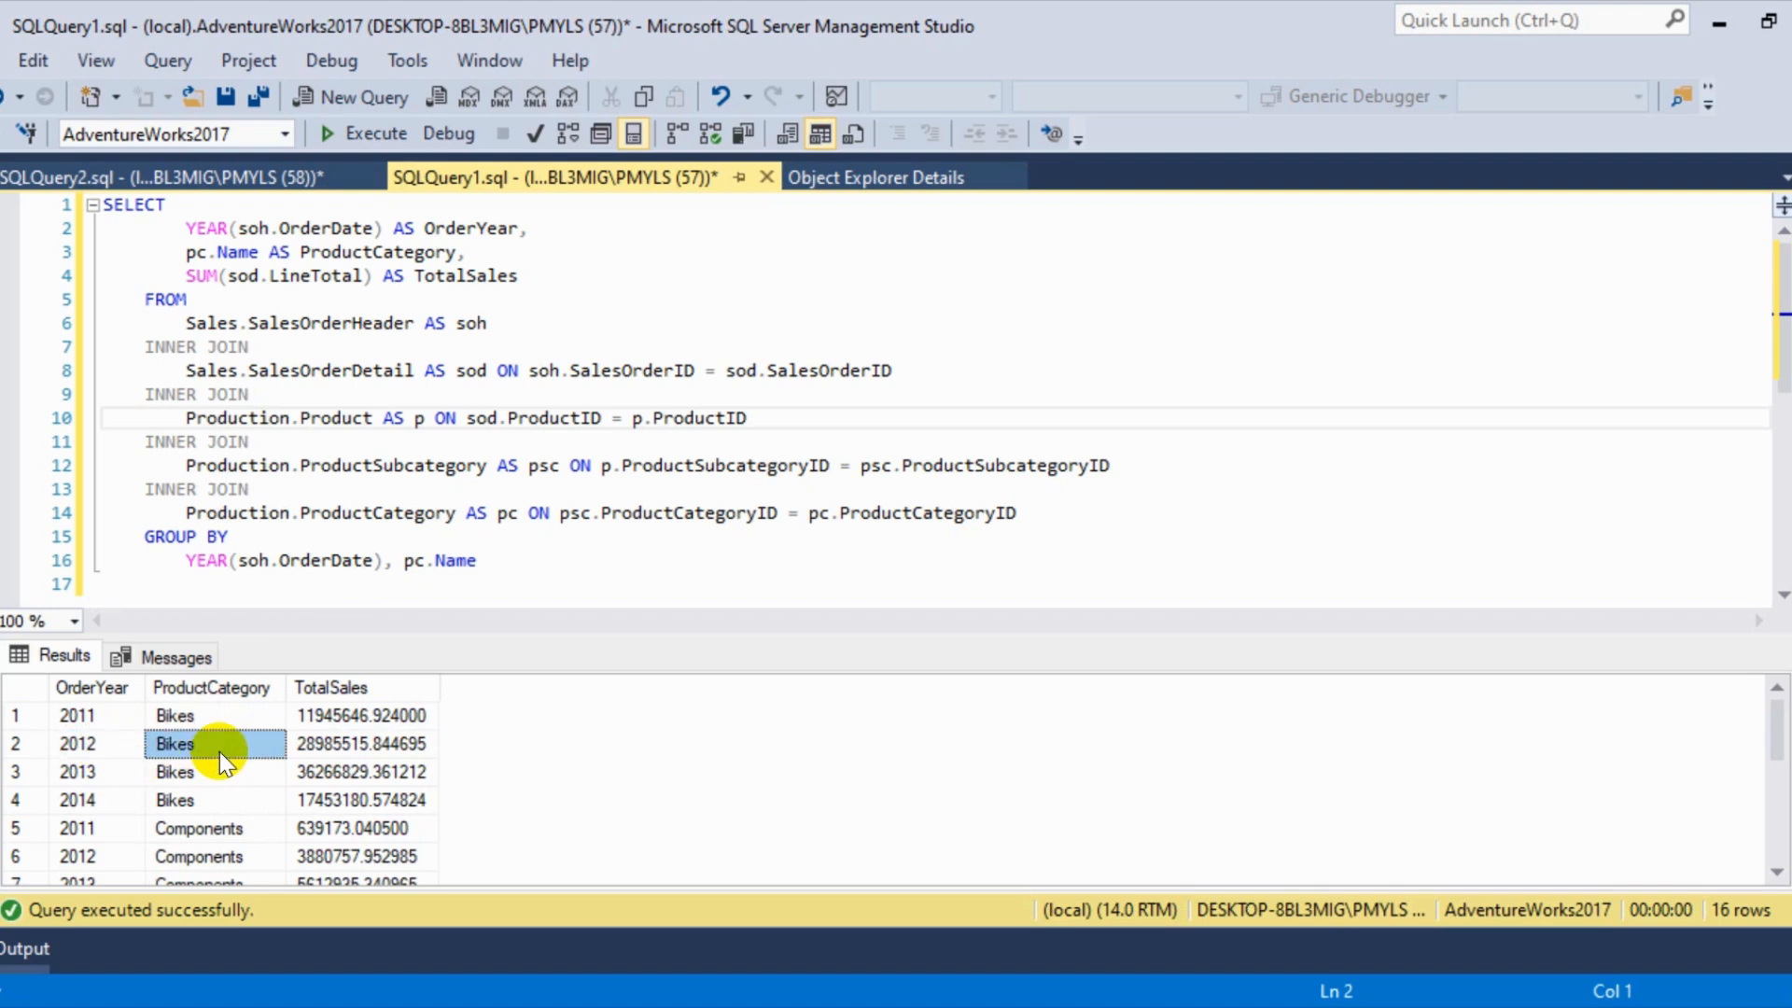
pyautogui.click(356, 750)
pyautogui.scroll(-1, 356, 751)
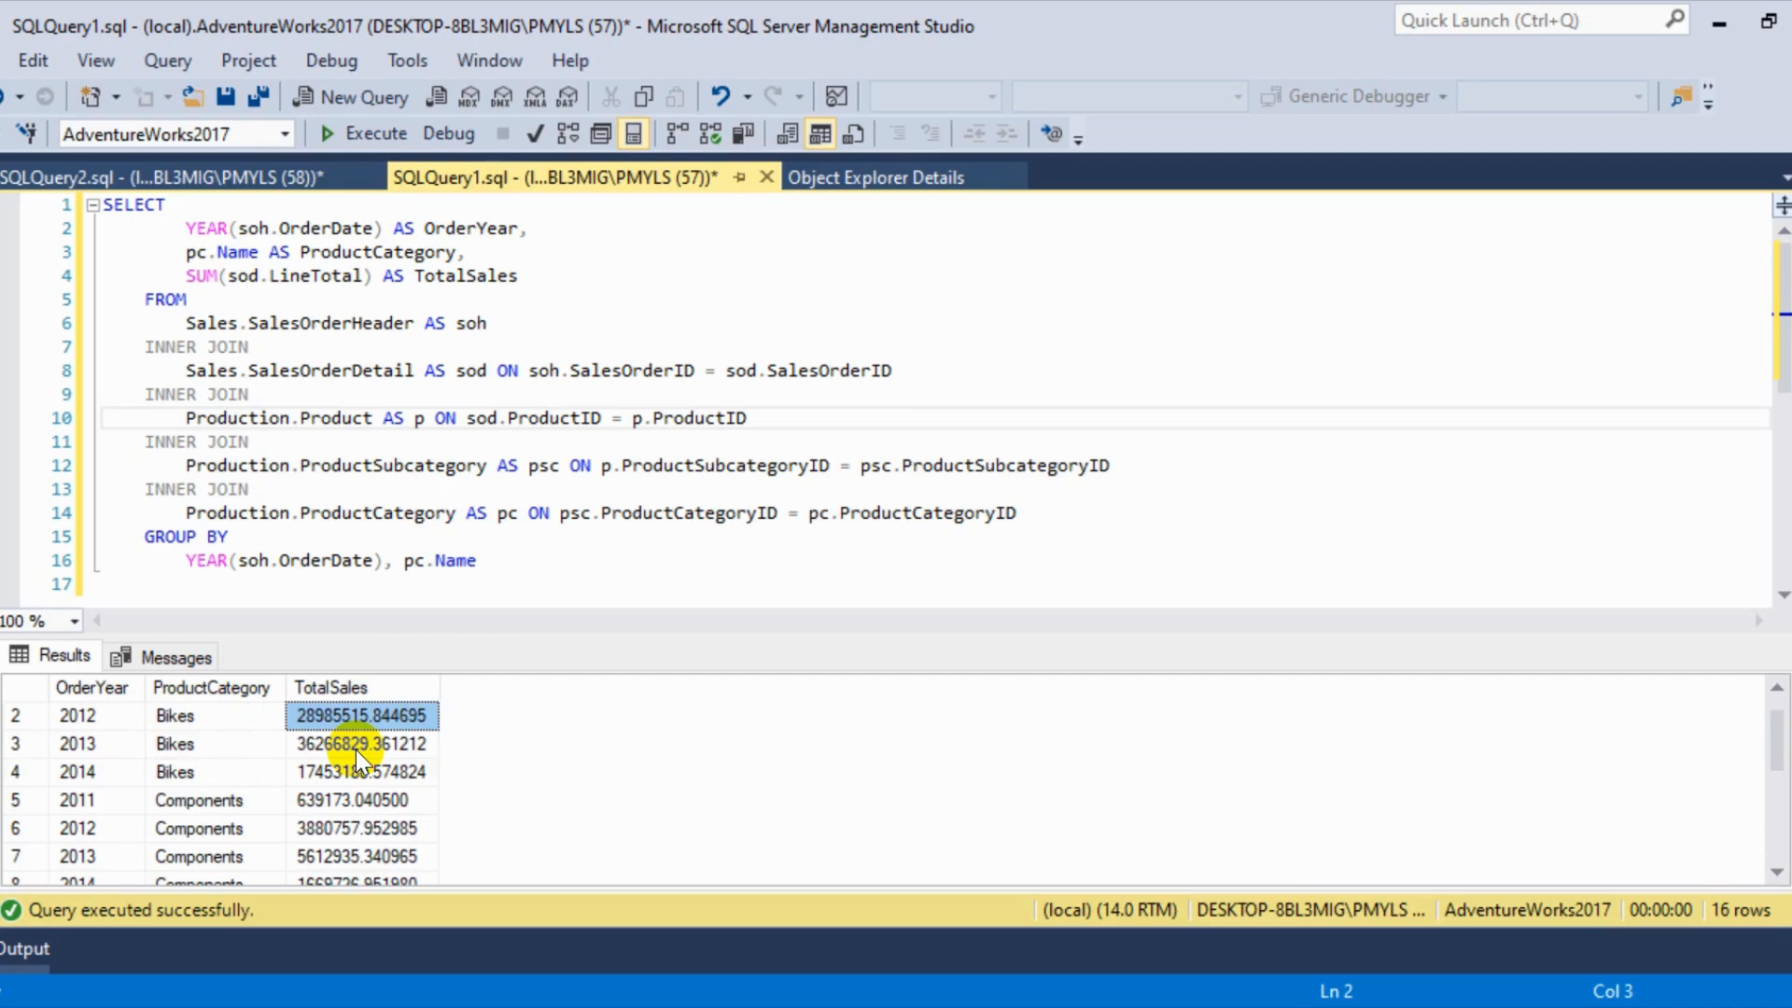
pyautogui.scroll(-1, 356, 749)
pyautogui.click(104, 773)
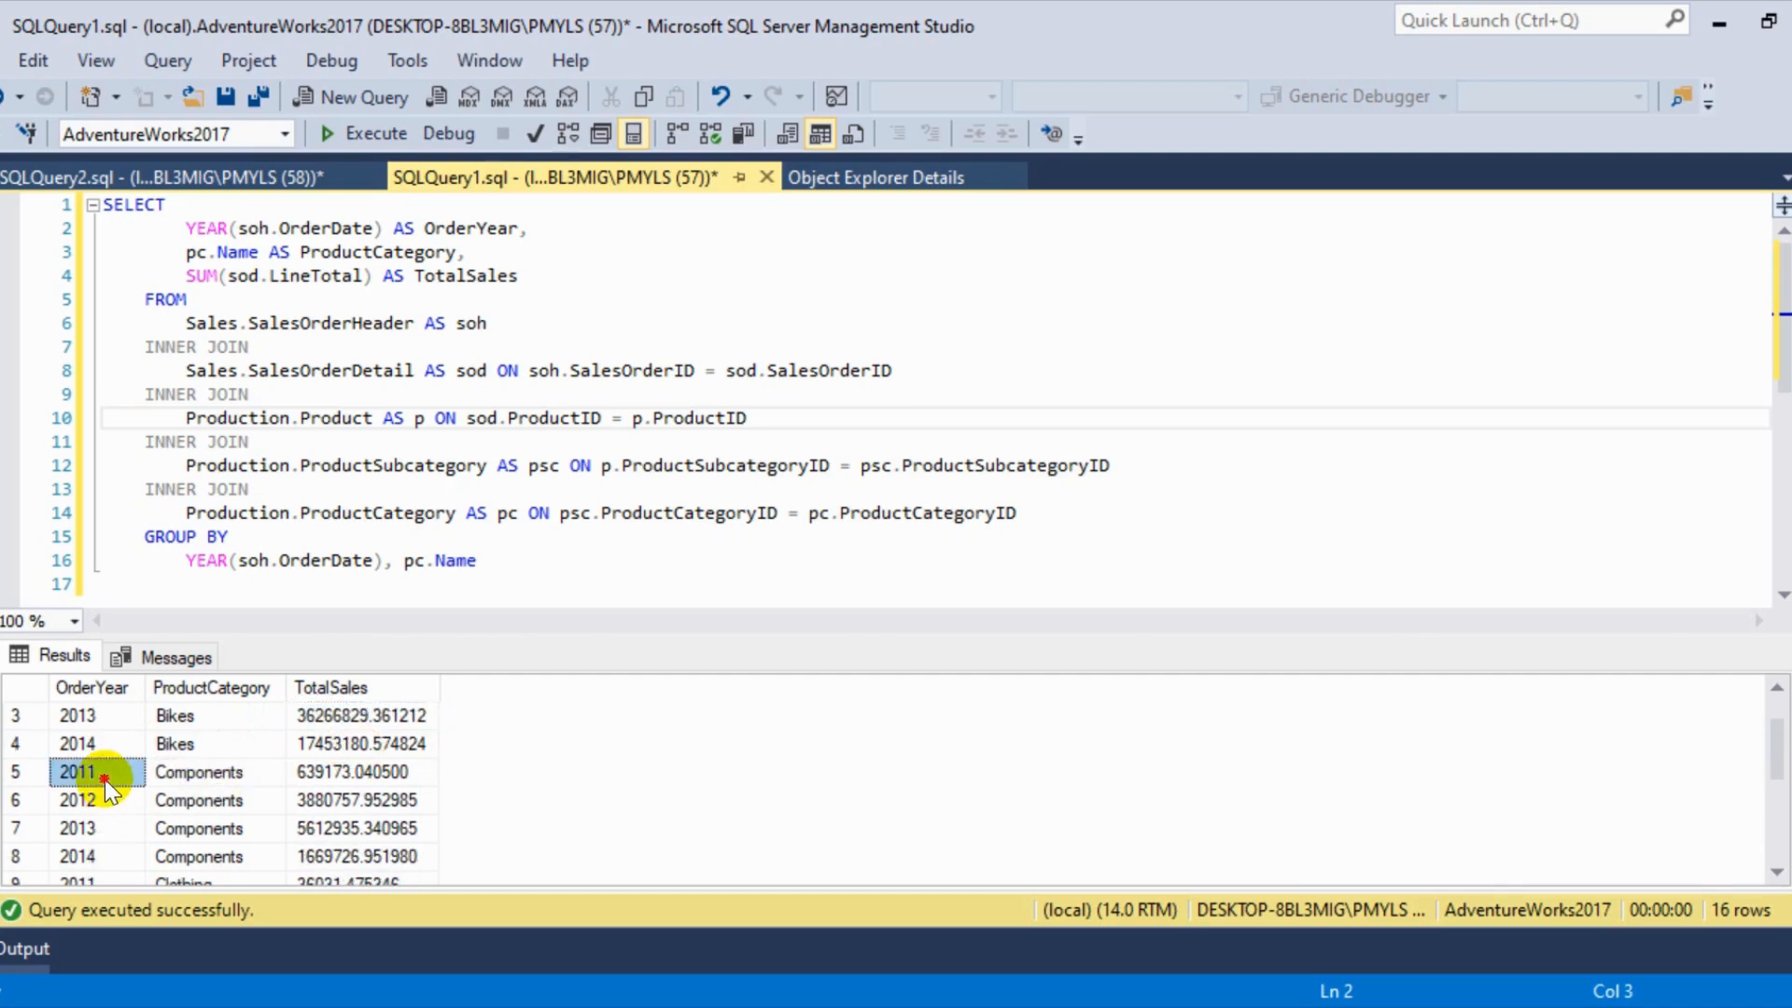
pyautogui.click(198, 769)
pyautogui.click(370, 760)
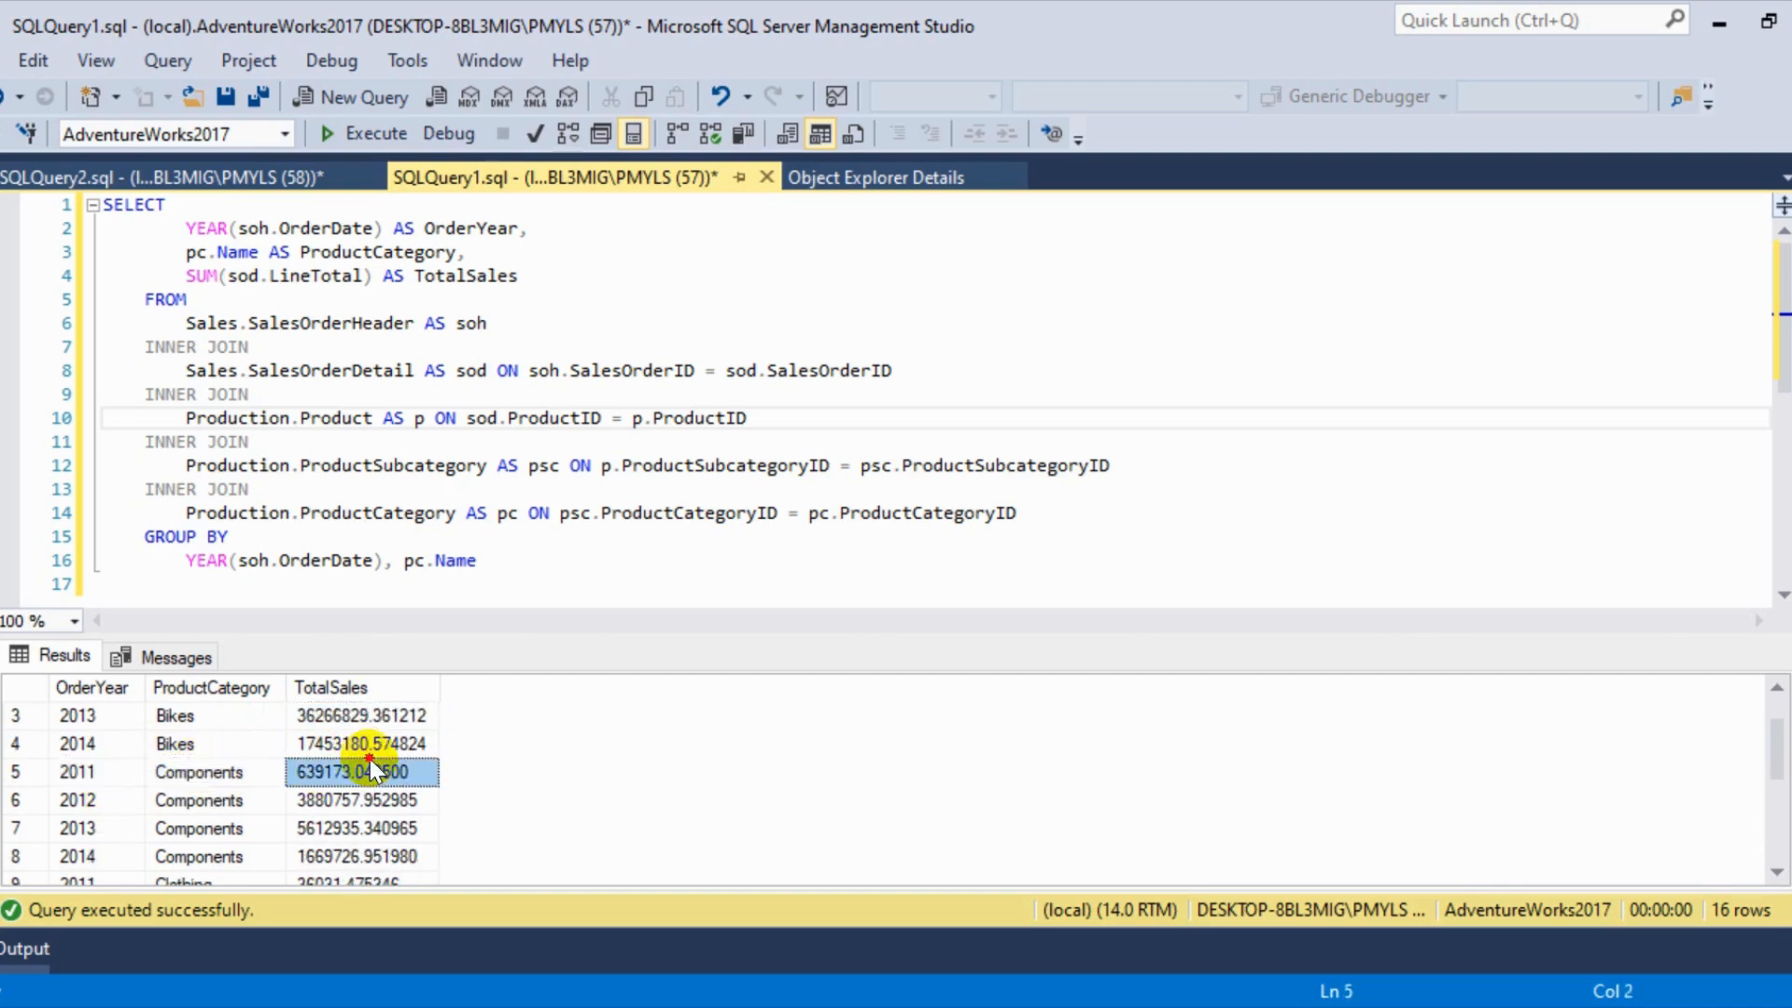
pyautogui.scroll(-8, 370, 759)
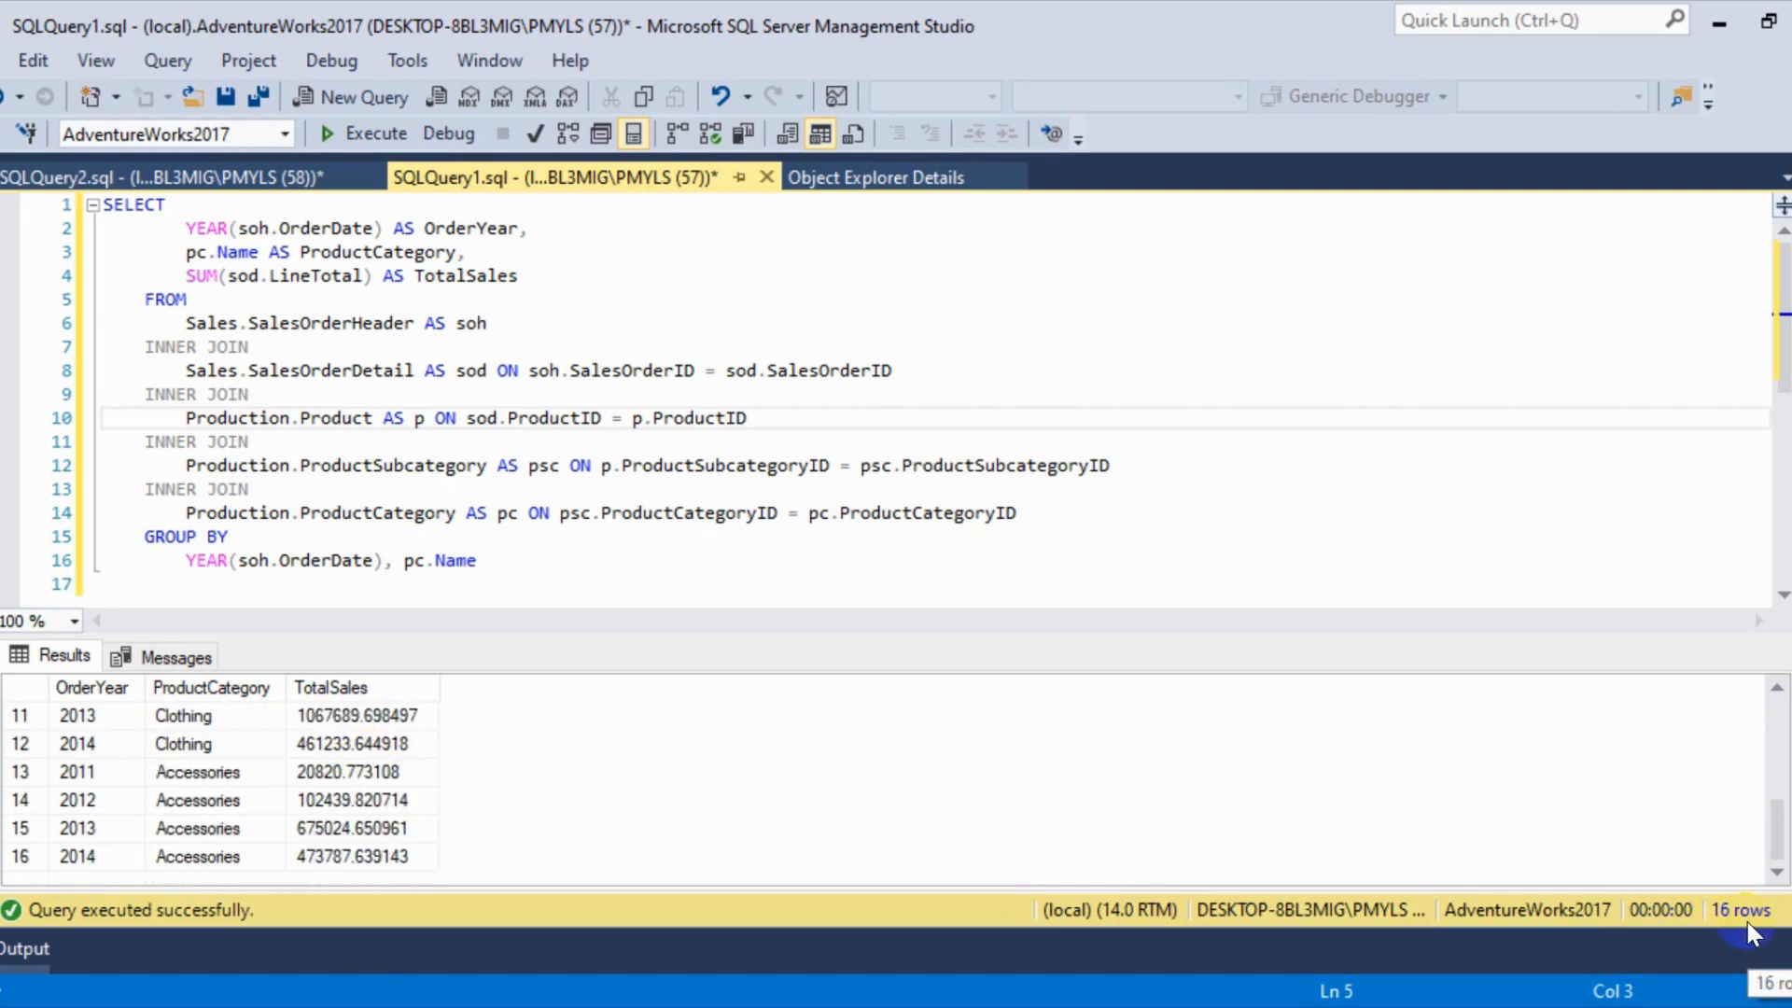
pyautogui.scroll(3, 1321, 747)
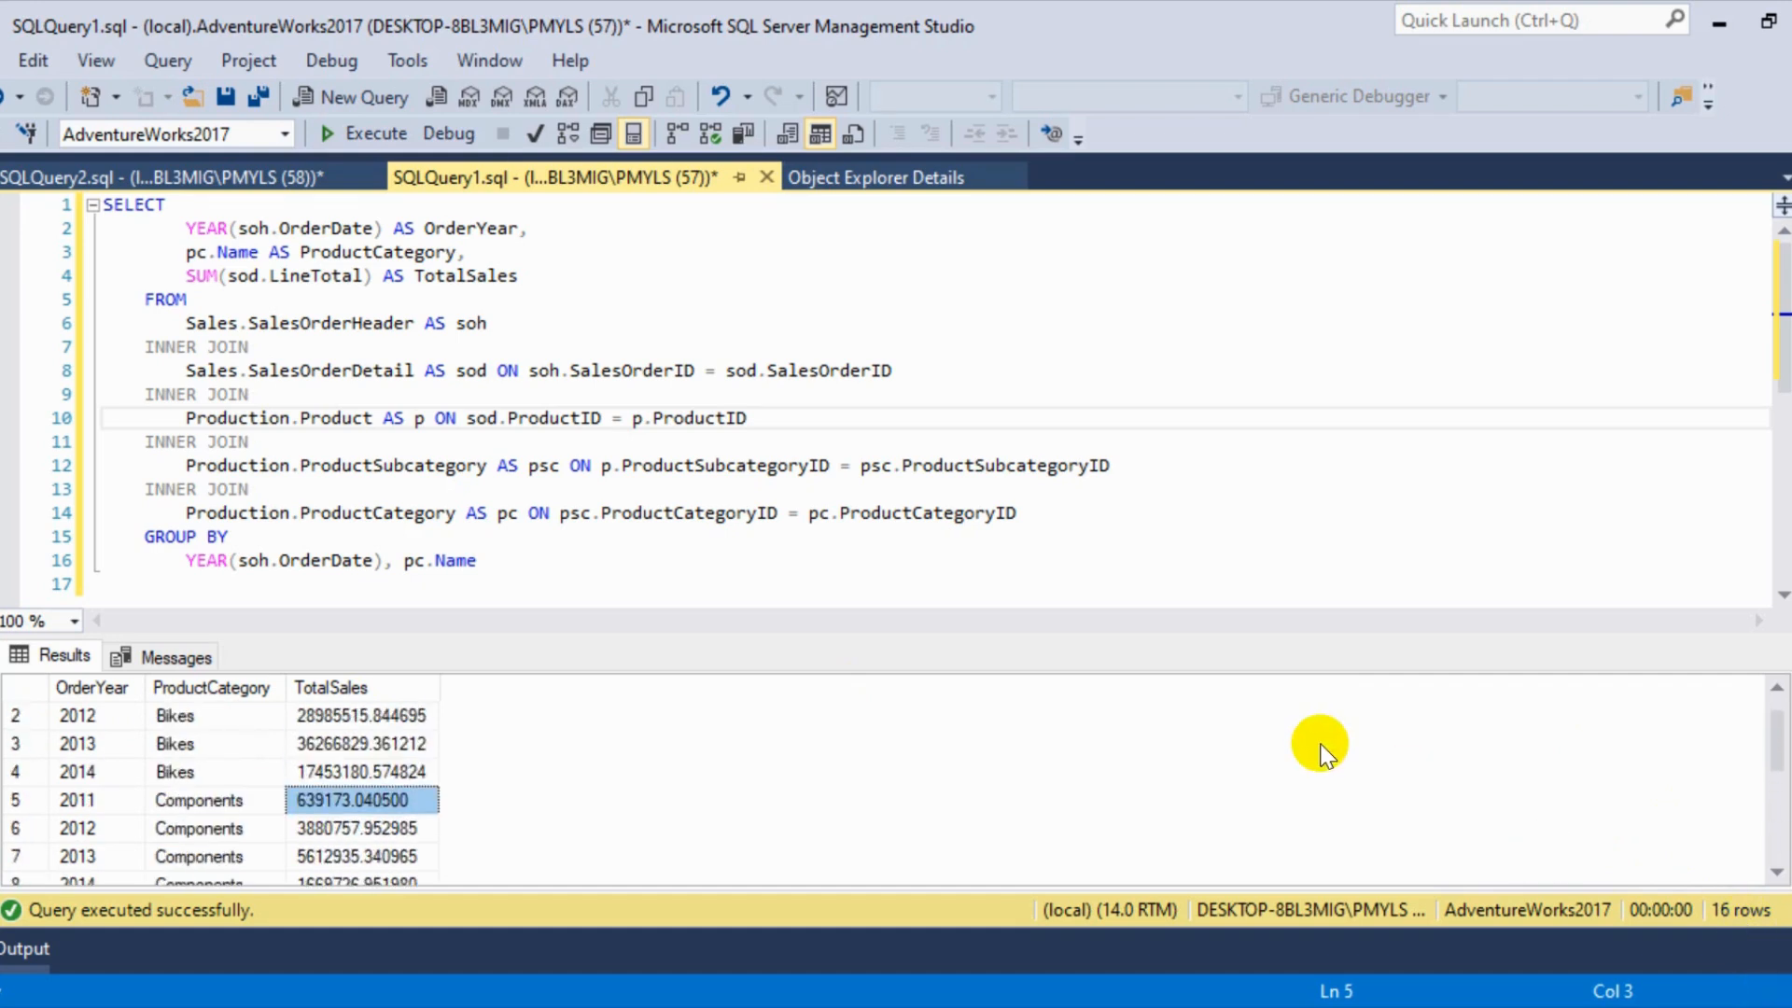
# Step: Copy the entire sales query and start a new report with the cross-tab report wizard in SAP Crystal Reports
pyautogui.click(644, 548)
pyautogui.hotkey('ctrl', 'a')
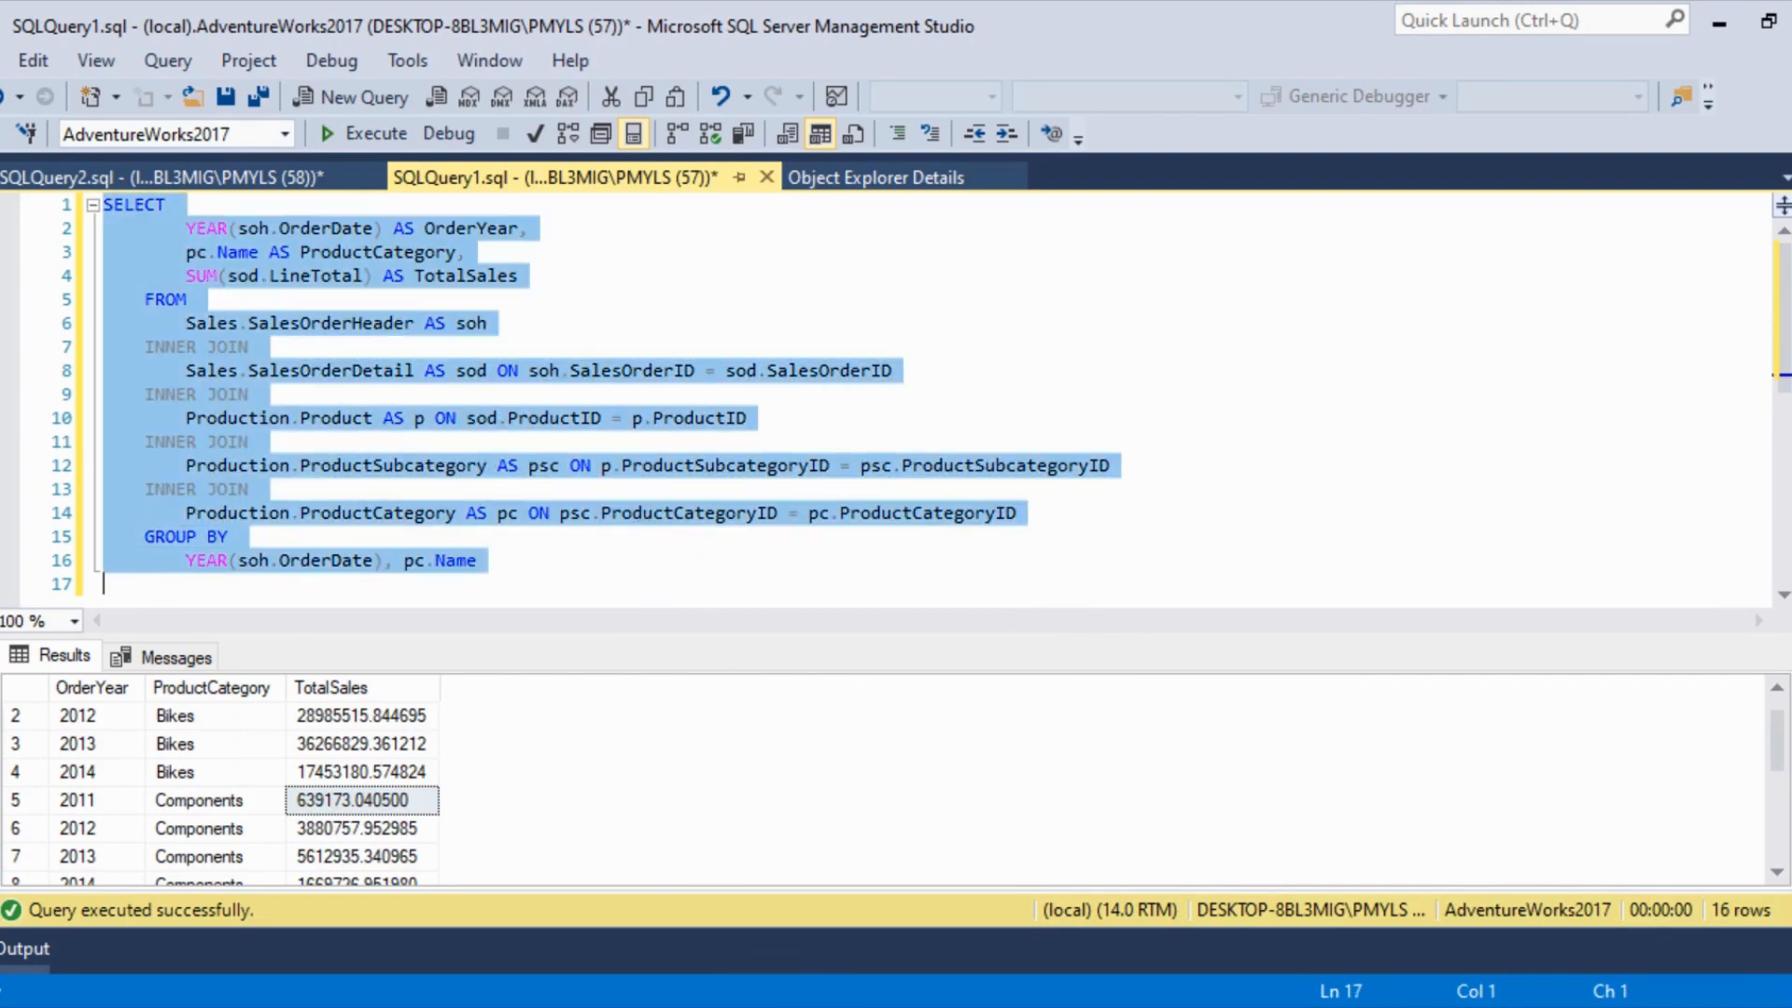
pyautogui.click(732, 930)
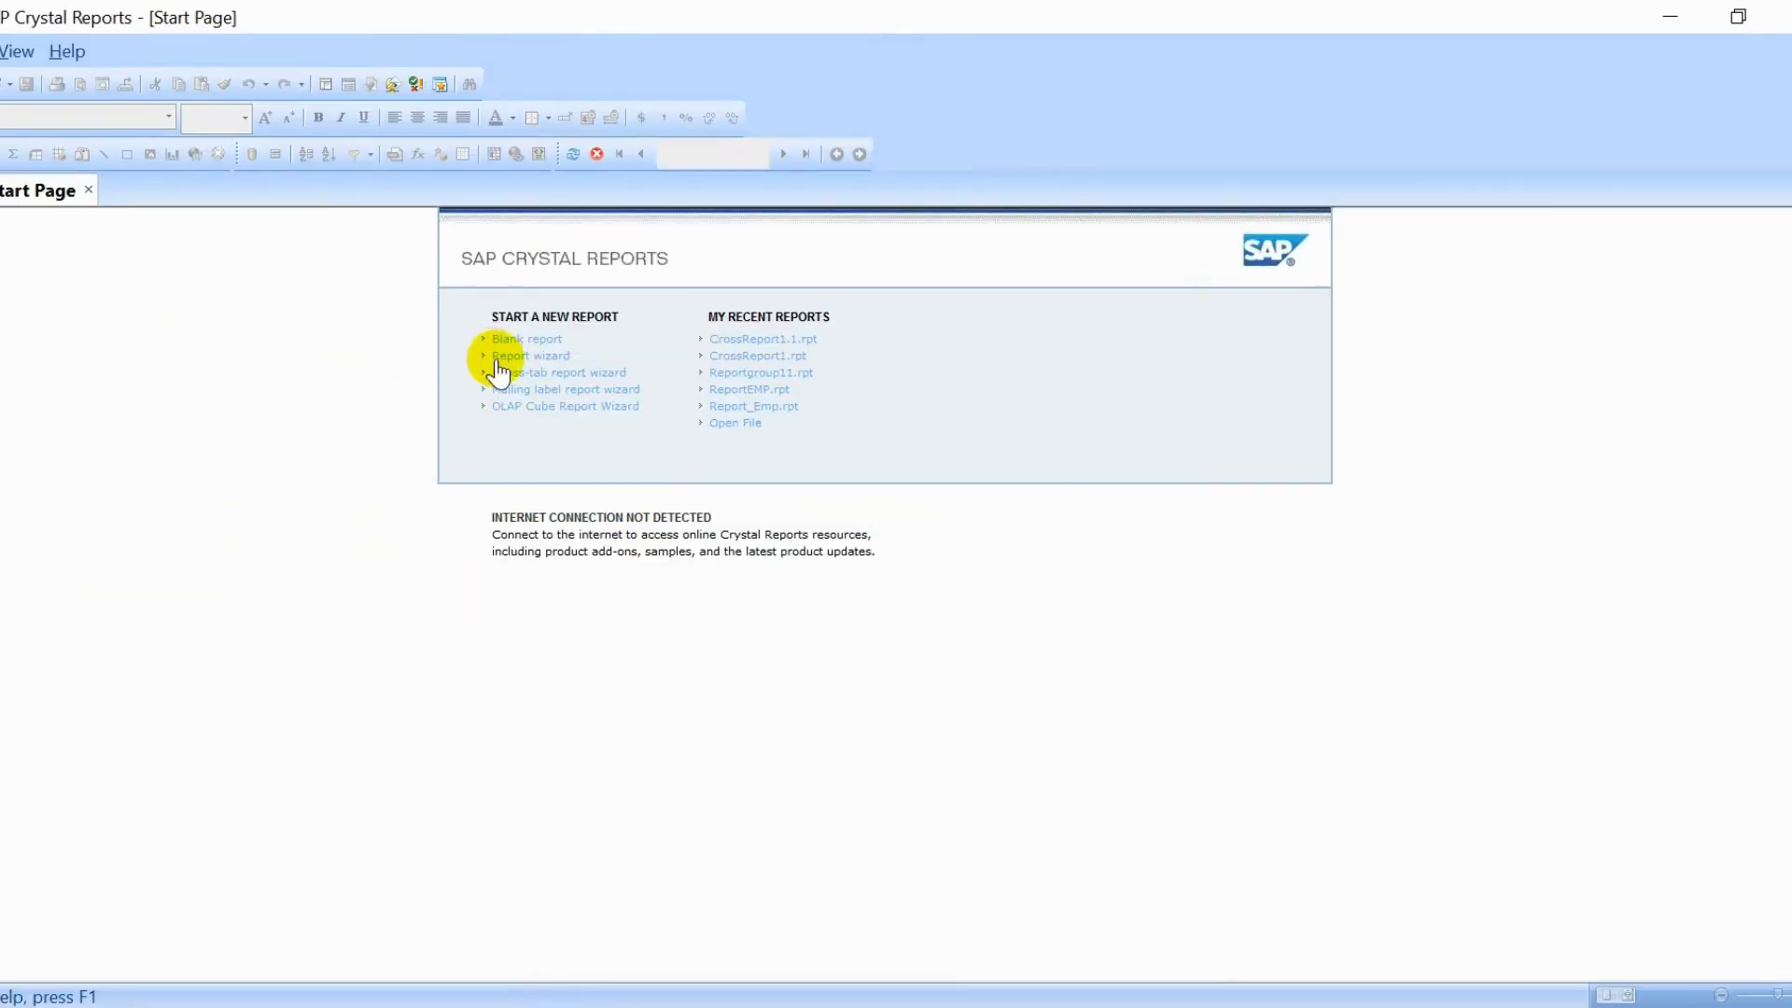
pyautogui.click(551, 374)
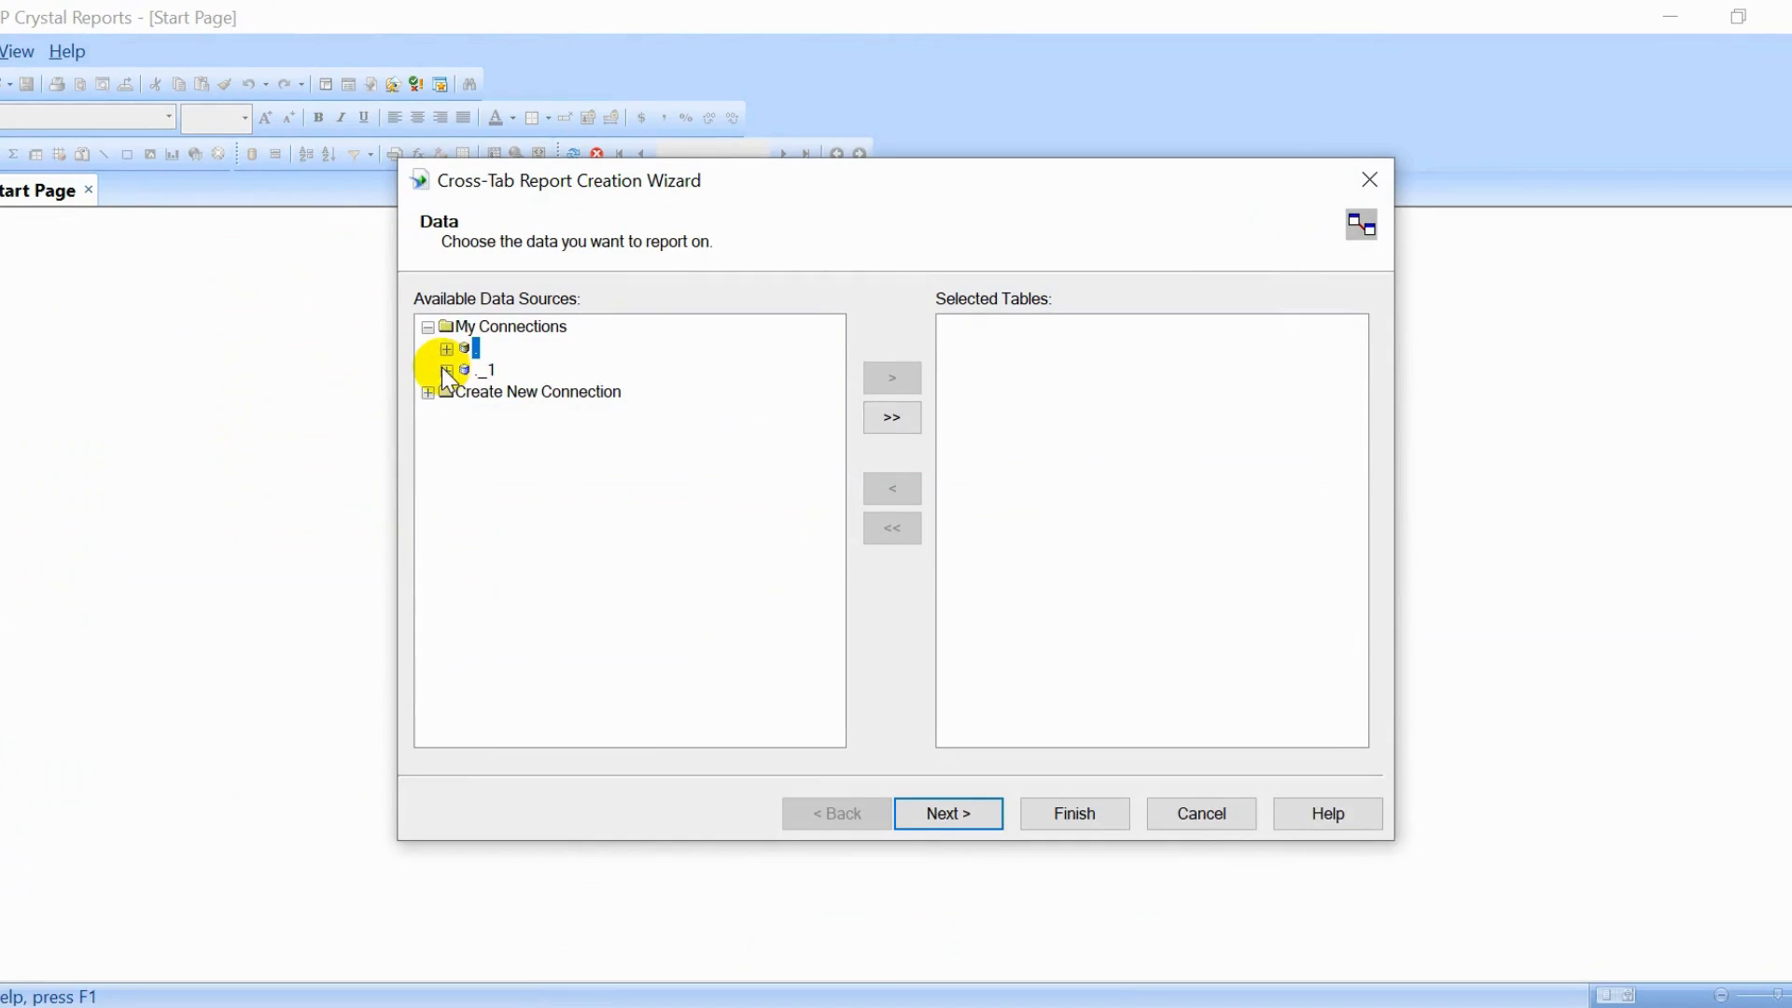
# Step: Add the copied SQL query as a command under the _1 connection and continue to the cross-tab layout
pyautogui.click(447, 370)
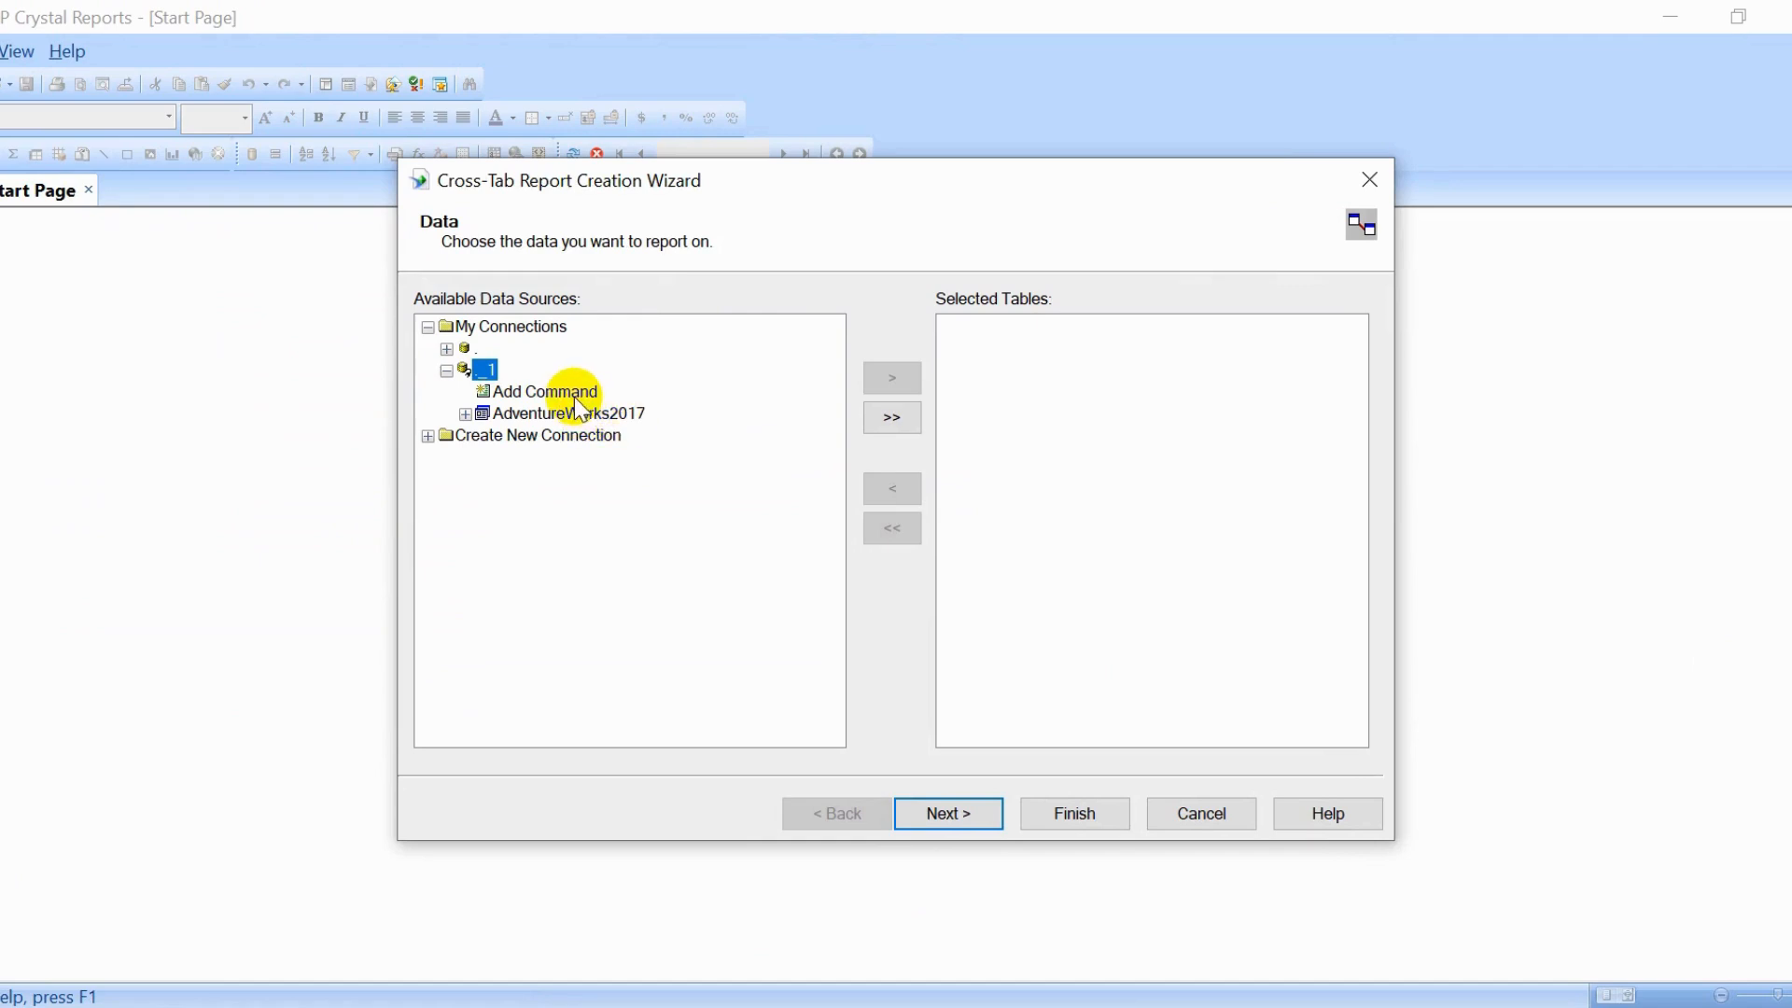
pyautogui.doubleClick(576, 400)
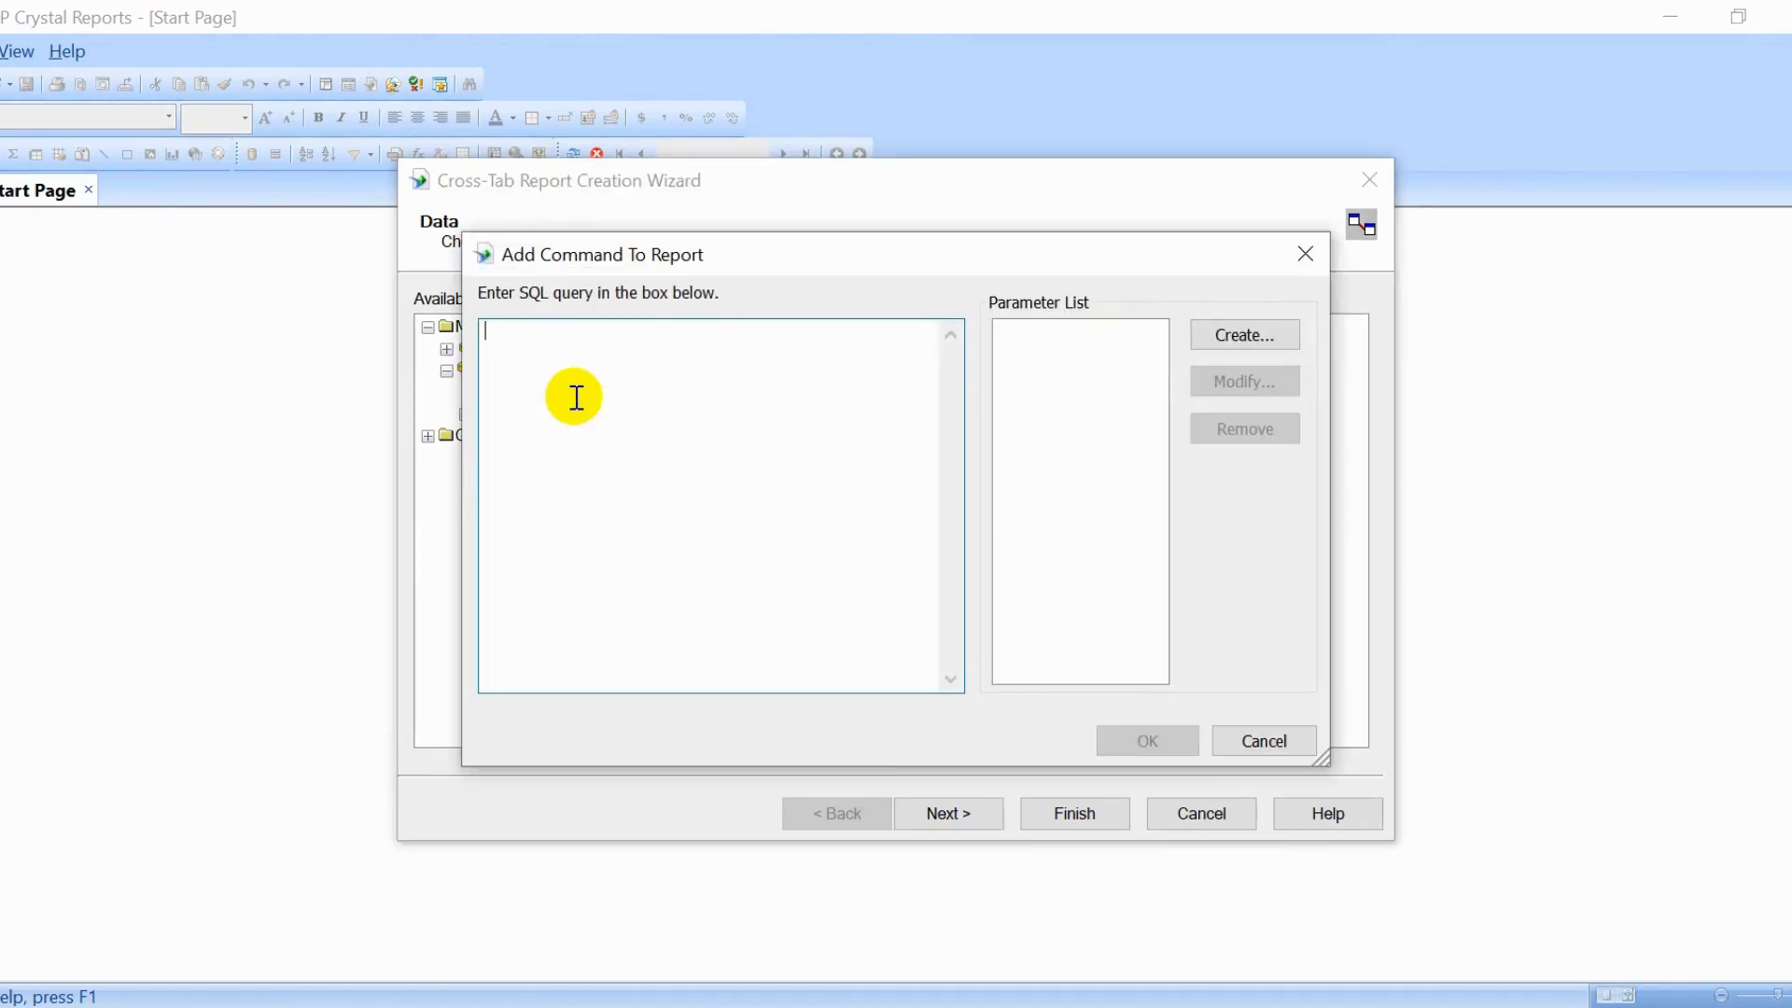
pyautogui.click(576, 399)
pyautogui.hotkey('ctrl', 'v')
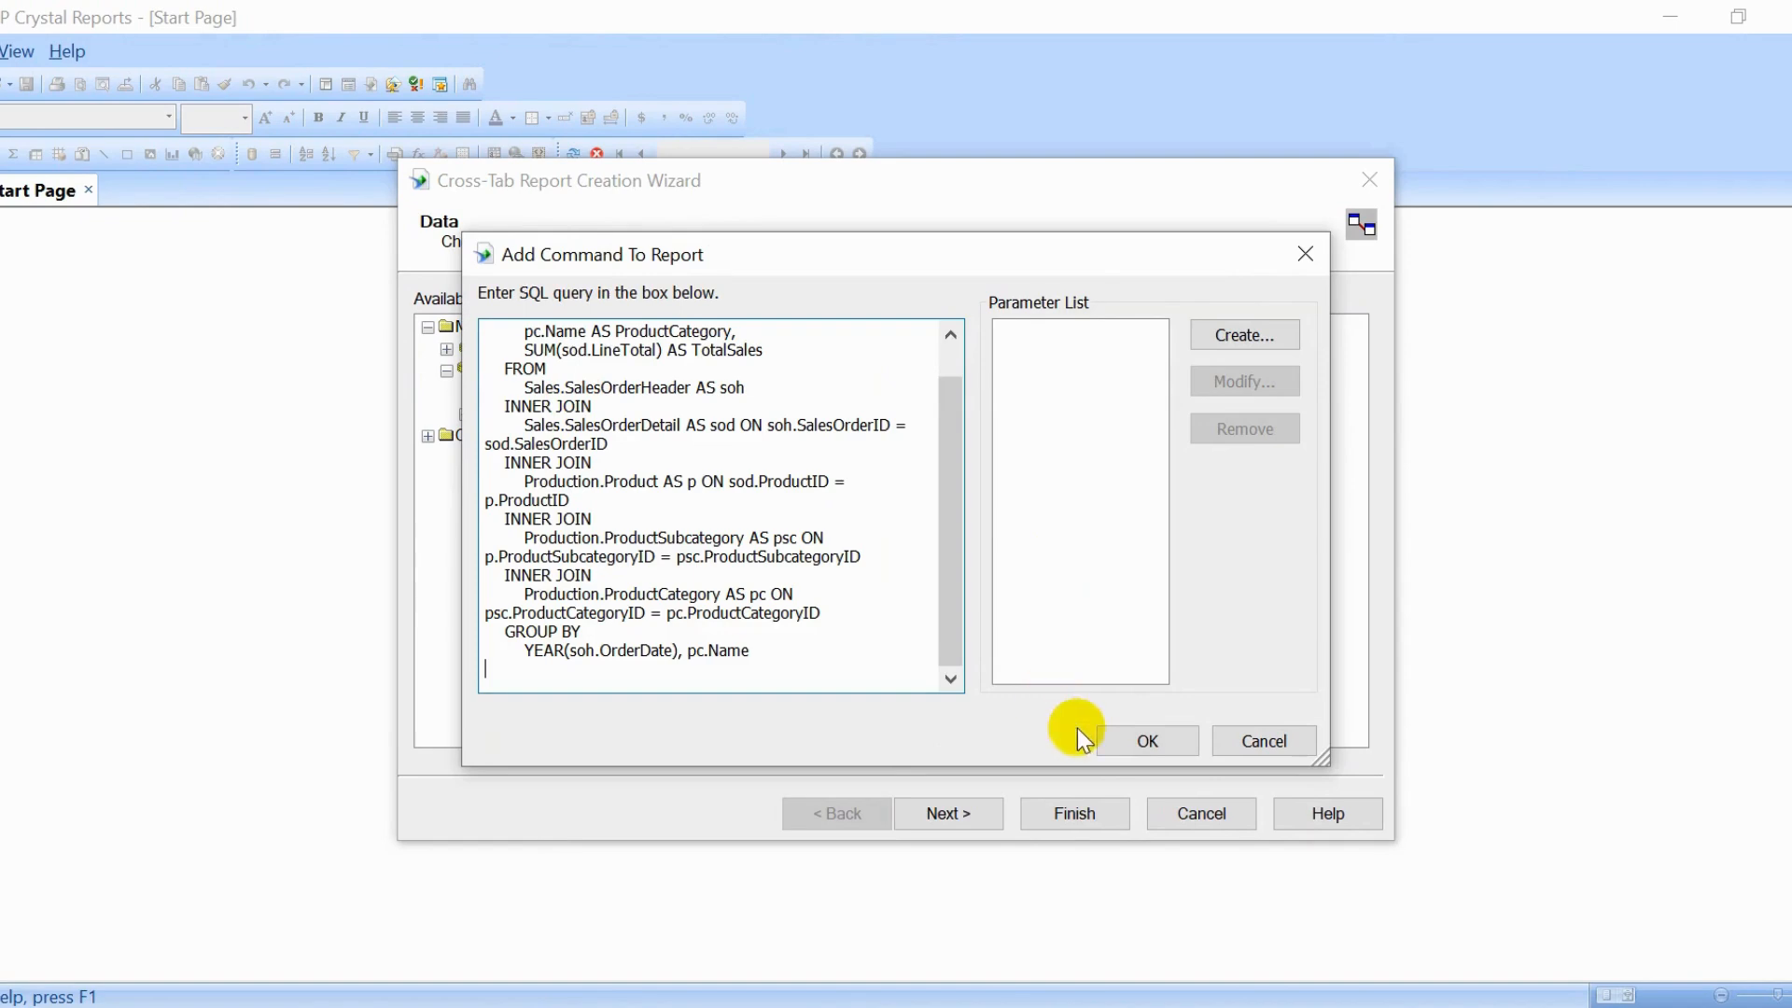
pyautogui.click(1133, 733)
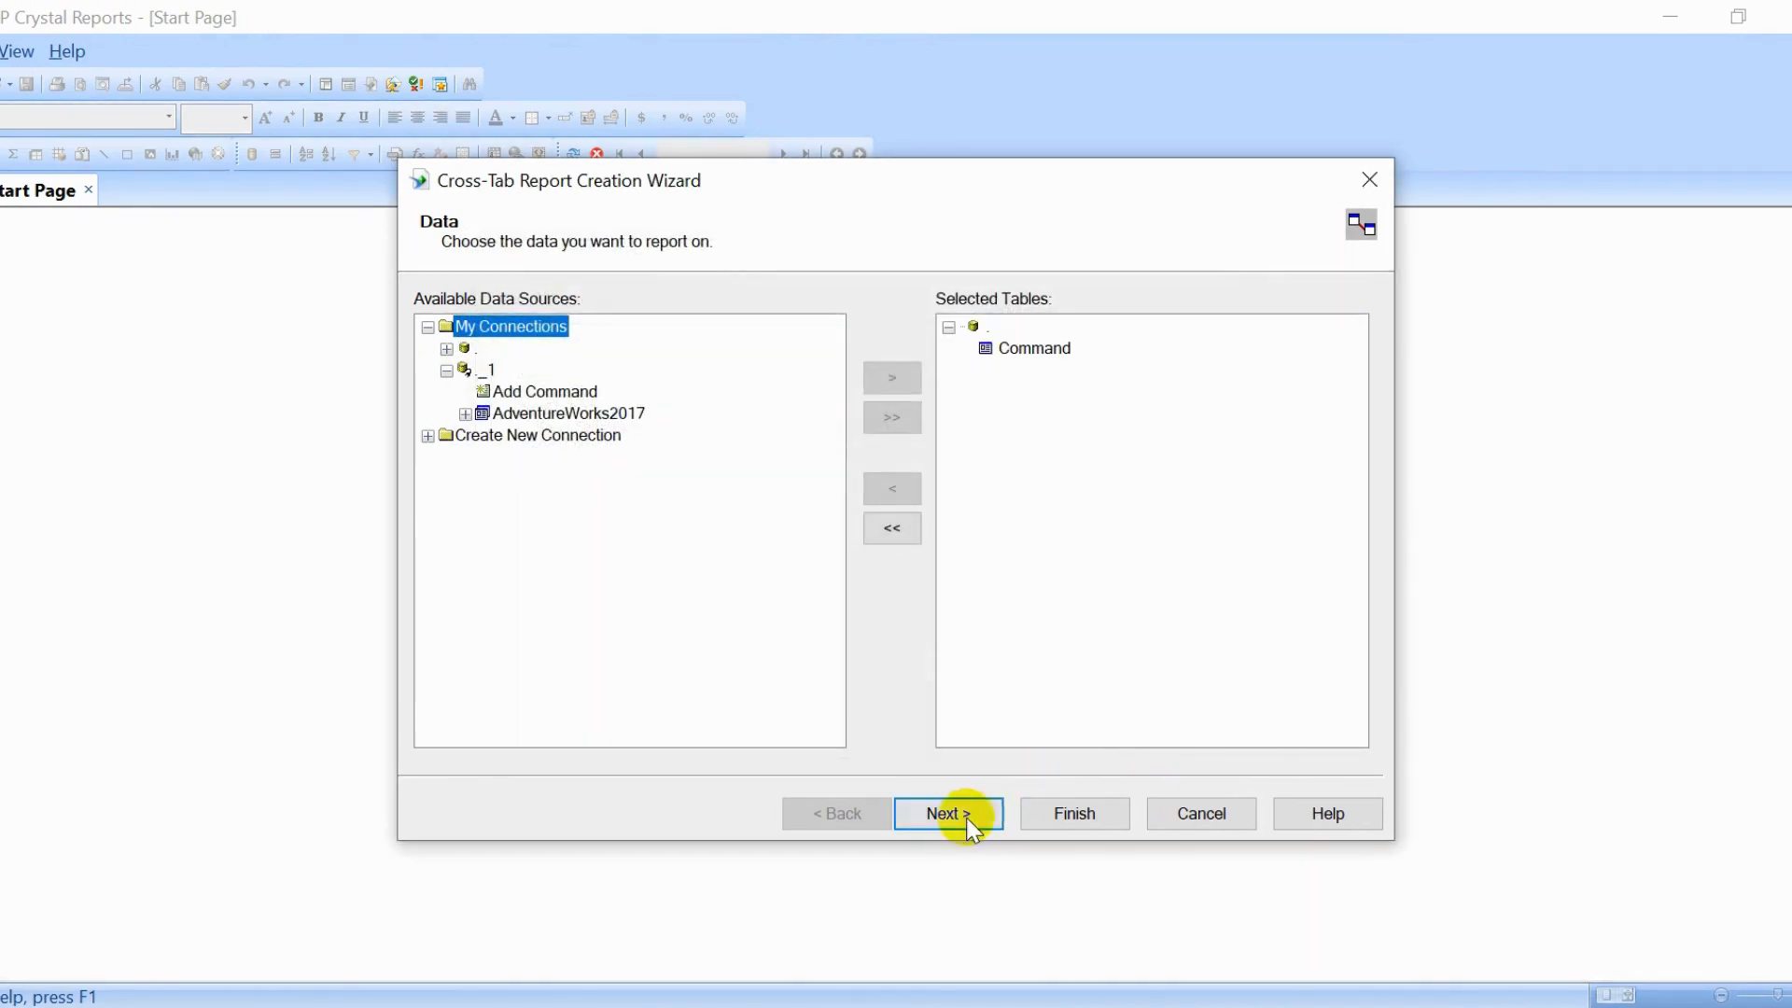
pyautogui.click(963, 814)
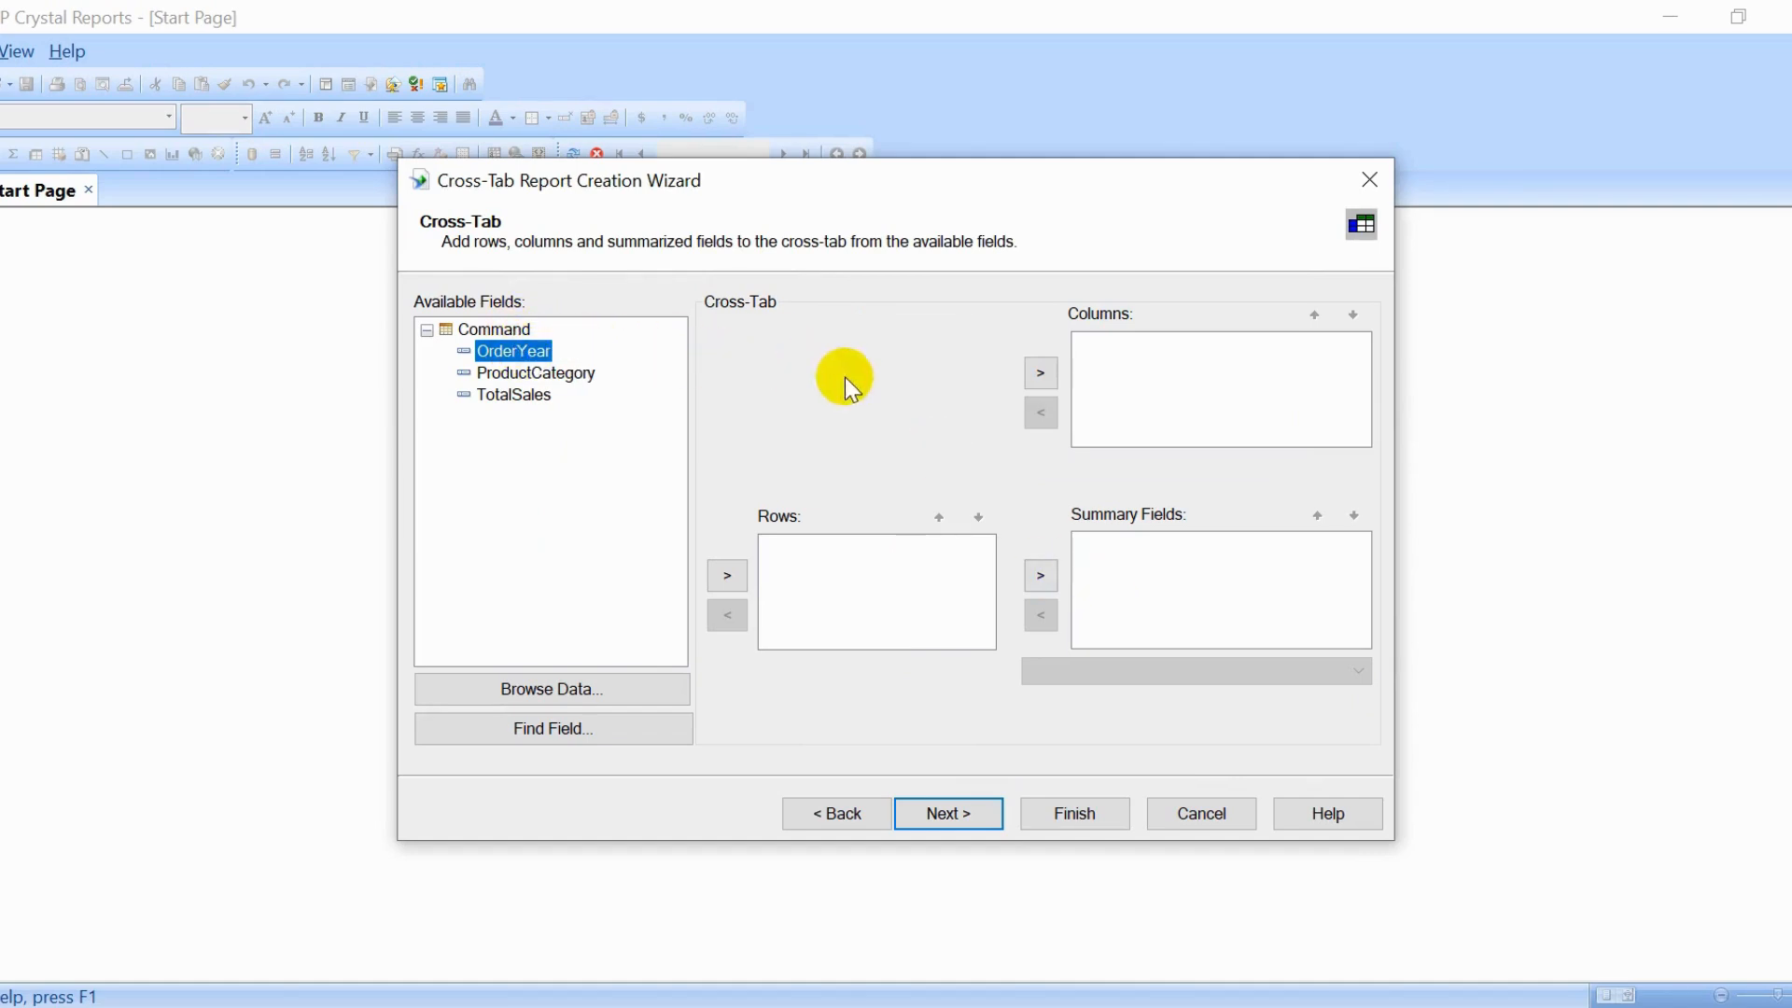
# Step: Lay out the cross-tab with OrderYear as column, ProductCategory as row and the Sum of TotalSales as summary field
pyautogui.click(1039, 374)
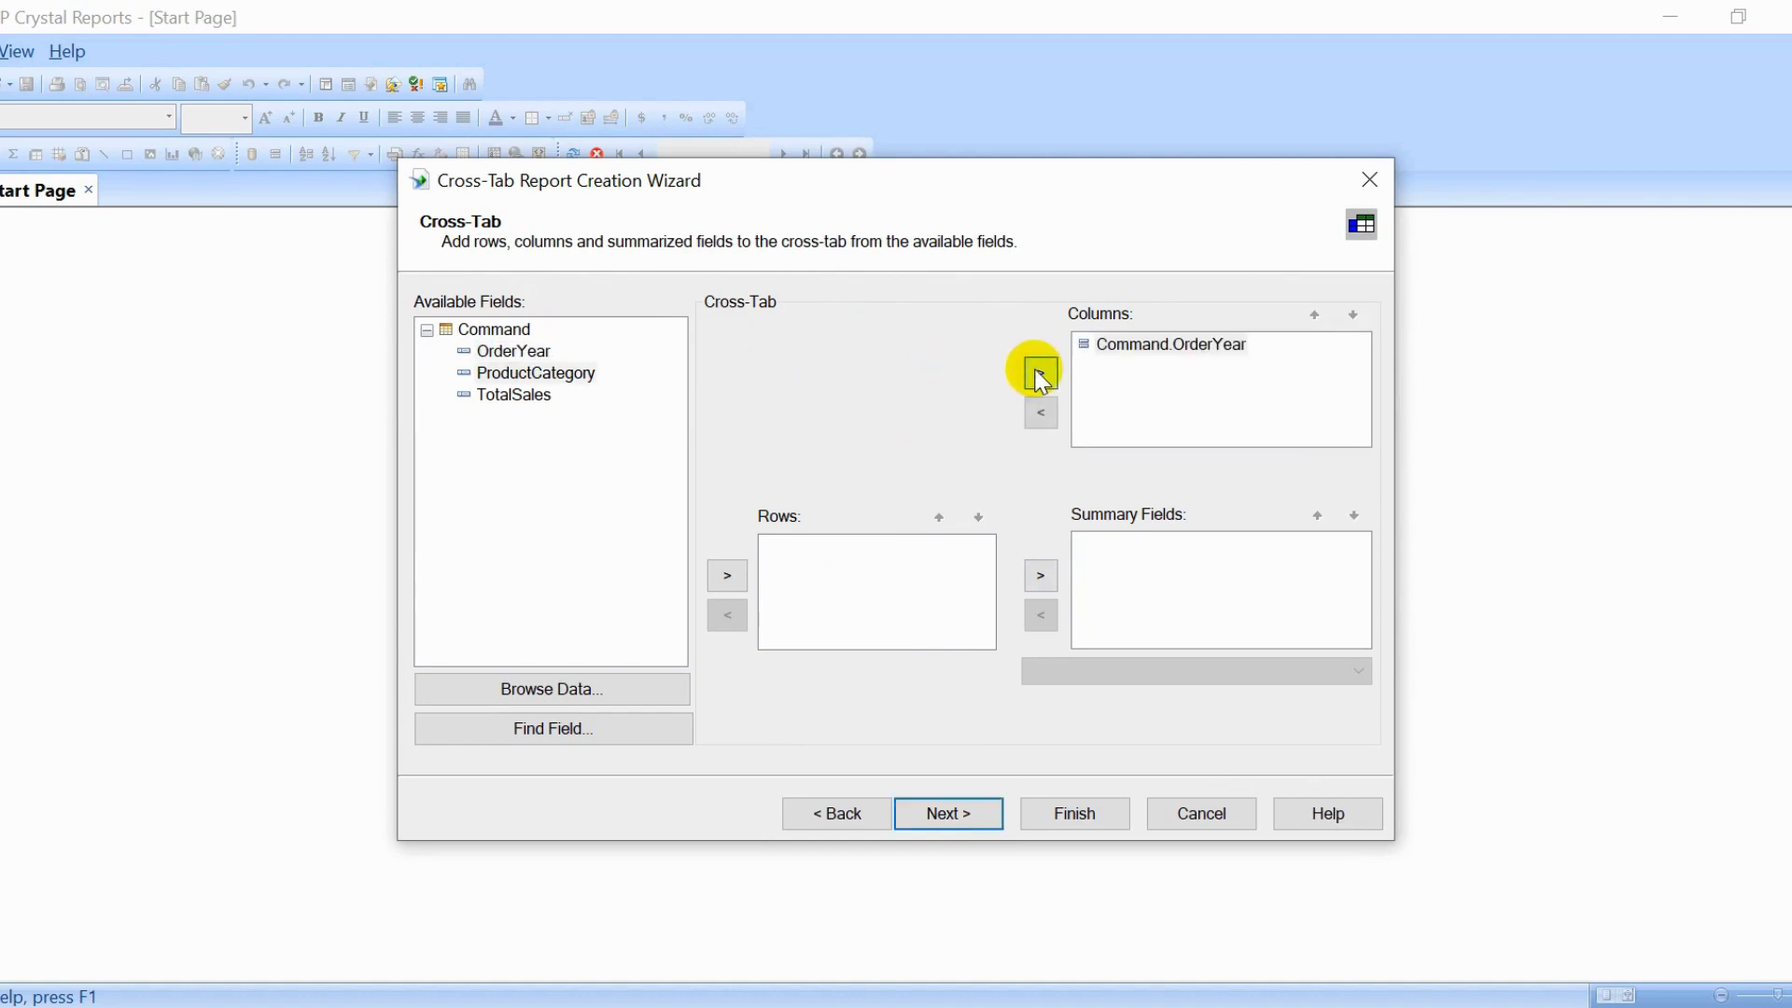
pyautogui.click(574, 375)
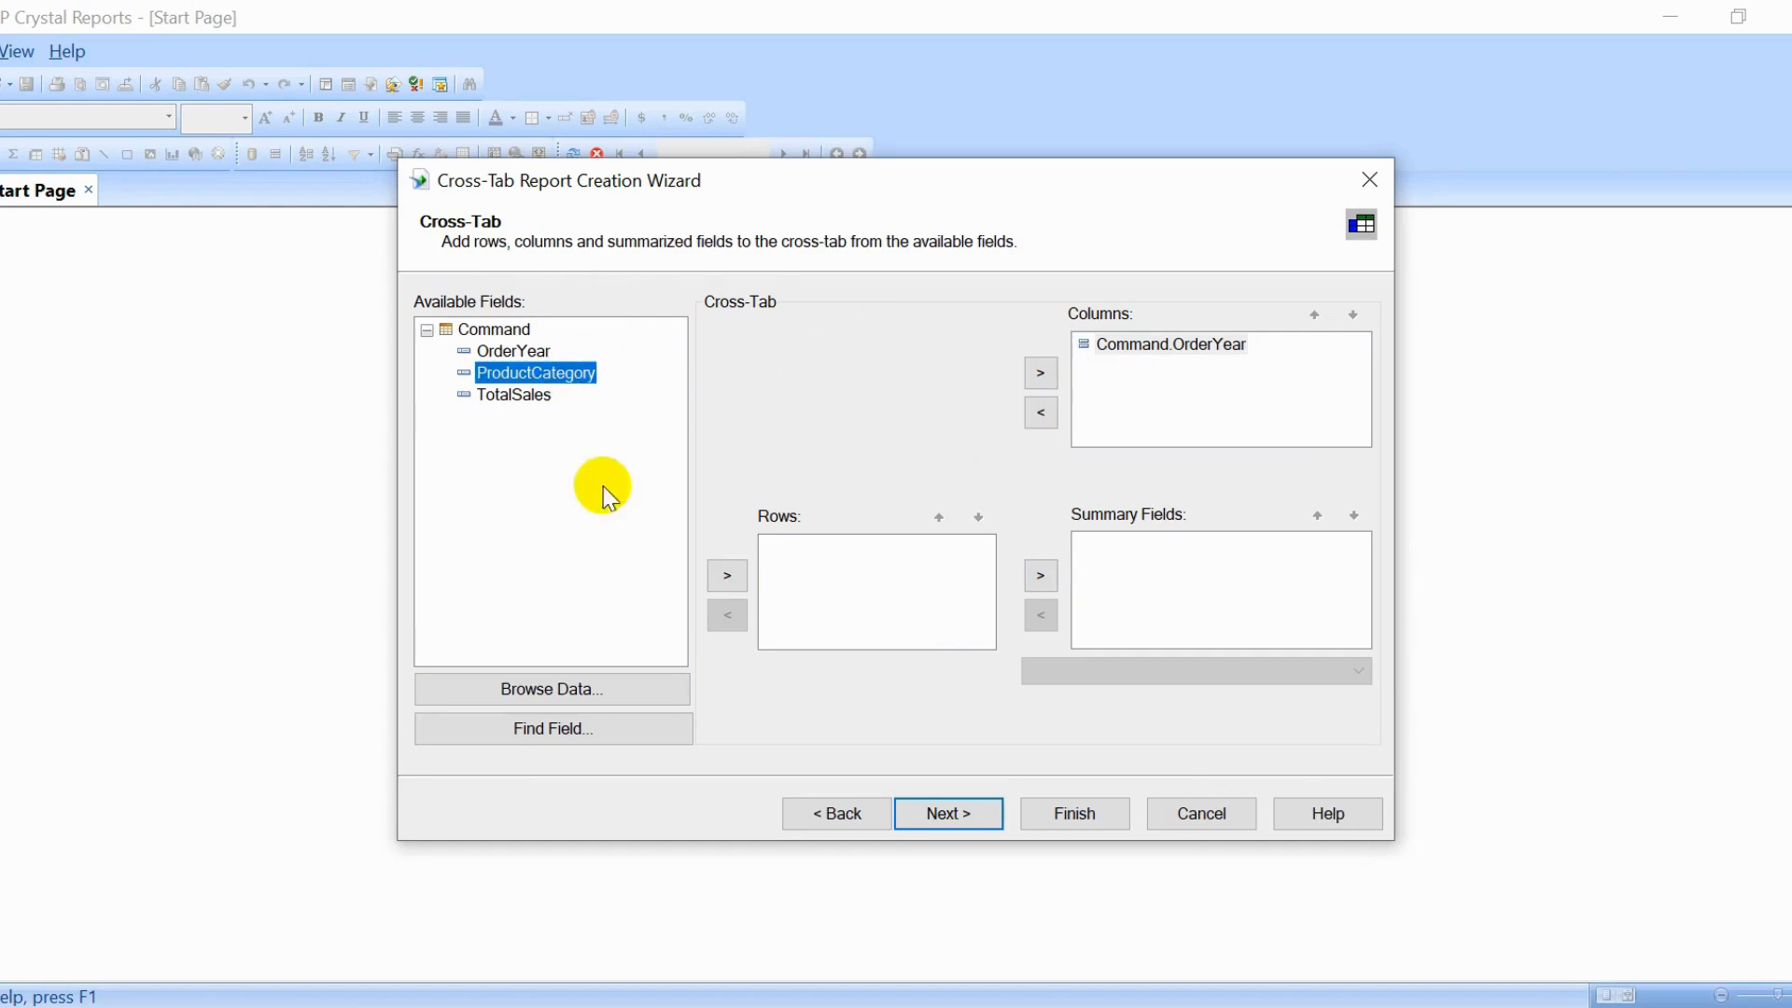
pyautogui.click(727, 576)
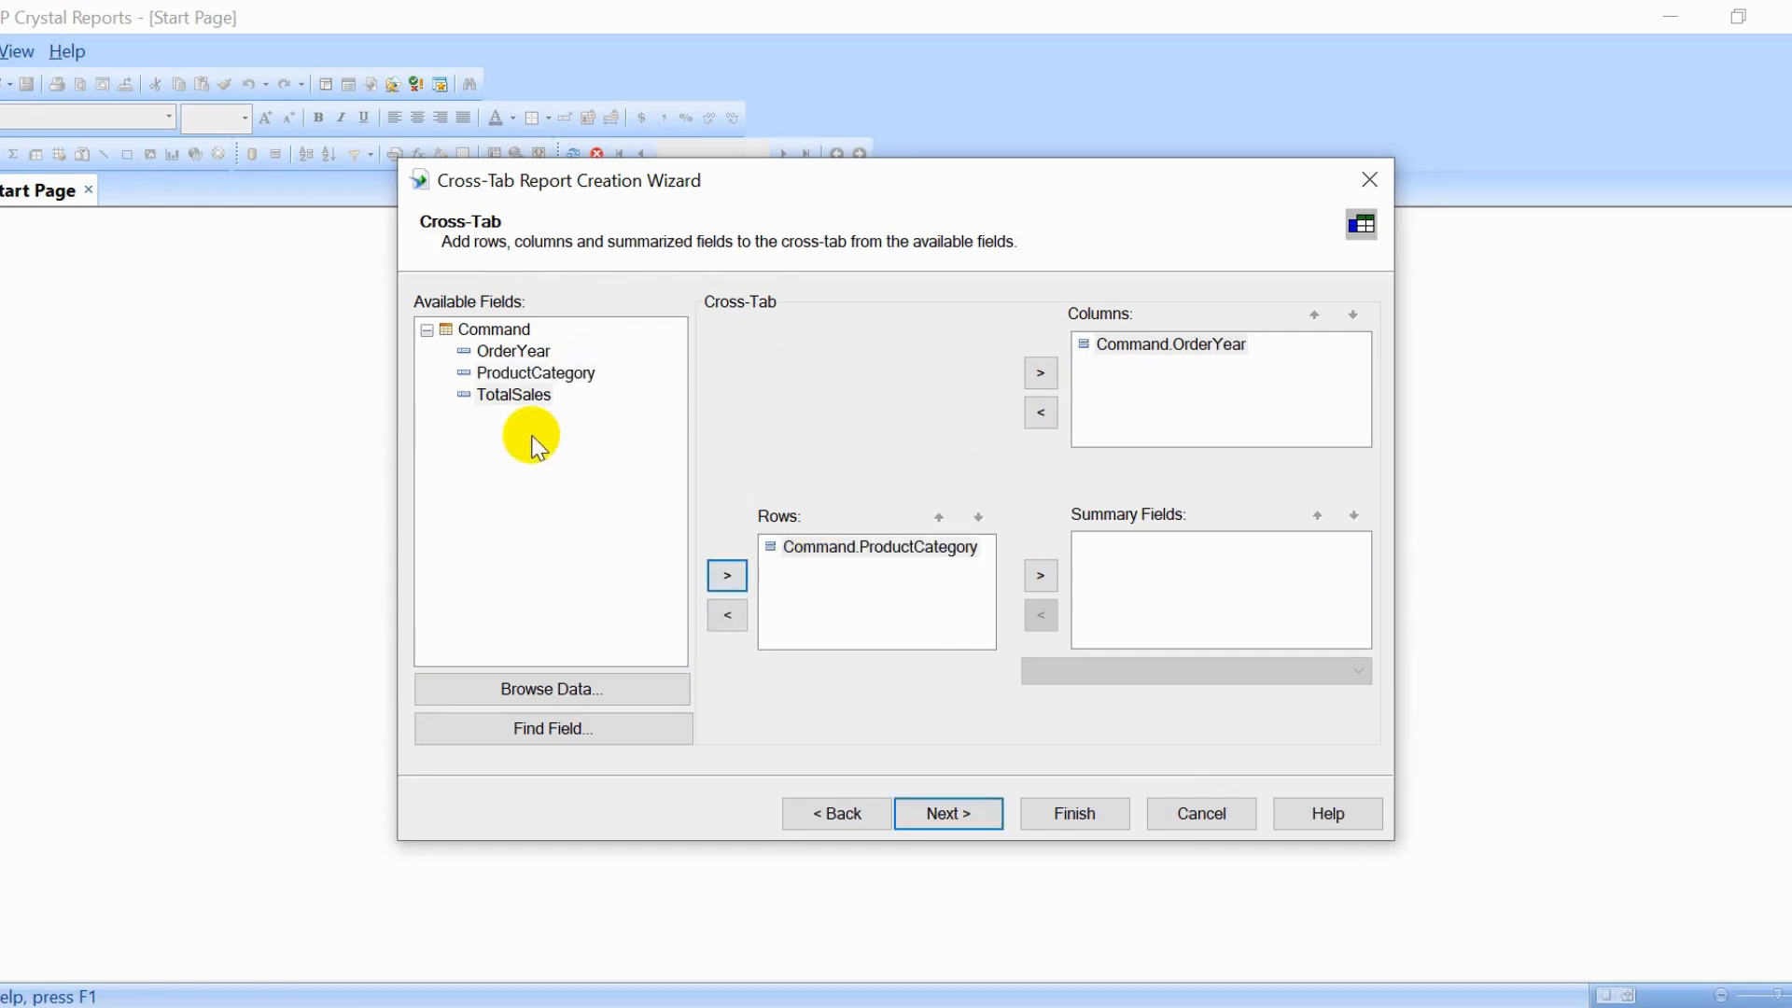
pyautogui.click(519, 404)
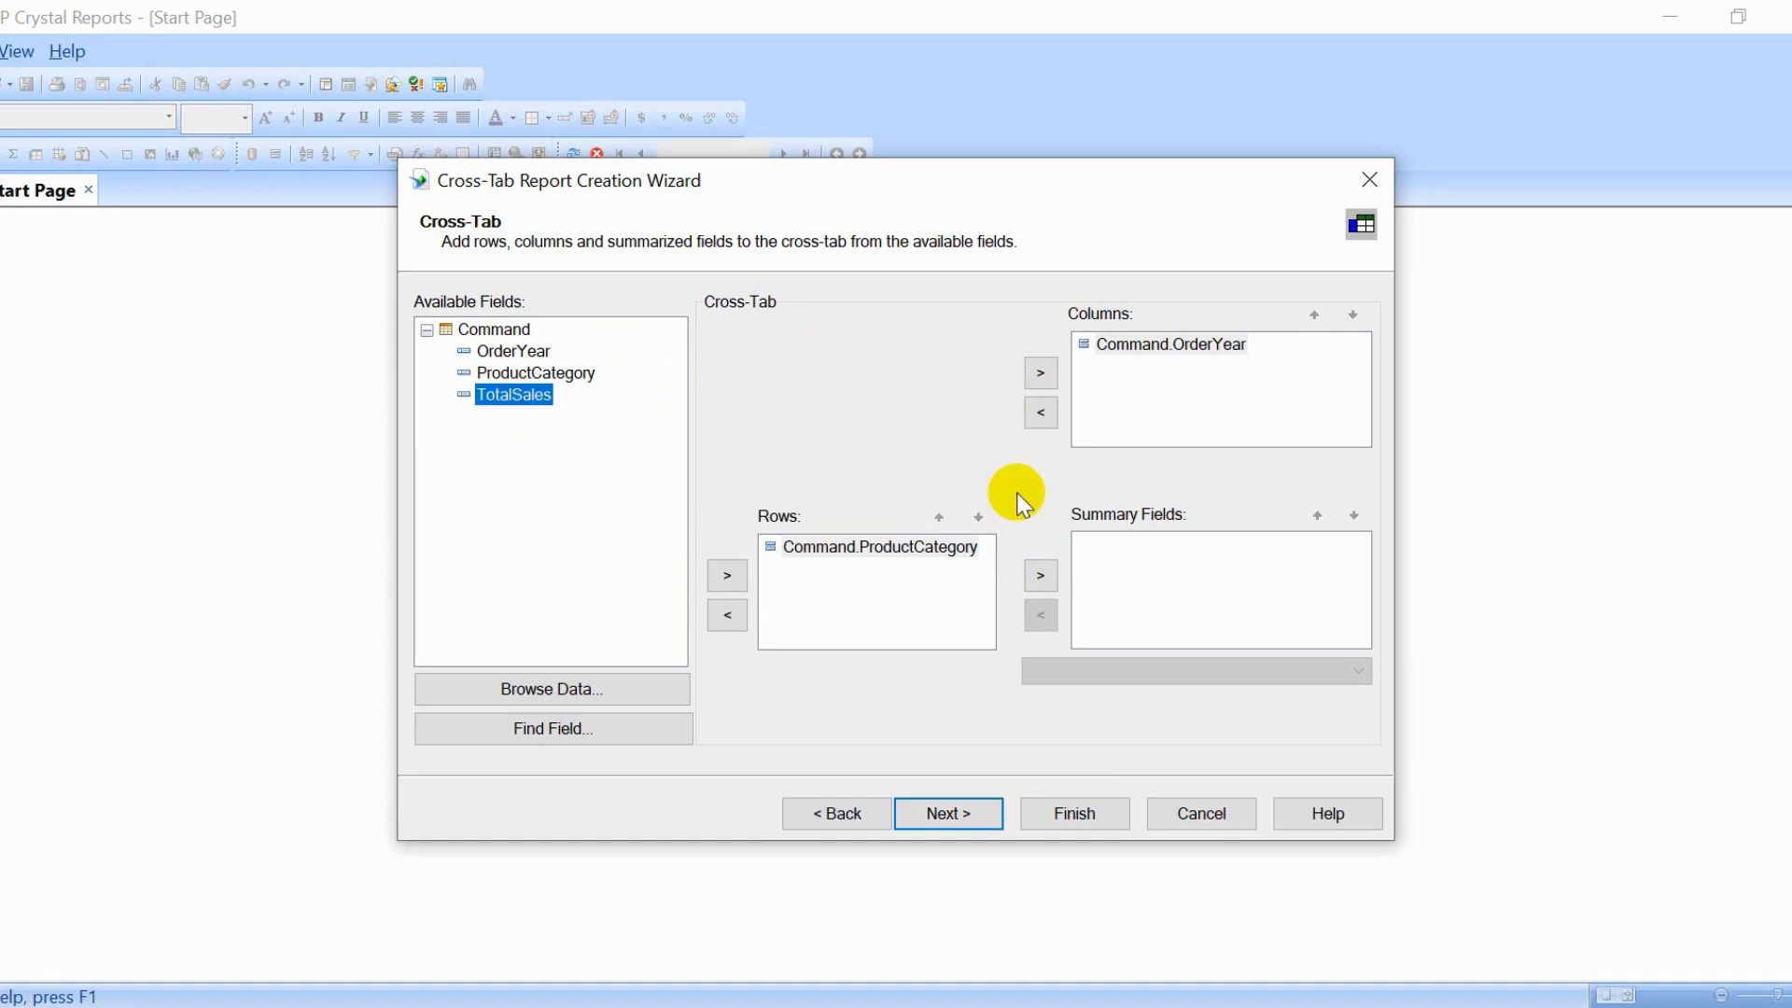
pyautogui.click(1044, 573)
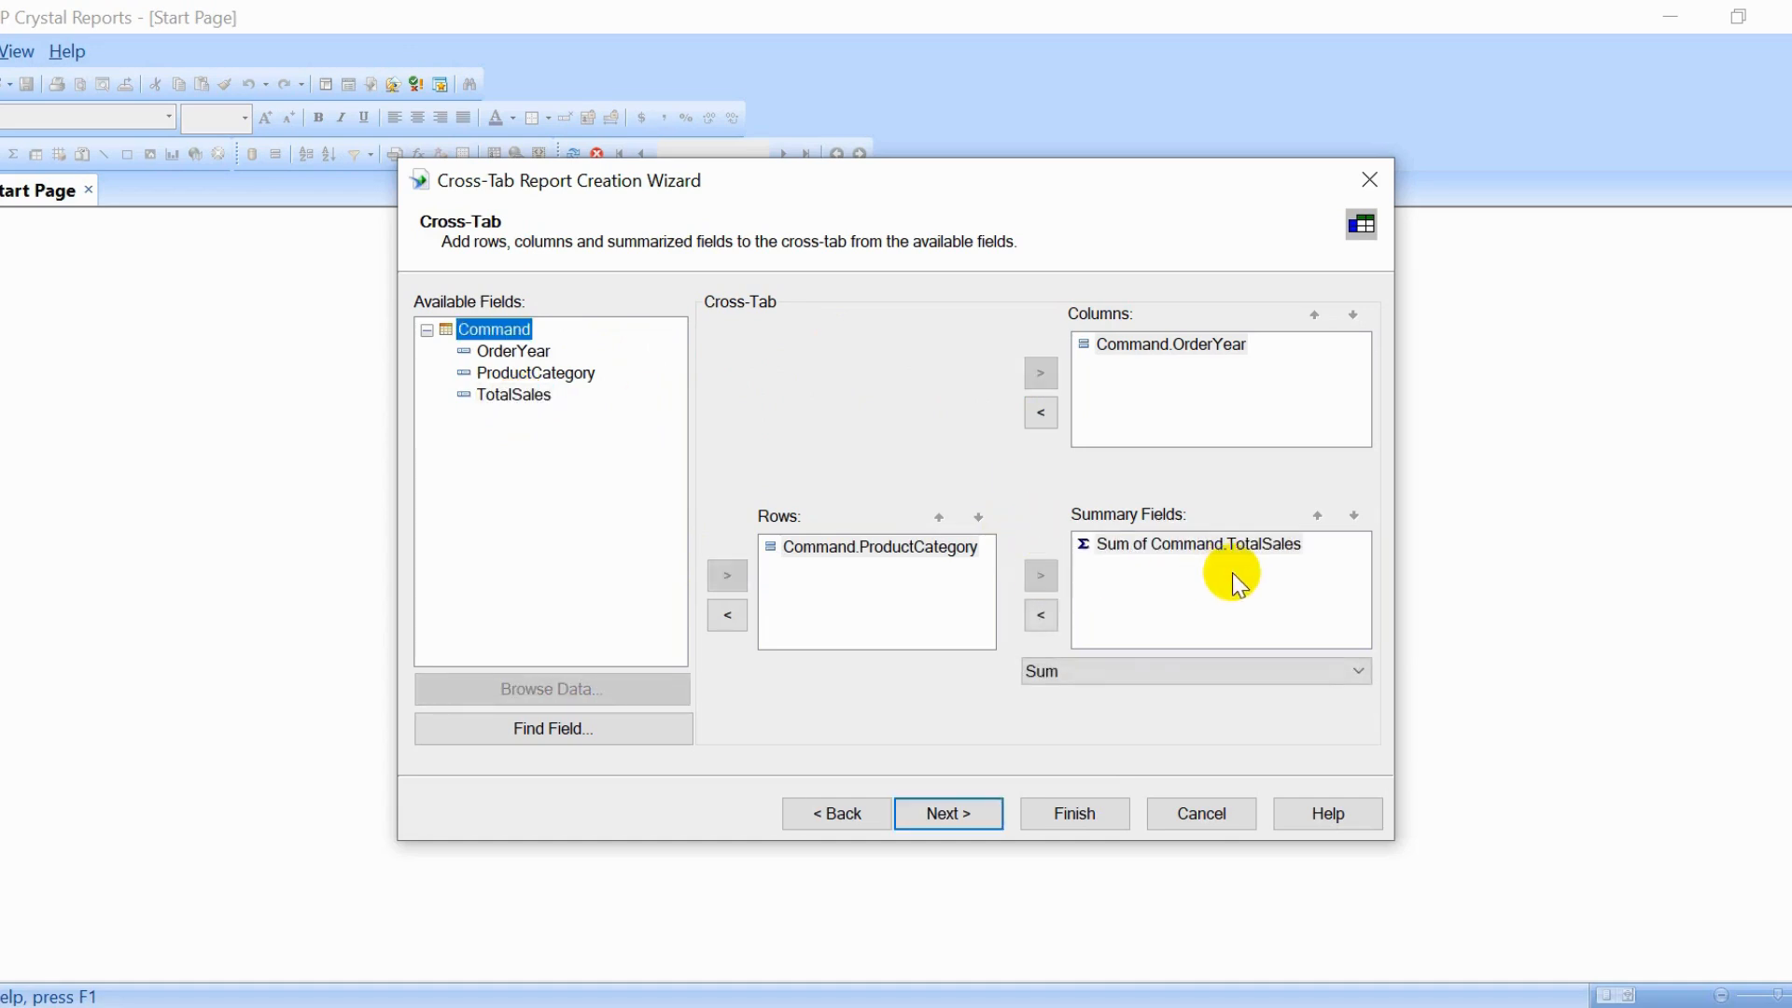
pyautogui.click(974, 811)
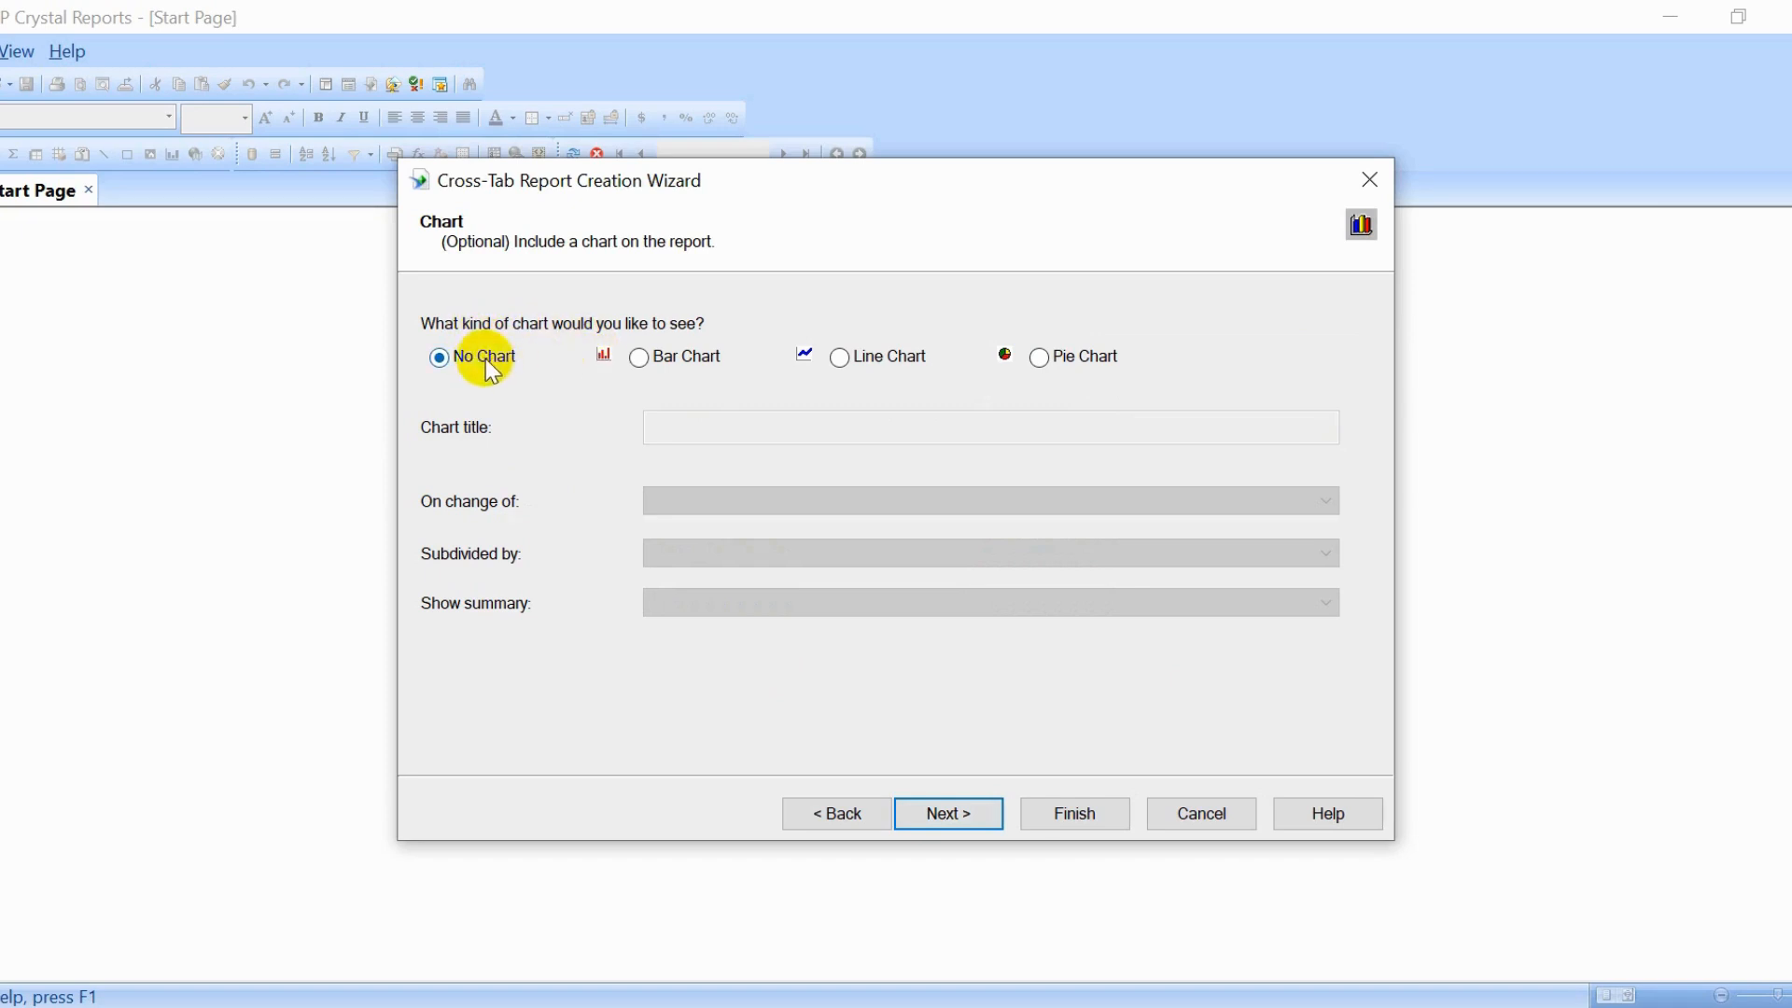
# Step: Generate the cross-tab report with no chart, no record filter and the Original grid style
pyautogui.click(943, 816)
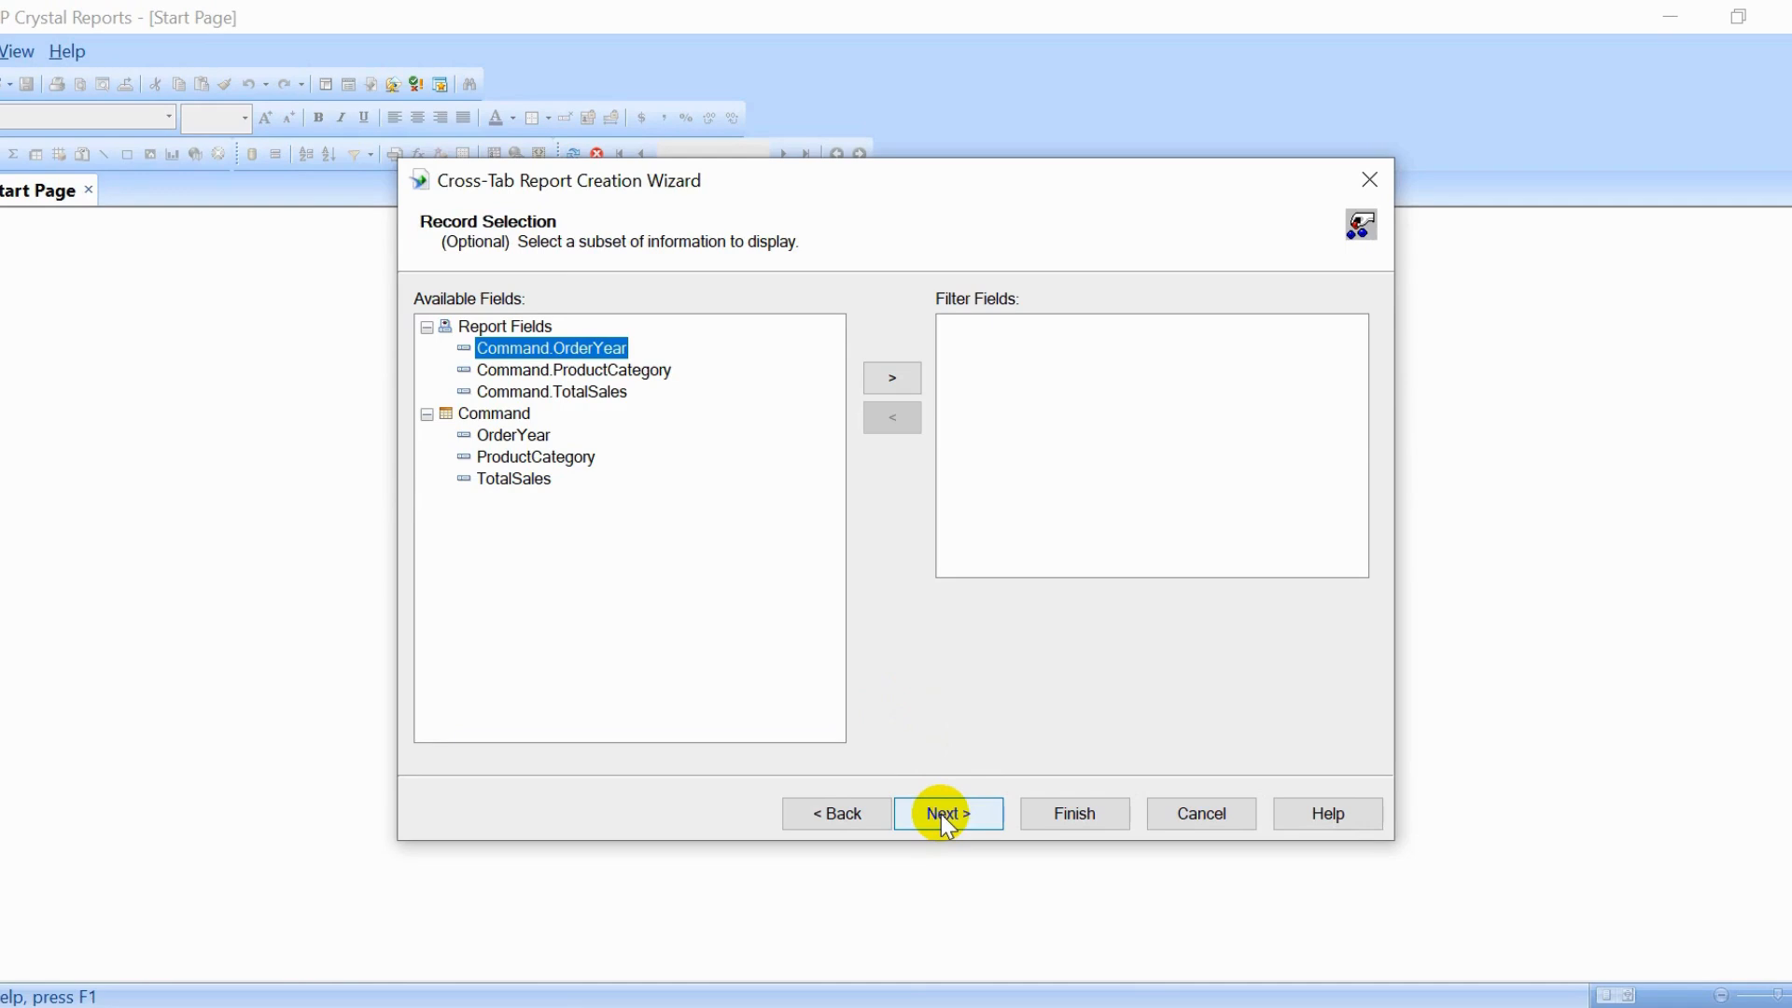
pyautogui.click(941, 814)
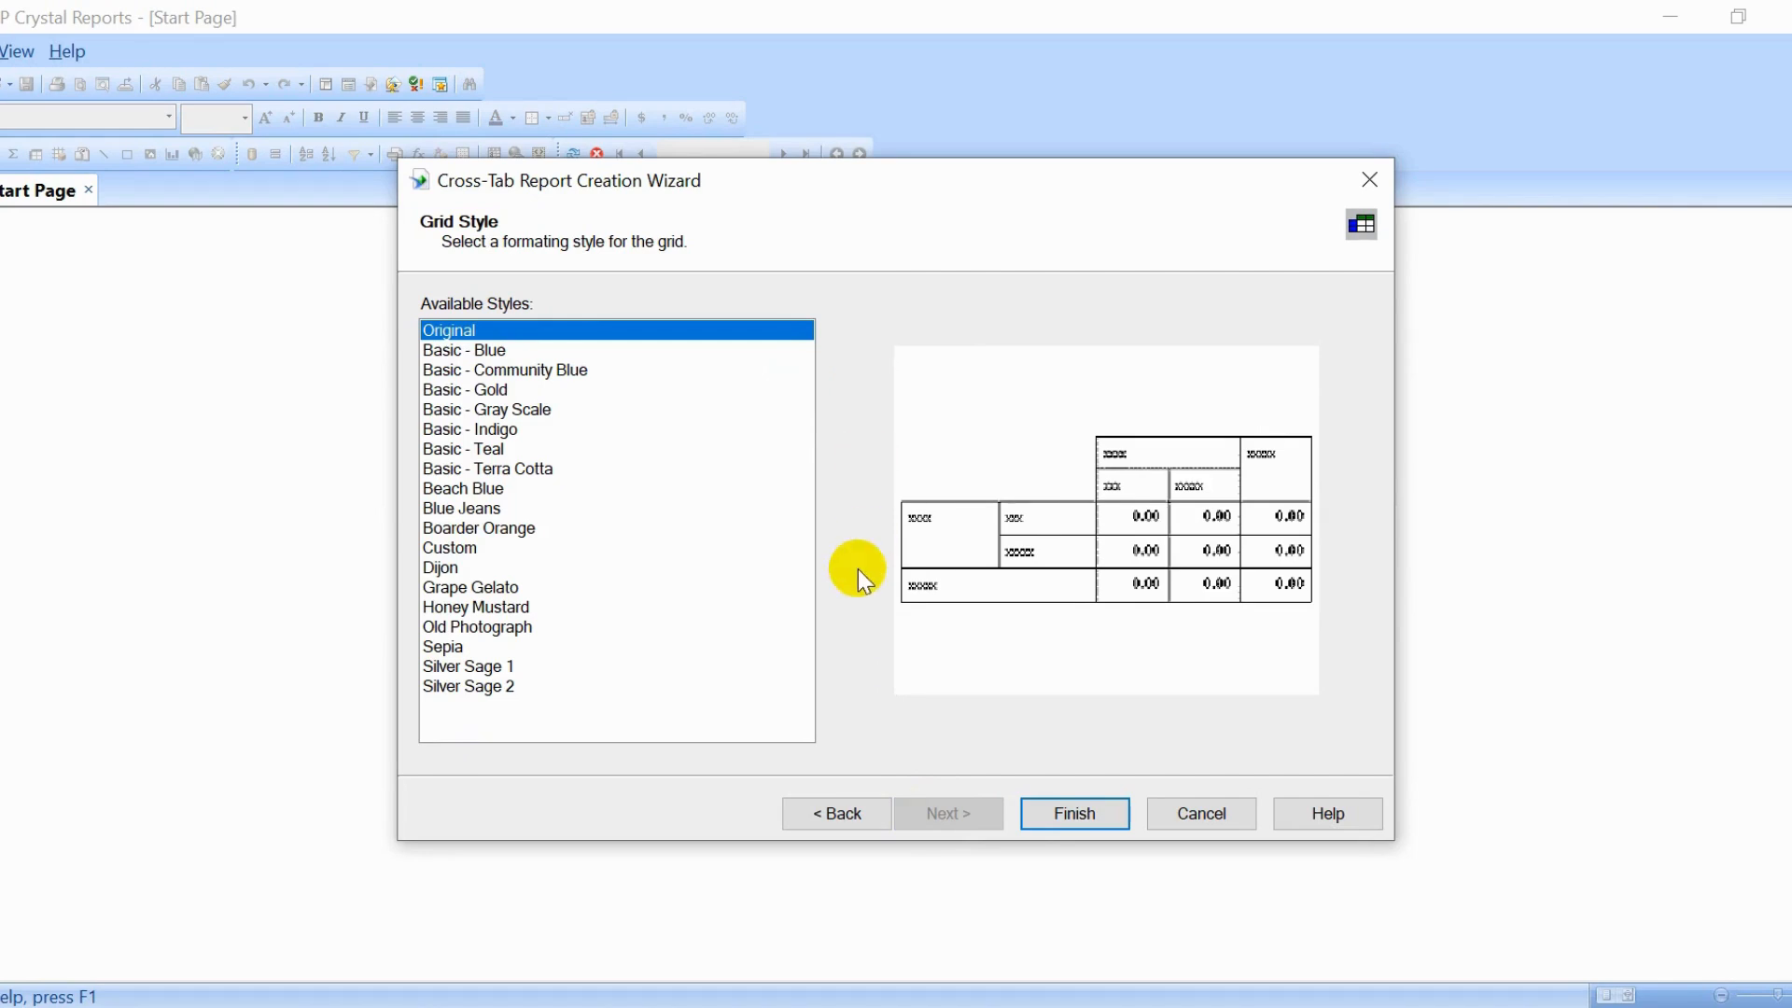
pyautogui.click(1113, 814)
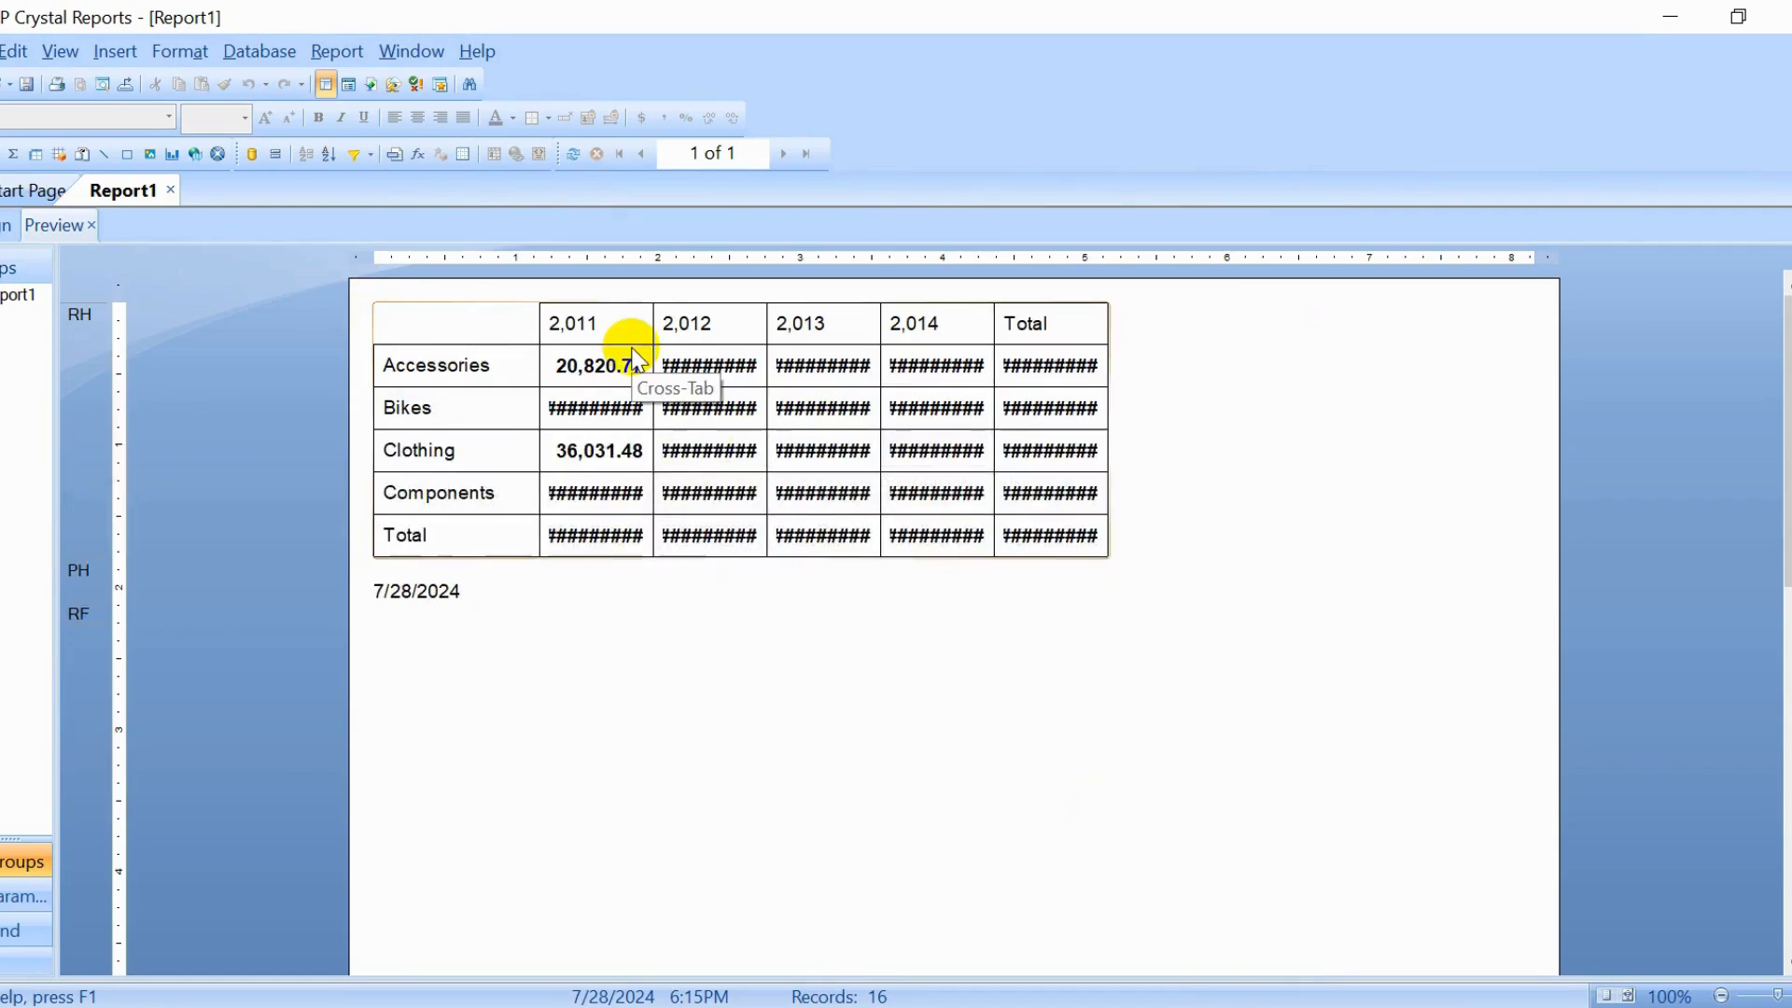
# Step: Widen the year columns' value fields to about 1.0 inch and the Total column's to about 1.1 inches
pyautogui.click(704, 366)
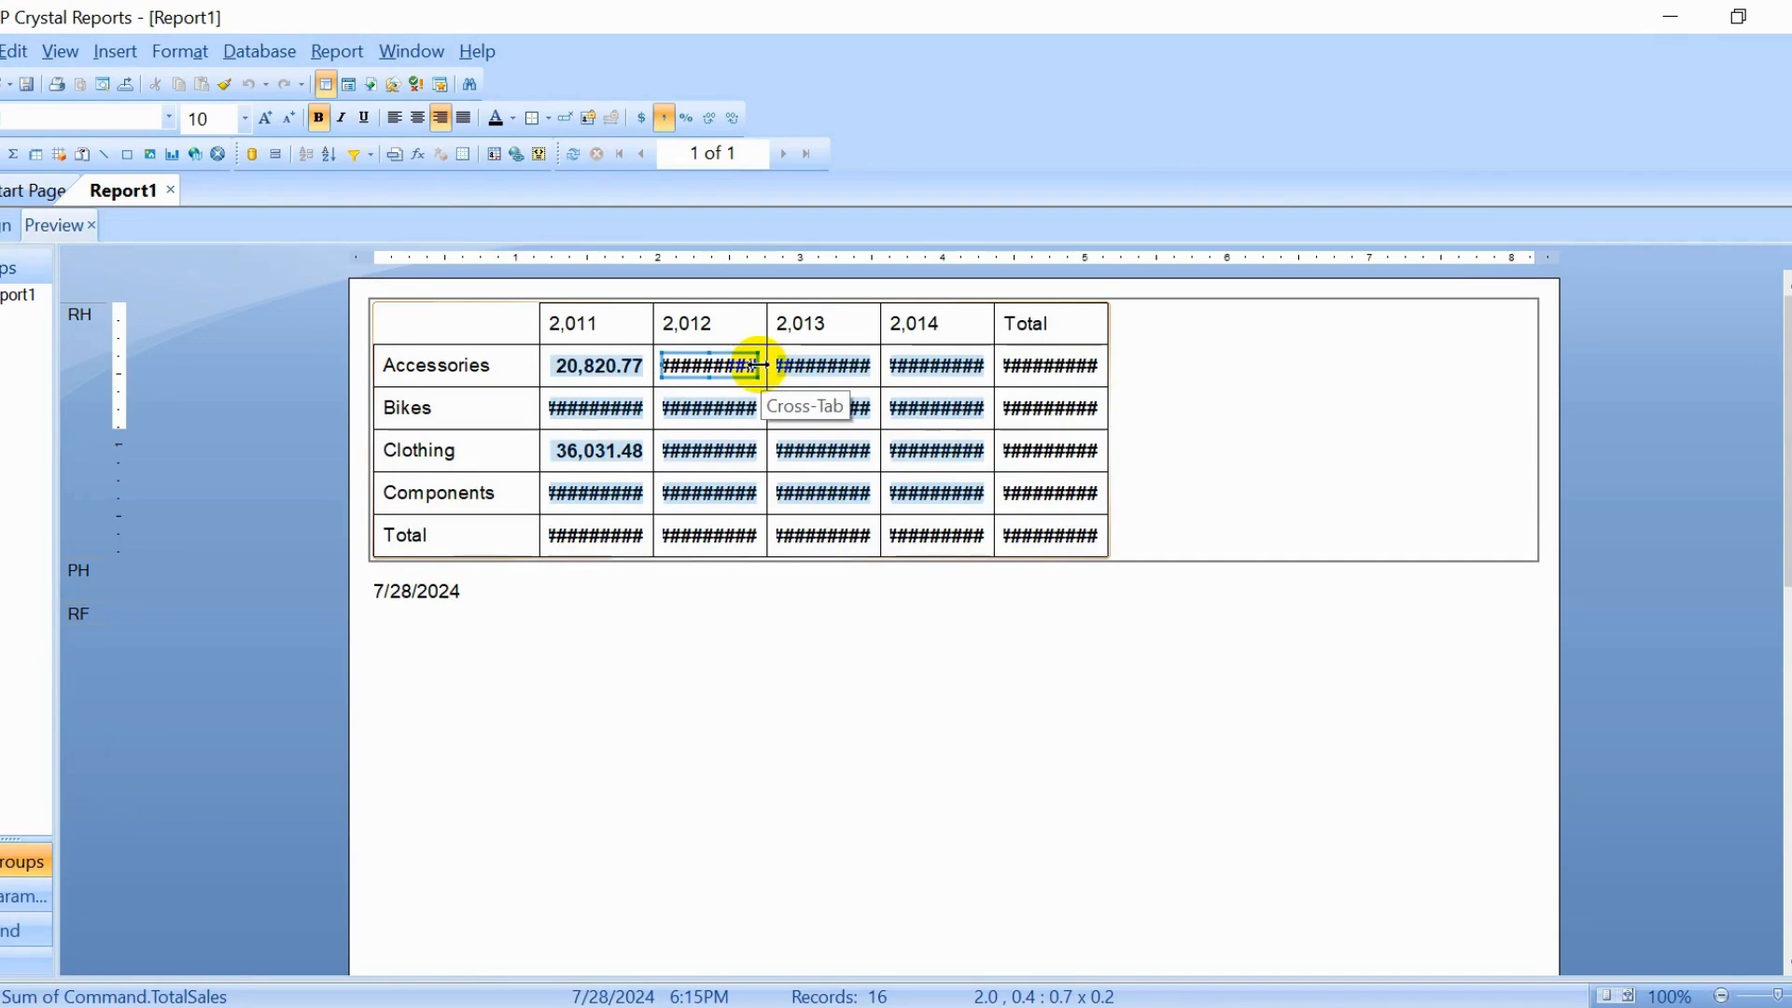
pyautogui.moveTo(759, 365); pyautogui.dragTo(802, 365)
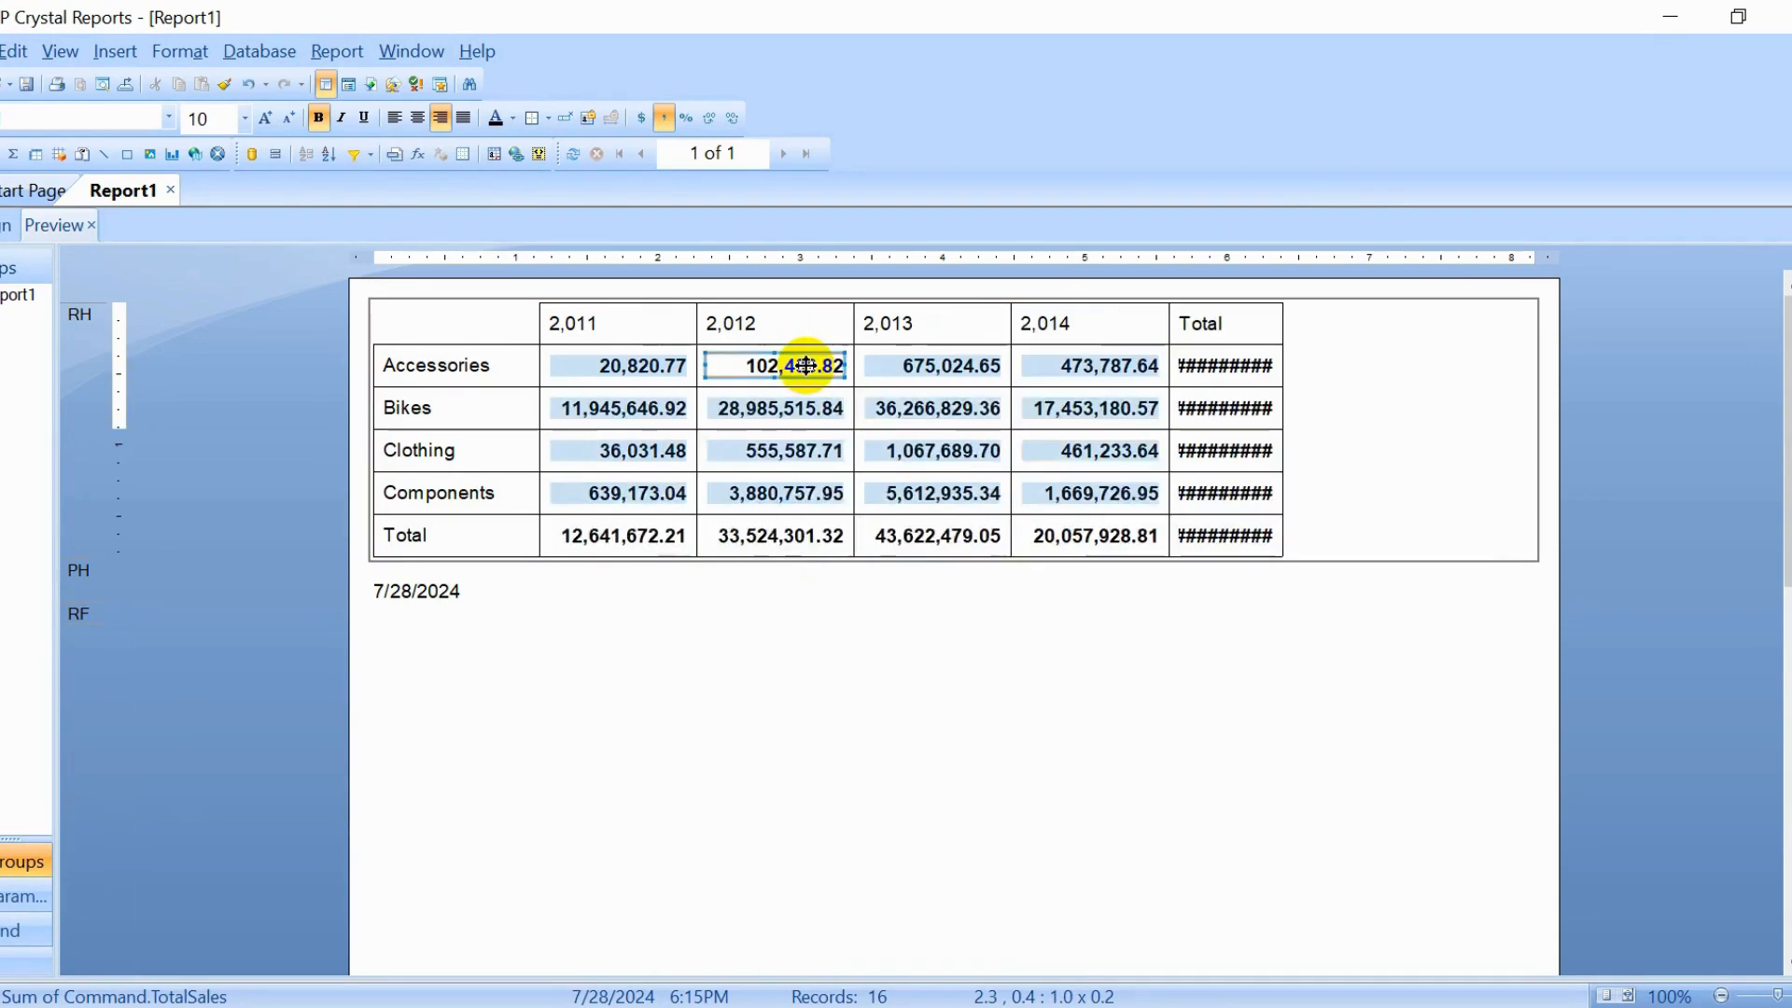
pyautogui.click(1206, 364)
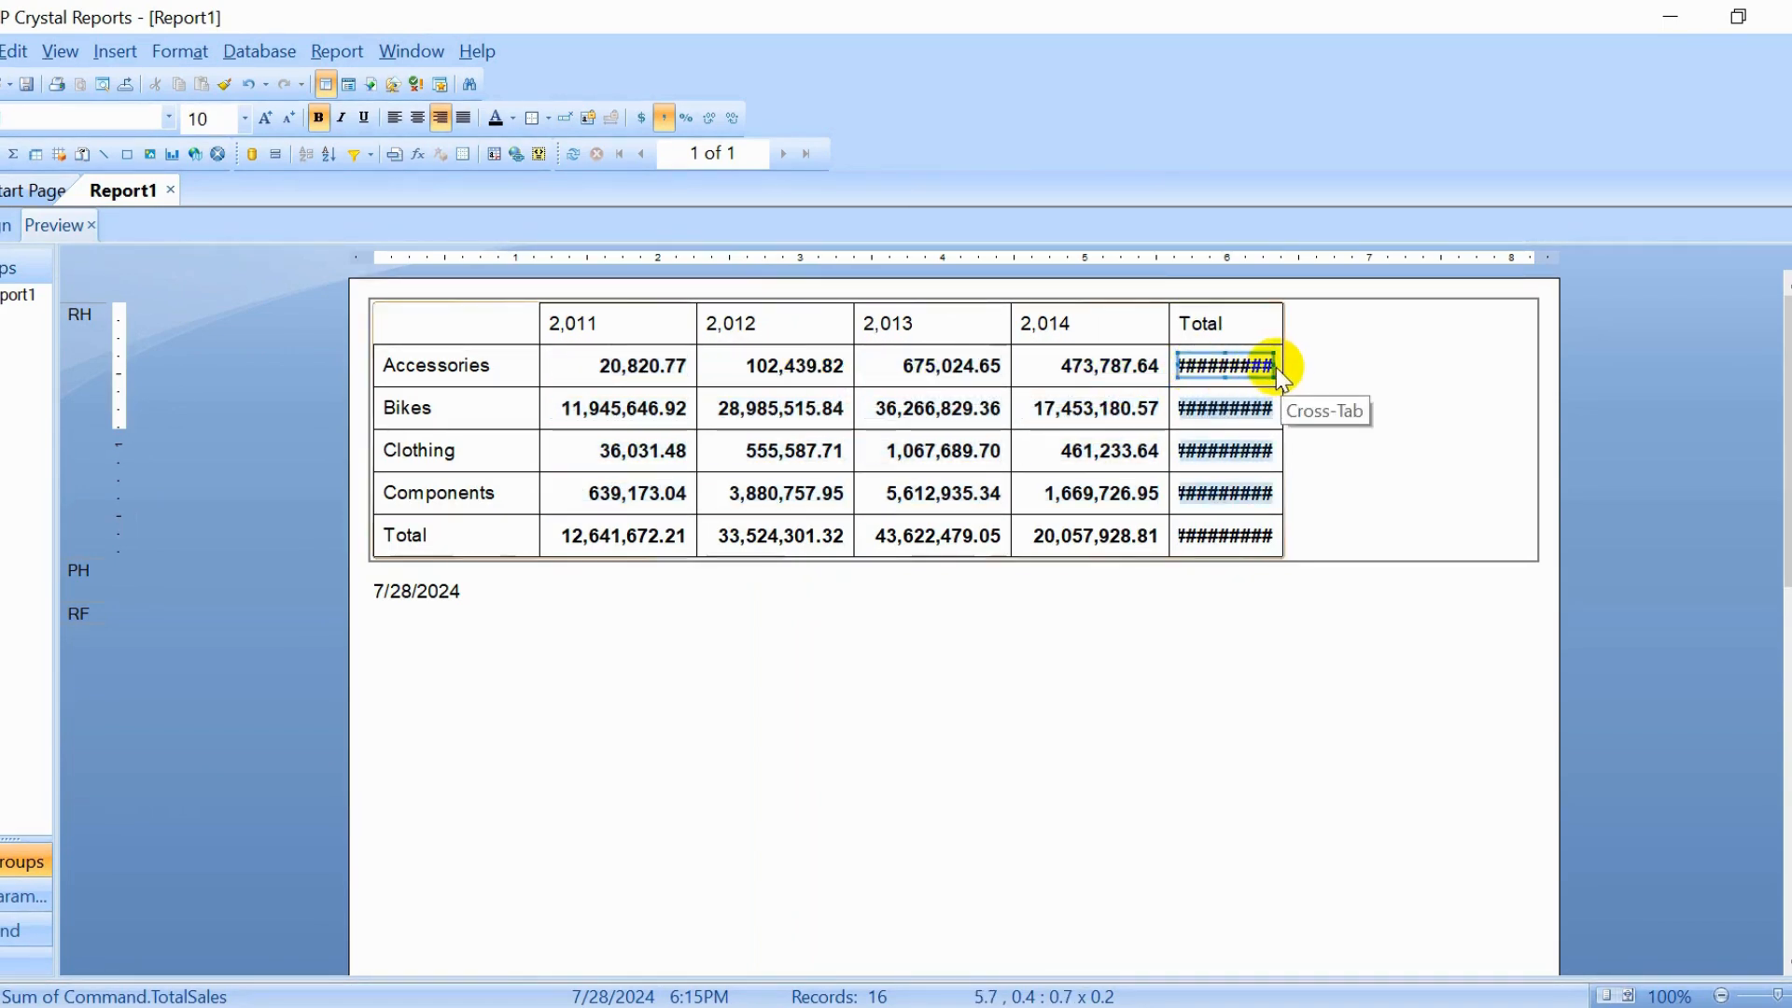
pyautogui.moveTo(1273, 361); pyautogui.dragTo(1331, 364)
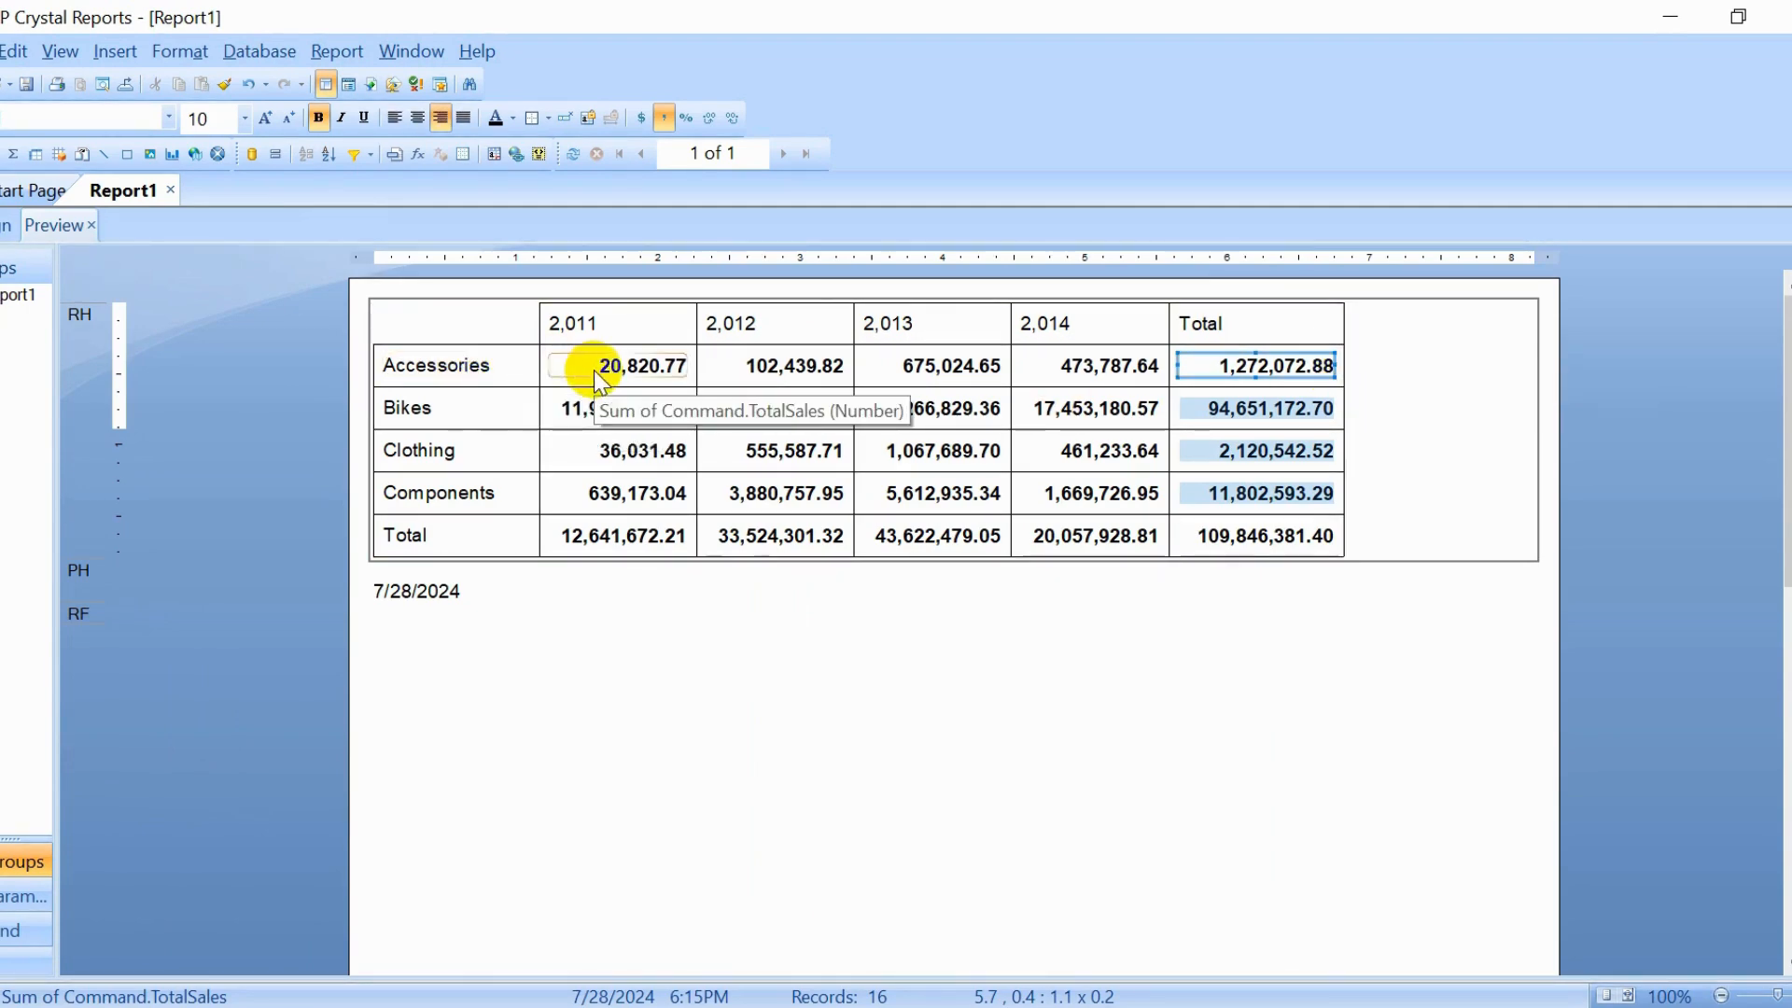
# Step: Examine the product category rows, their totals and the grand total in the cross-tab preview
pyautogui.click(478, 407)
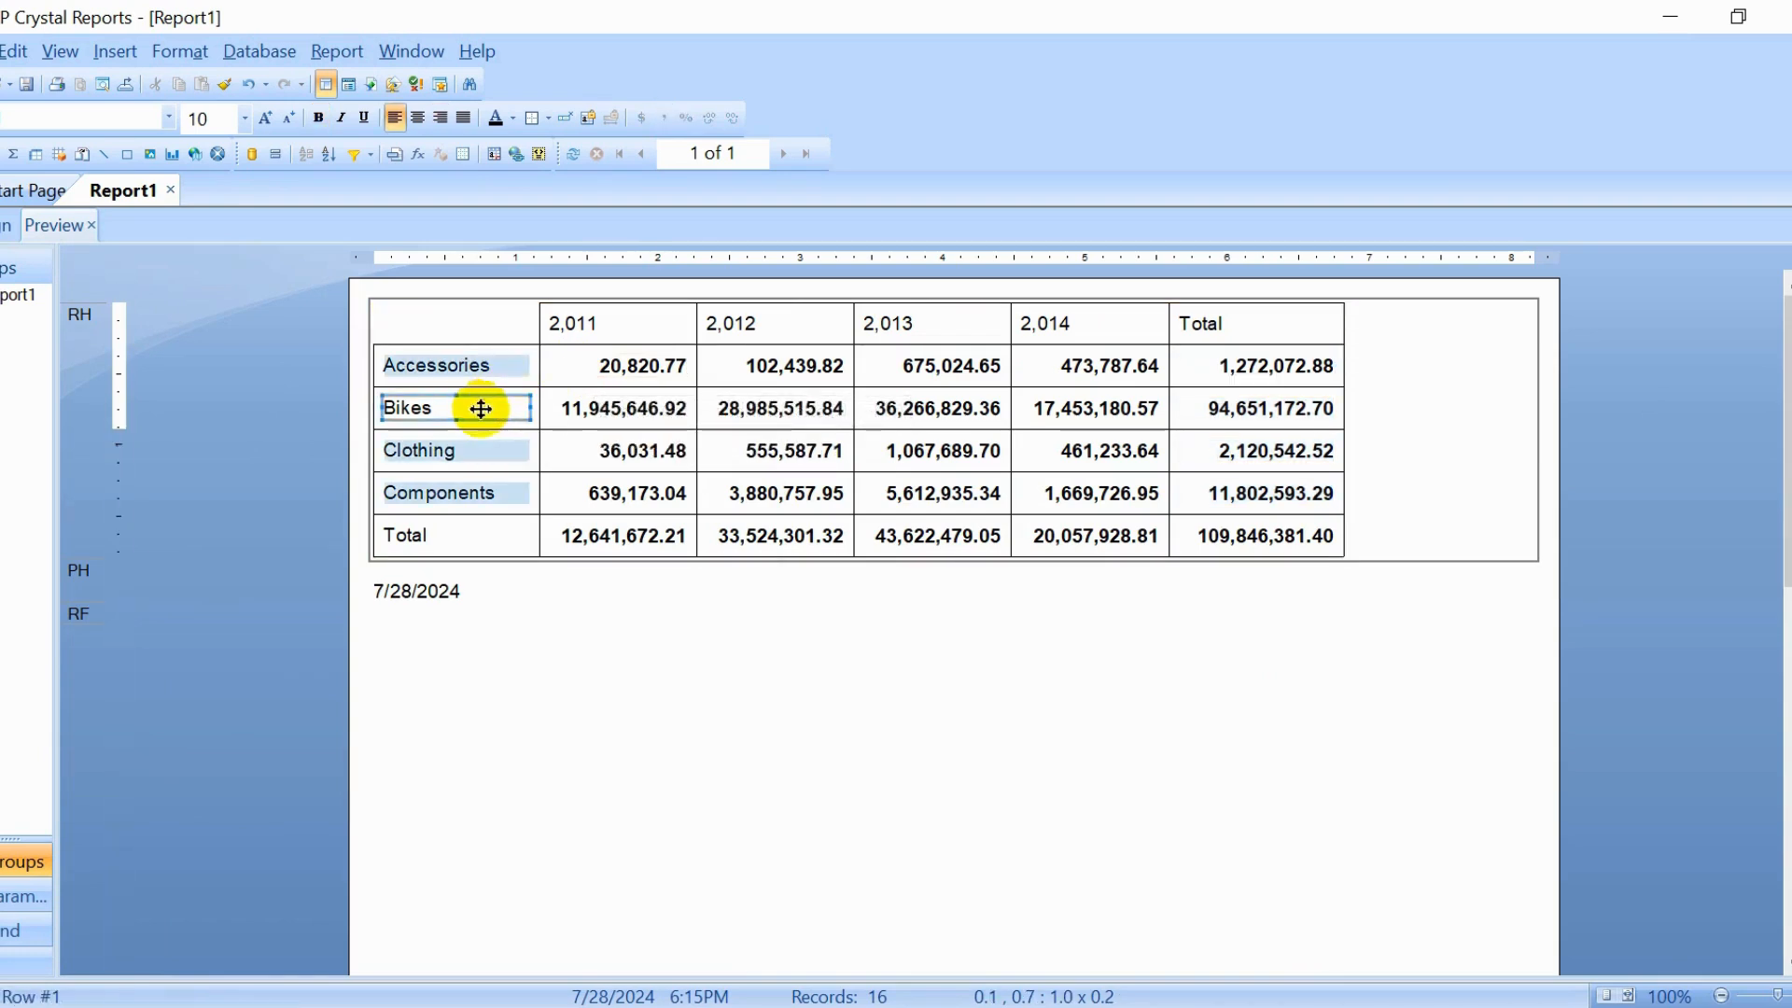
pyautogui.click(470, 456)
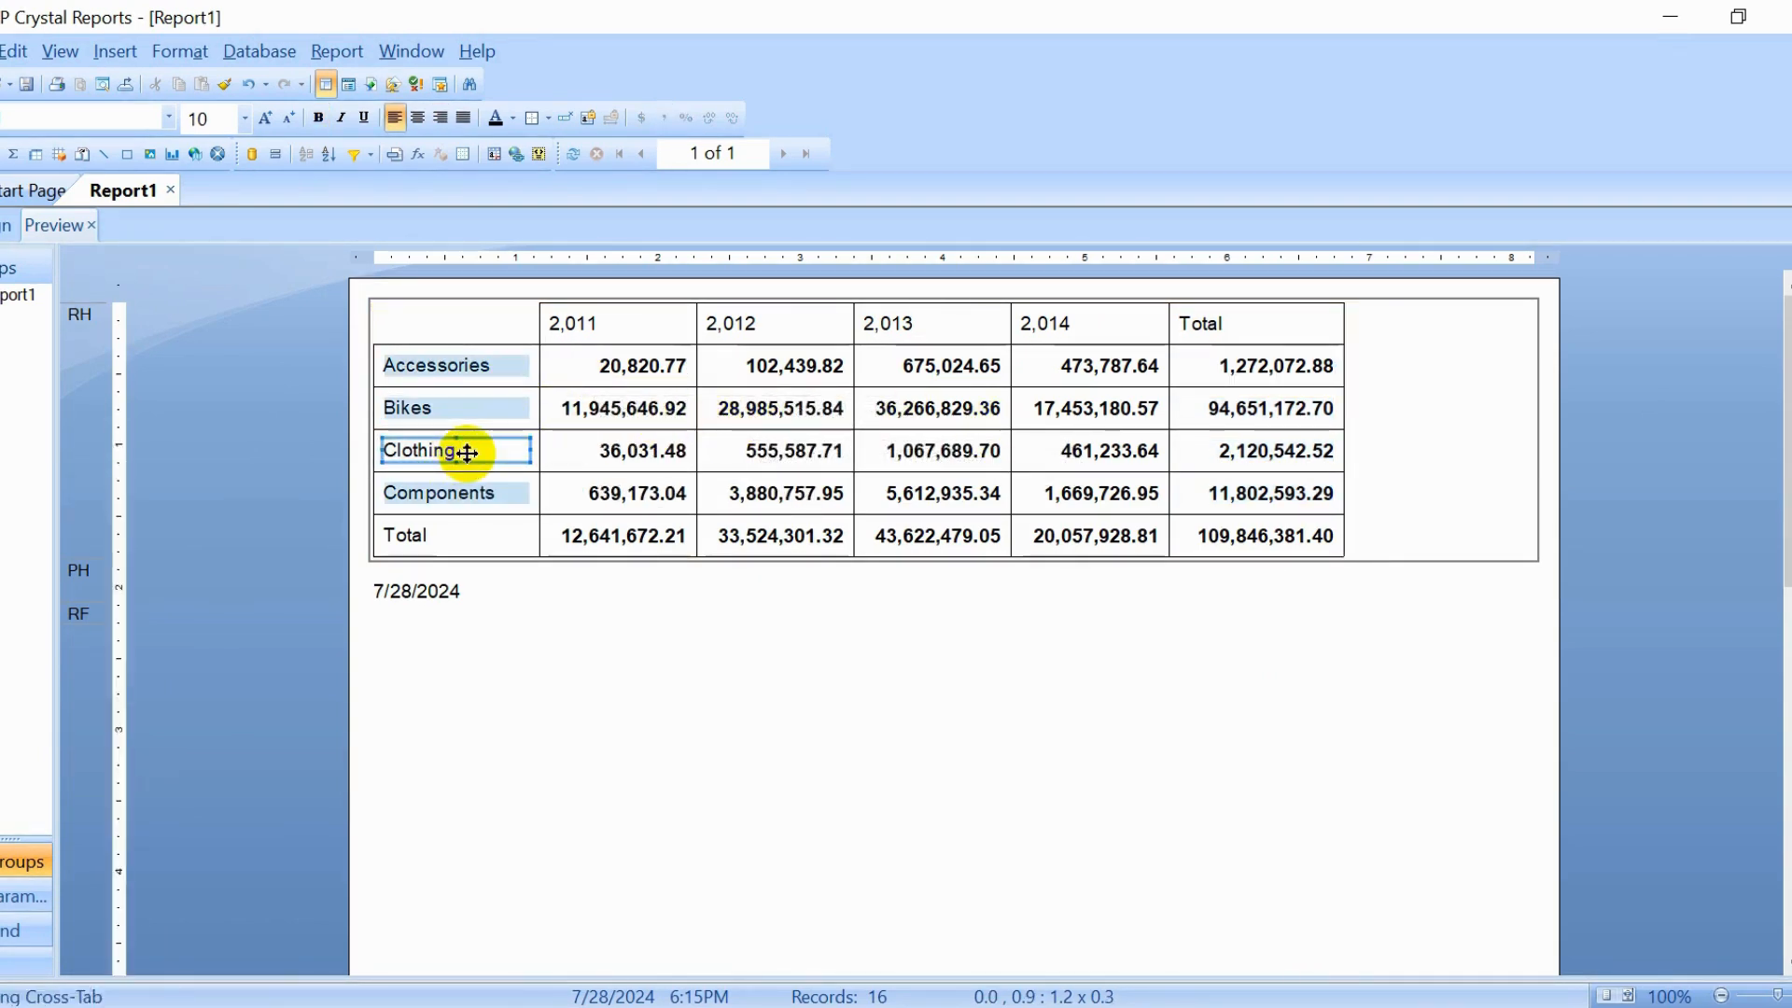
pyautogui.click(1242, 455)
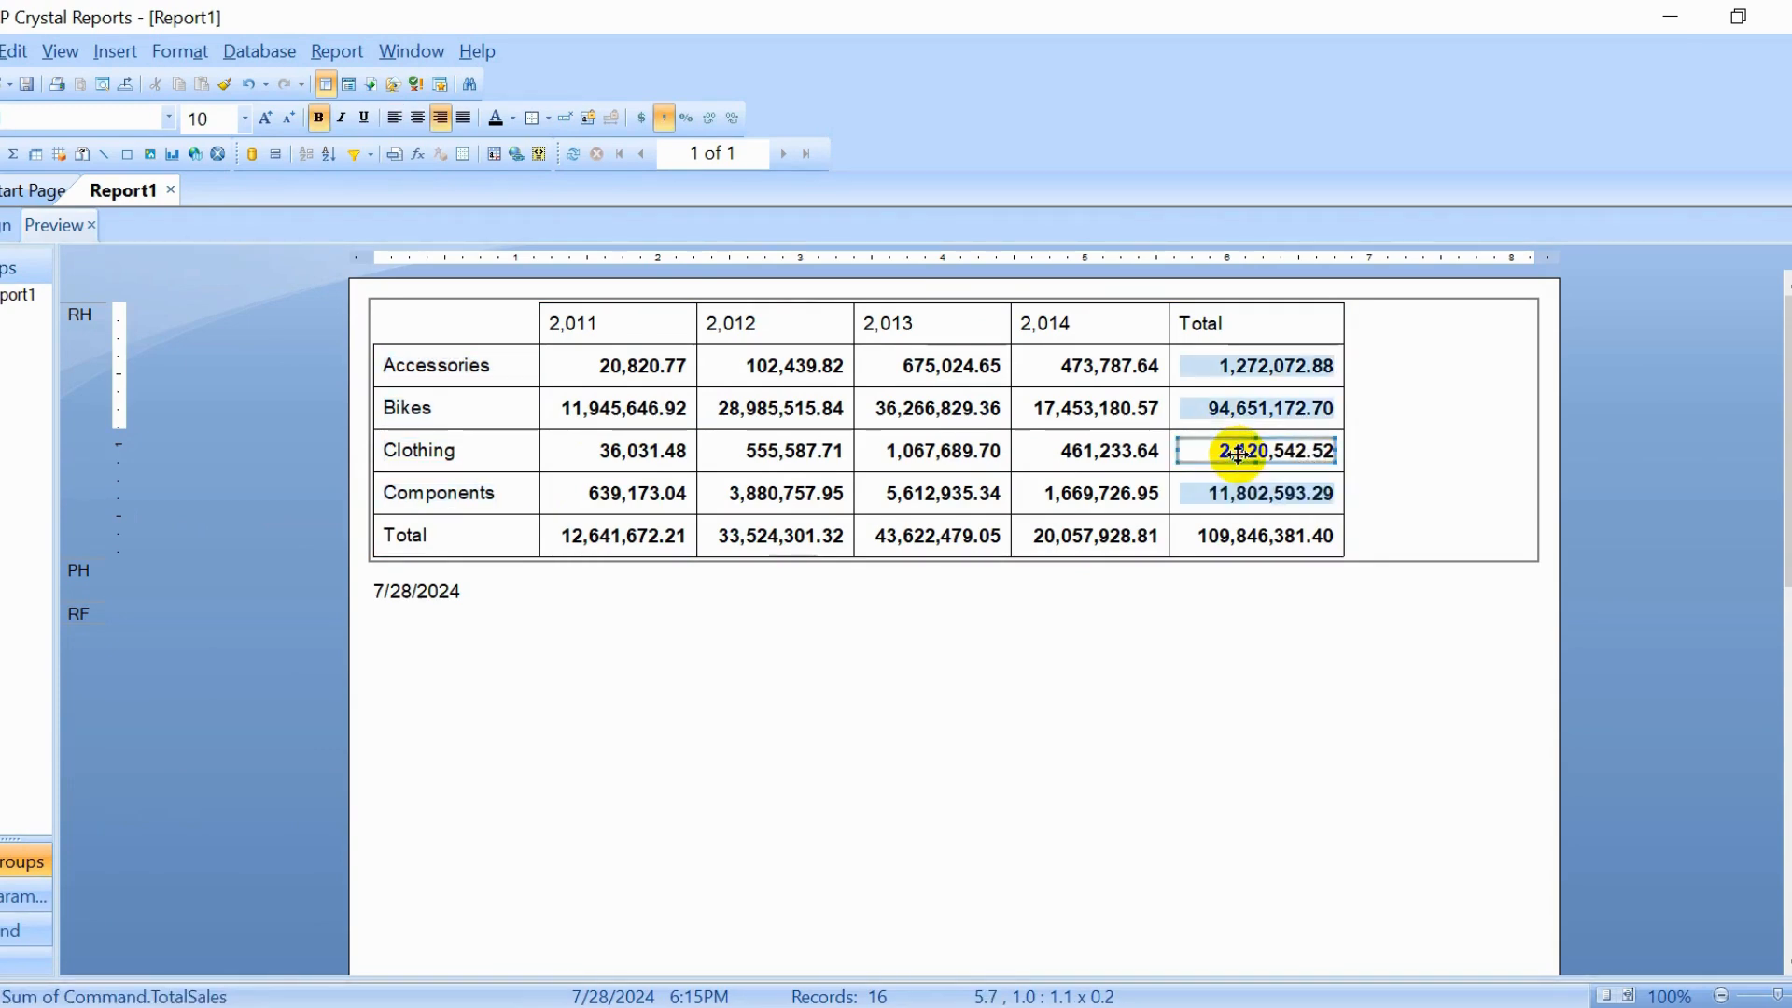
pyautogui.click(1231, 501)
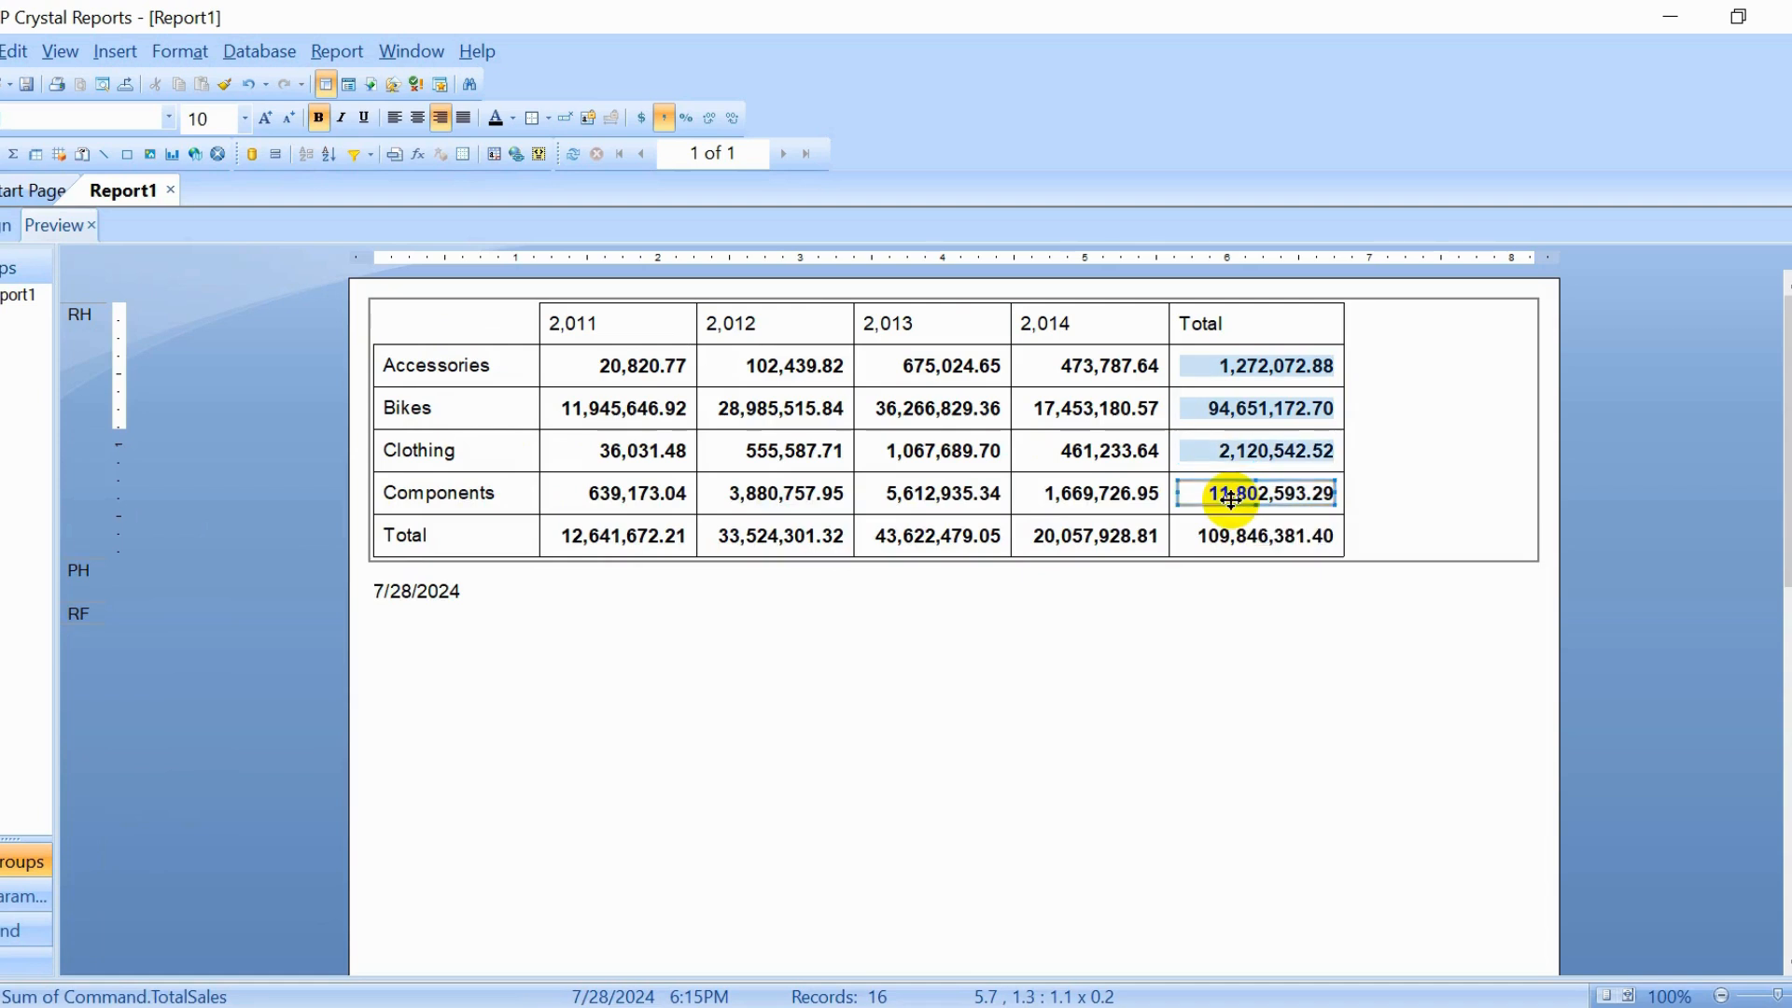
pyautogui.click(1224, 532)
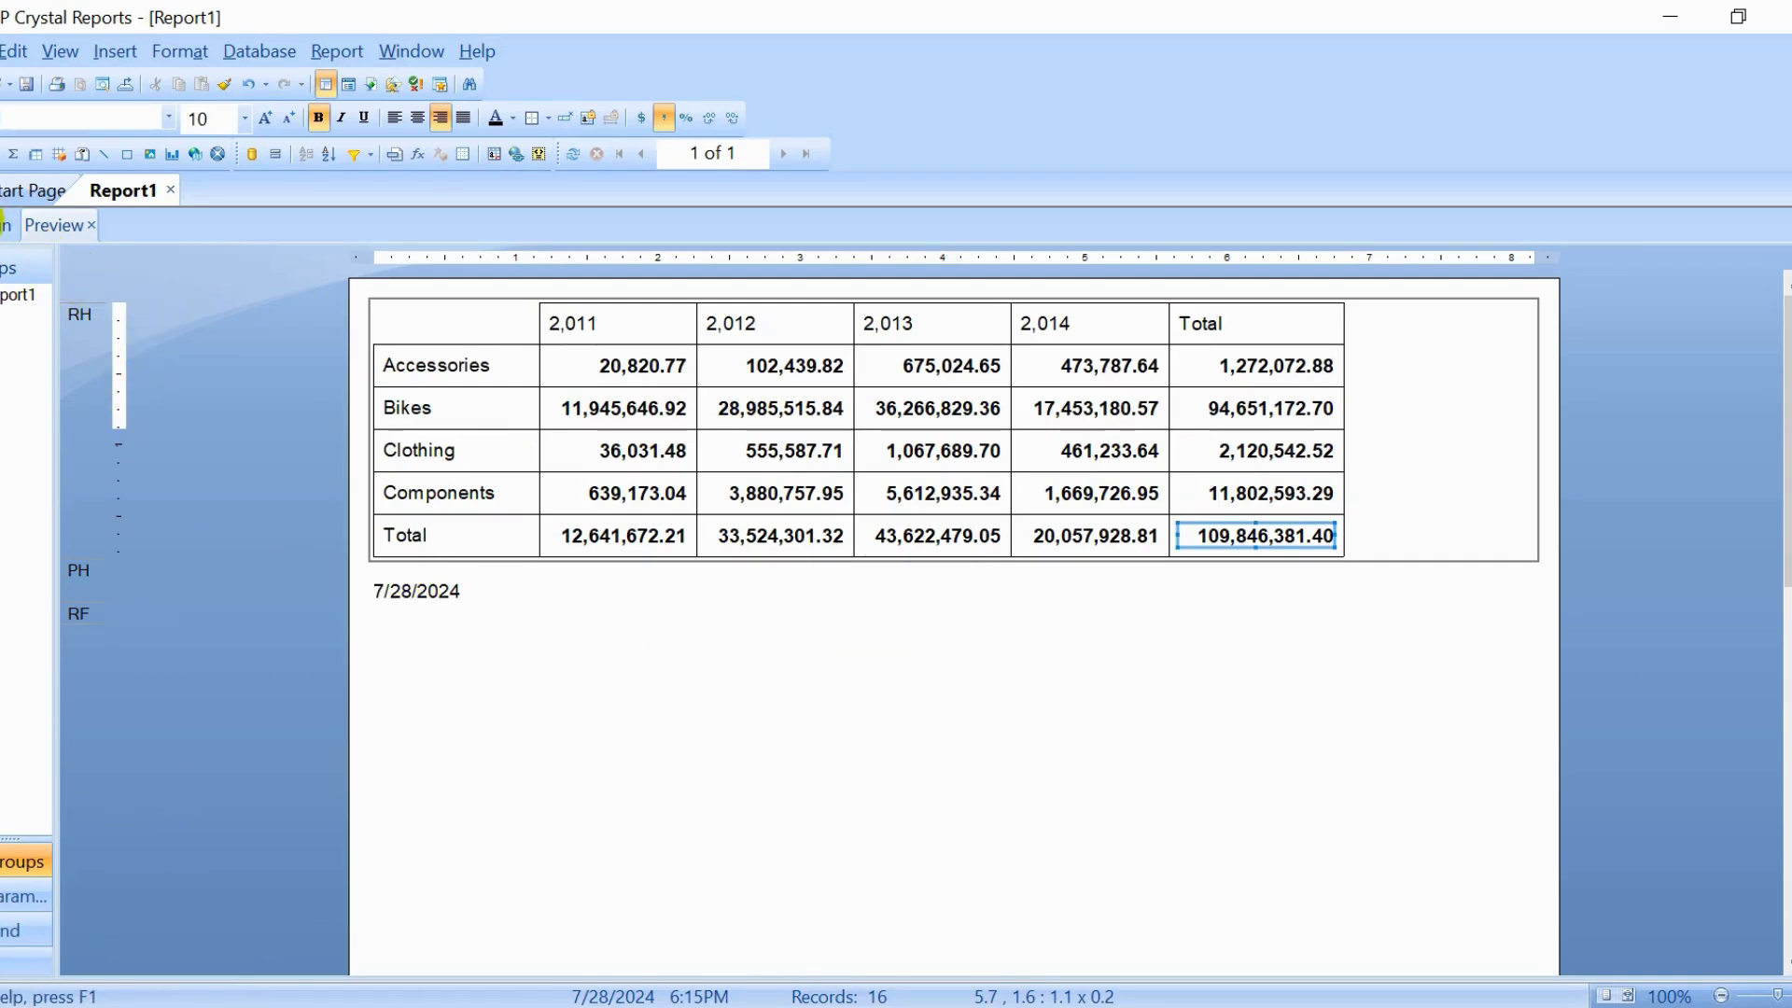
# Step: Delete the Page Number field from the page footer and the Print Date field from the page header in the design view
pyautogui.click(3, 224)
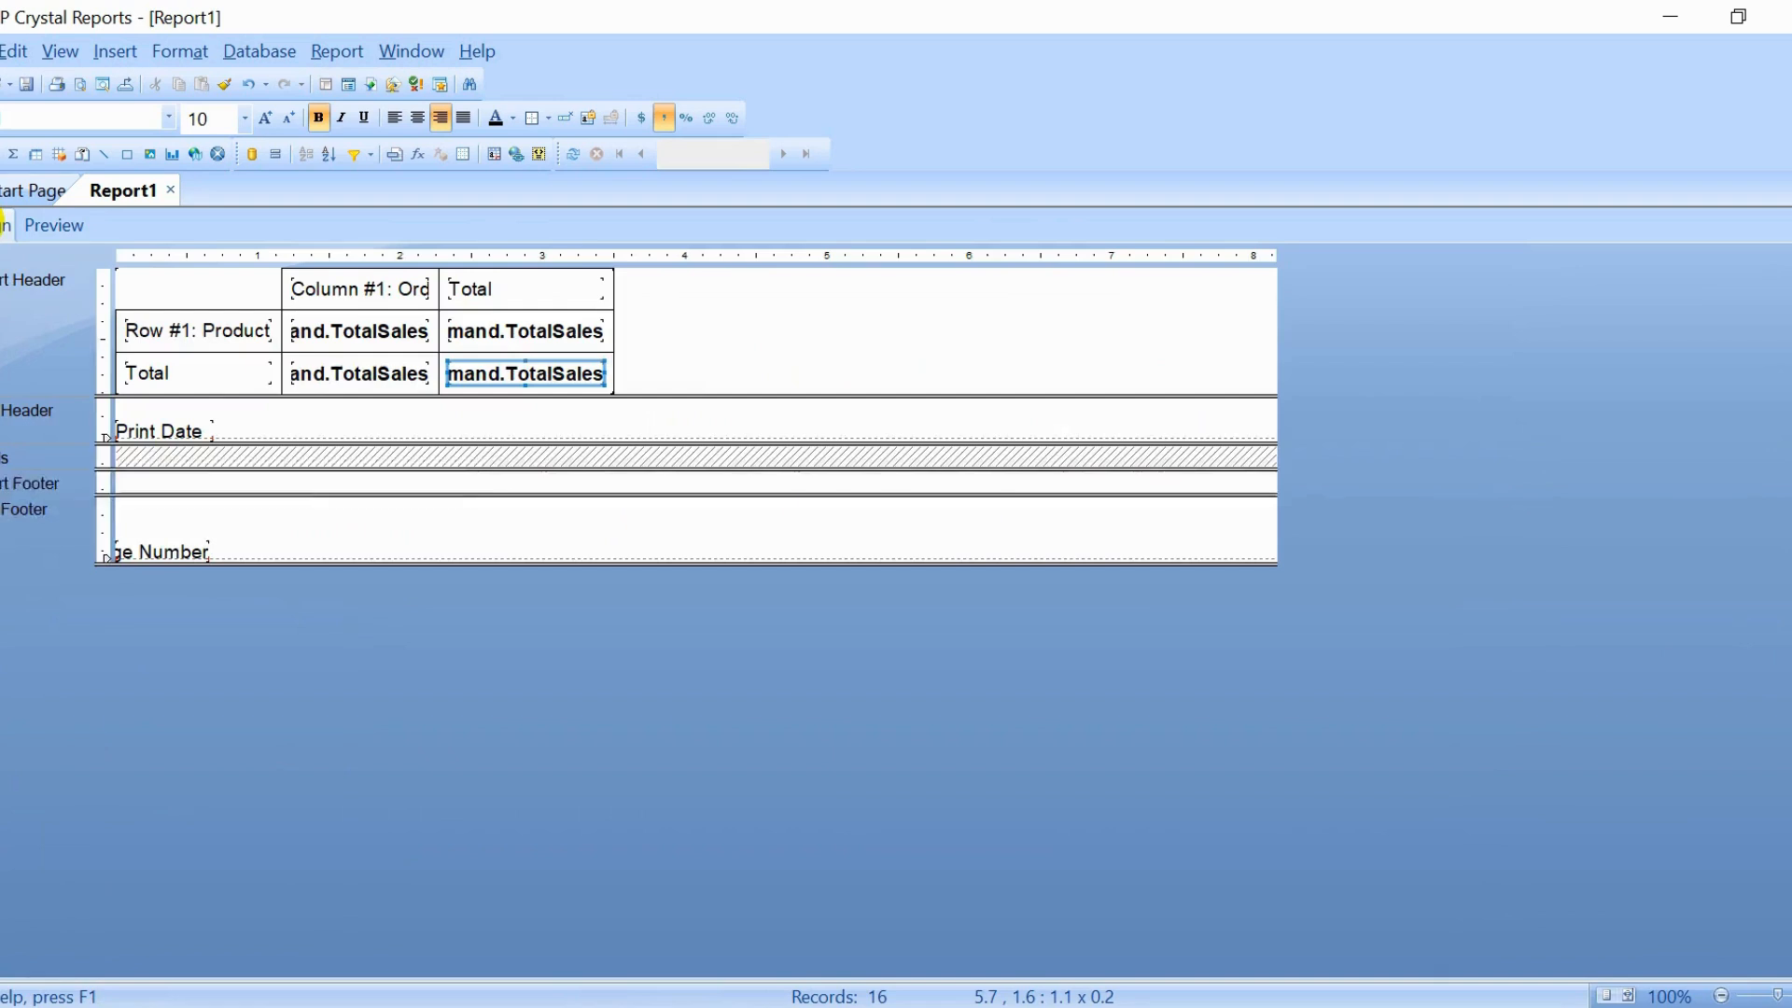
pyautogui.click(715, 325)
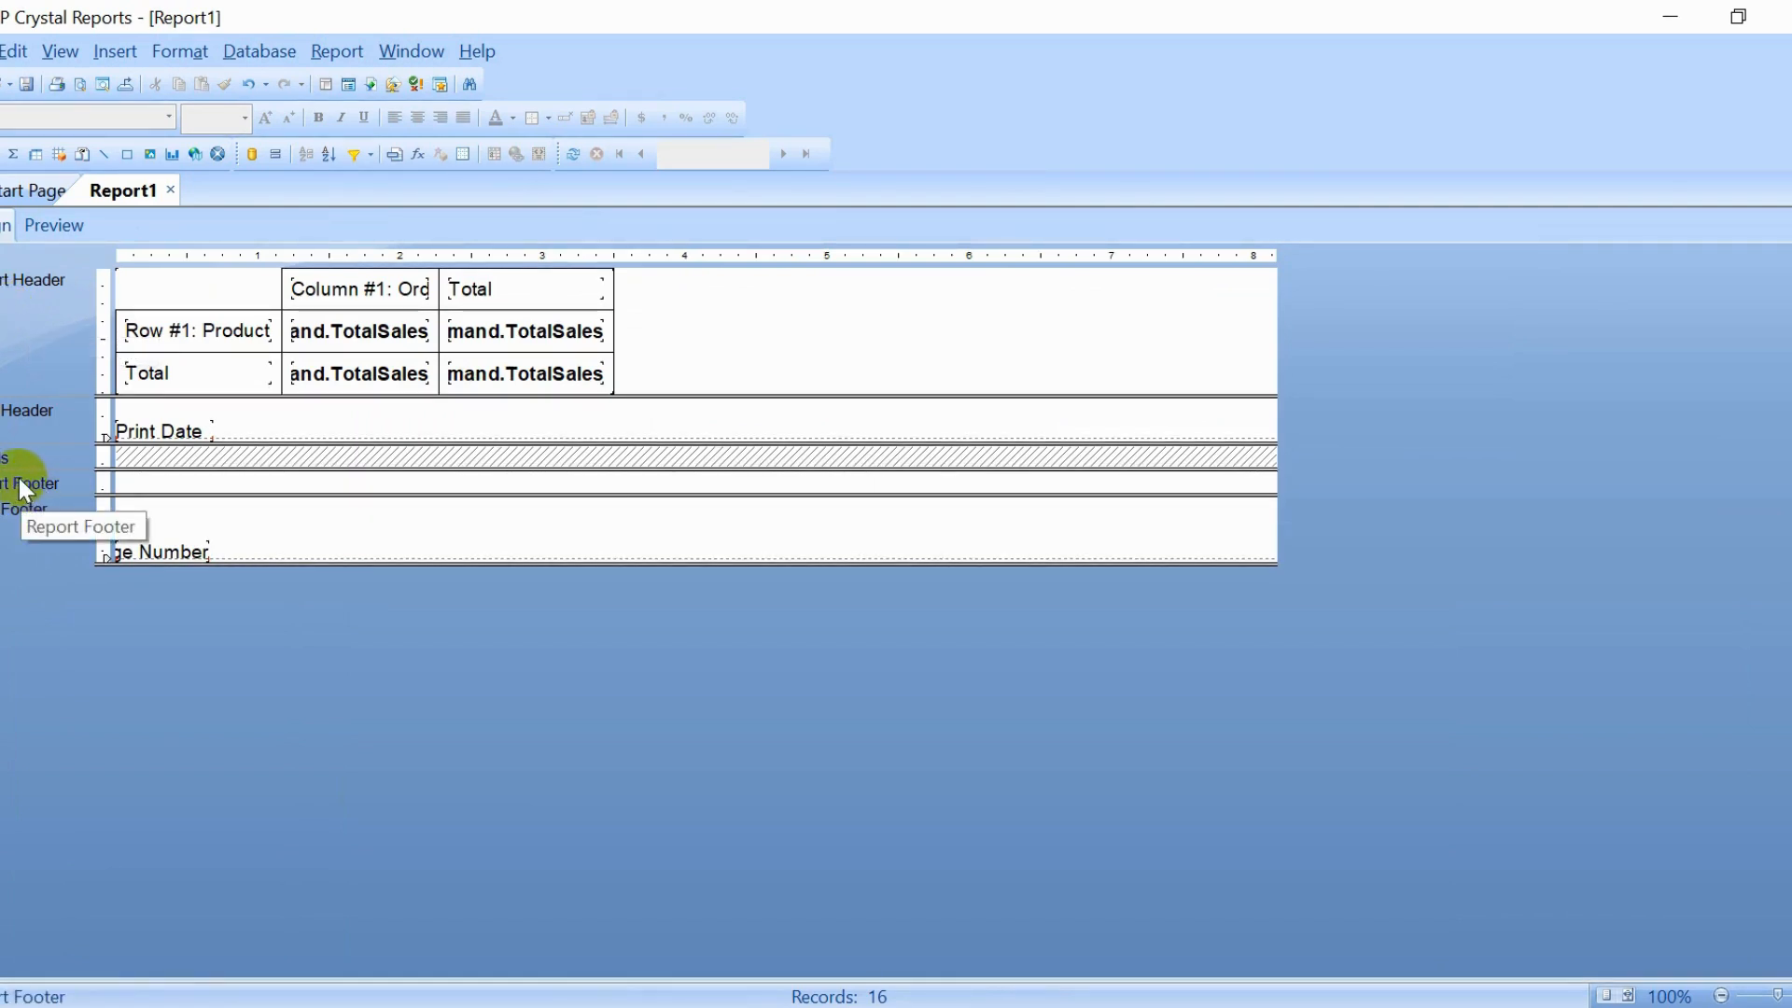
pyautogui.click(182, 283)
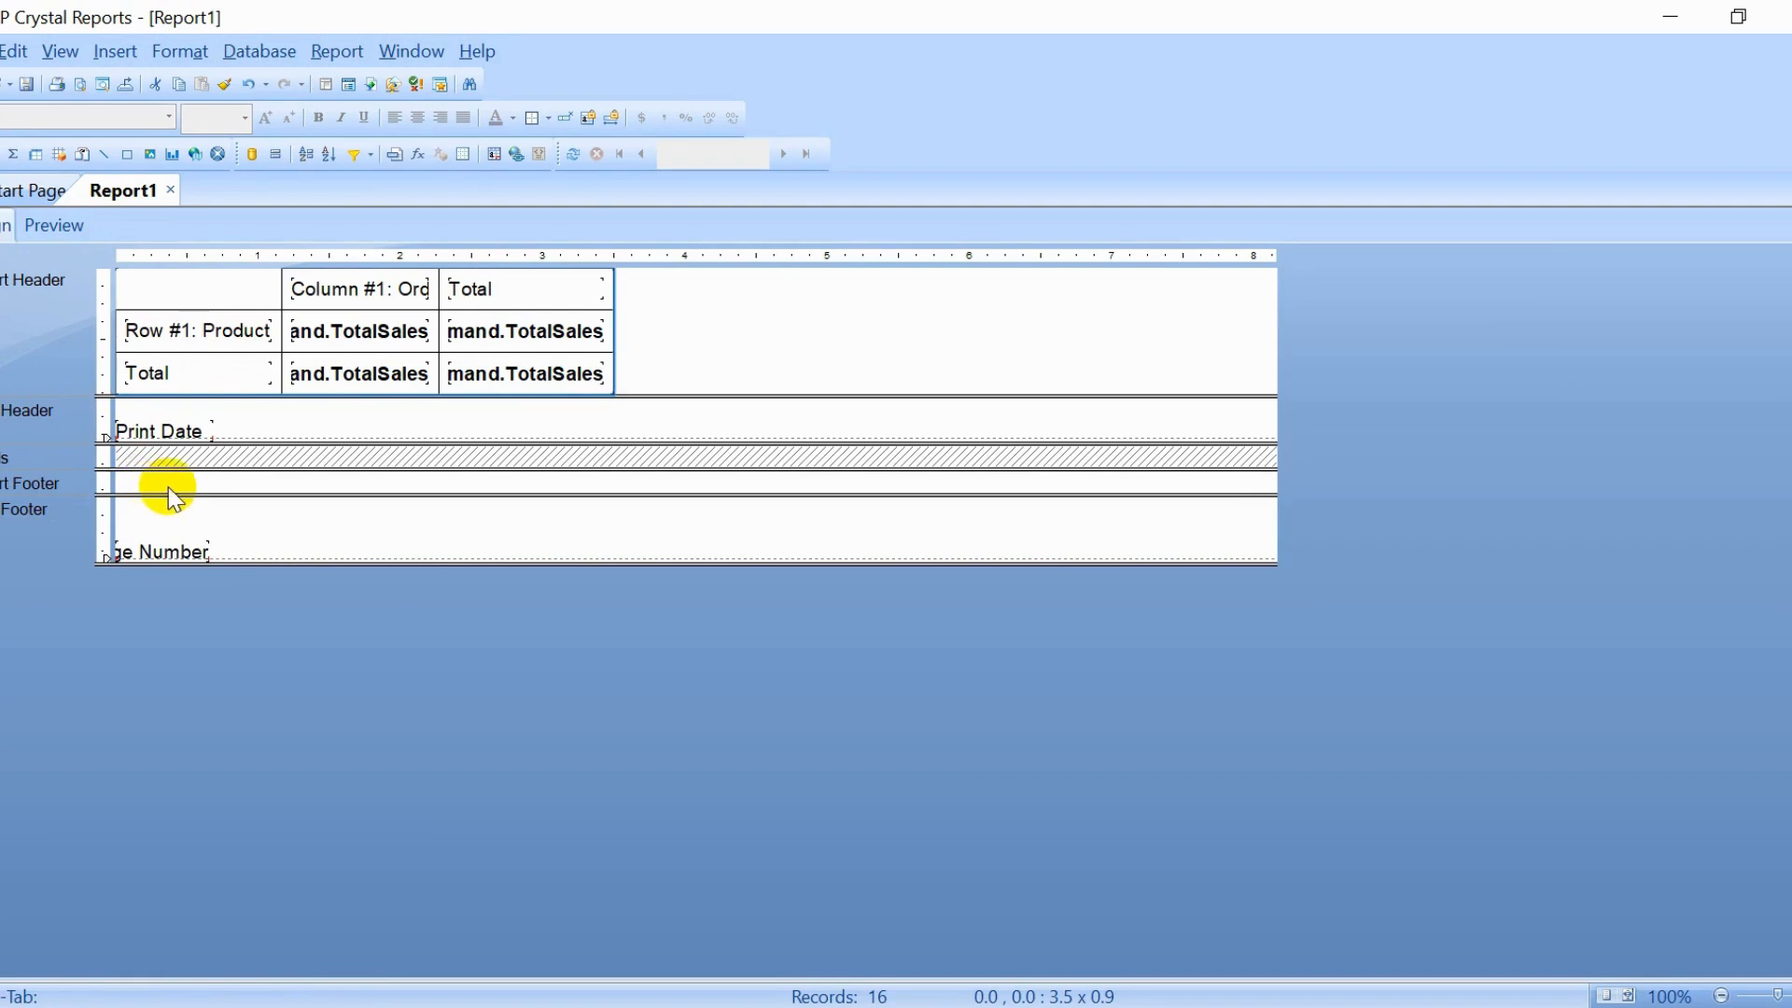
pyautogui.click(171, 549)
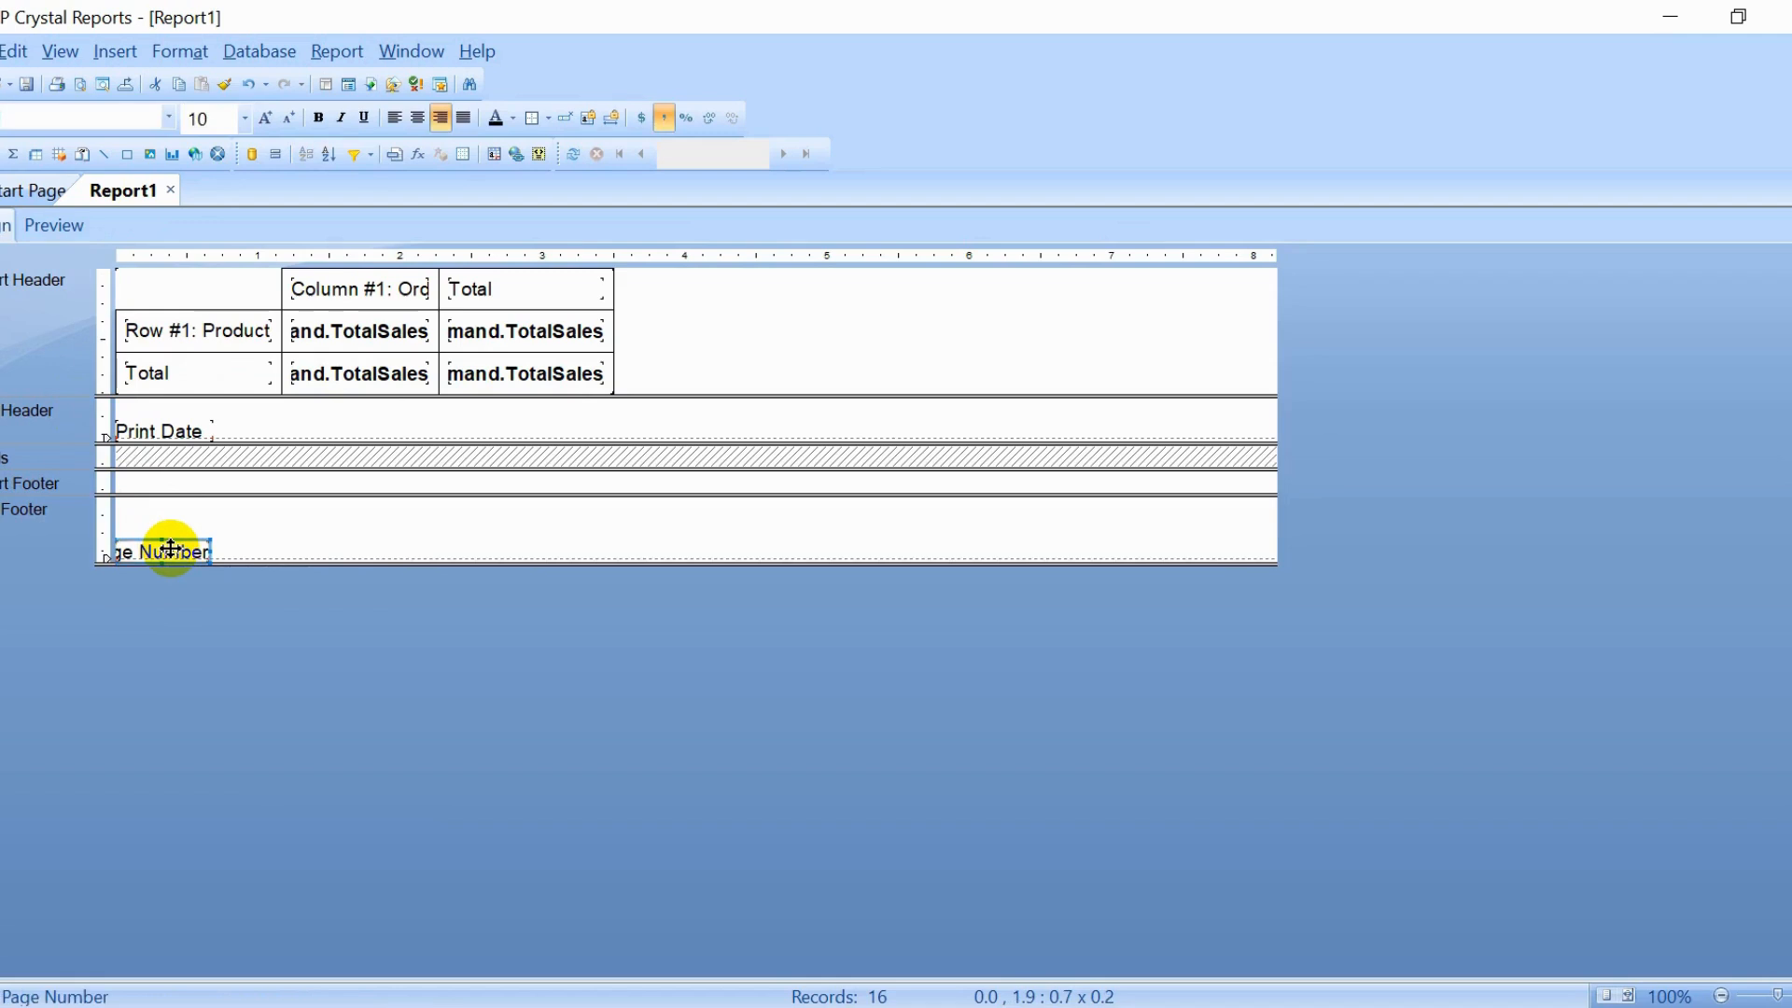
pyautogui.press('Delete')
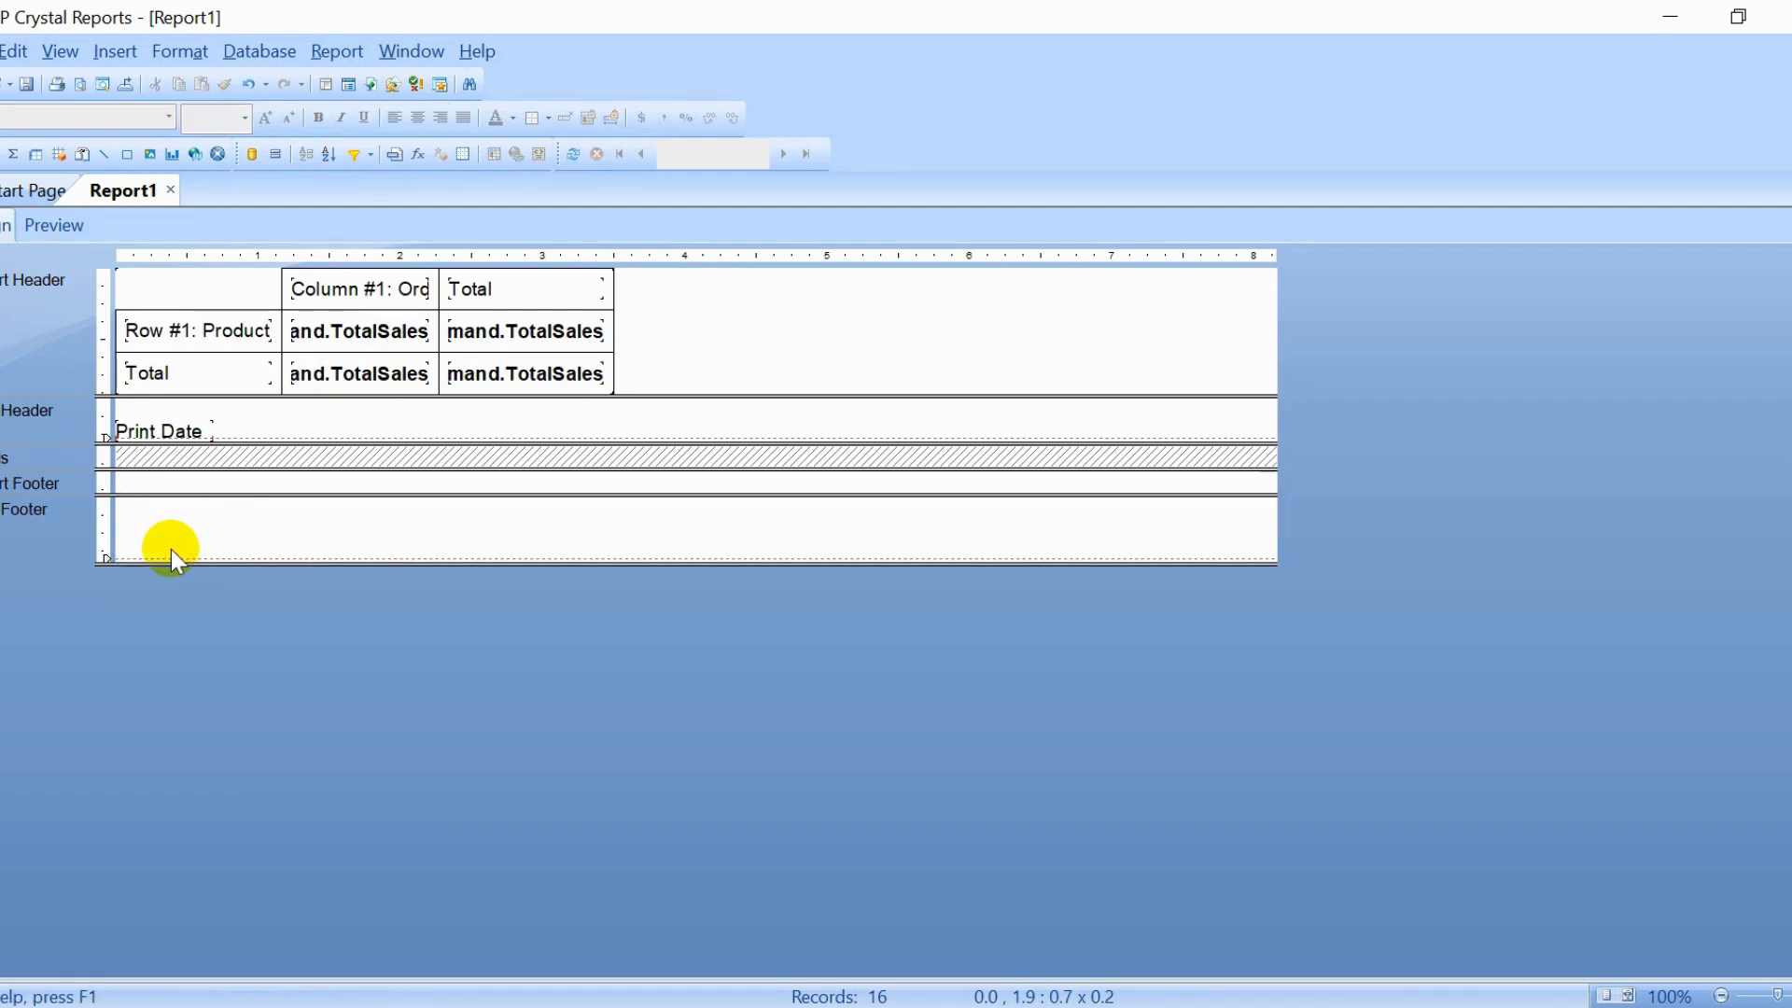
pyautogui.click(191, 435)
pyautogui.press('Delete')
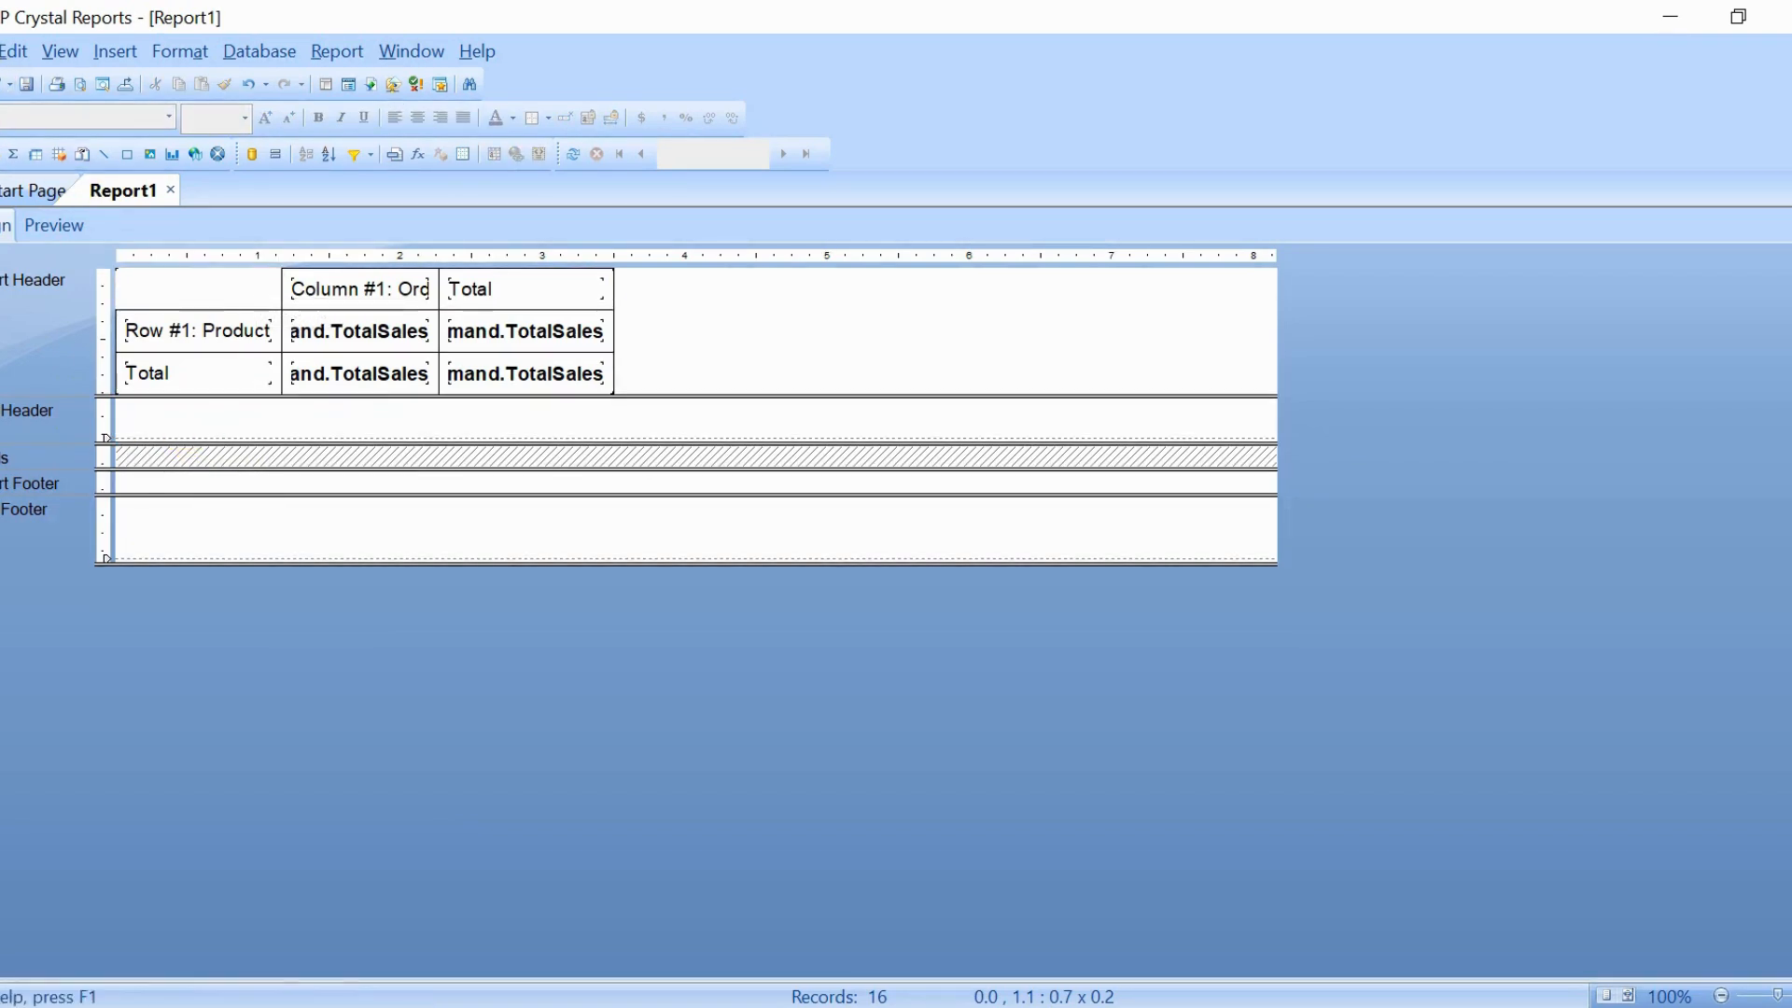
# Step: Change the layout grid size in the program options to a finer spacing, leaving Snap To Grid on
pyautogui.click(3, 51)
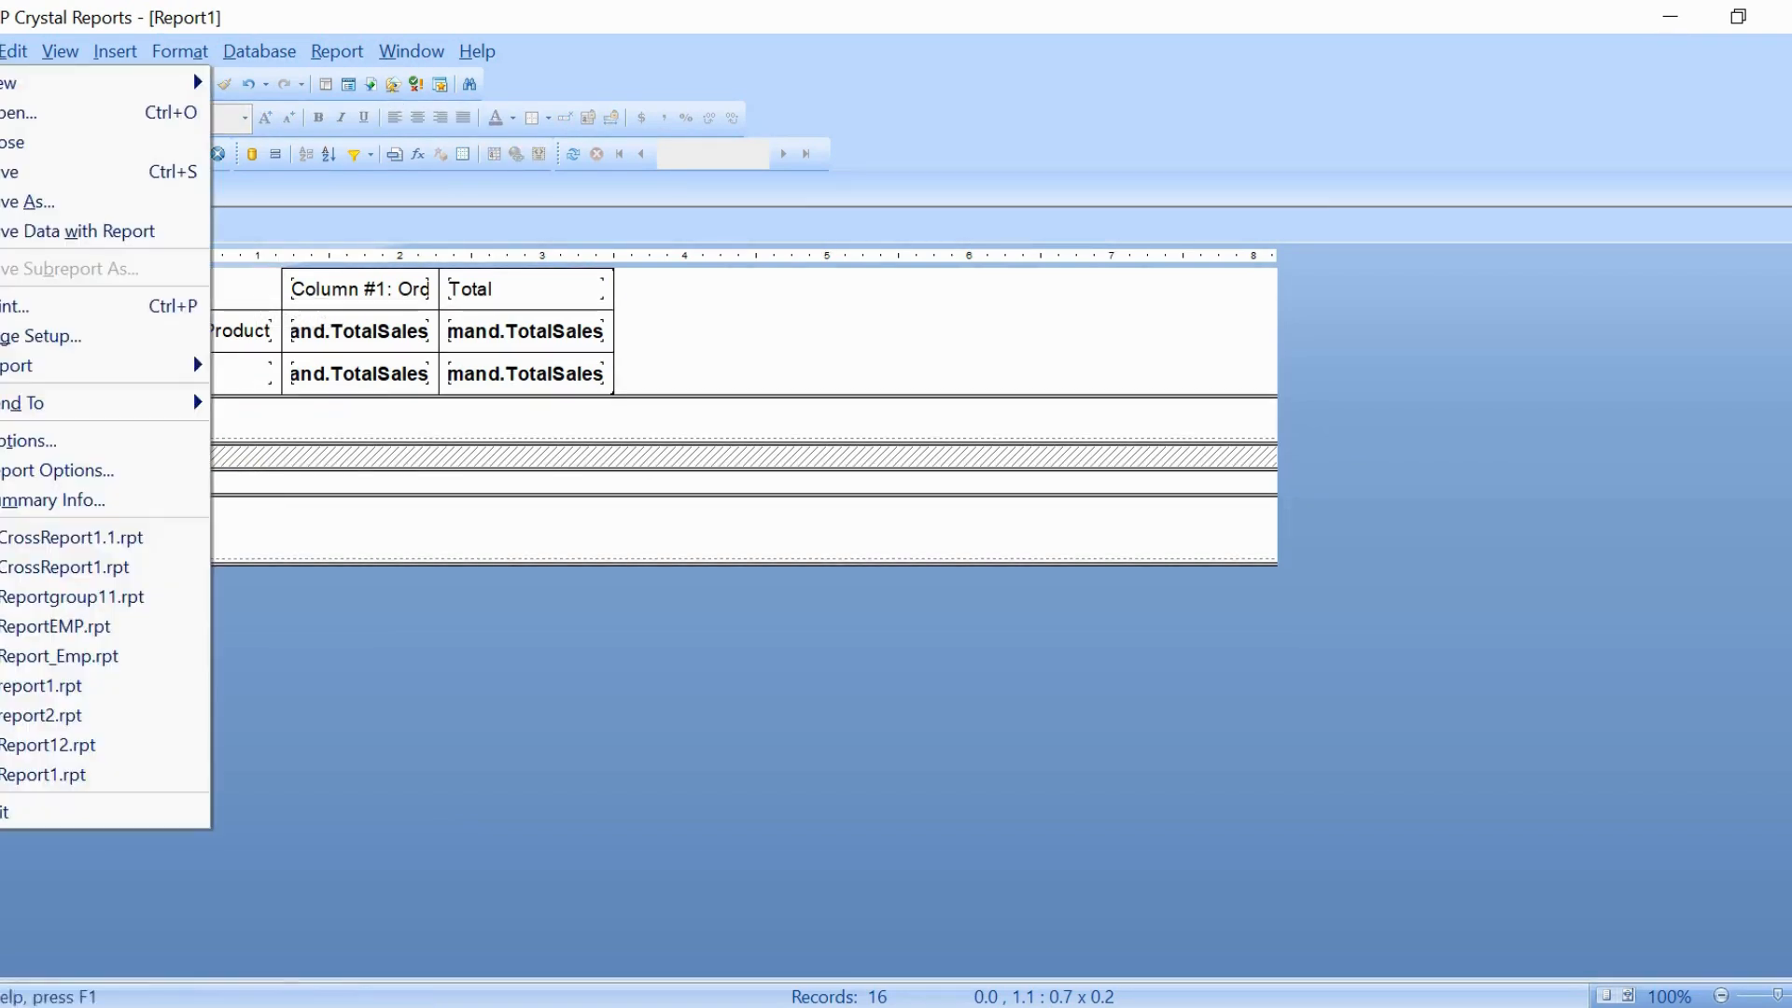
pyautogui.click(26, 443)
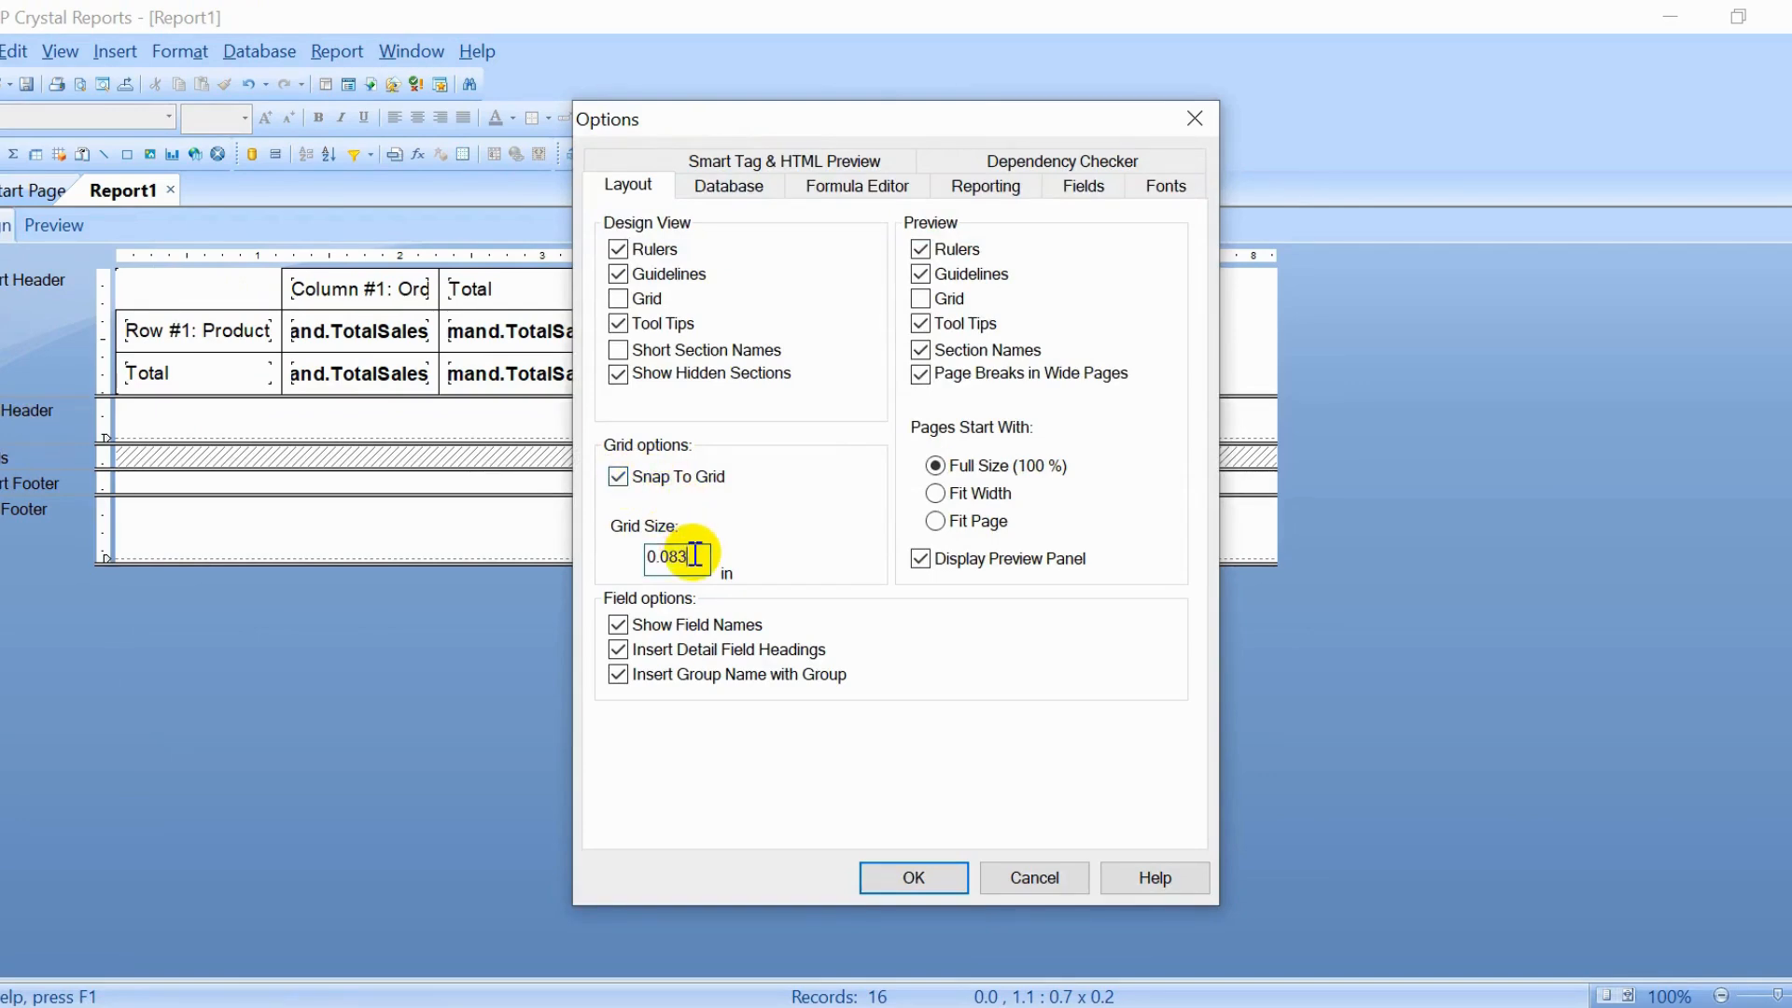
pyautogui.press('BackSpace')
pyautogui.write('10')
pyautogui.click(956, 878)
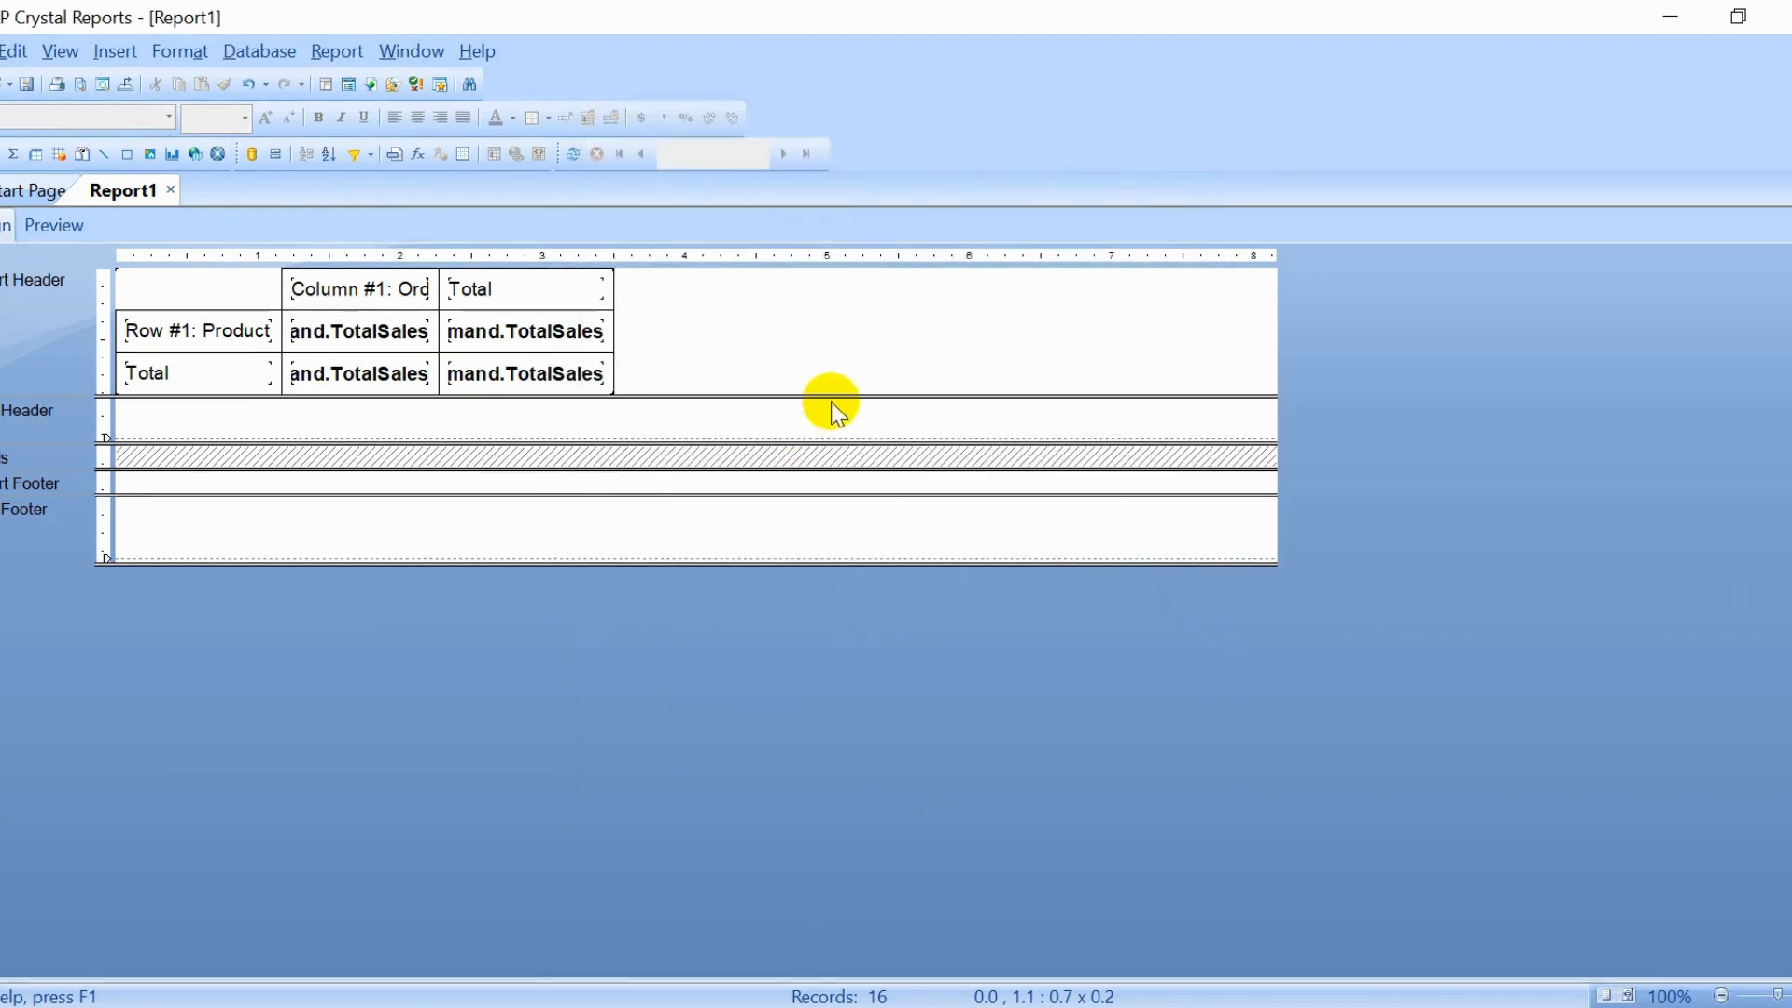
# Step: Move the cross-tab about 0.1 inch right and down in the Report Header, and adjust the section's height to fit around it
pyautogui.moveTo(843, 396); pyautogui.dragTo(843, 461)
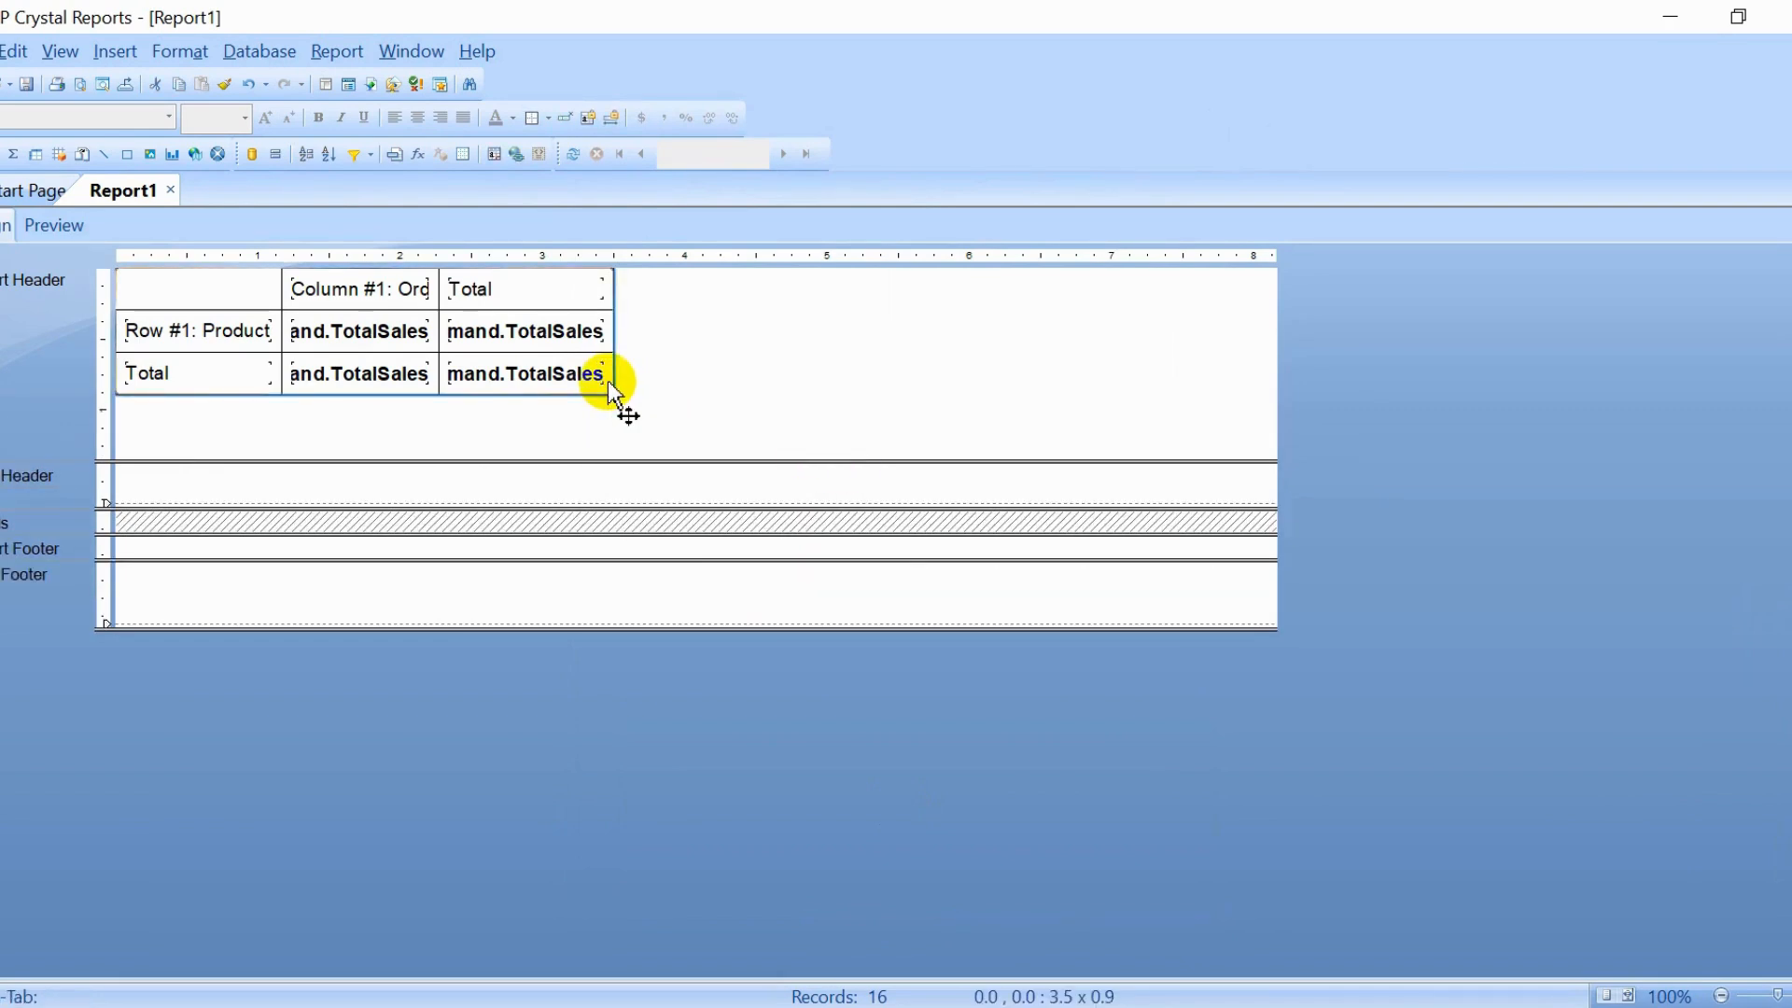
pyautogui.press('Down')
pyautogui.press('Right')
pyautogui.press('Down')
pyautogui.press('Right')
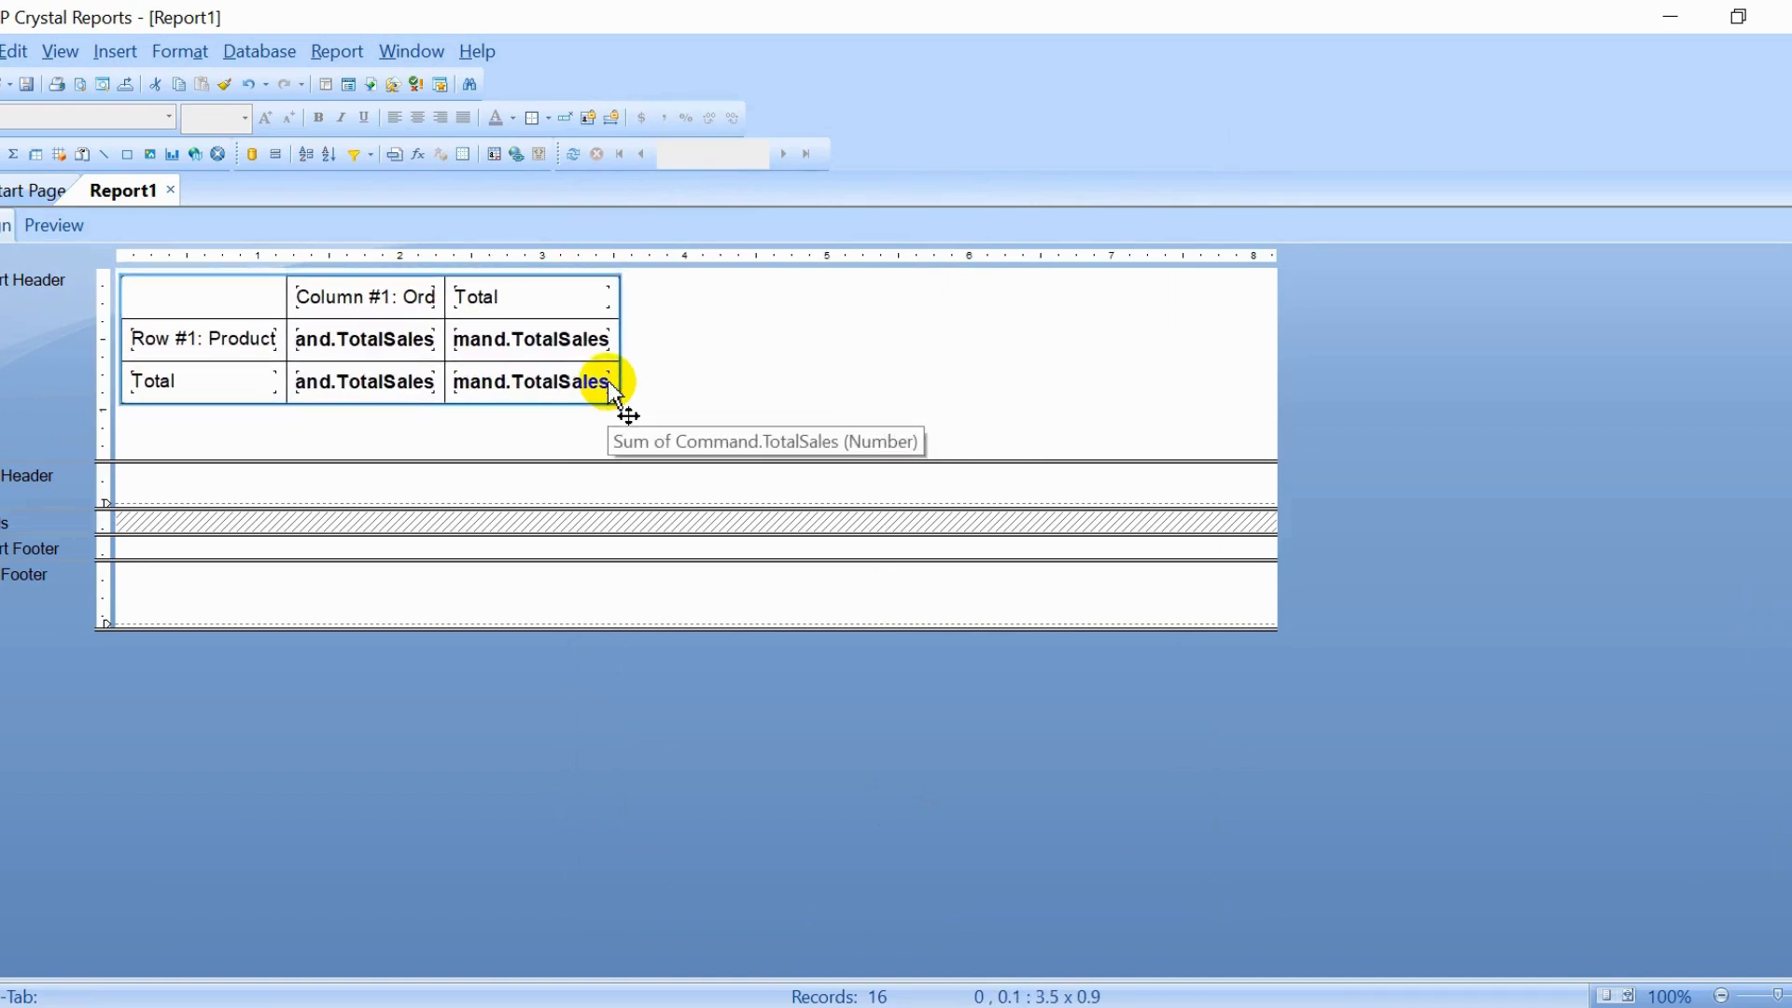
pyautogui.press('Right')
pyautogui.press('Right')
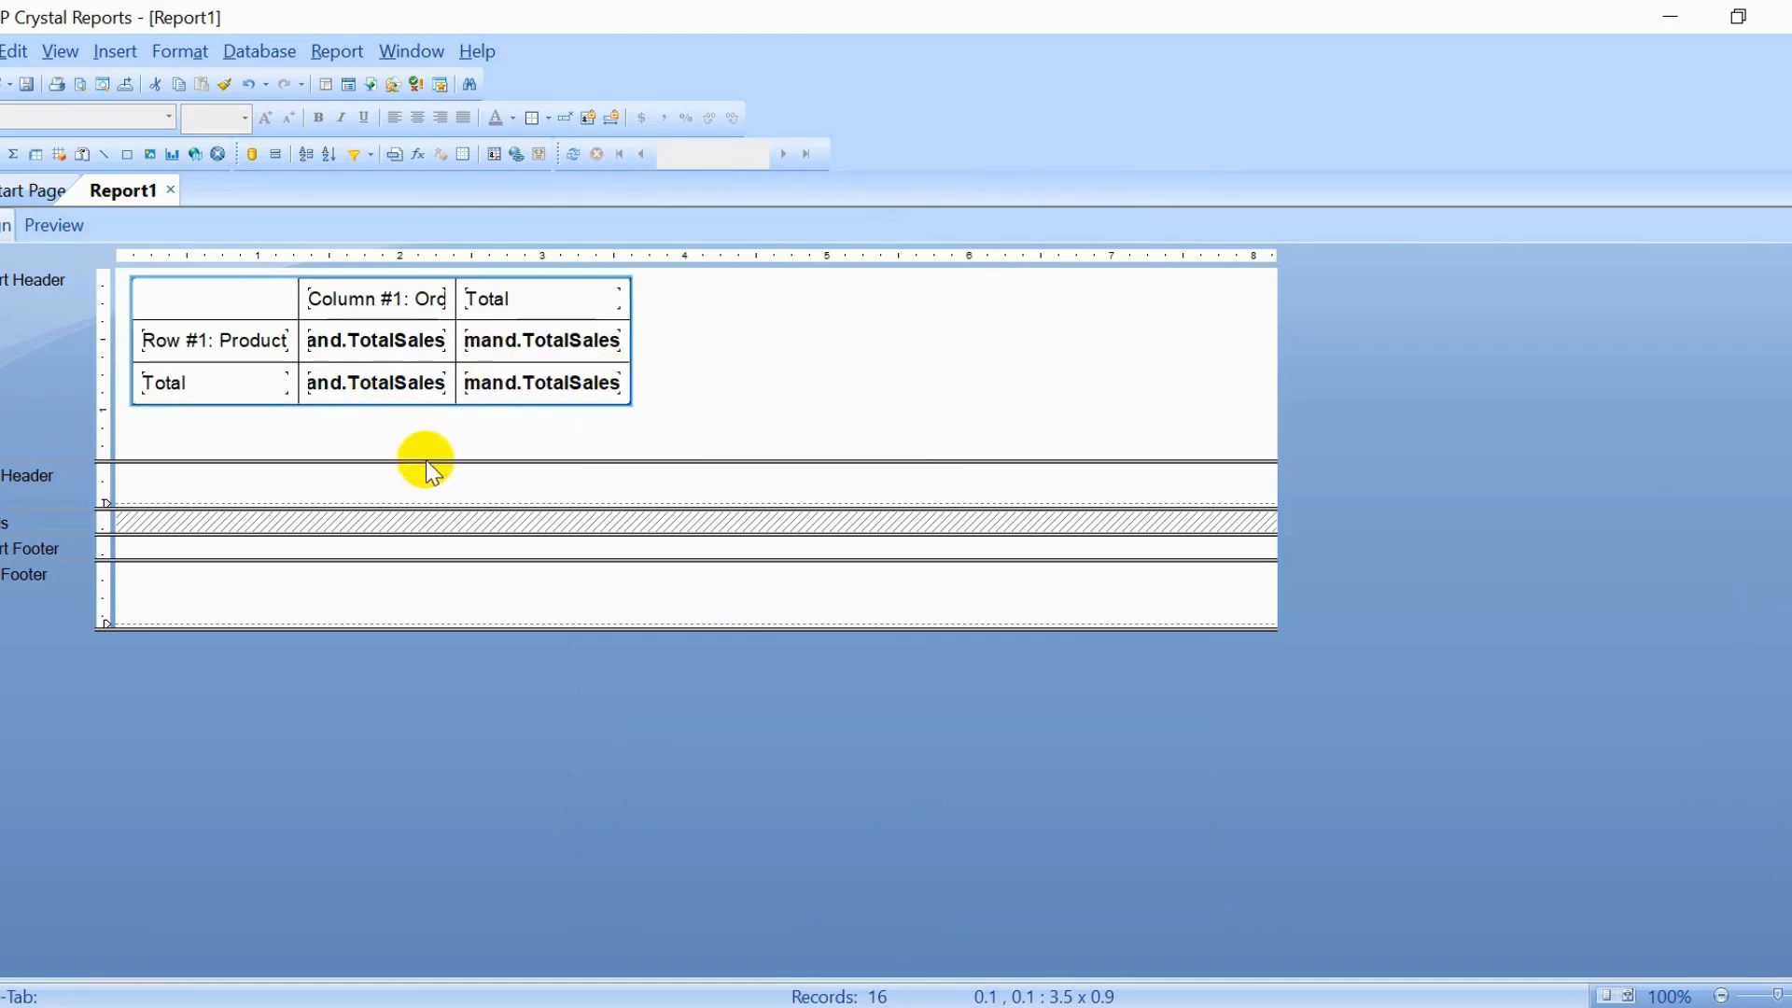
pyautogui.moveTo(438, 461); pyautogui.dragTo(448, 413)
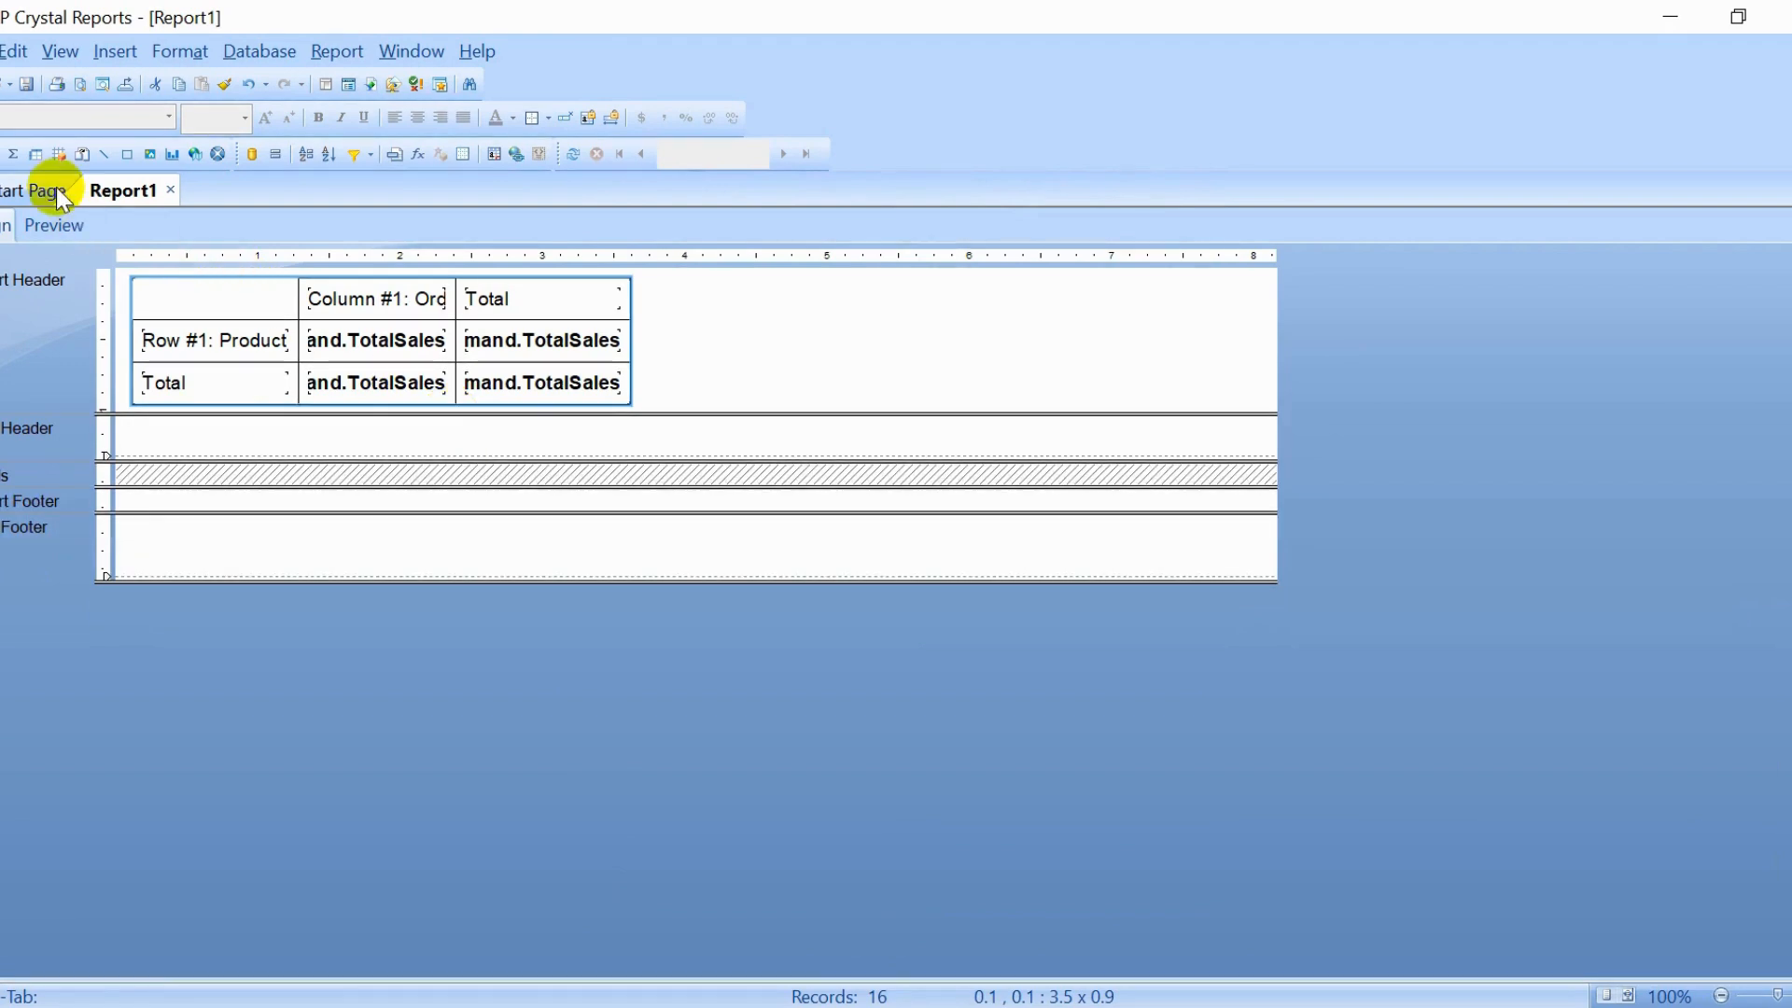
# Step: Add a text object reading "Category" in the cross-tab's empty corner cell and preview the report
pyautogui.click(4, 154)
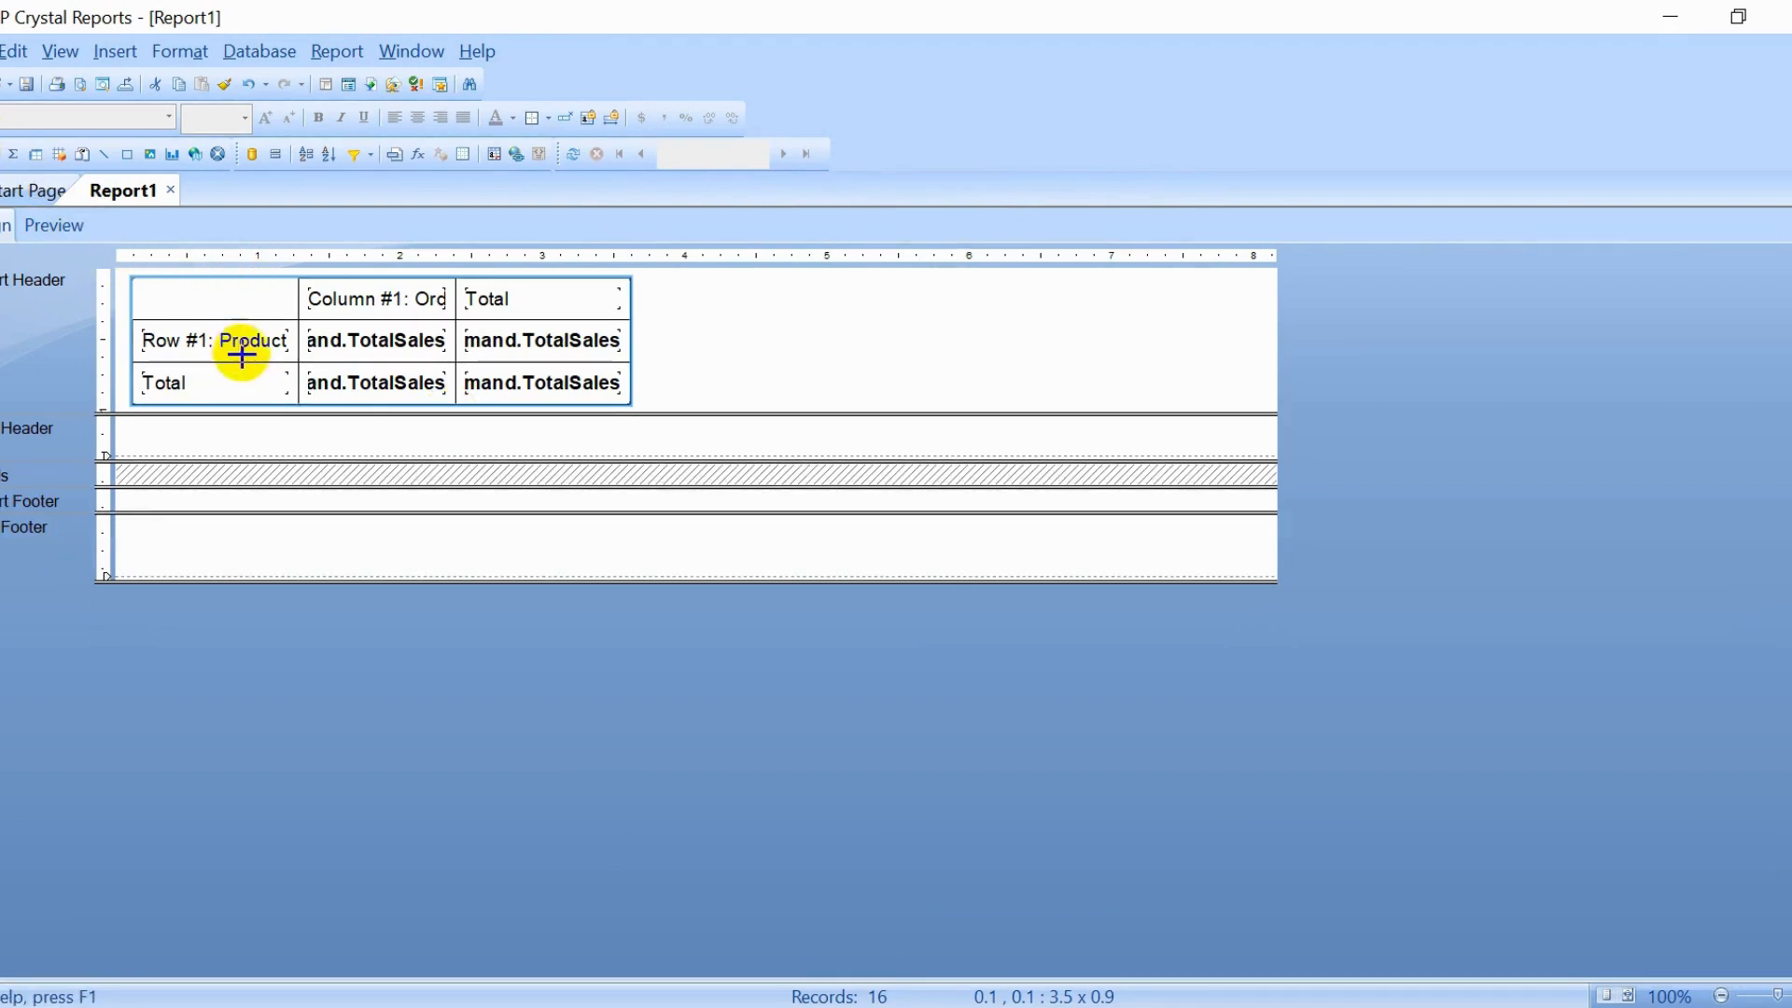
pyautogui.click(149, 281)
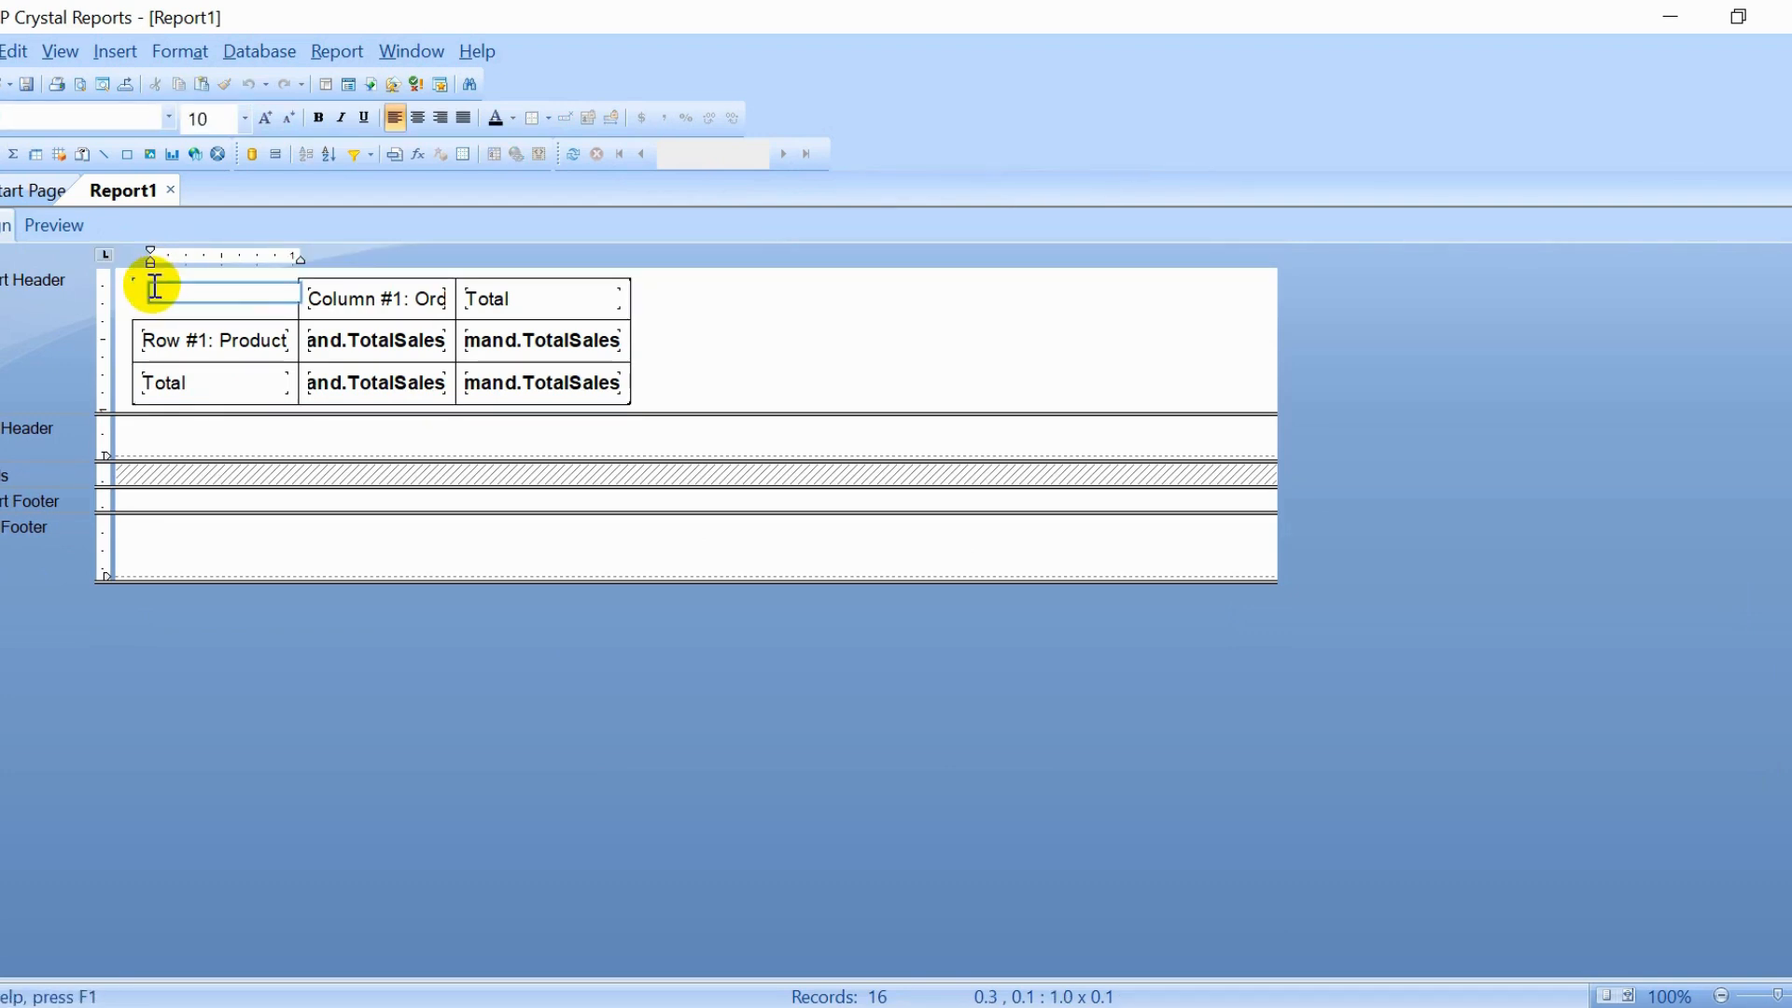
pyautogui.write('Category')
pyautogui.click(195, 338)
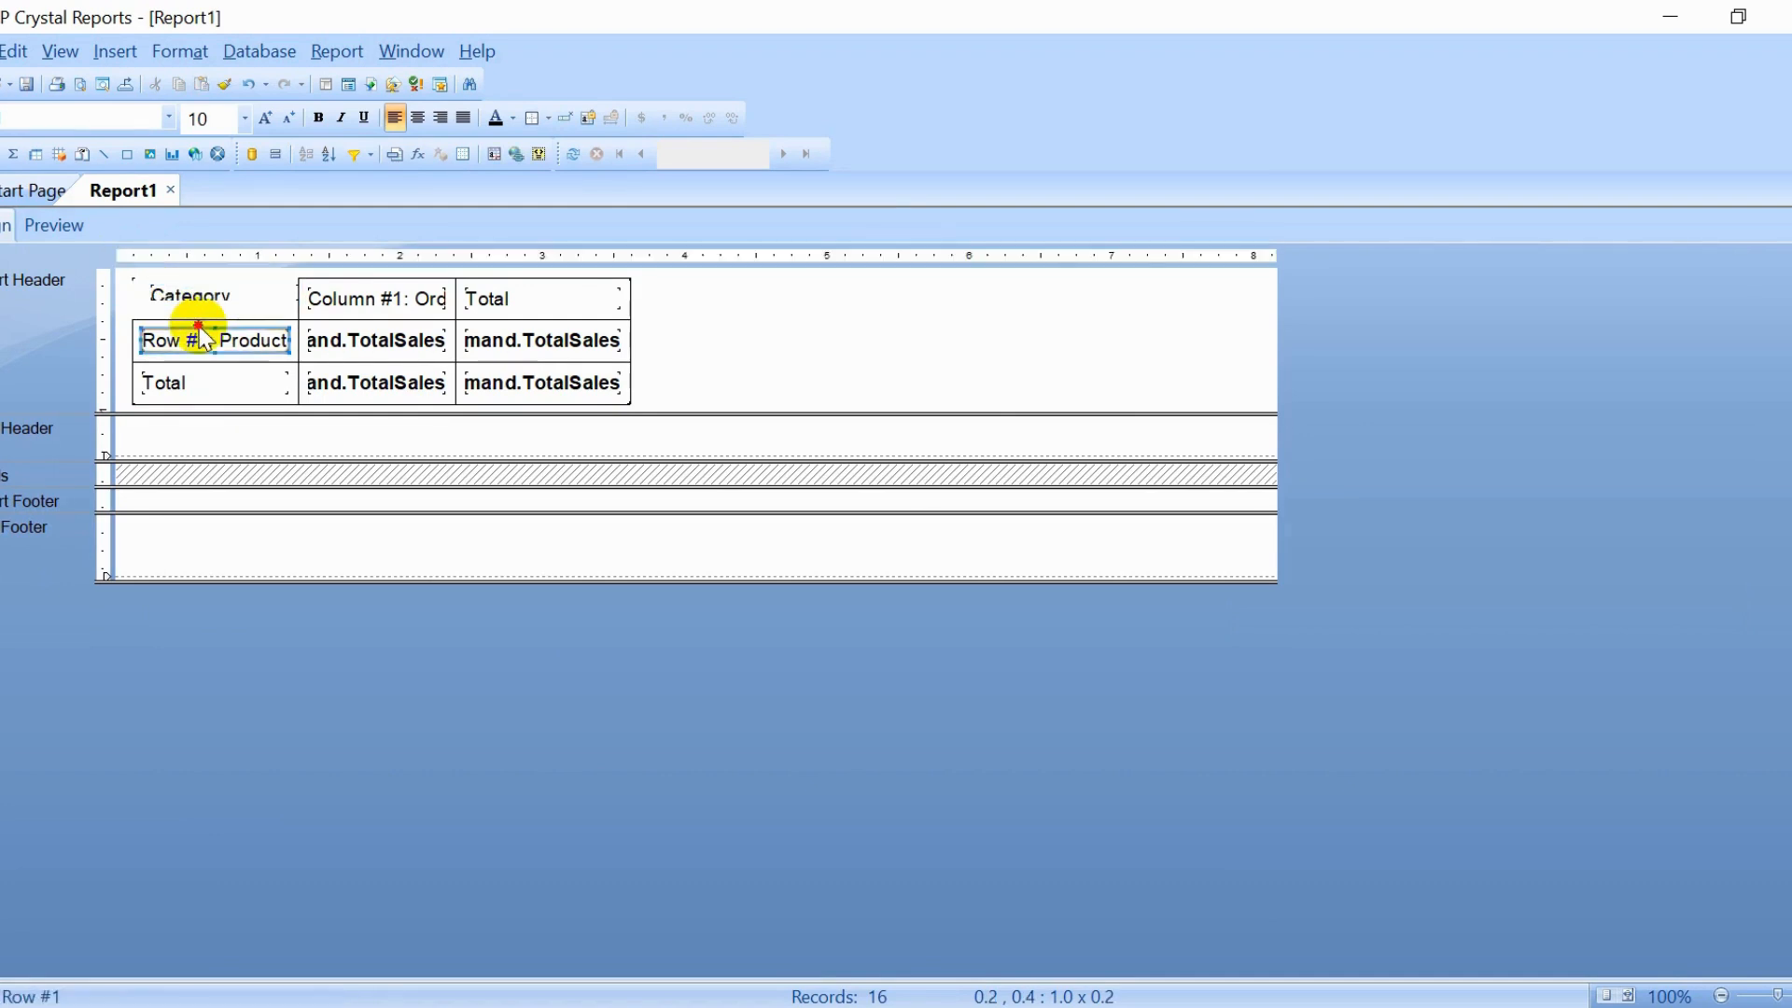
pyautogui.click(47, 224)
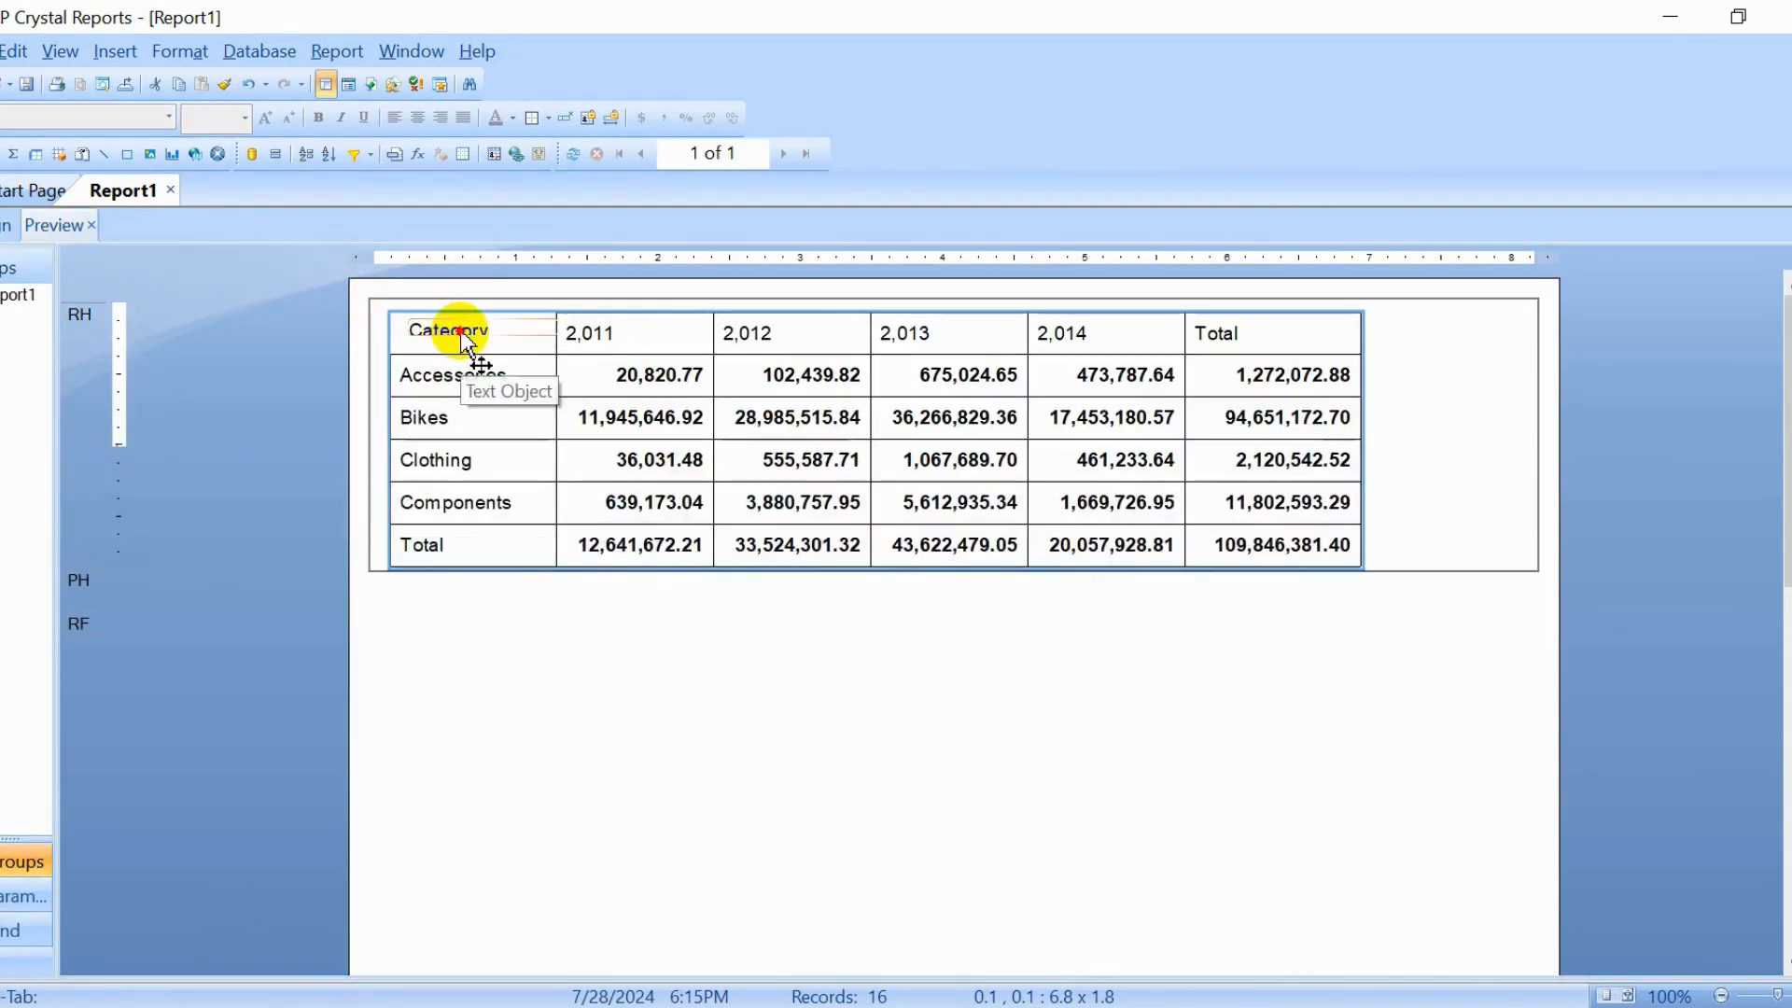
# Step: Increase the Category text object's height to about 0.2 inches in the design view
pyautogui.click(6, 227)
pyautogui.click(205, 301)
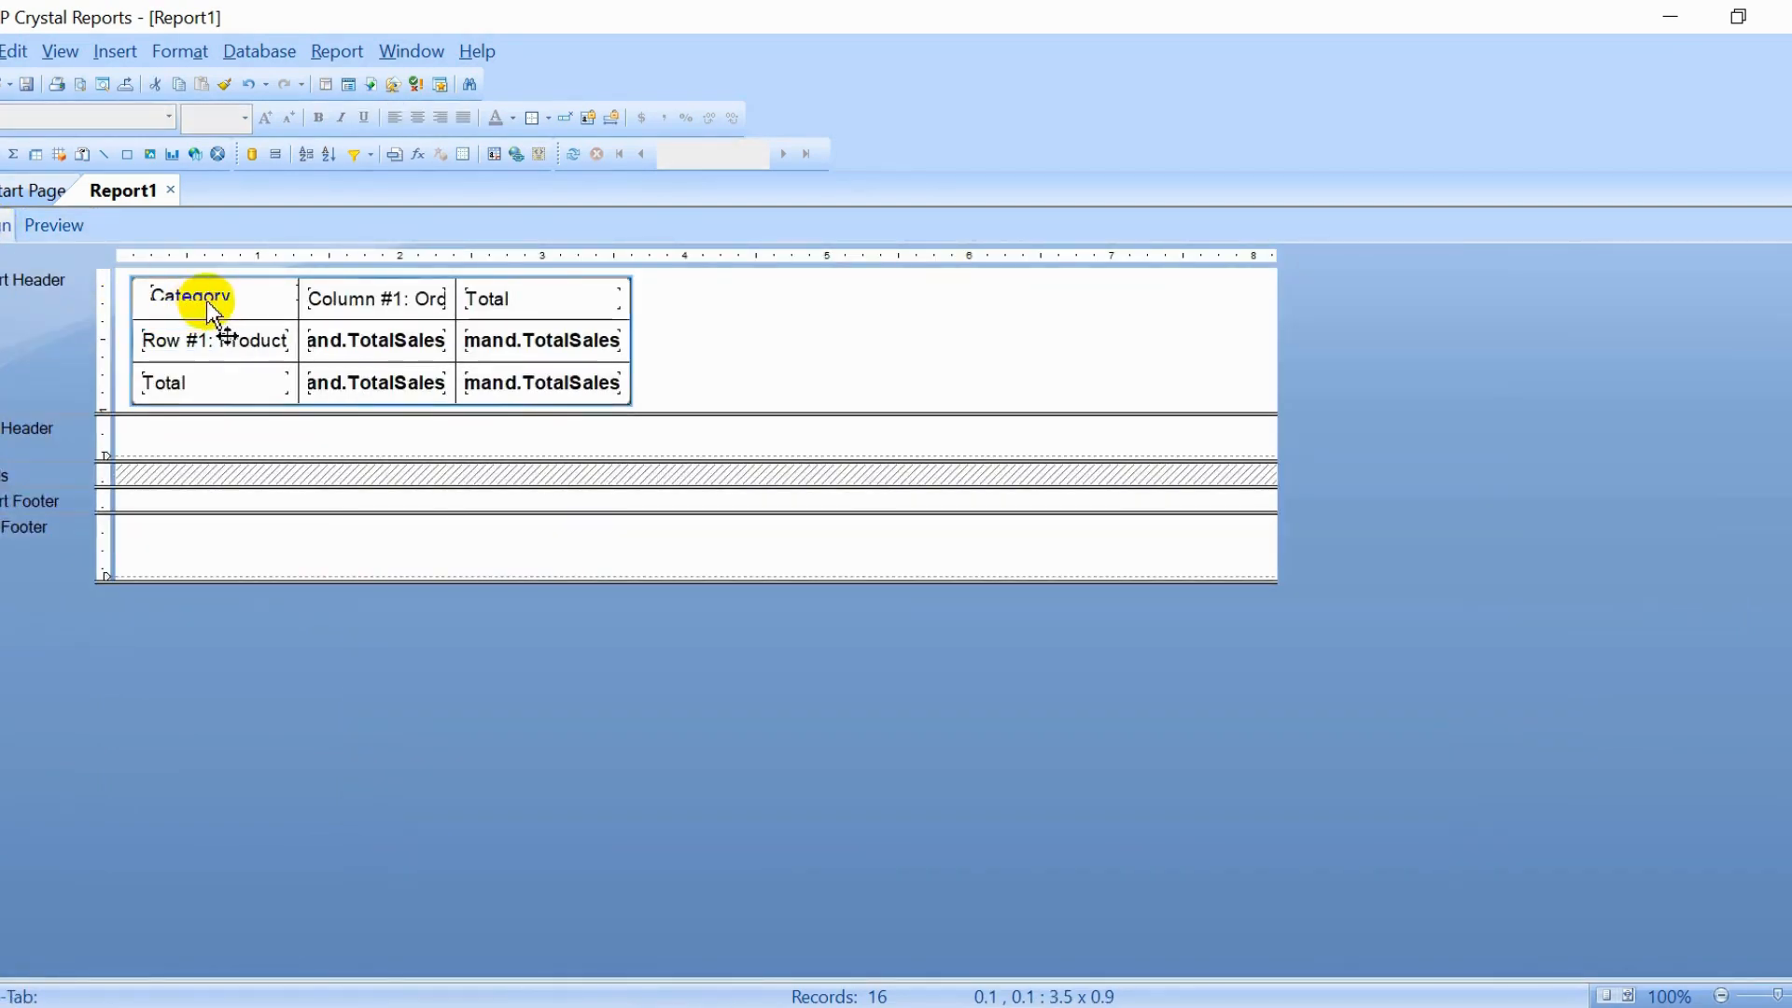
pyautogui.click(299, 301)
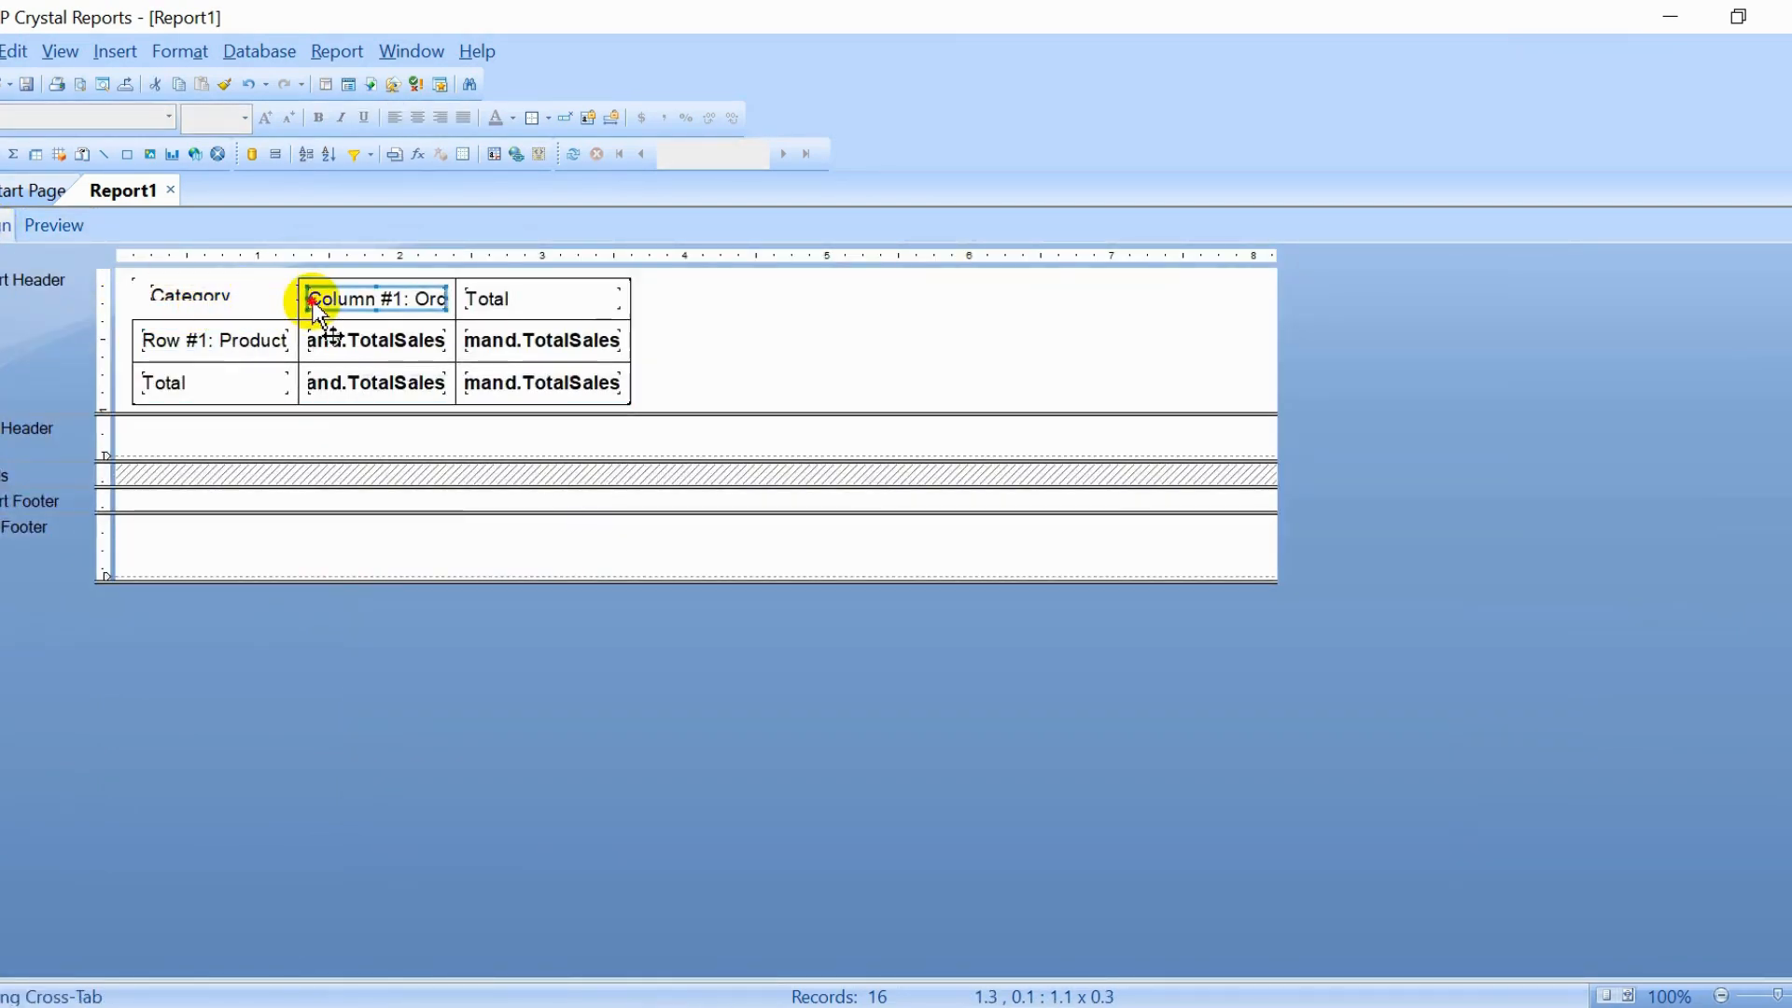
pyautogui.click(262, 300)
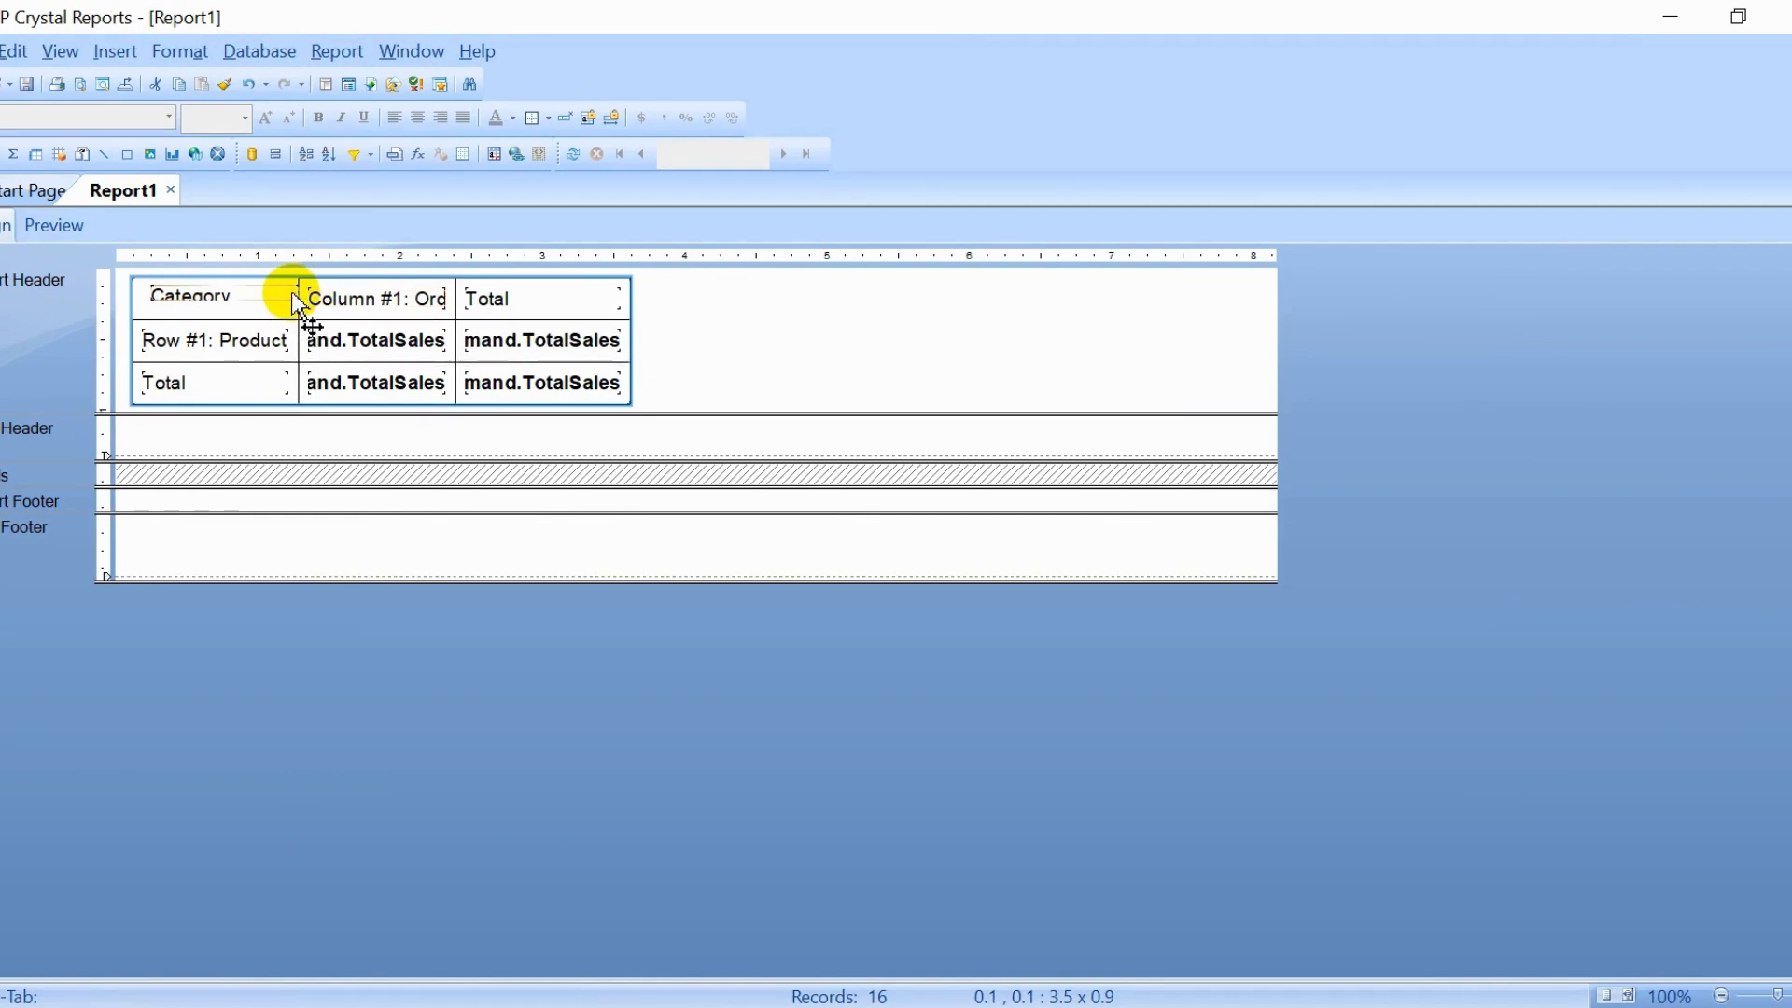
pyautogui.click(321, 299)
pyautogui.click(265, 292)
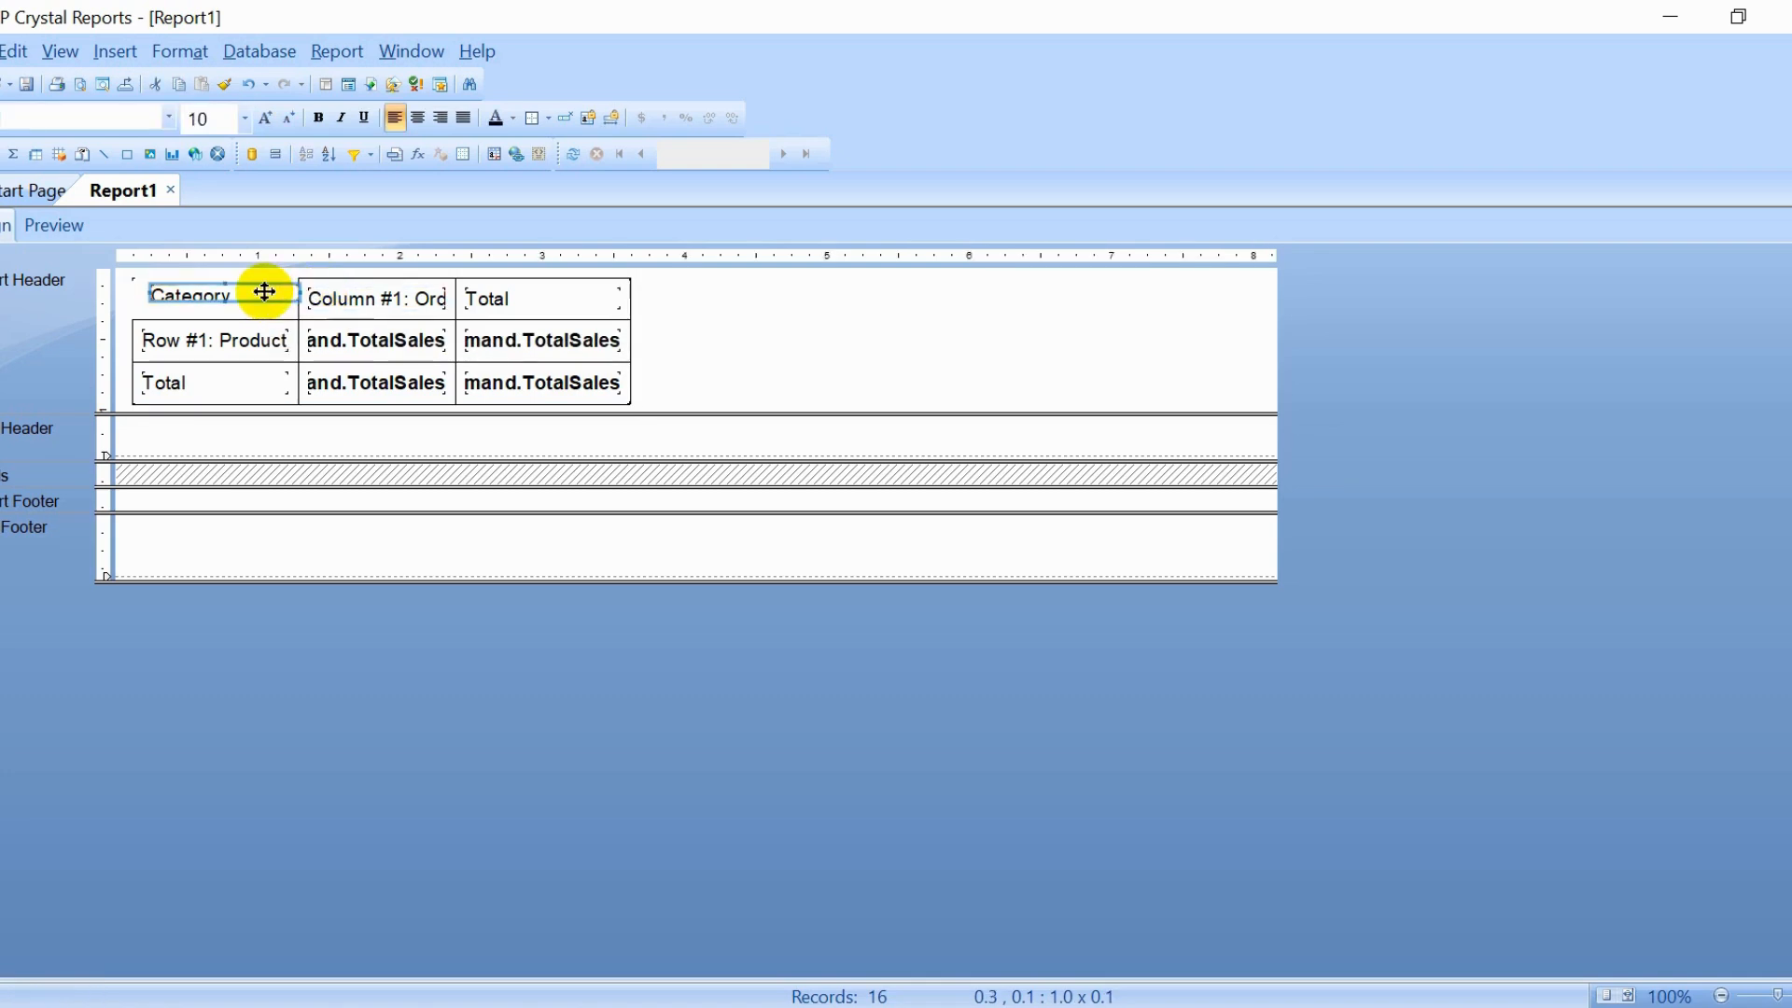
pyautogui.hotkey('shift', 'Down')
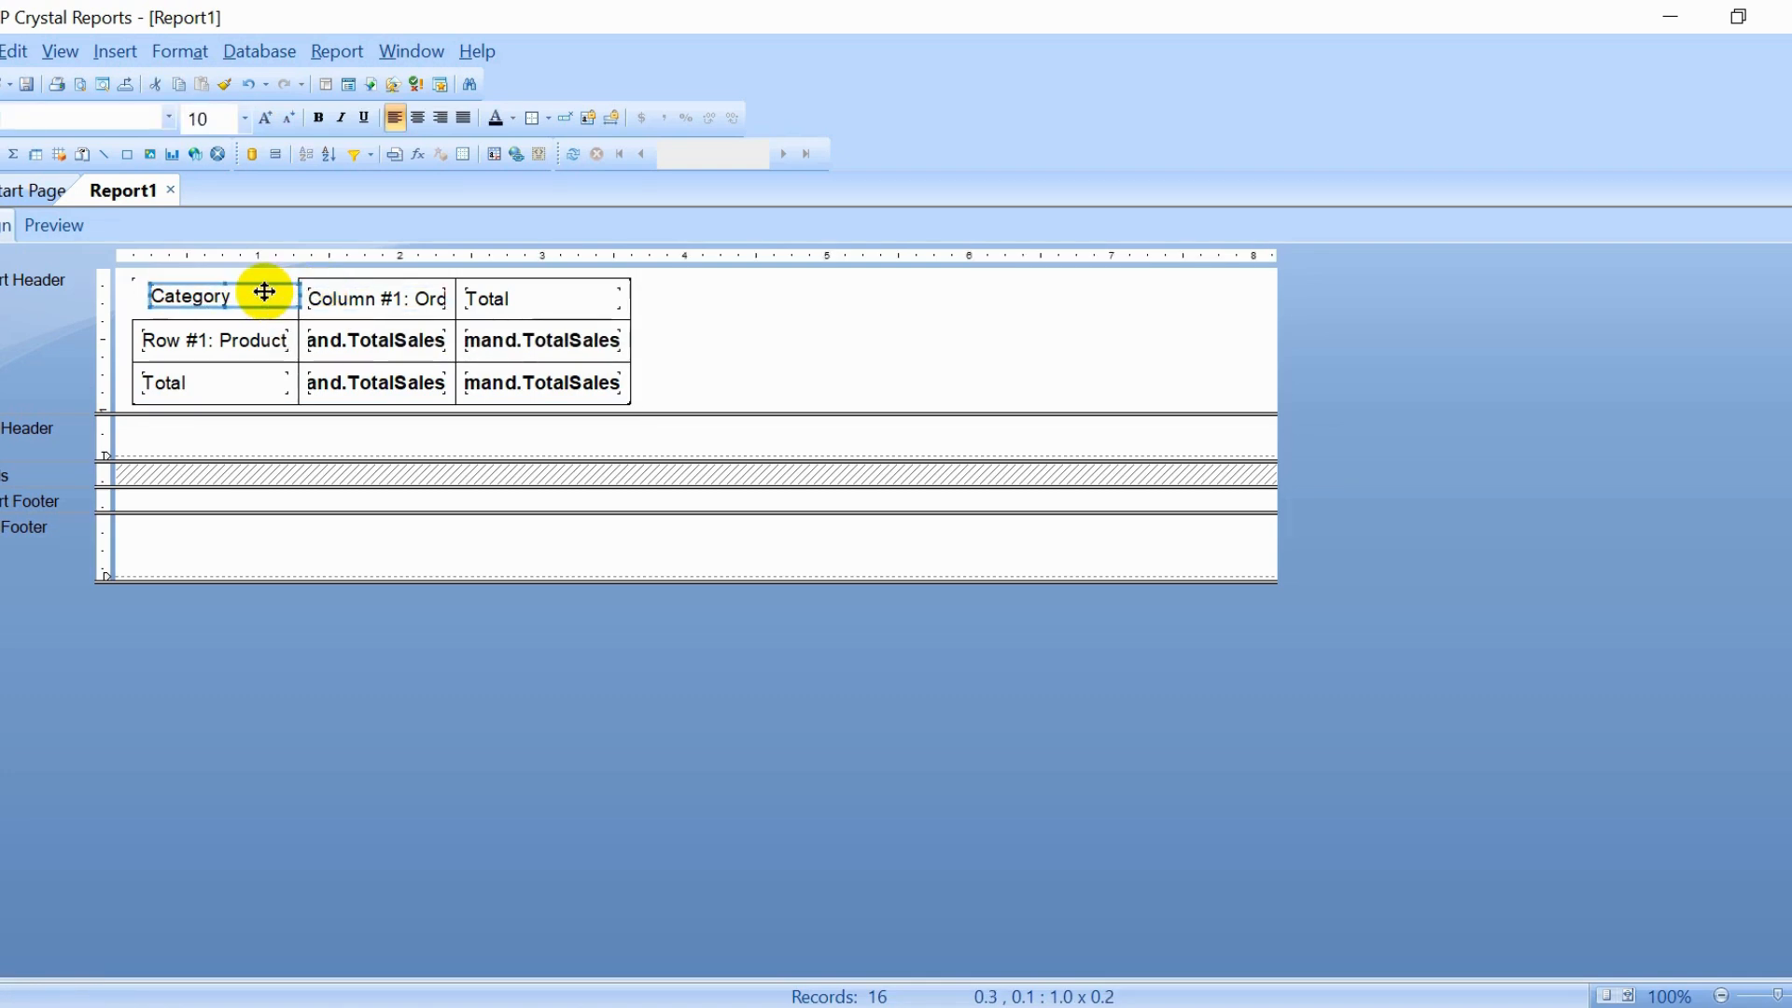
# Step: Nudge the Category text object left and up to about 0.2, 0.1 inches and widen it to about 1.1 inches
pyautogui.press('Left')
pyautogui.press('Left')
pyautogui.press('Left')
pyautogui.press('Left')
pyautogui.press('Up')
pyautogui.press('Up')
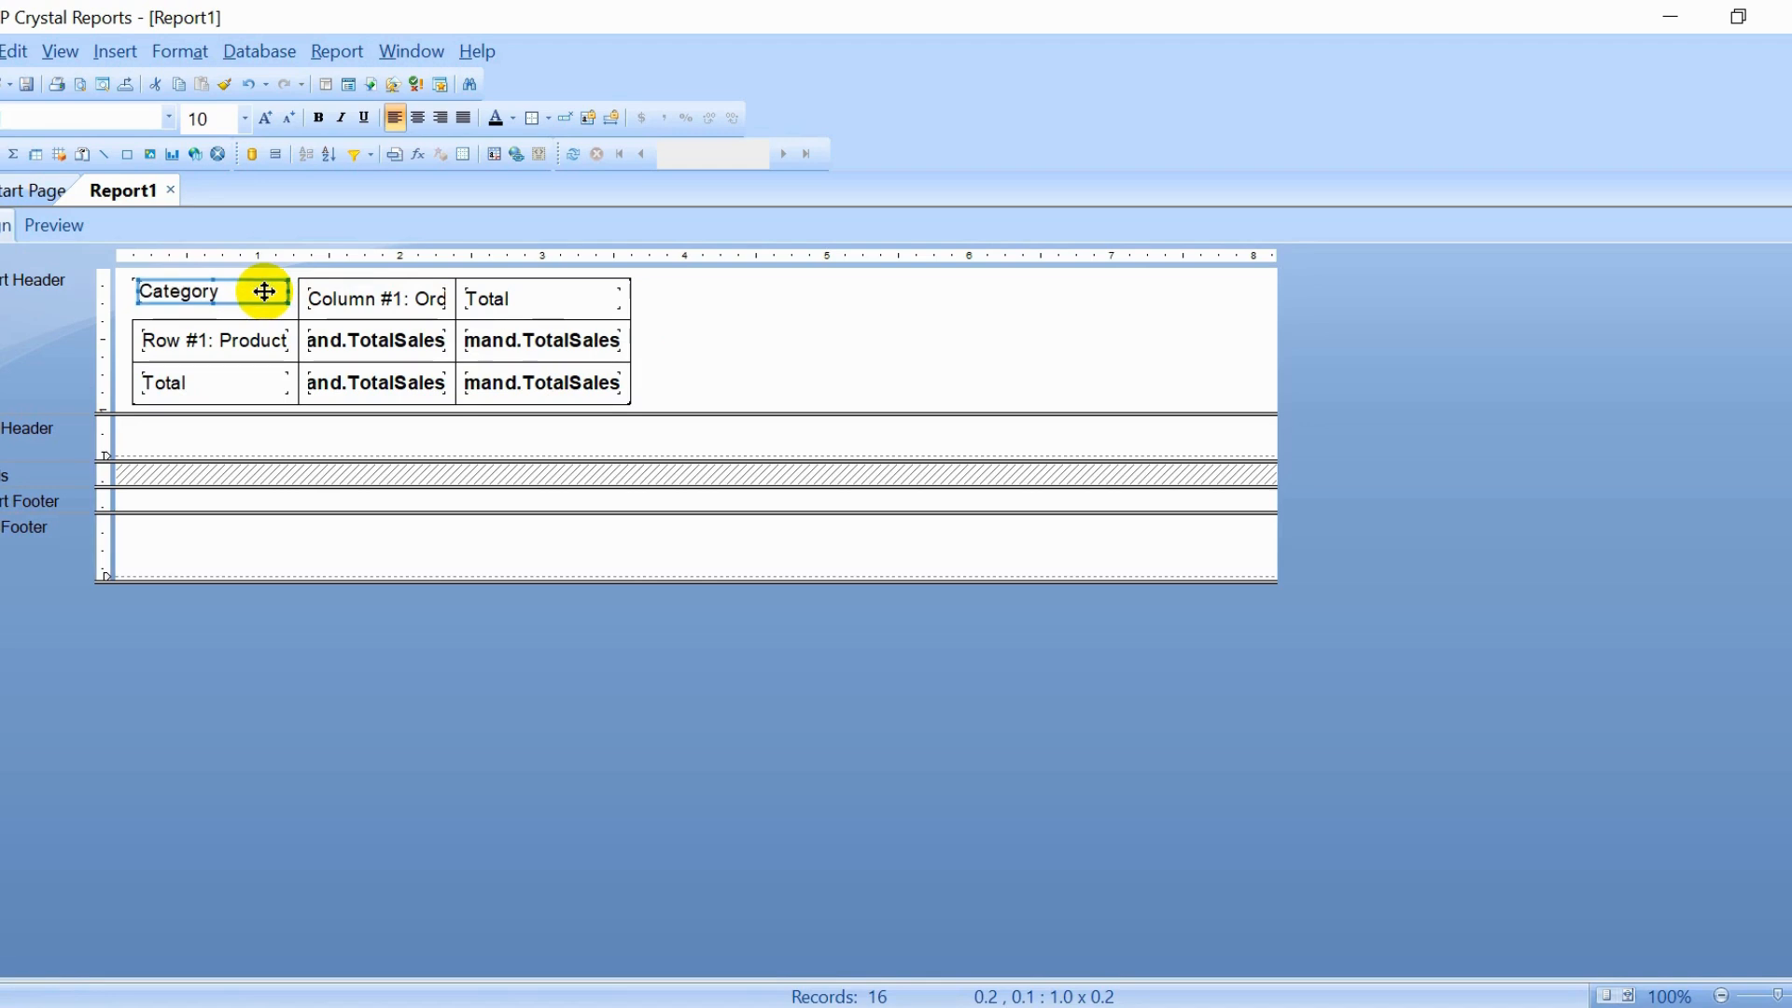
pyautogui.press('Left')
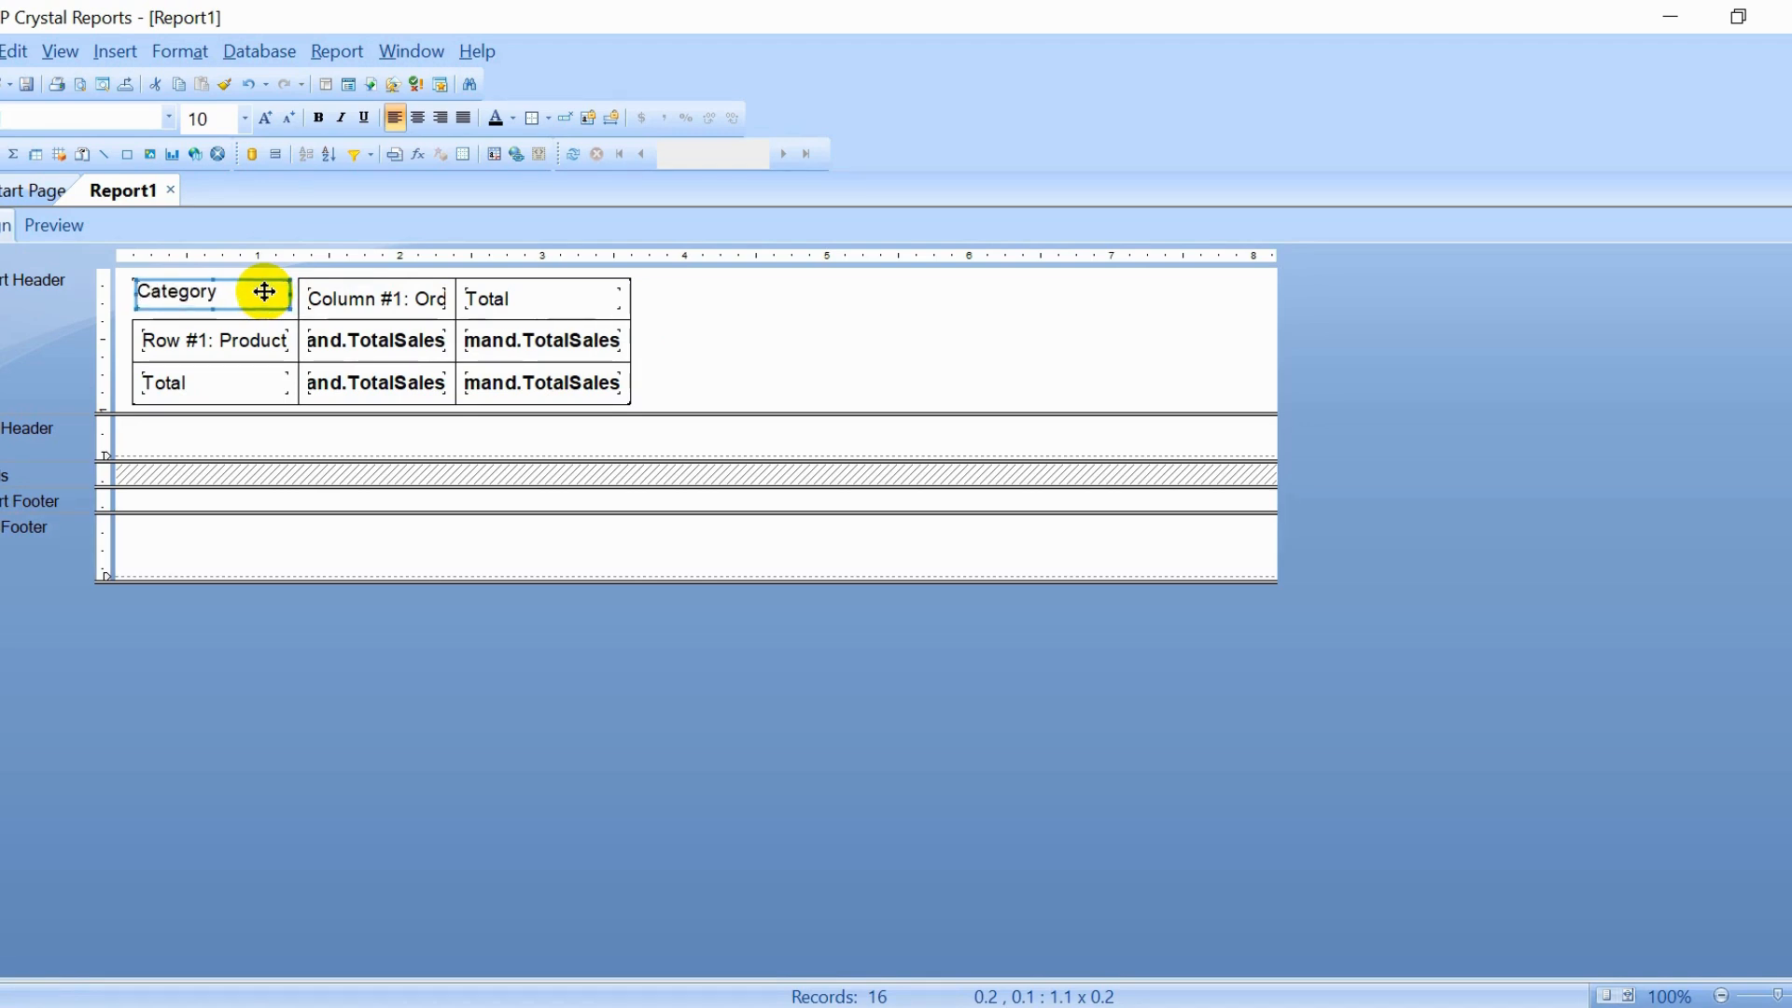
# Step: Preview the report and give the Category text object single-line left and top borders
pyautogui.click(50, 224)
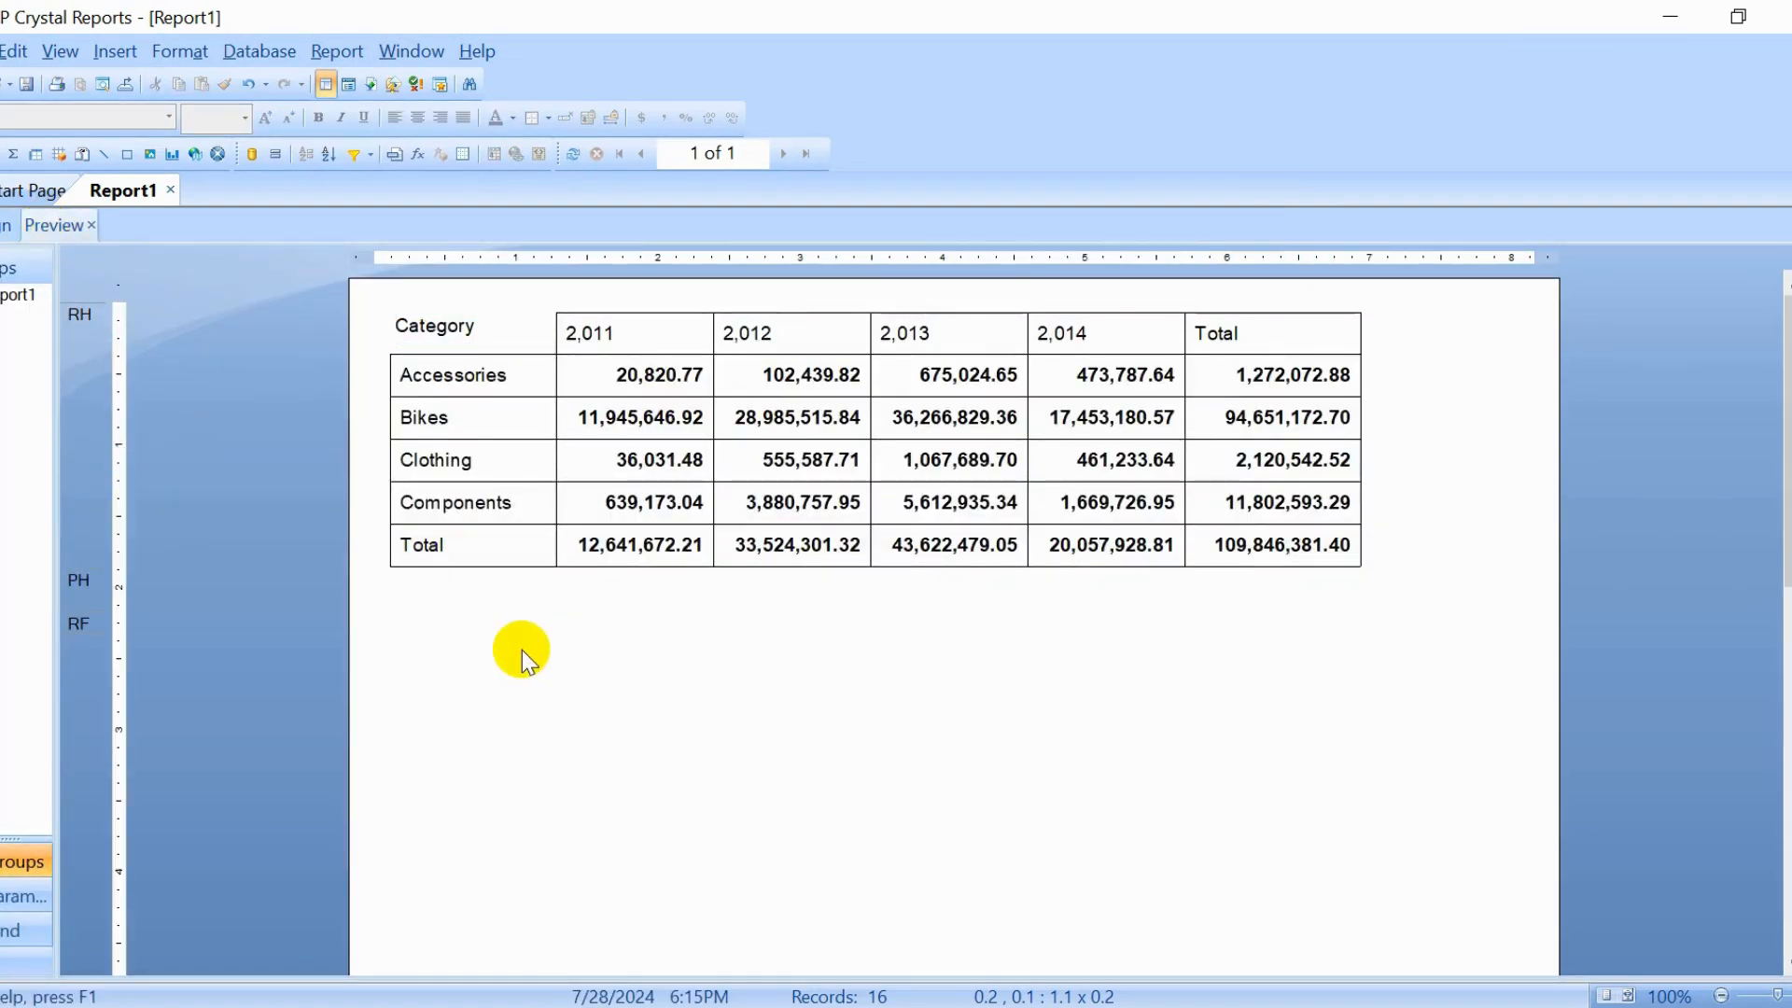
pyautogui.click(465, 327)
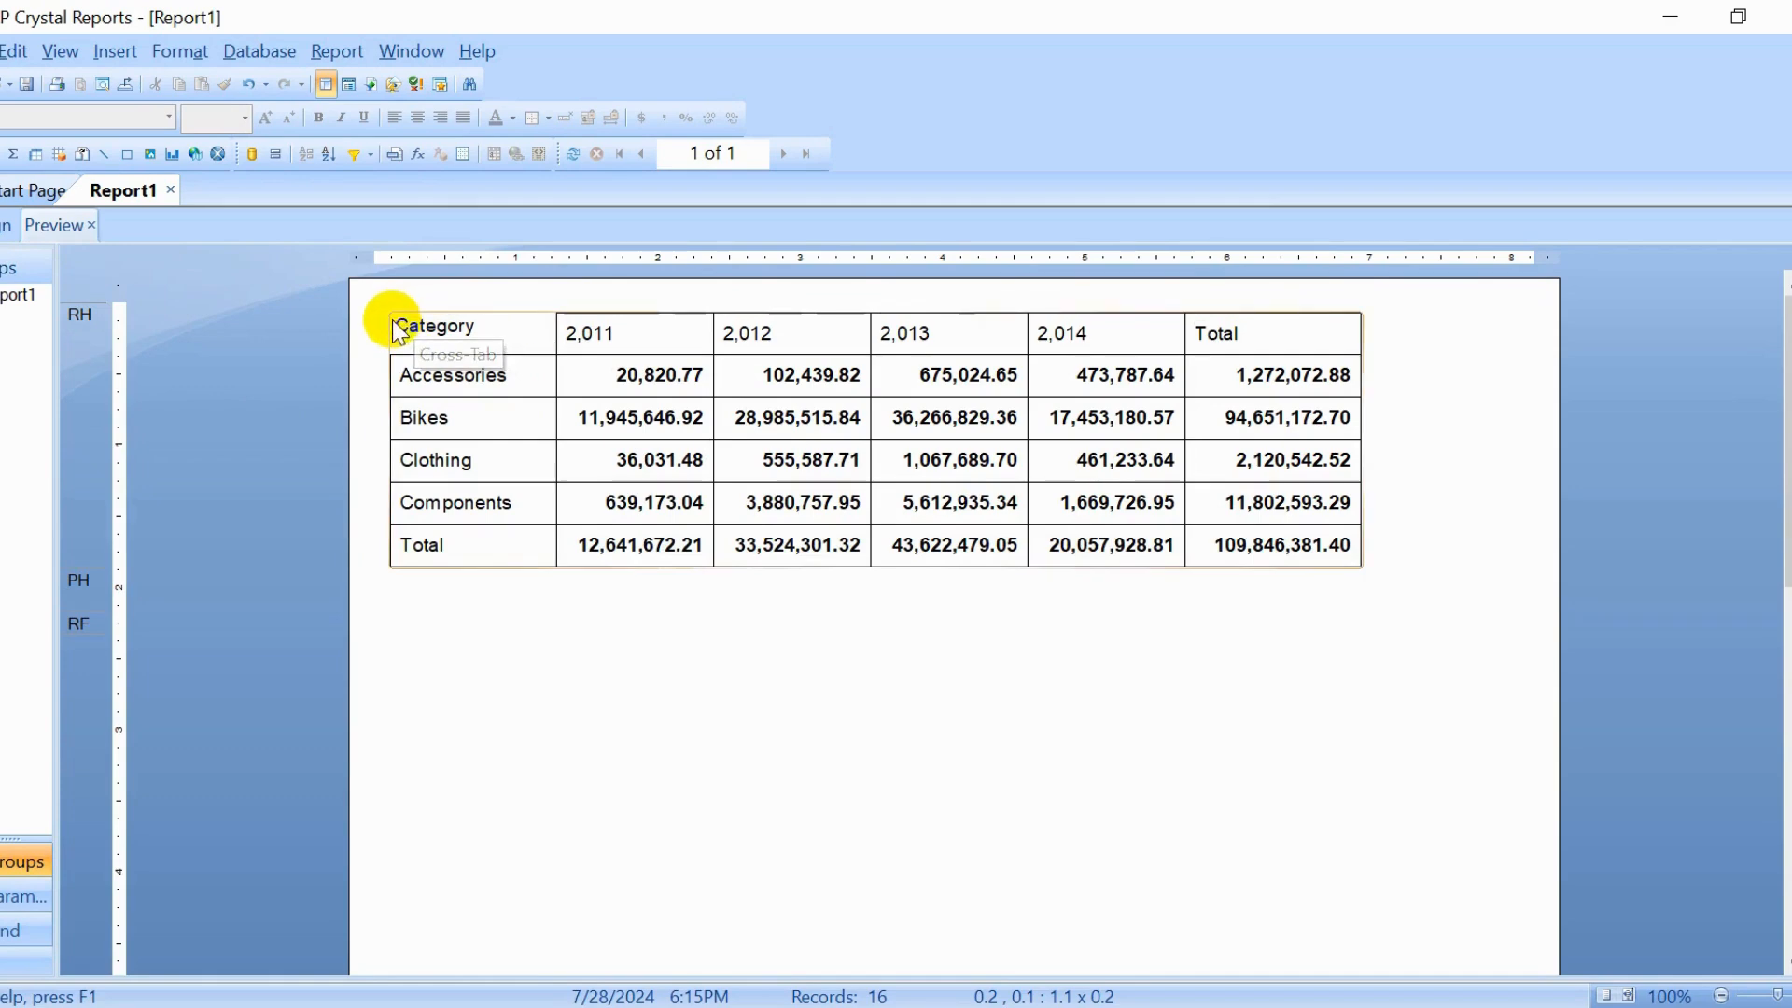
pyautogui.click(451, 328)
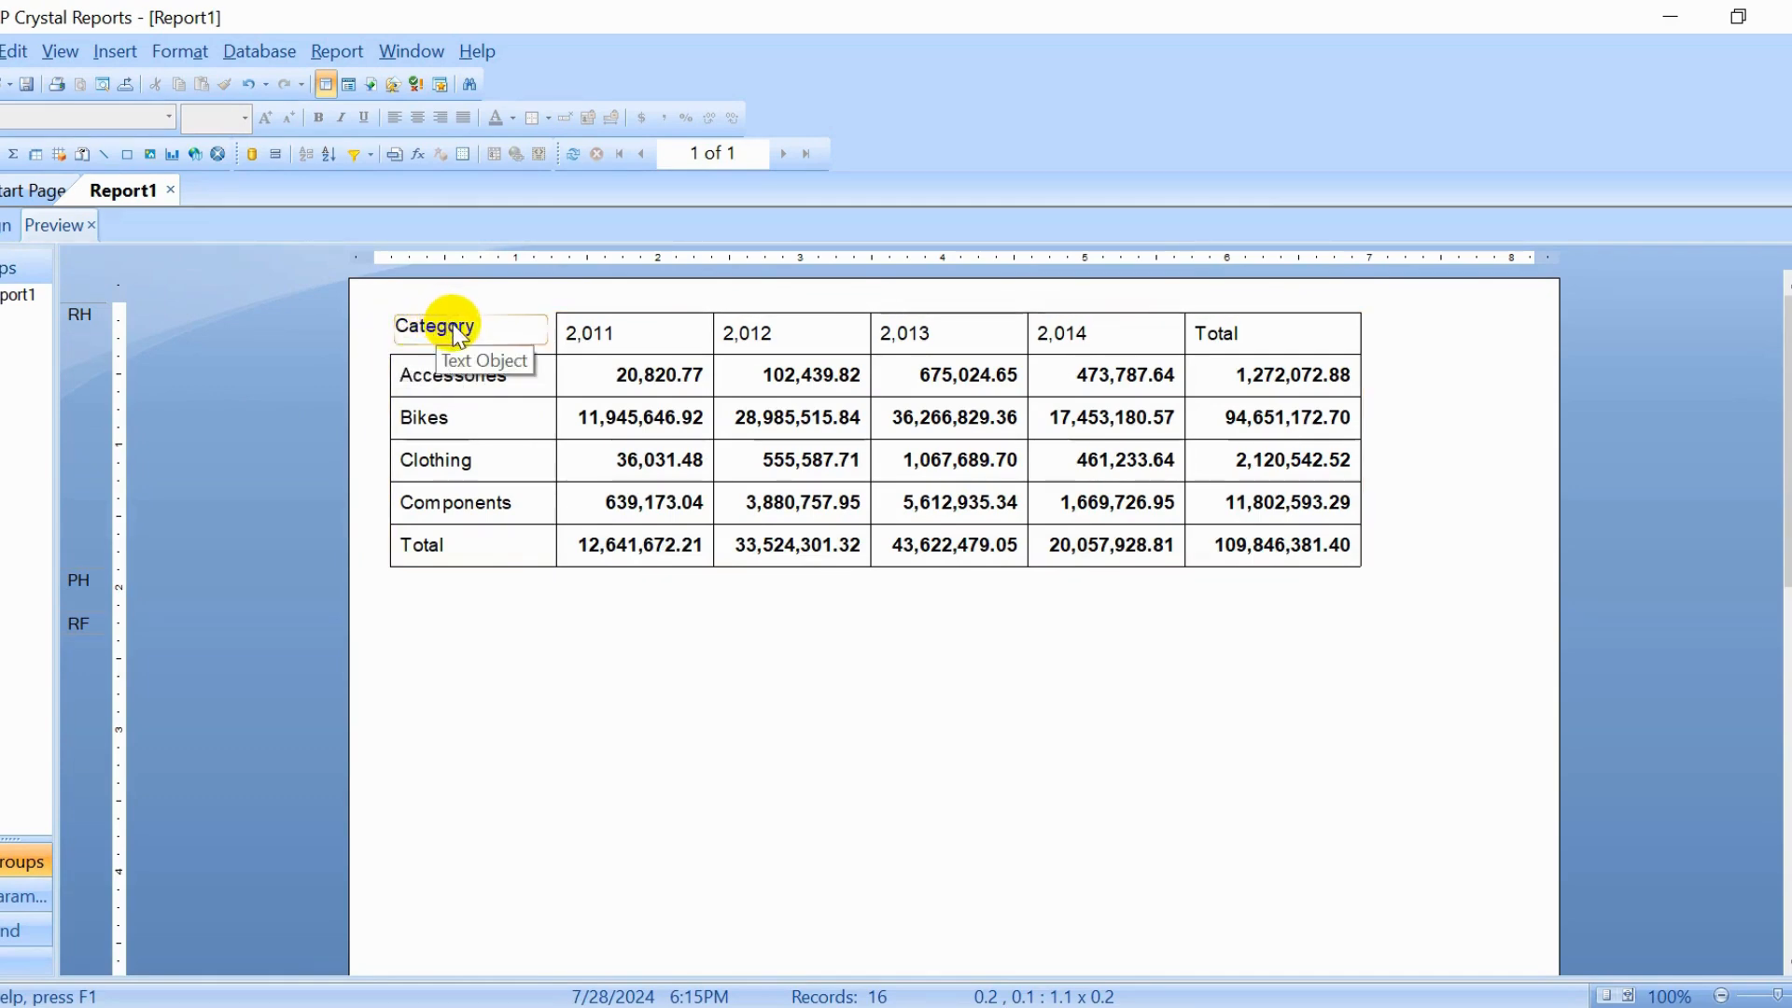
pyautogui.click(454, 329)
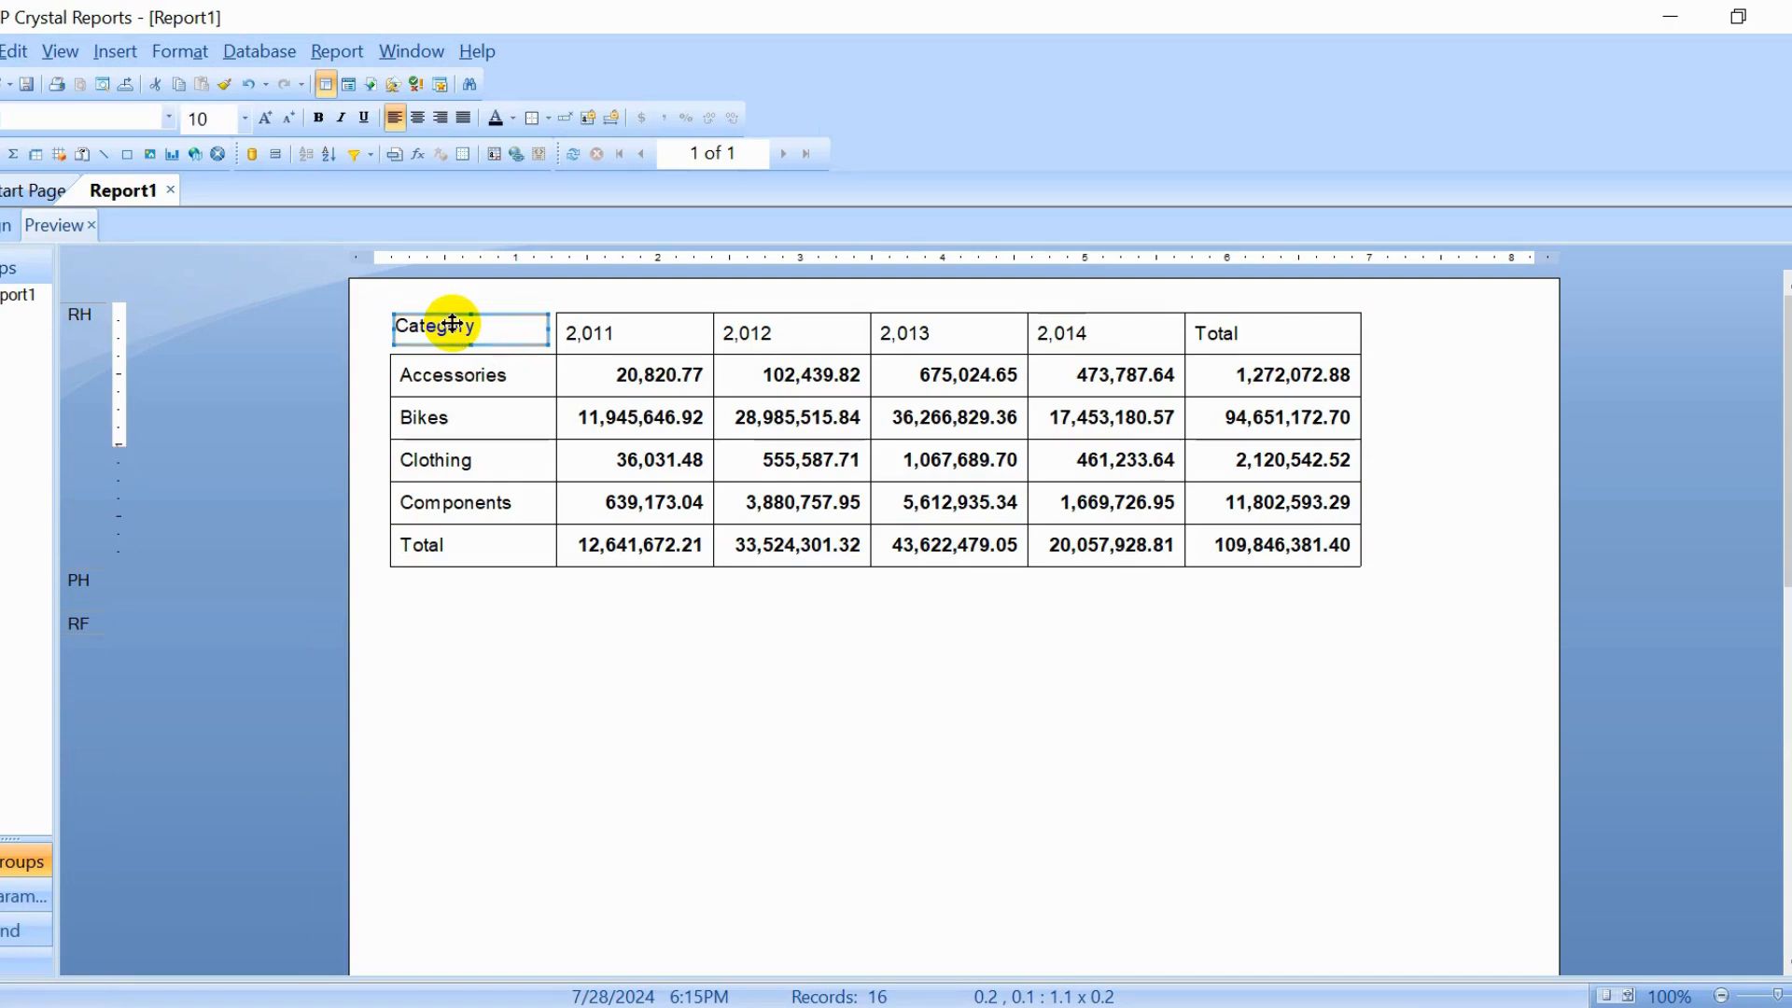
pyautogui.rightClick(453, 325)
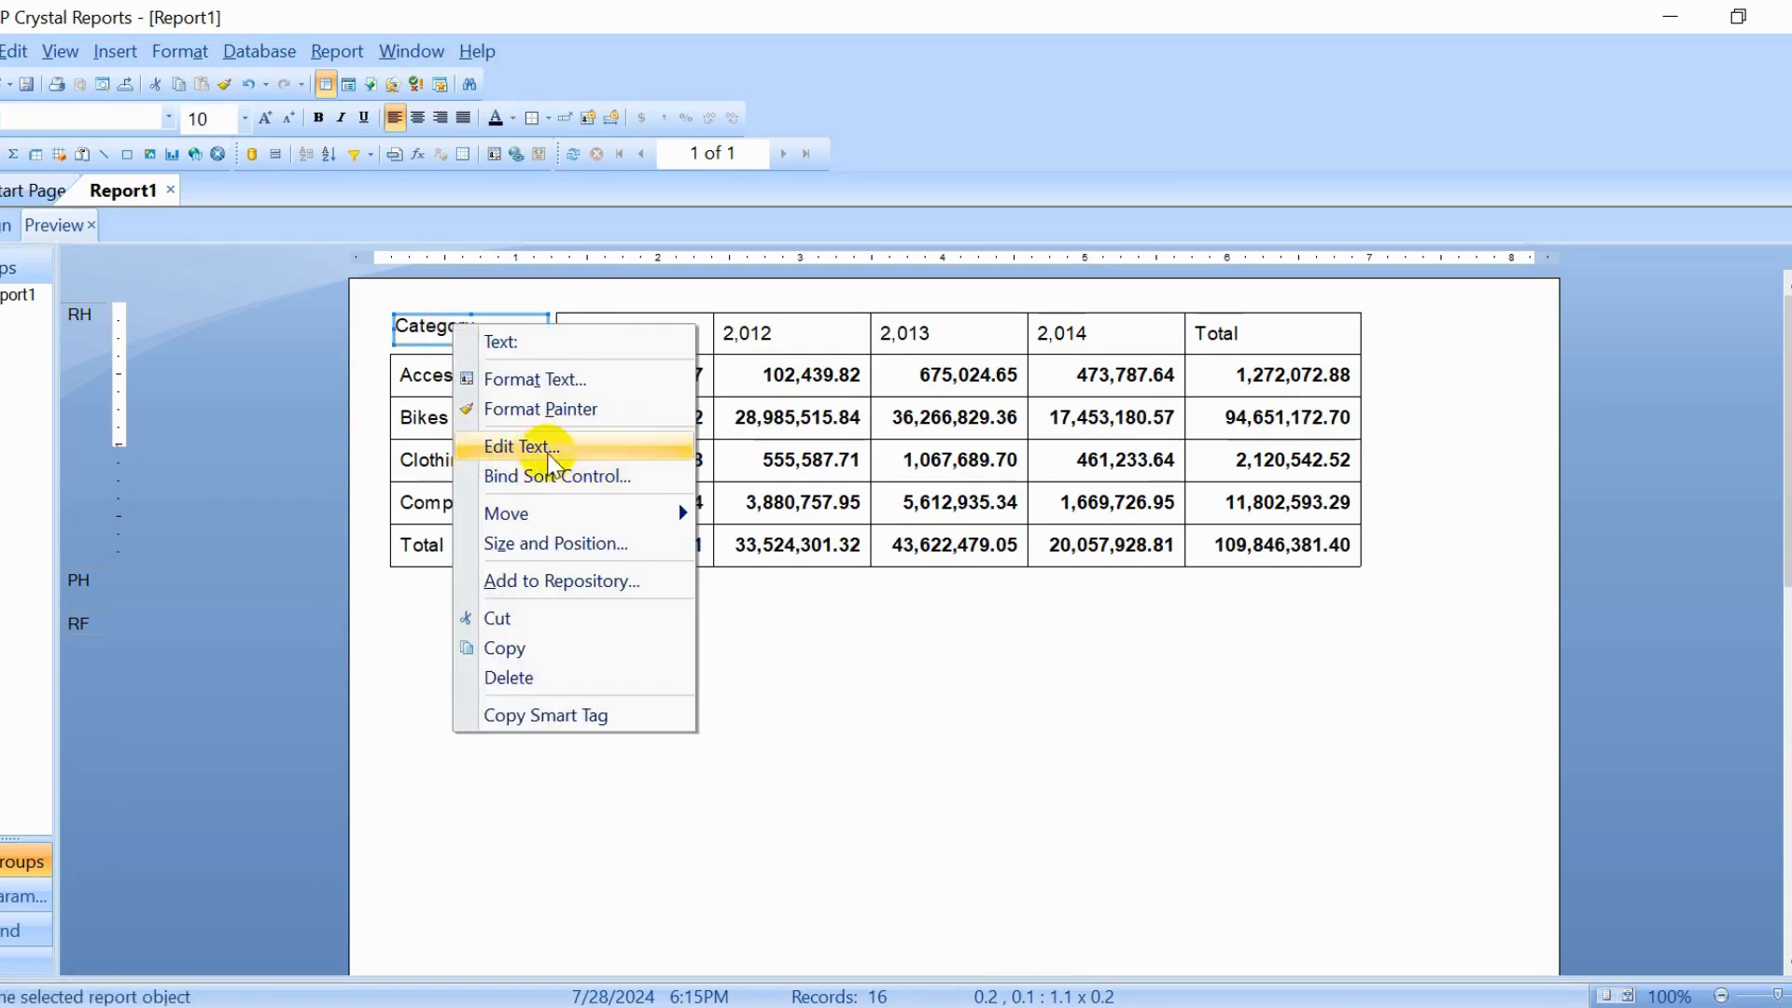
pyautogui.click(586, 382)
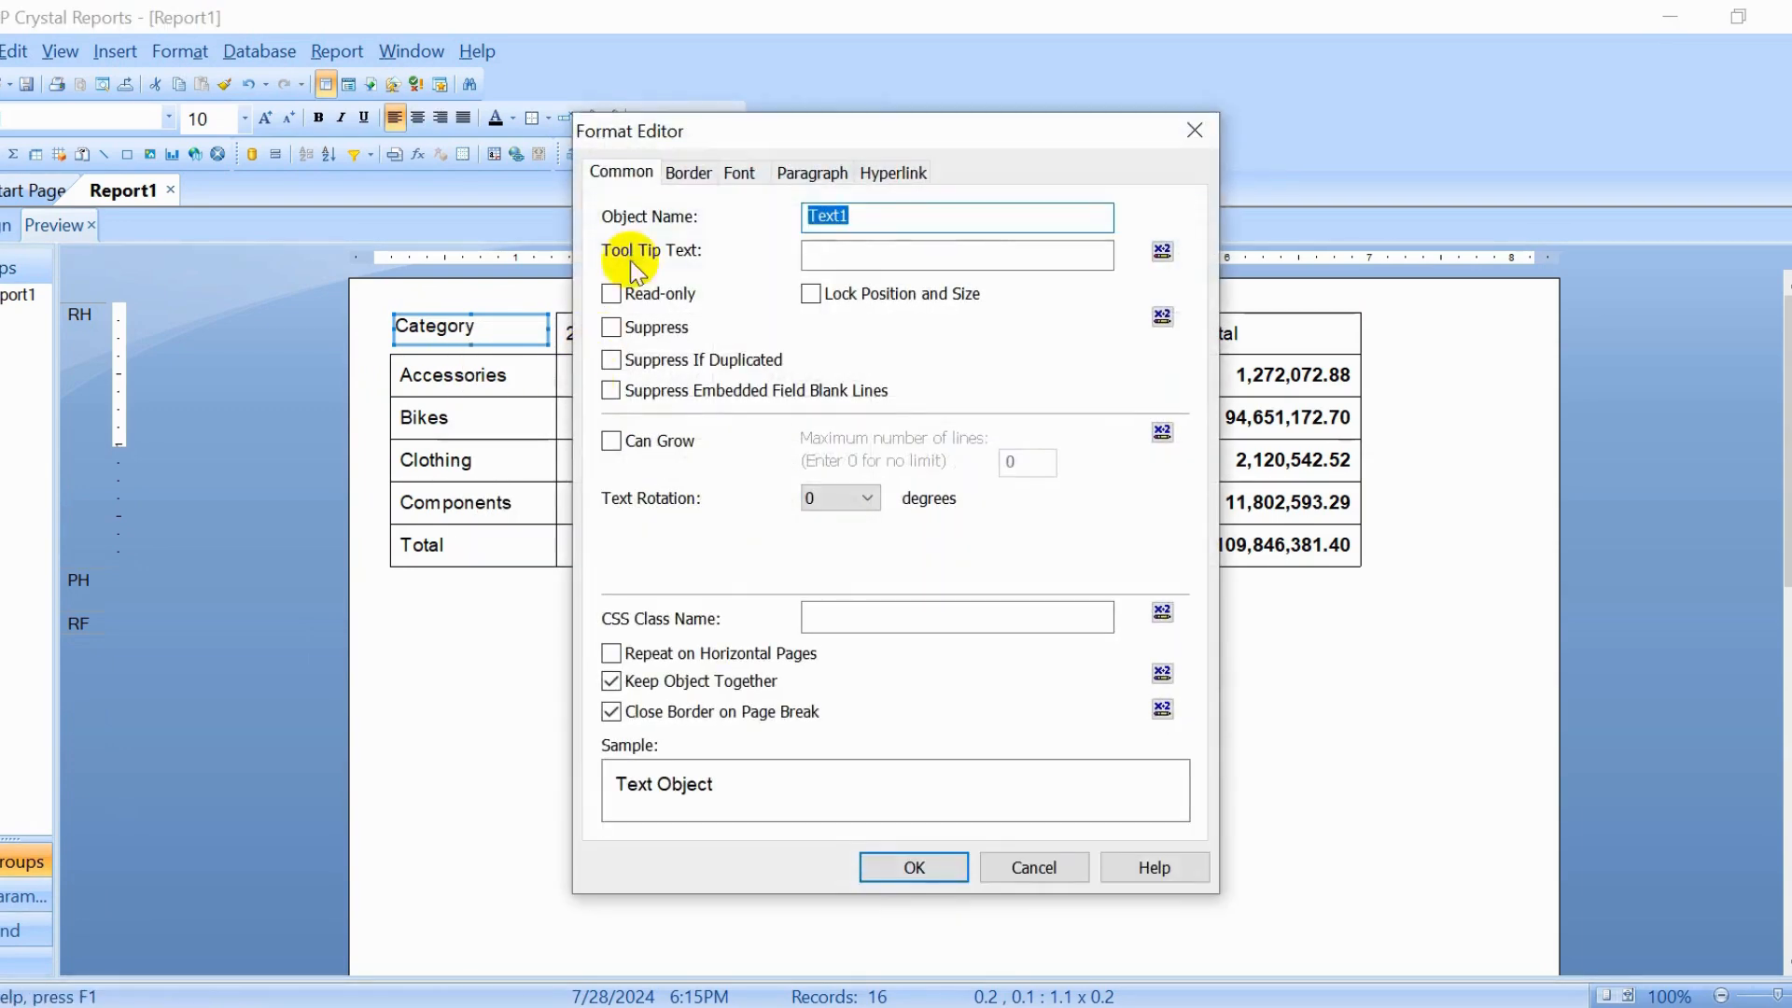
pyautogui.click(686, 174)
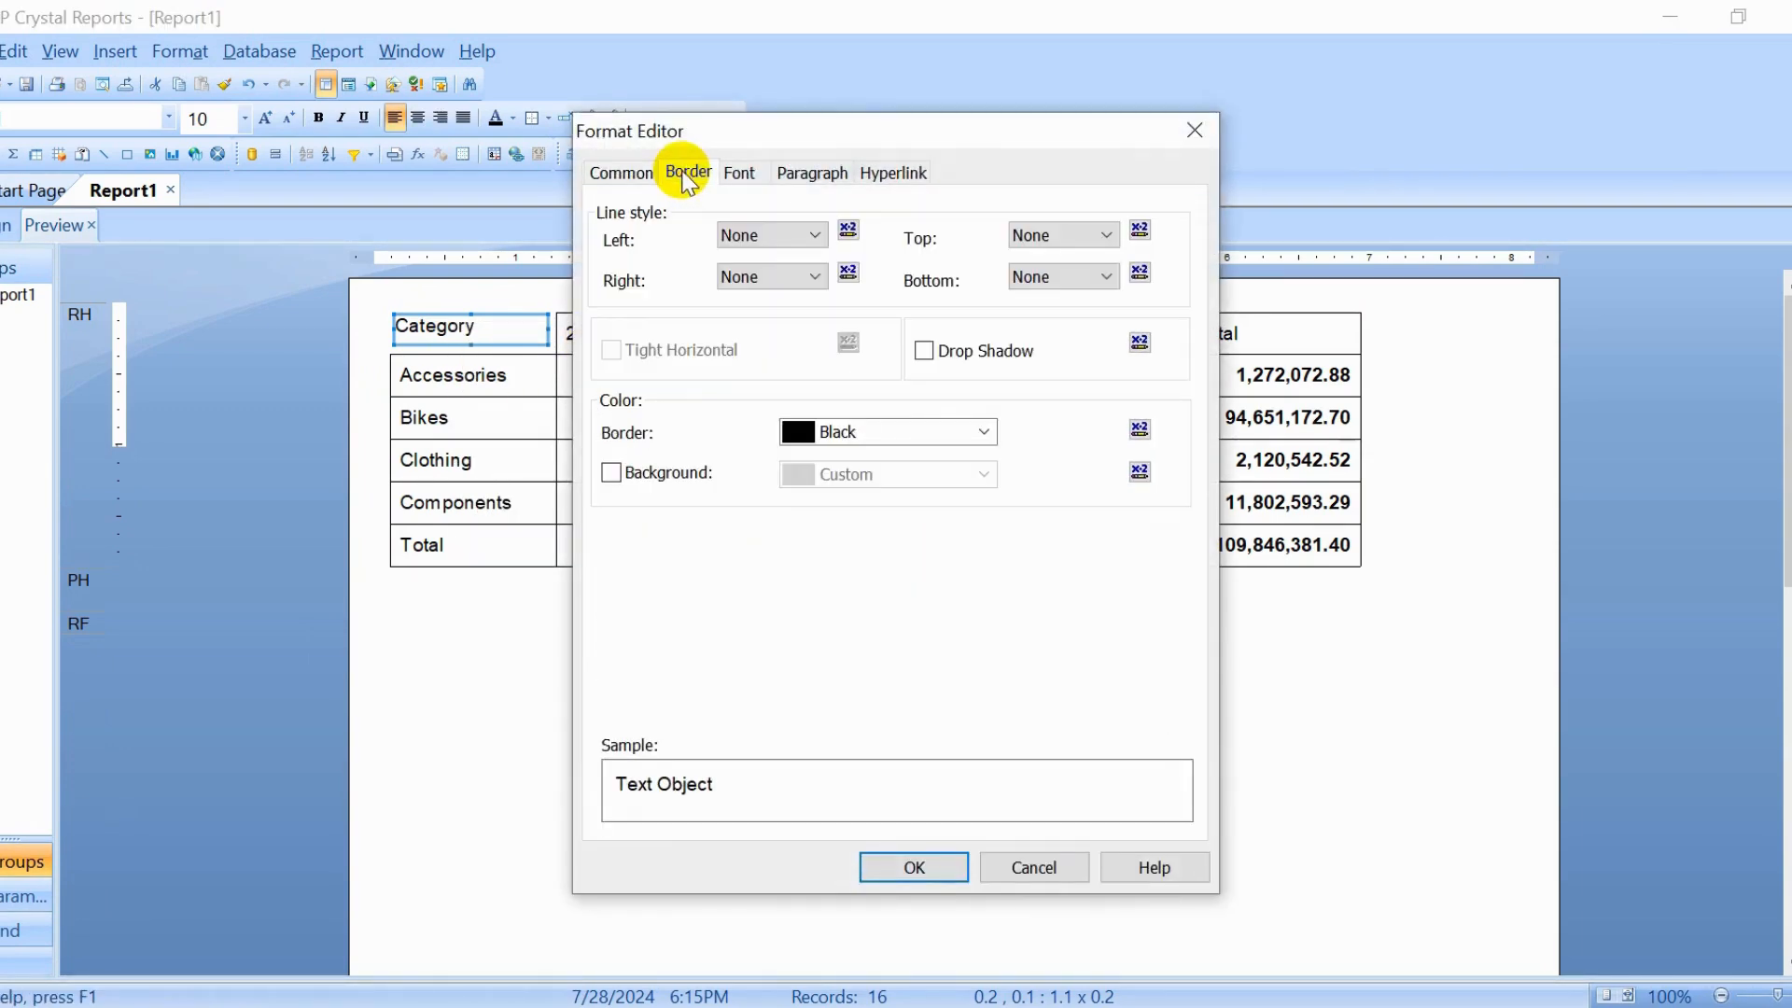
pyautogui.click(757, 238)
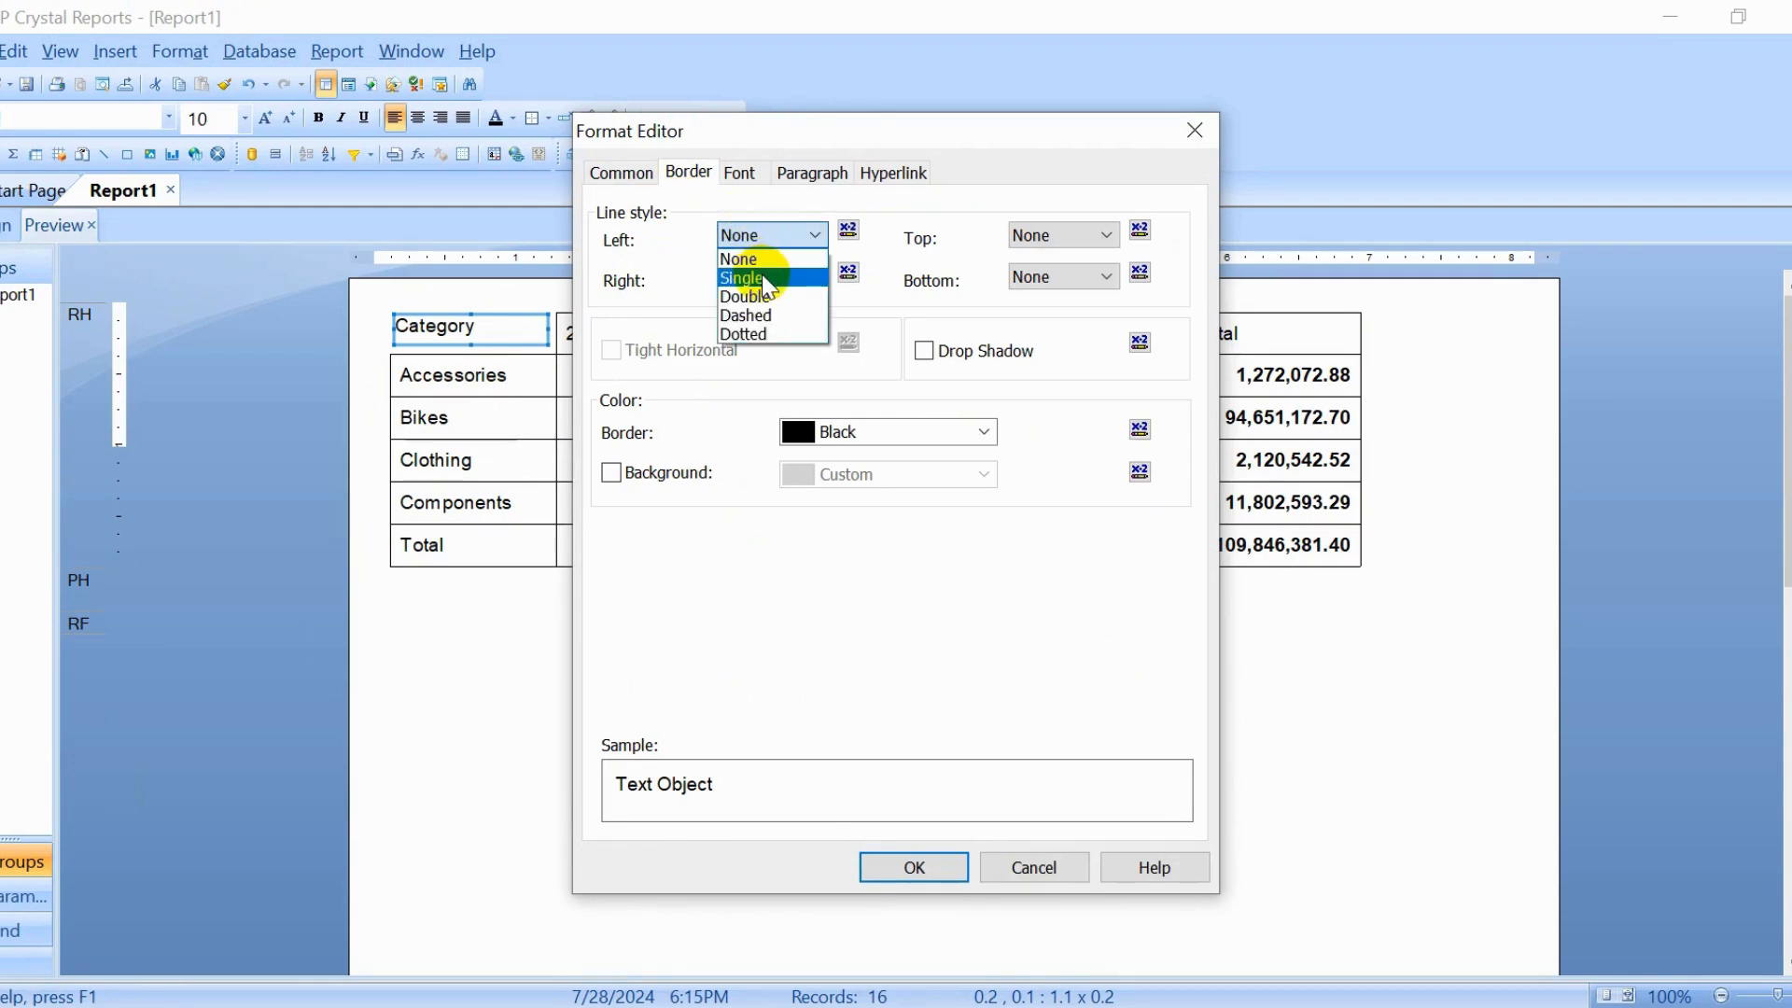
pyautogui.click(761, 279)
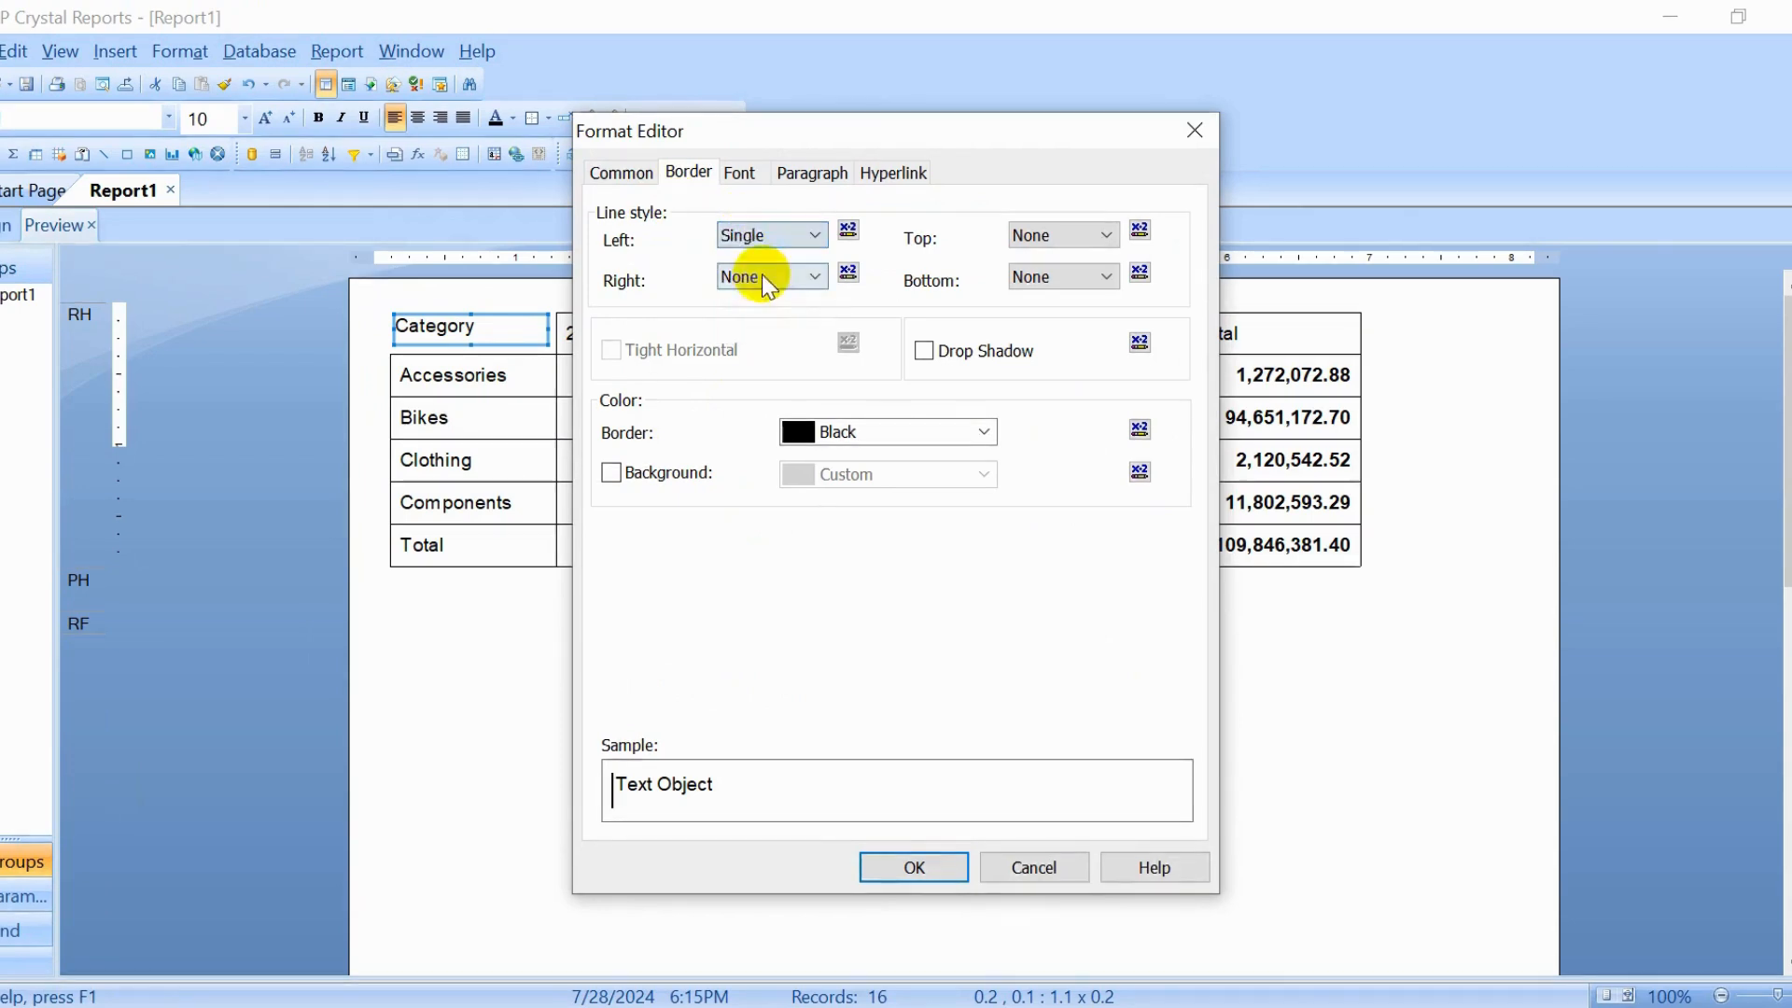
pyautogui.click(1047, 233)
pyautogui.click(1044, 278)
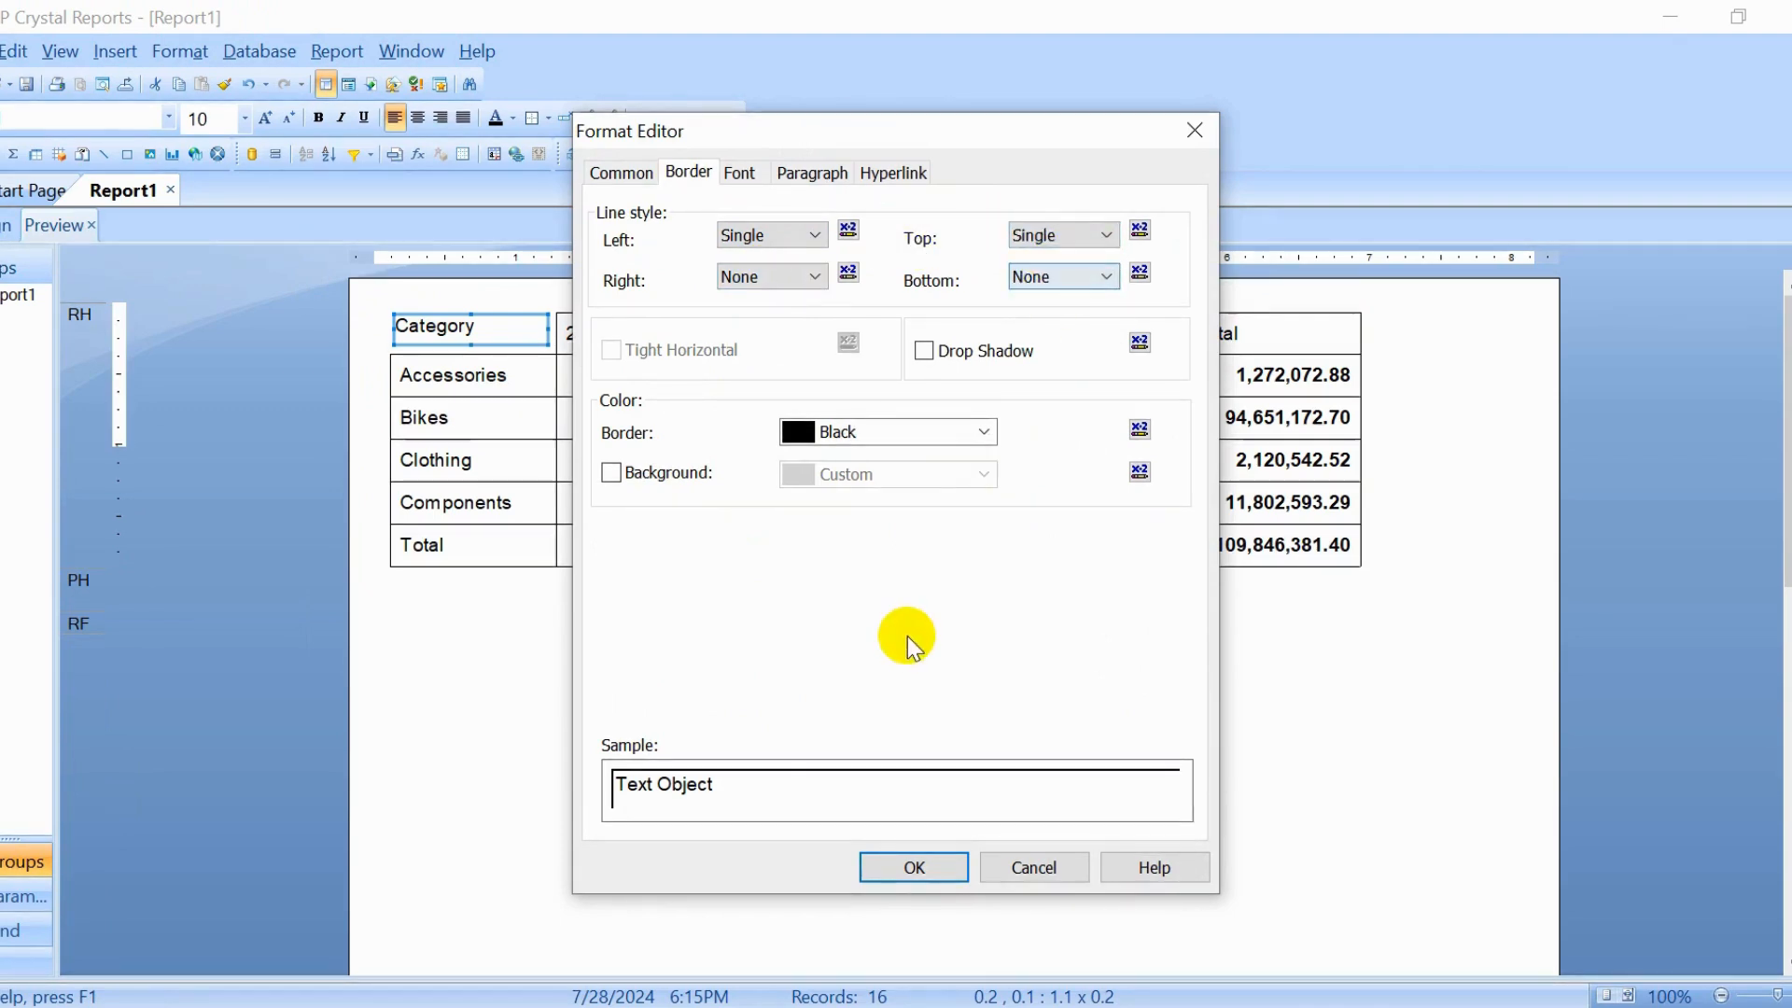
pyautogui.click(876, 868)
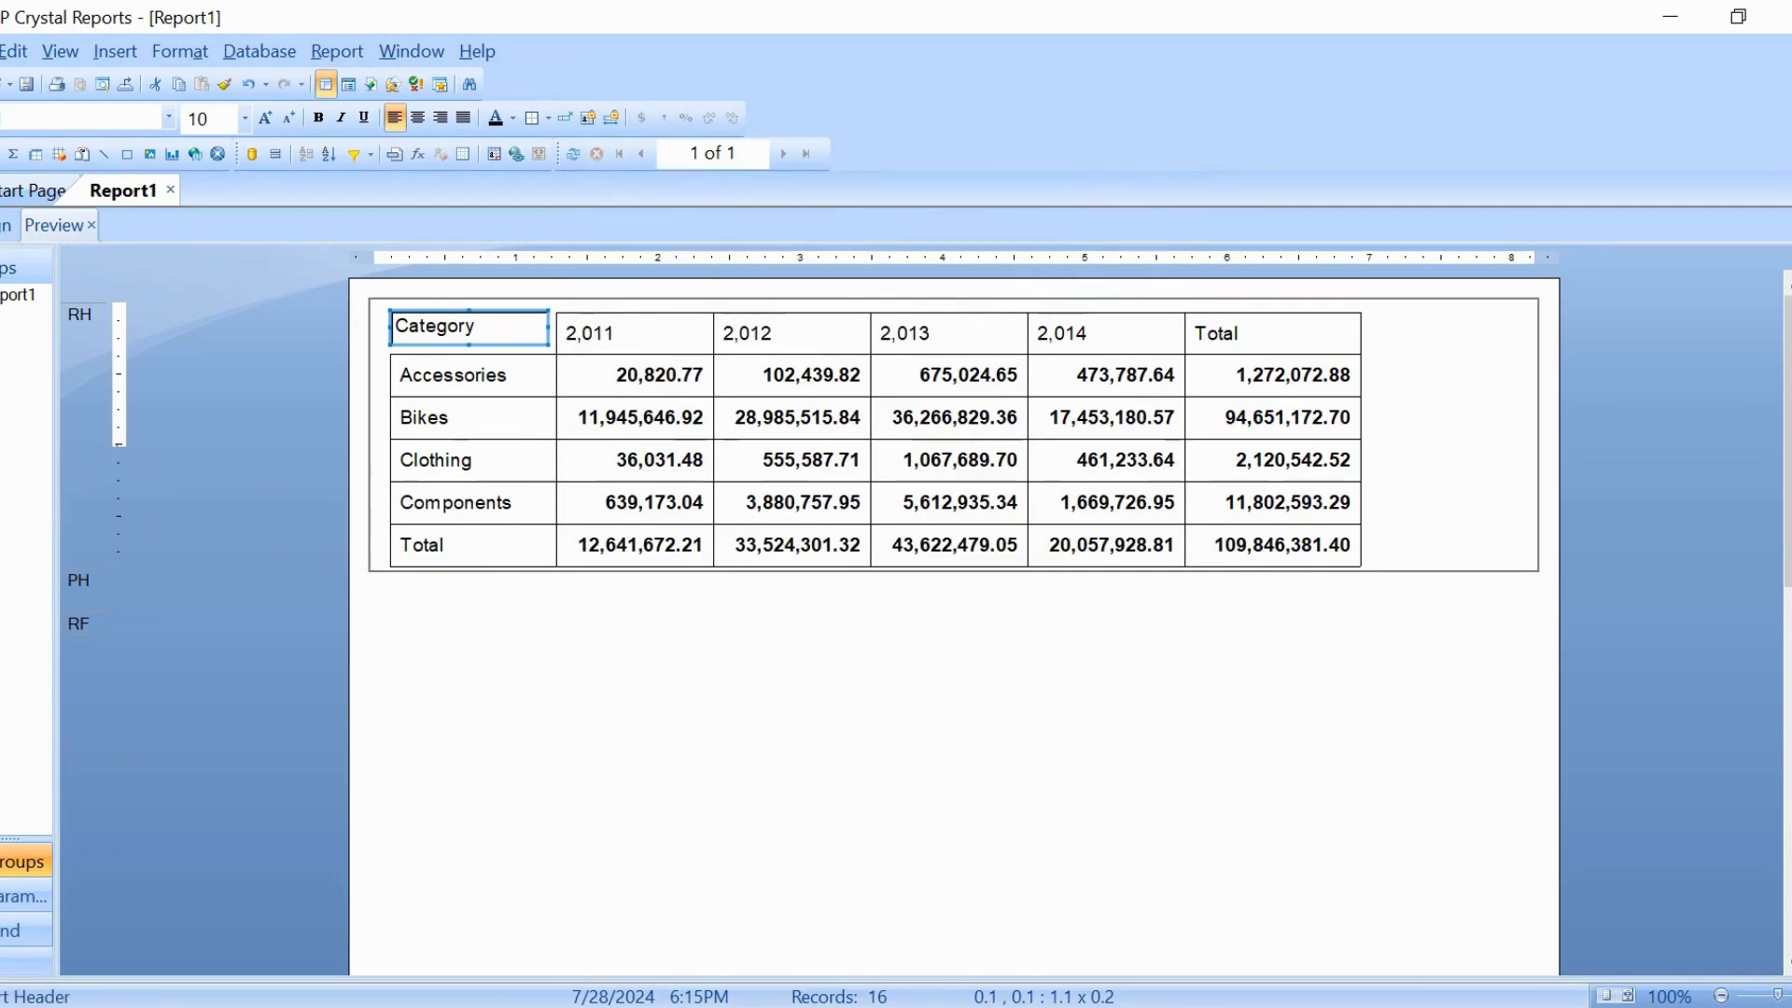
# Step: Widen the Category text object slightly in the design view and nudge it a little down and to the right
pyautogui.click(420, 632)
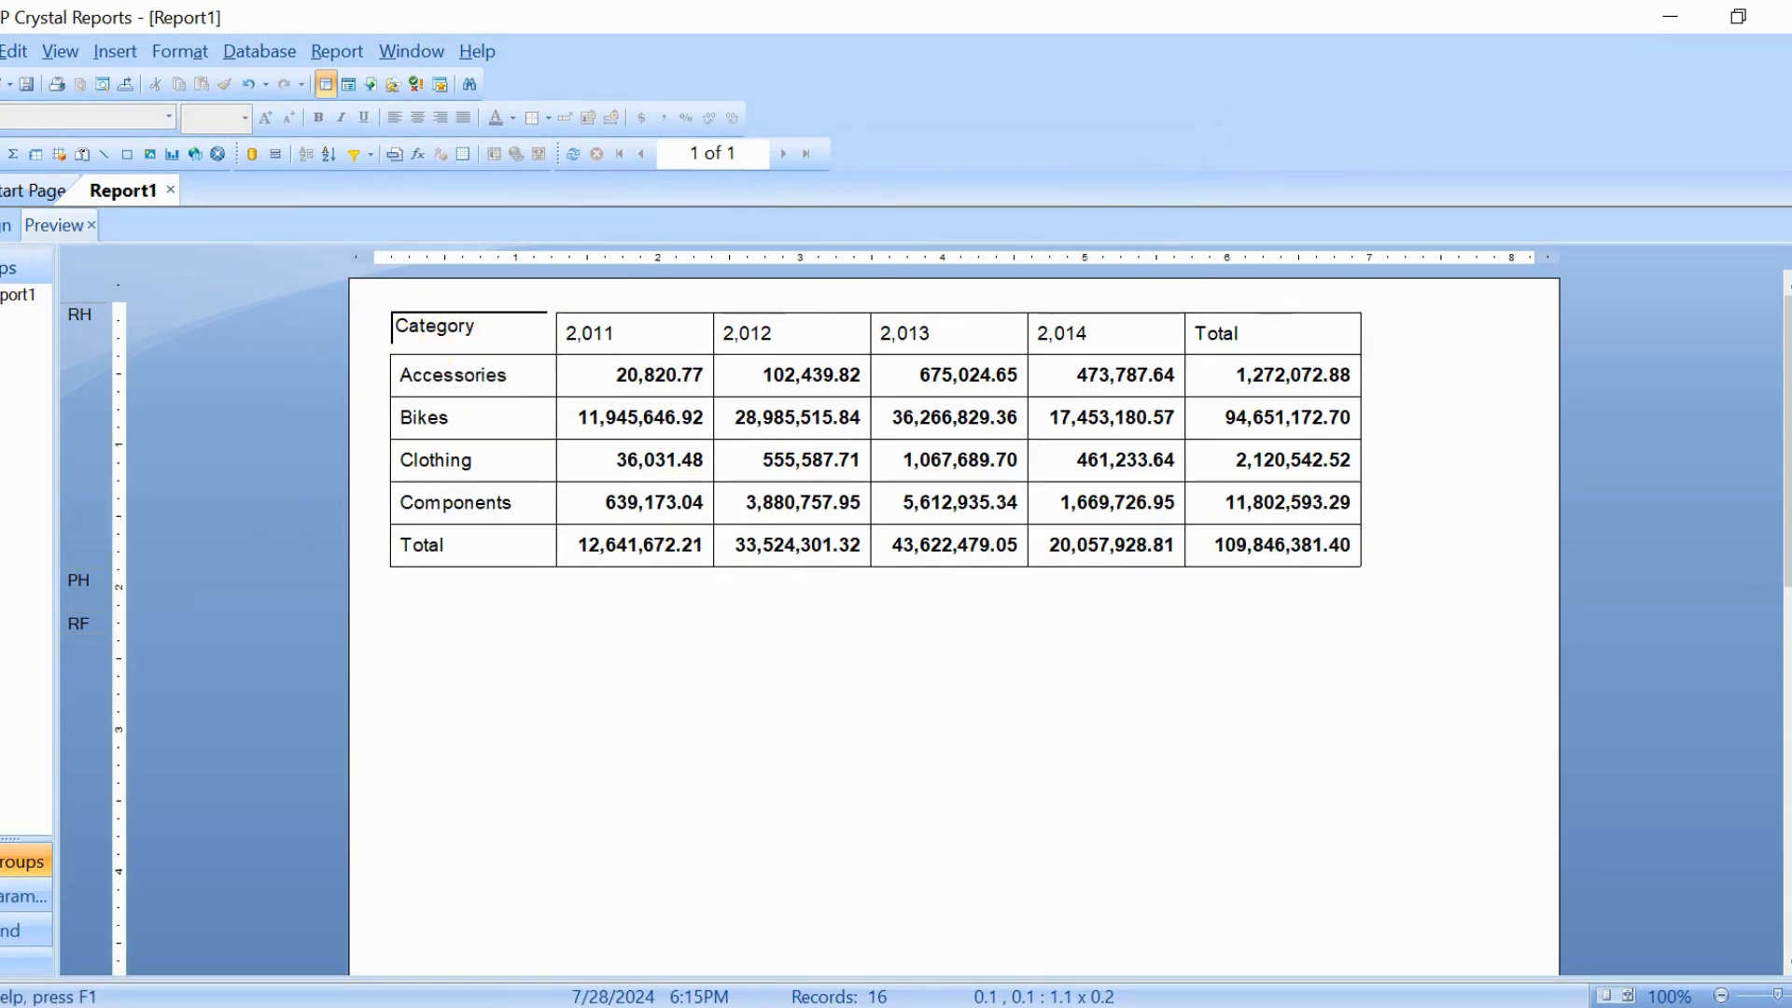
pyautogui.click(5, 225)
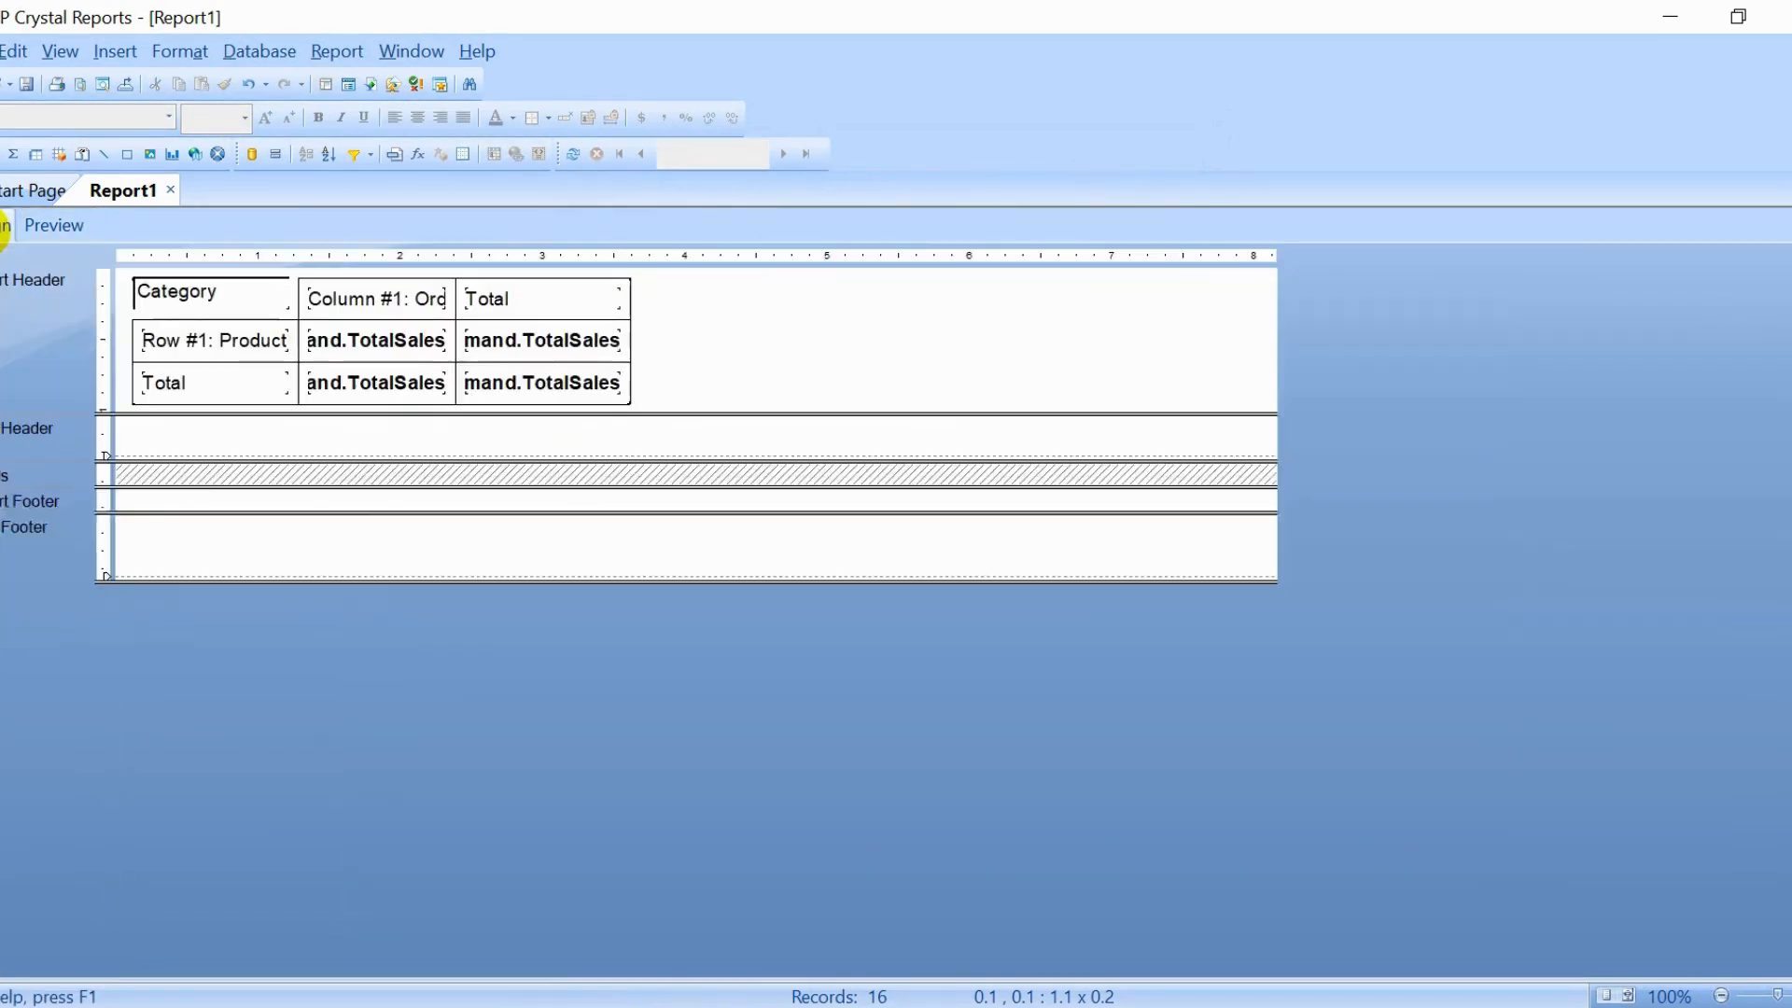
pyautogui.click(221, 295)
pyautogui.hotkey('shift', 'Right')
pyautogui.hotkey('shift', 'Right')
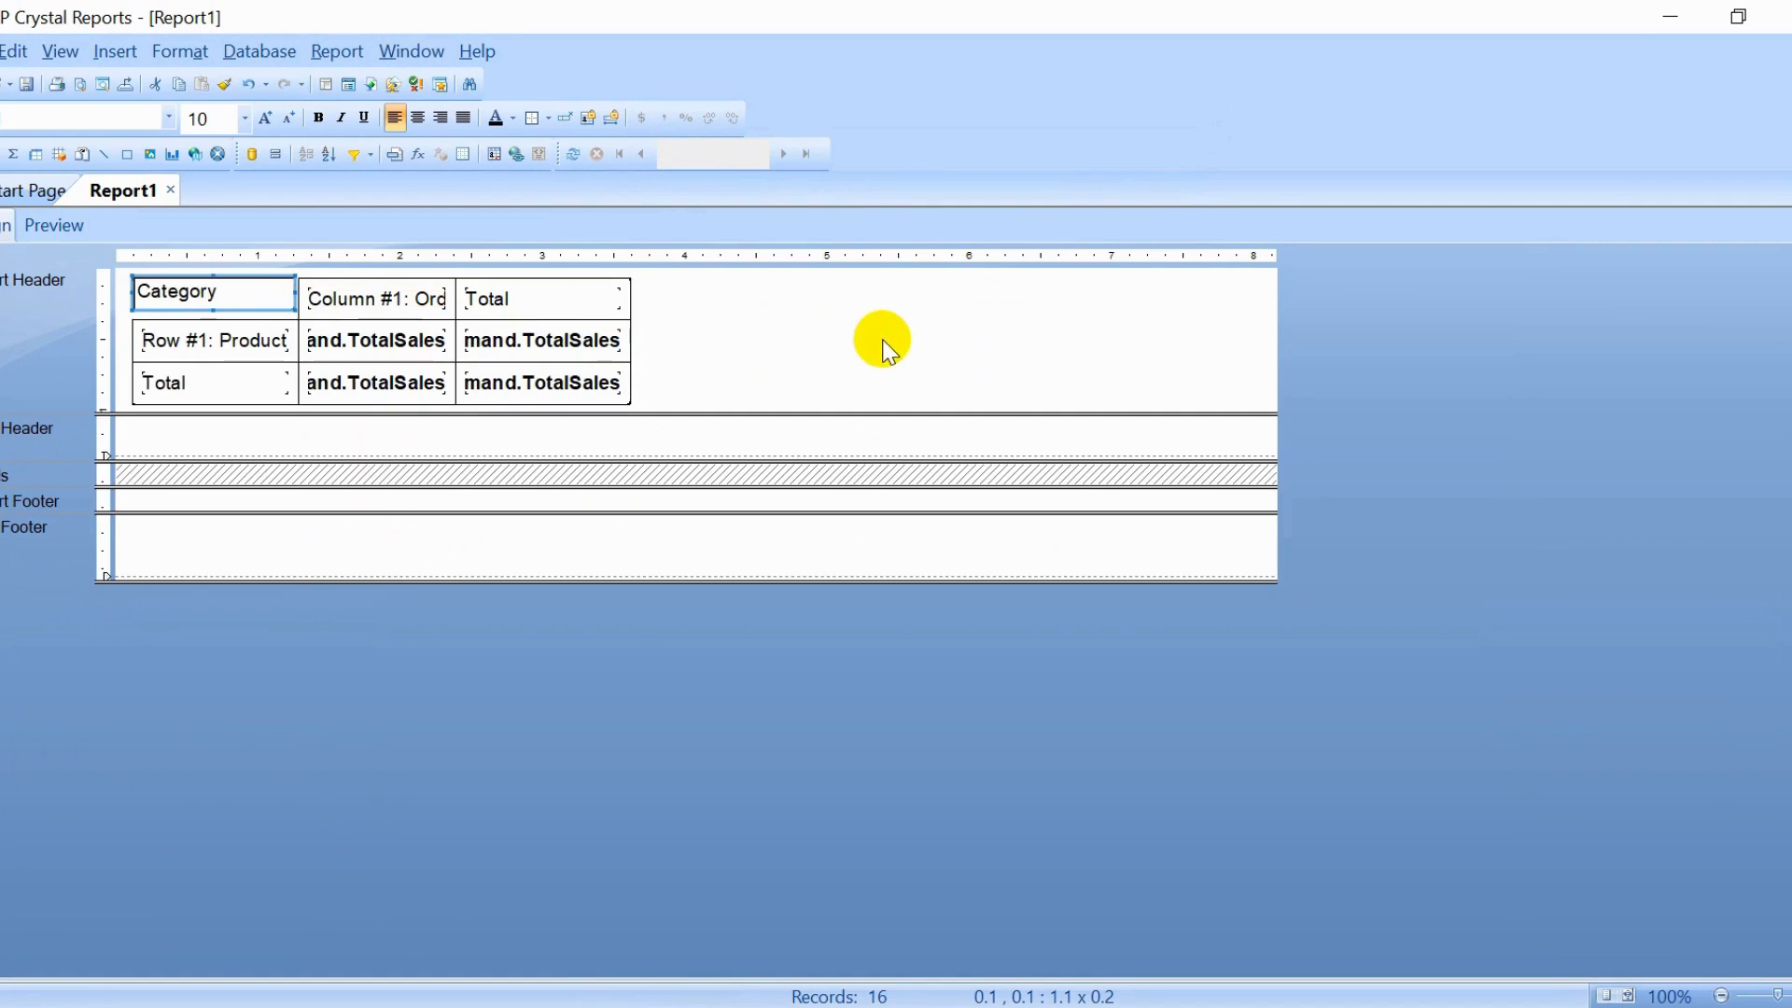
pyautogui.press('Down')
pyautogui.press('Right')
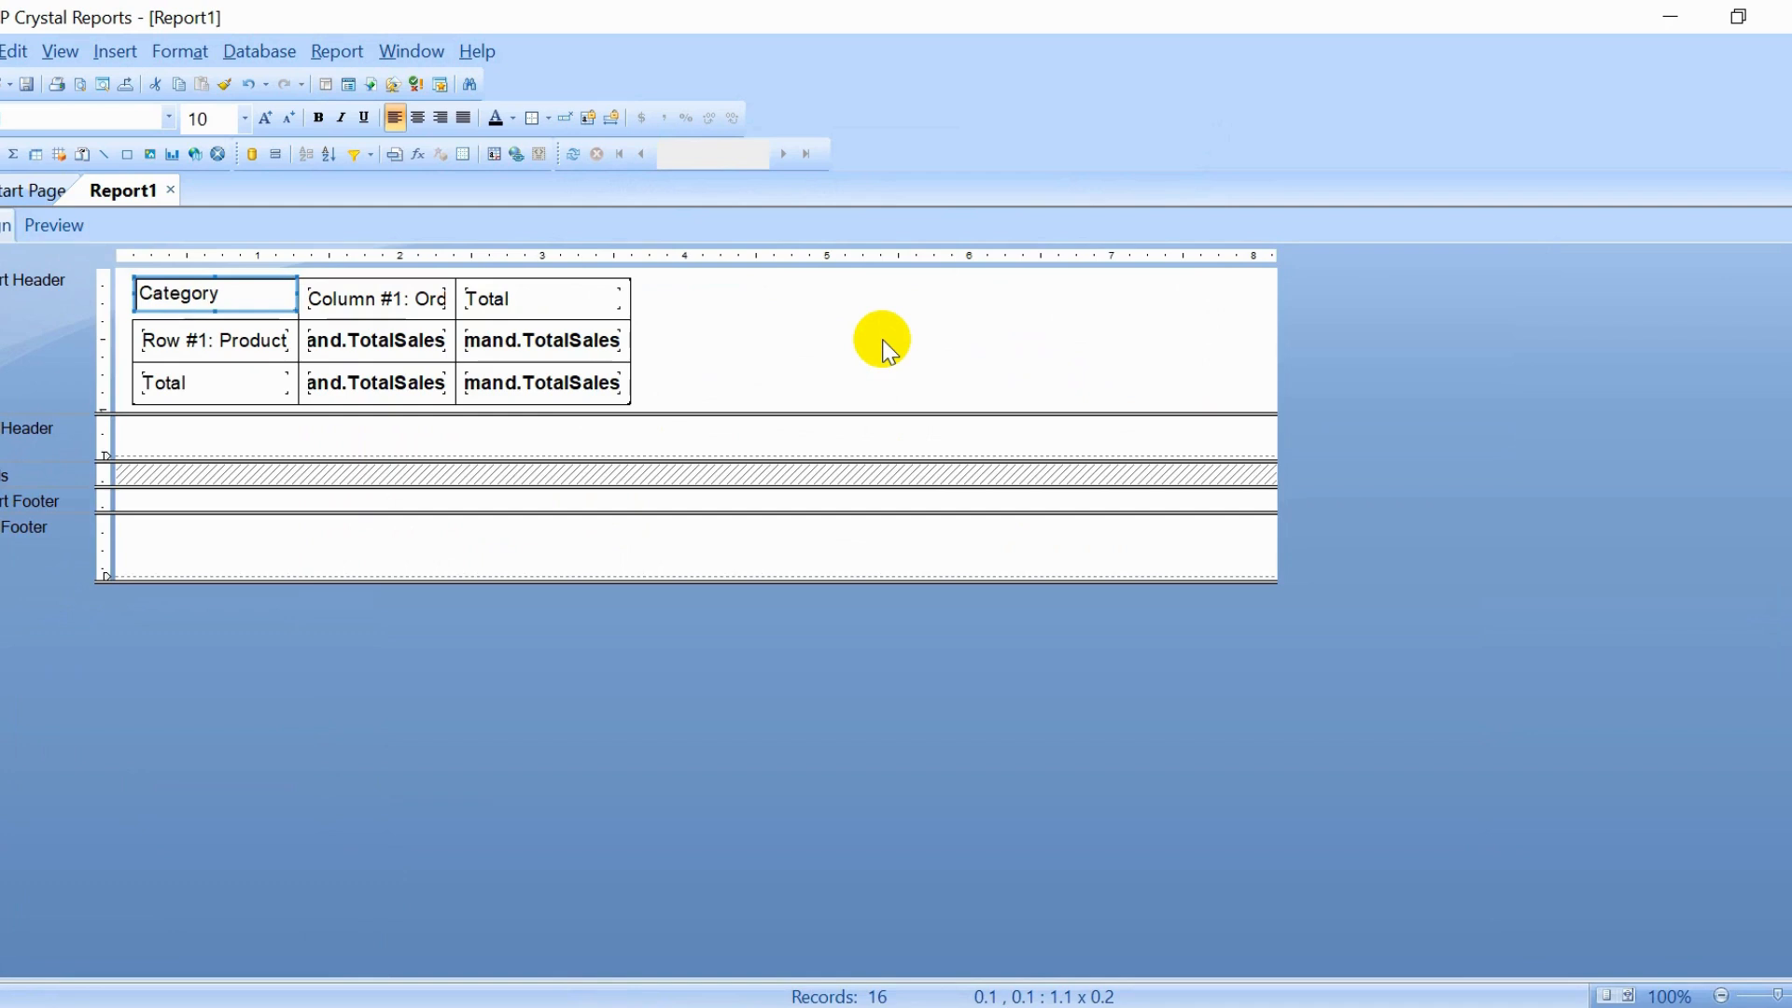
# Step: Increase the Category text object's height to about 0.3 inches and nudge it slightly left to fit the corner cell
pyautogui.hotkey('shift', 'Down')
pyautogui.hotkey('shift', 'Down')
pyautogui.hotkey('shift', 'Down')
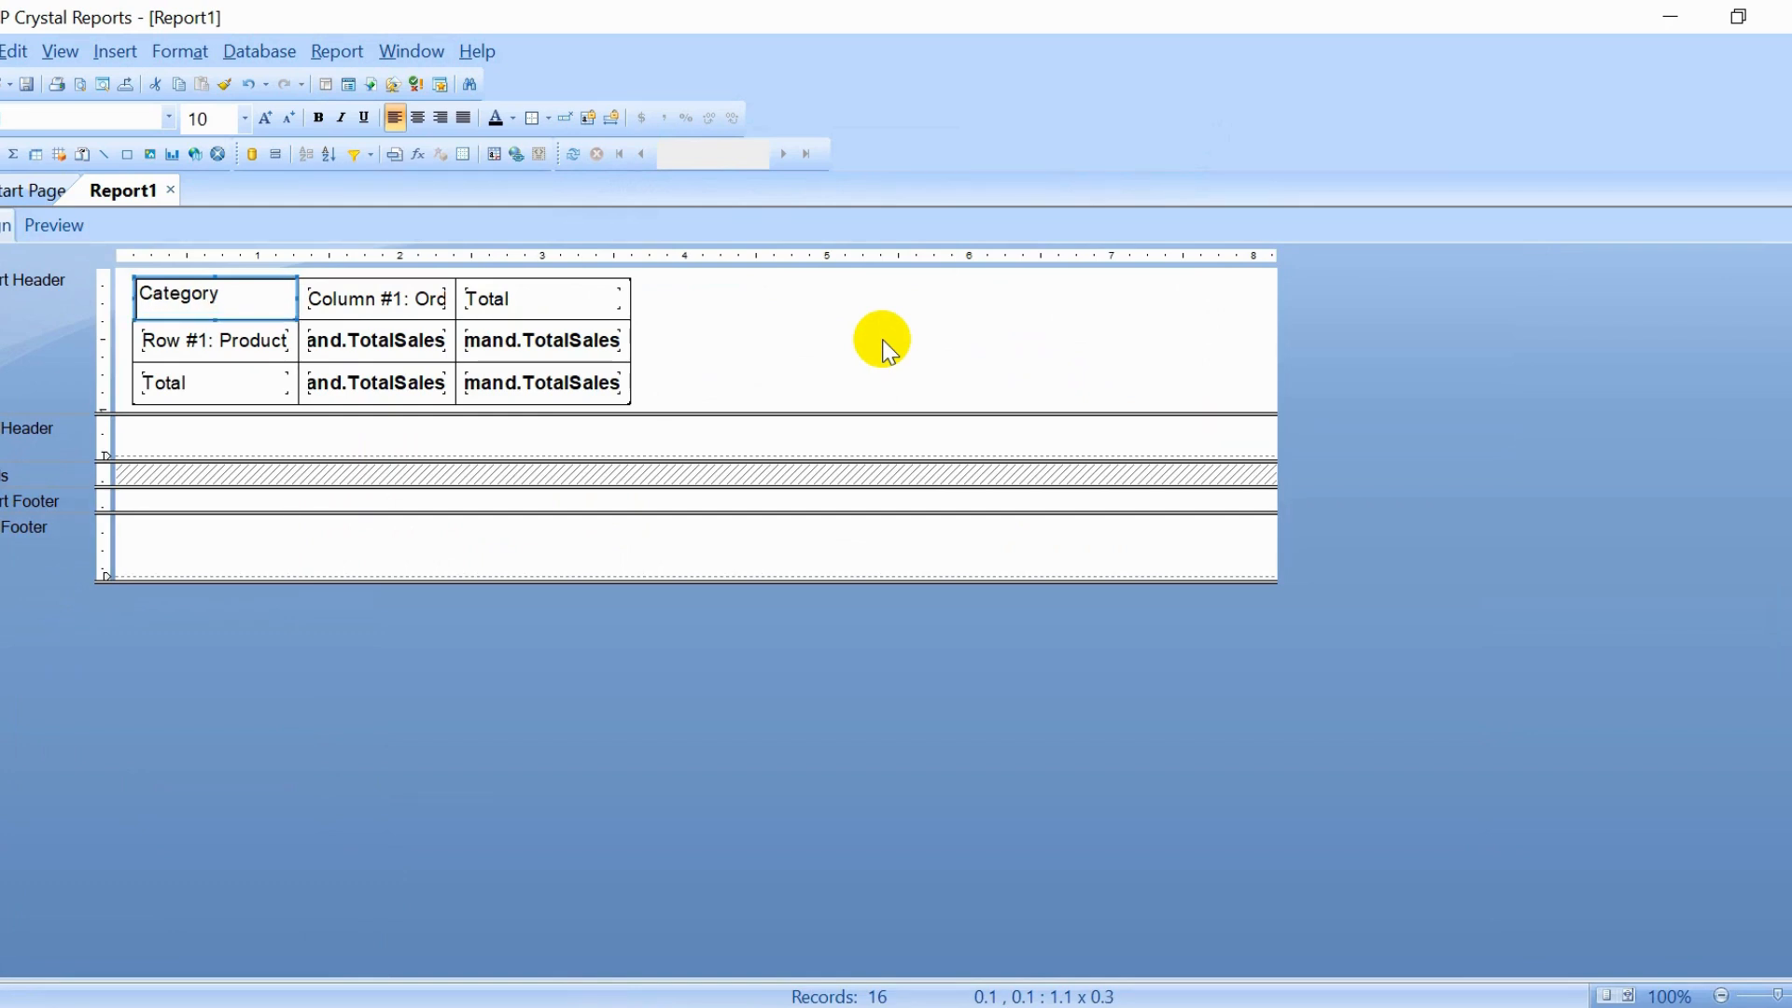
pyautogui.press('Left')
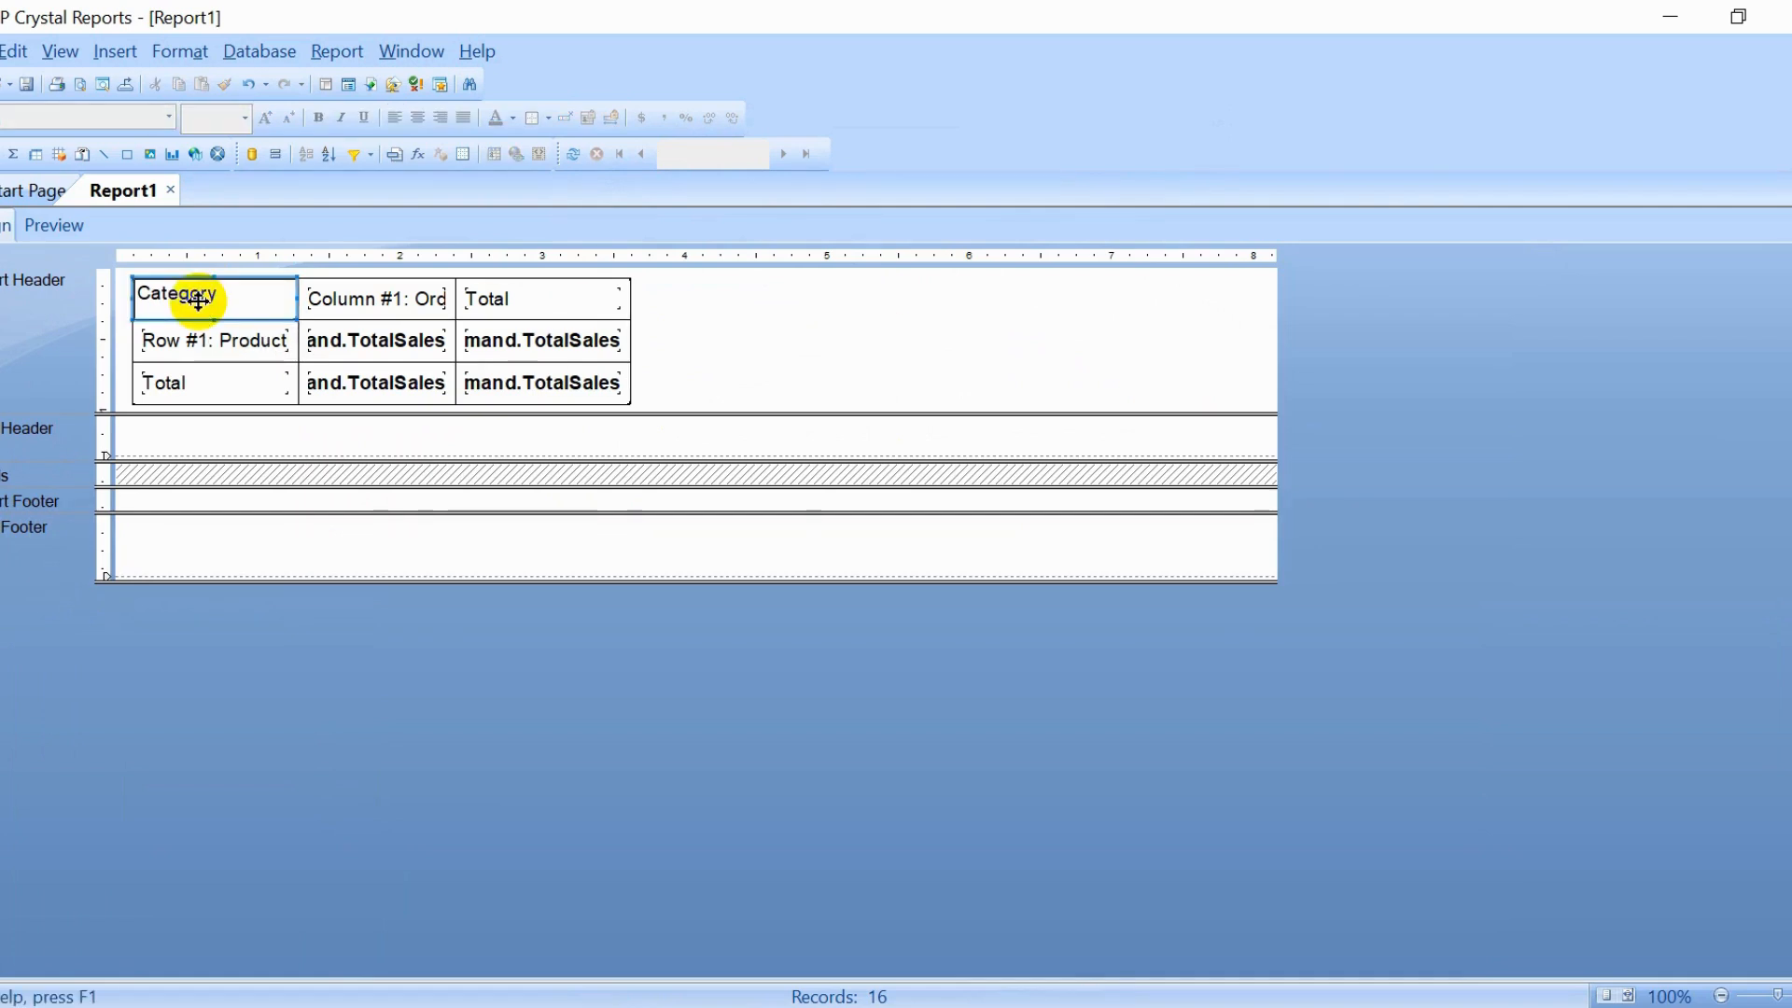
pyautogui.click(875, 383)
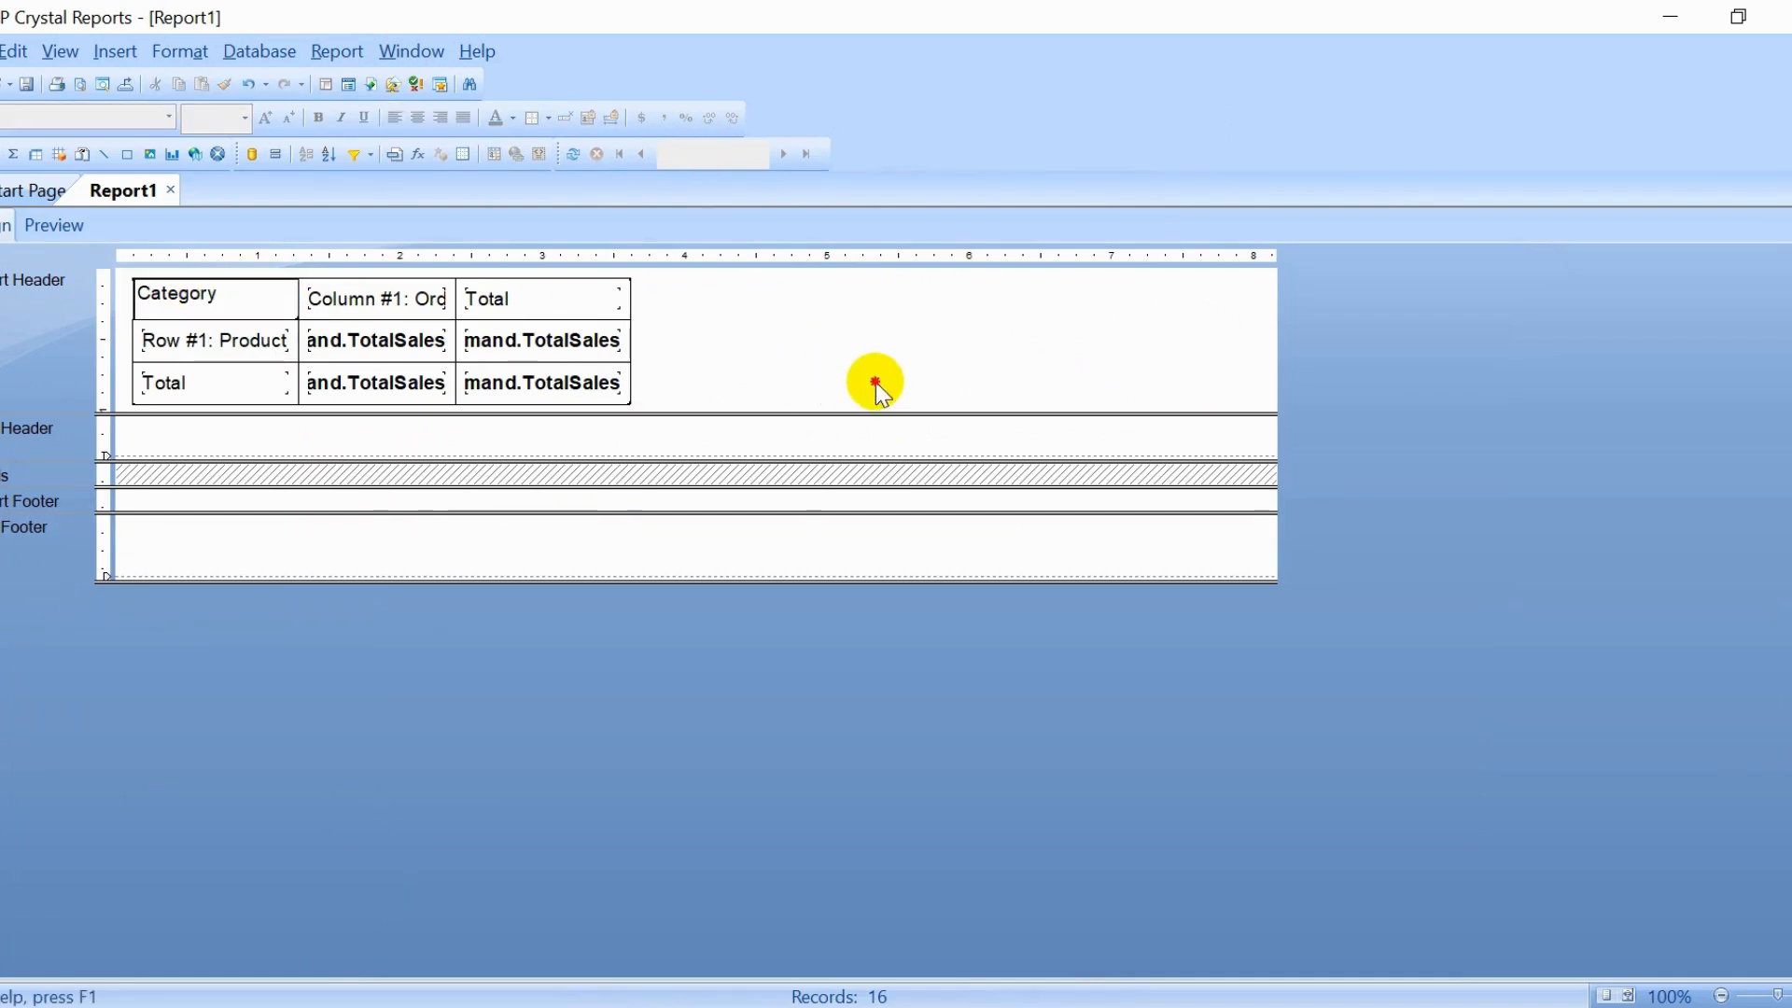
# Step: Open the Save As dialog, close it without saving, and preview the report
pyautogui.hotkey('ctrl', 's')
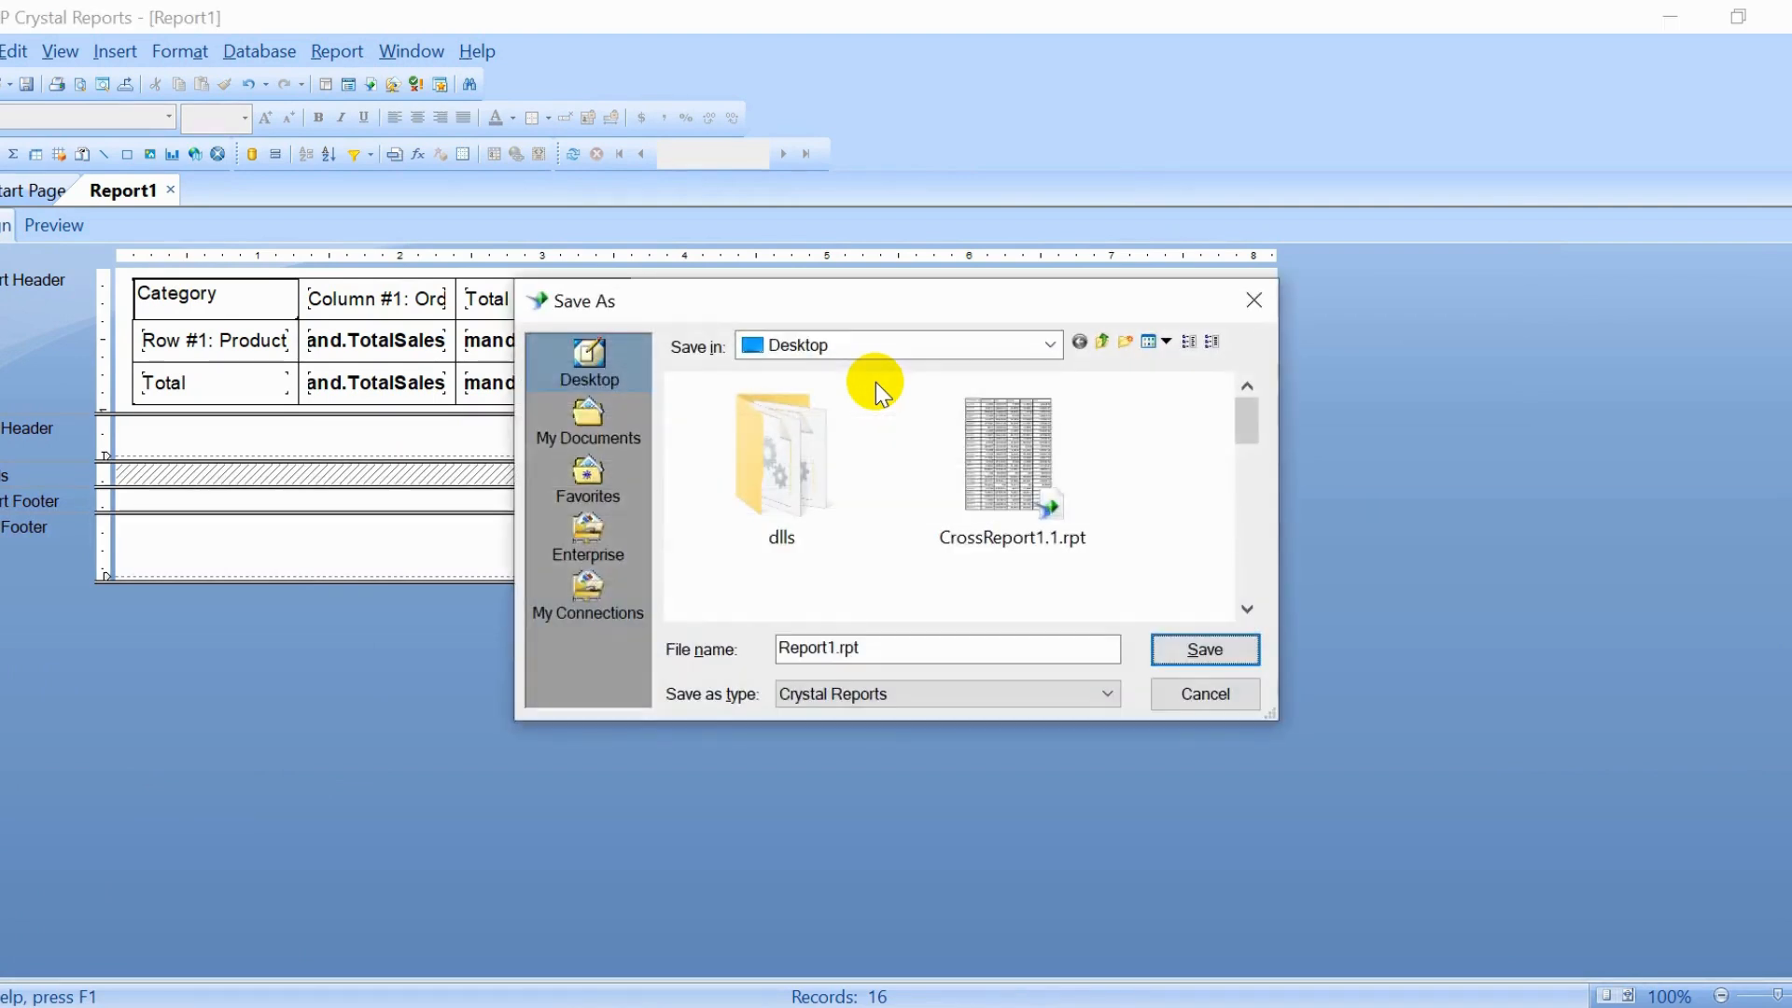
pyautogui.click(1254, 300)
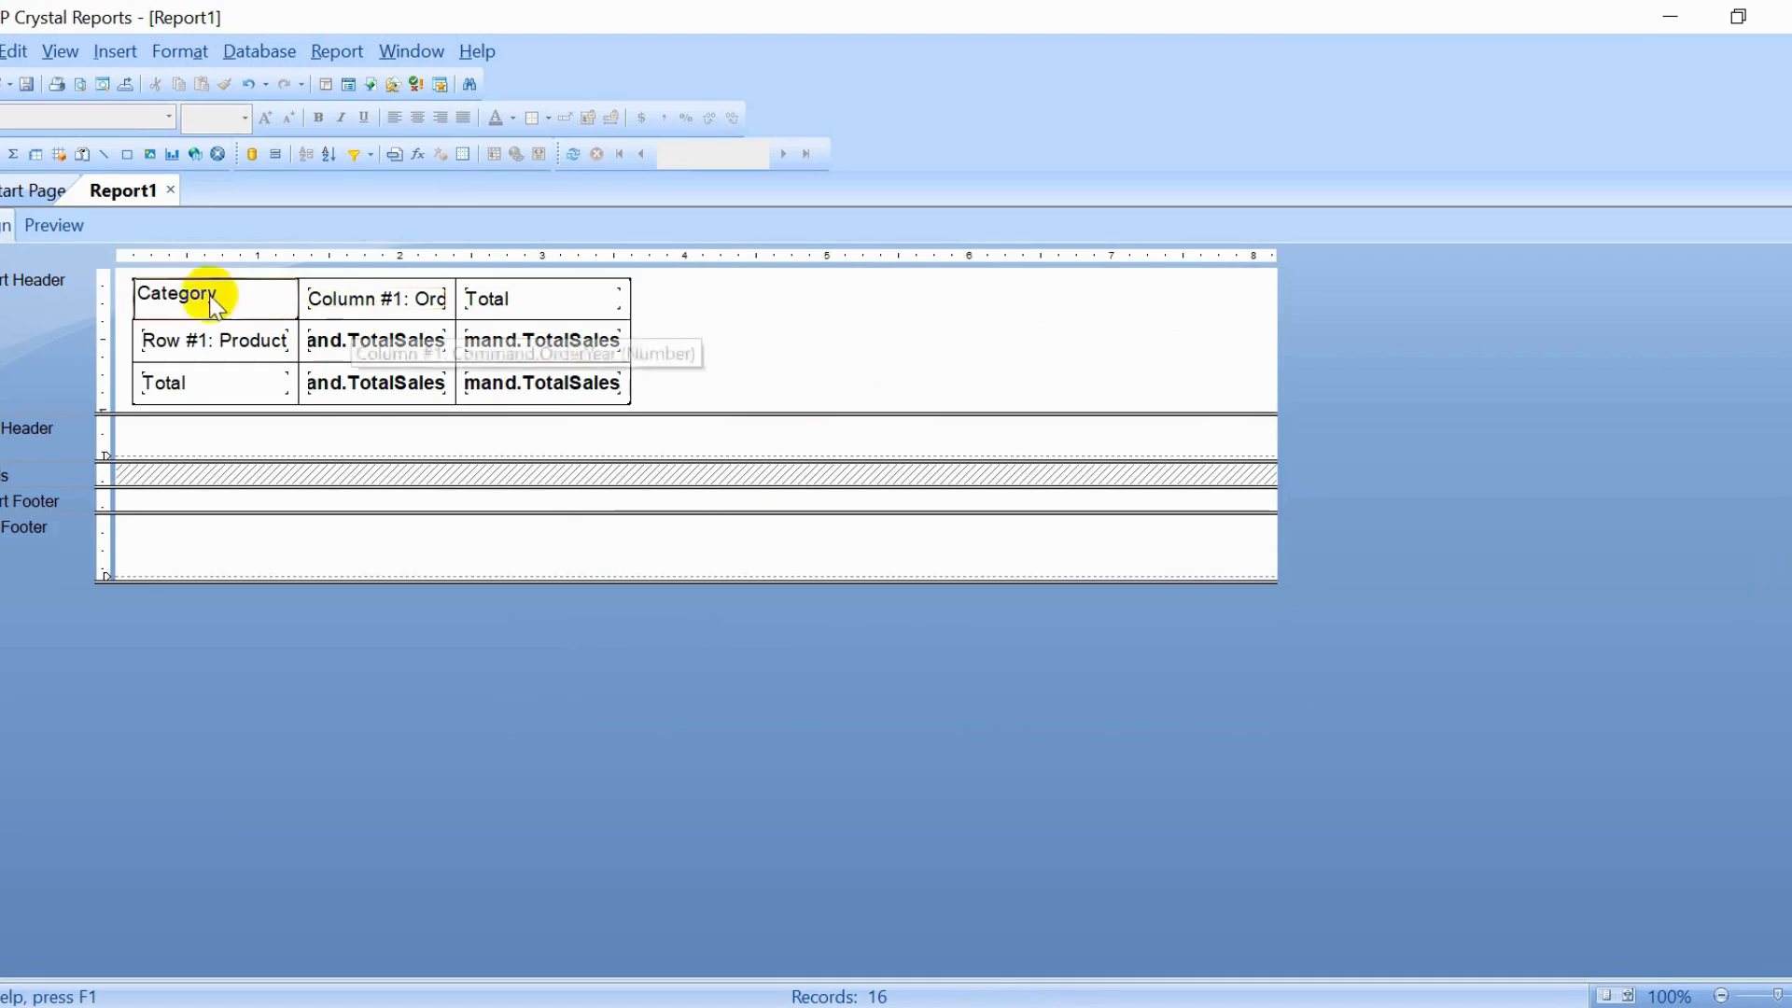
pyautogui.click(73, 220)
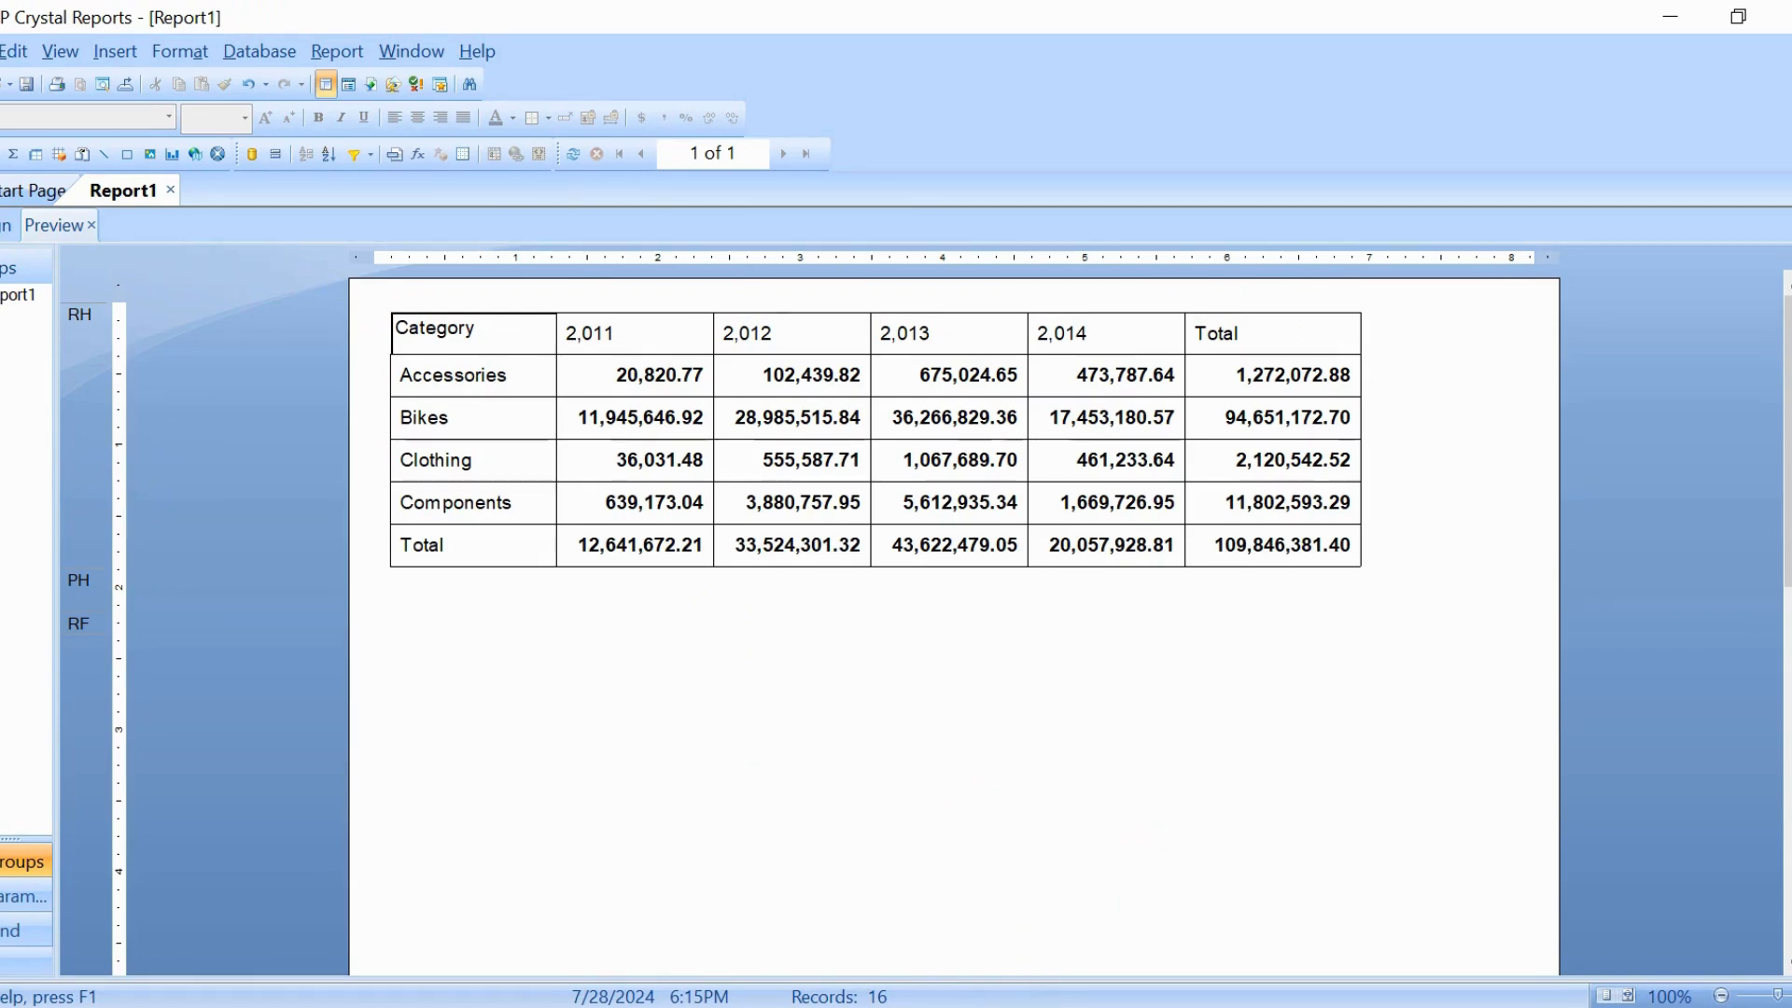
# Step: Switch to SQL Server Management Studio and examine the OrderMonth, ProductCategory and TotalSales values in the query results
pyautogui.click(812, 919)
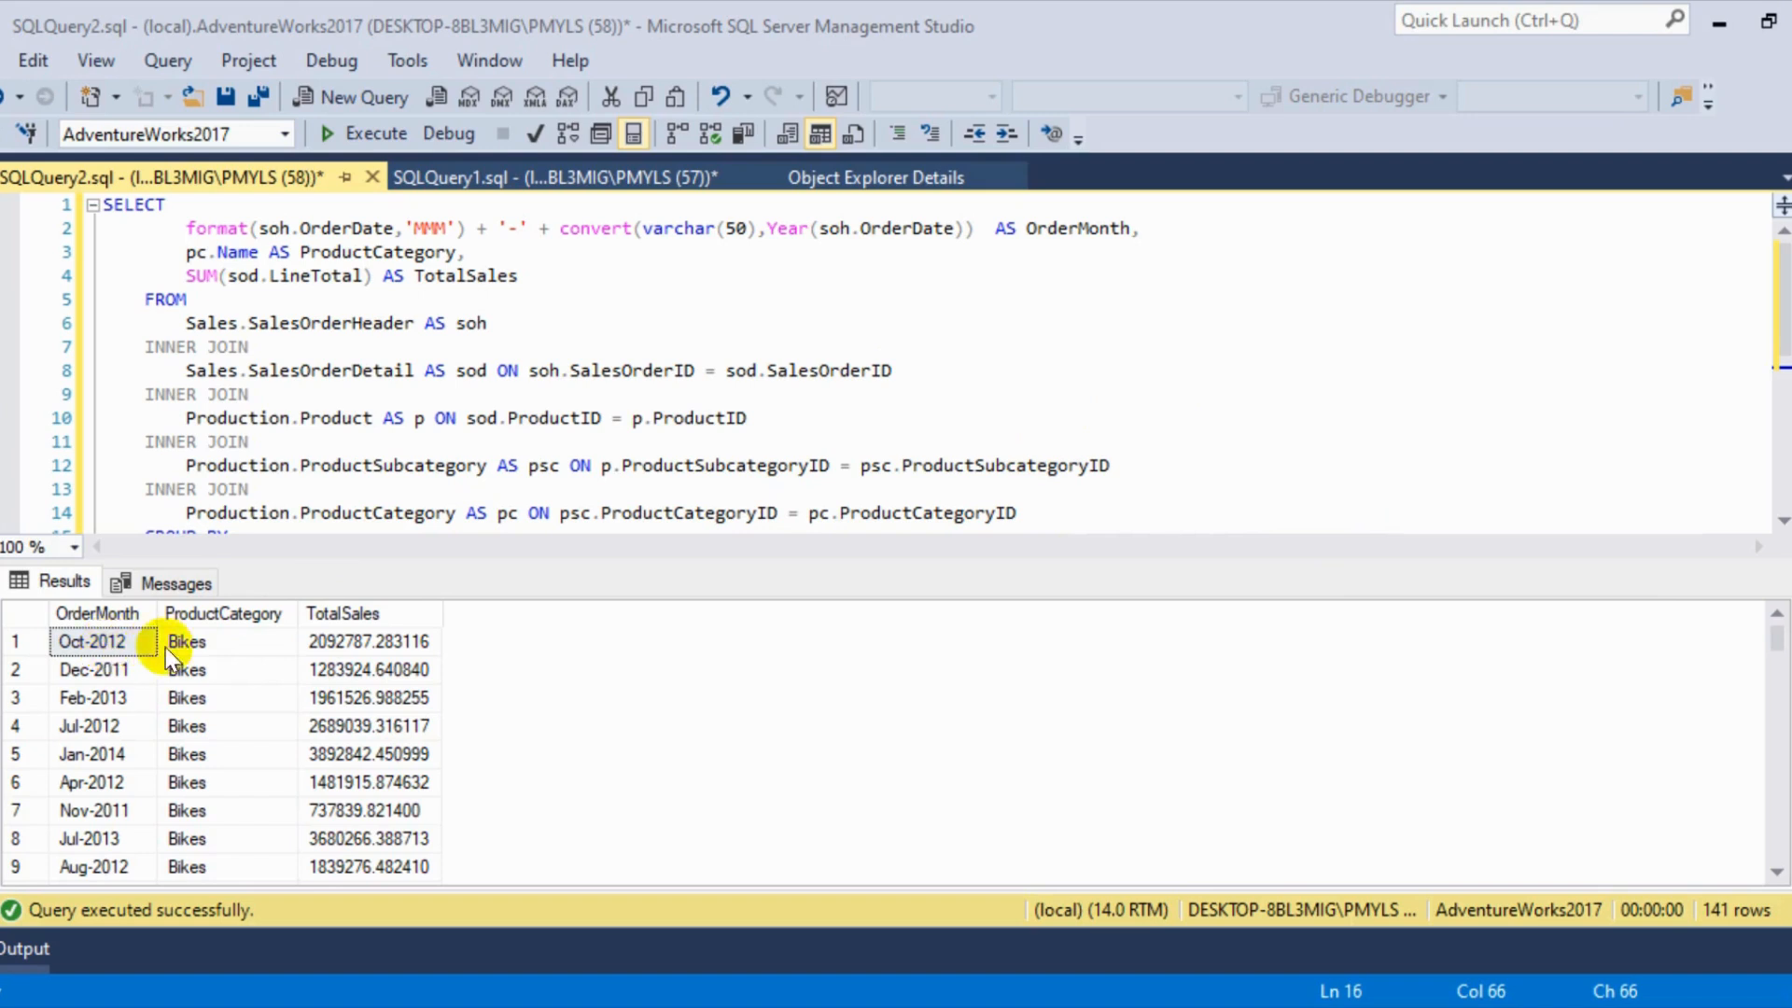
pyautogui.click(233, 652)
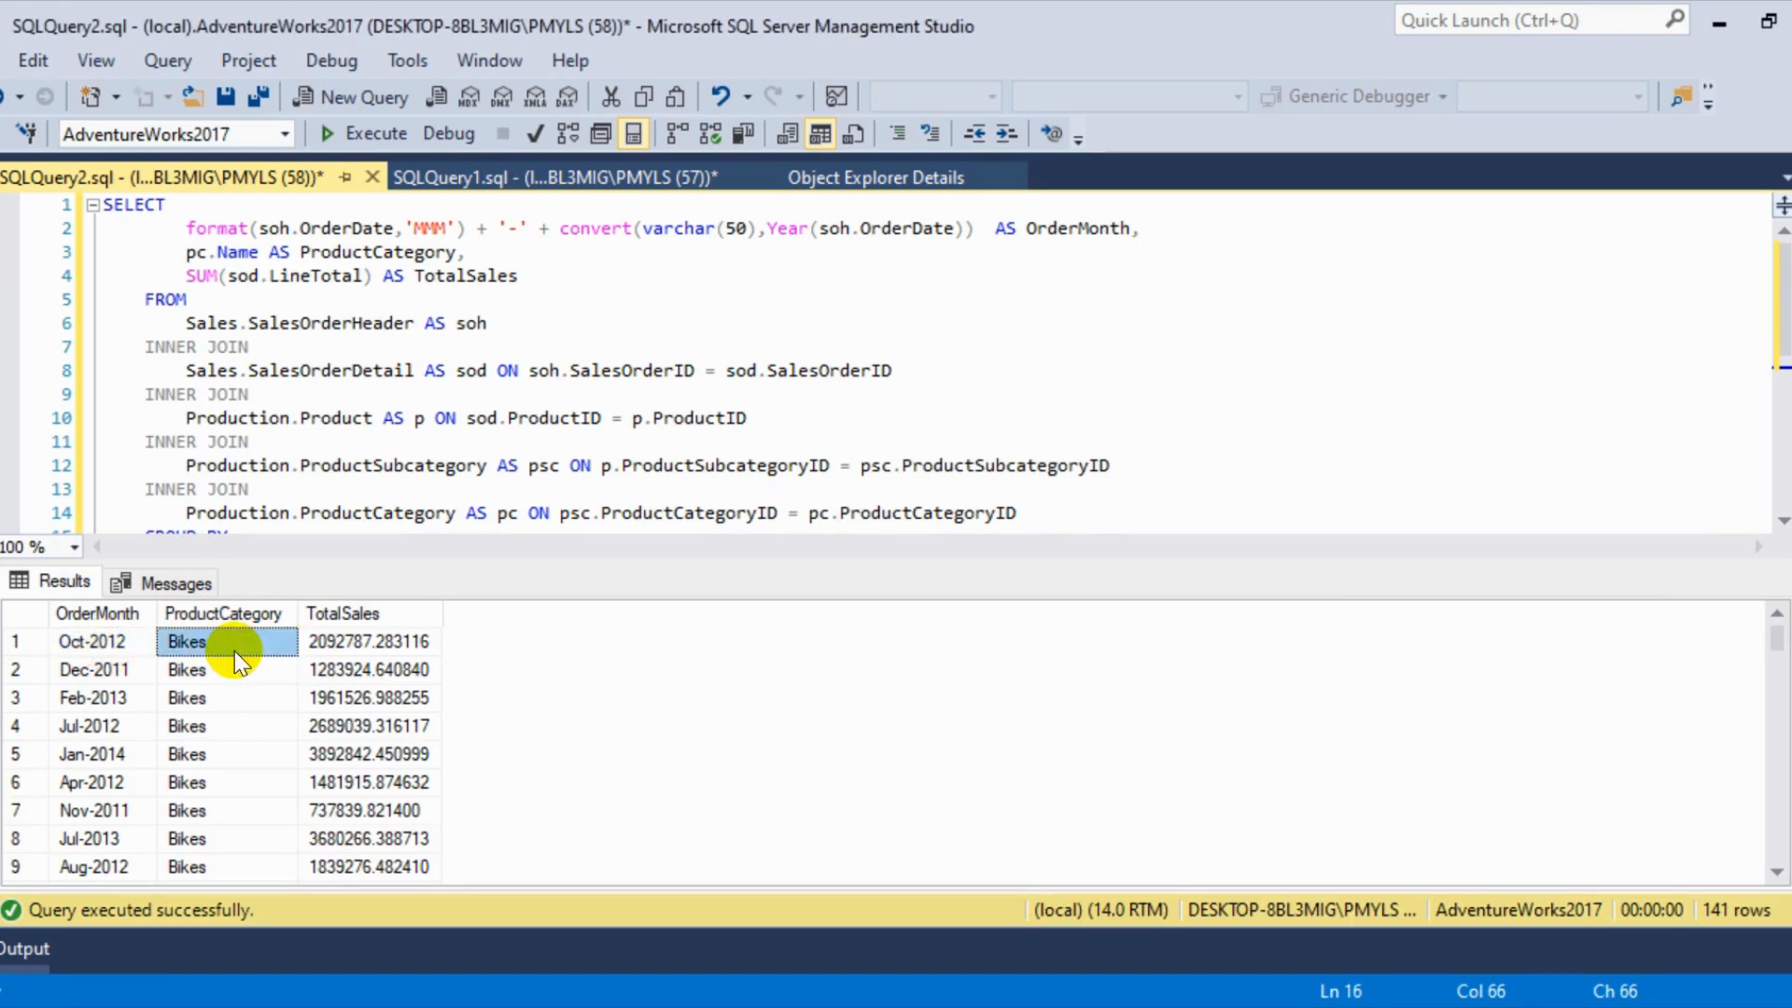
pyautogui.click(340, 648)
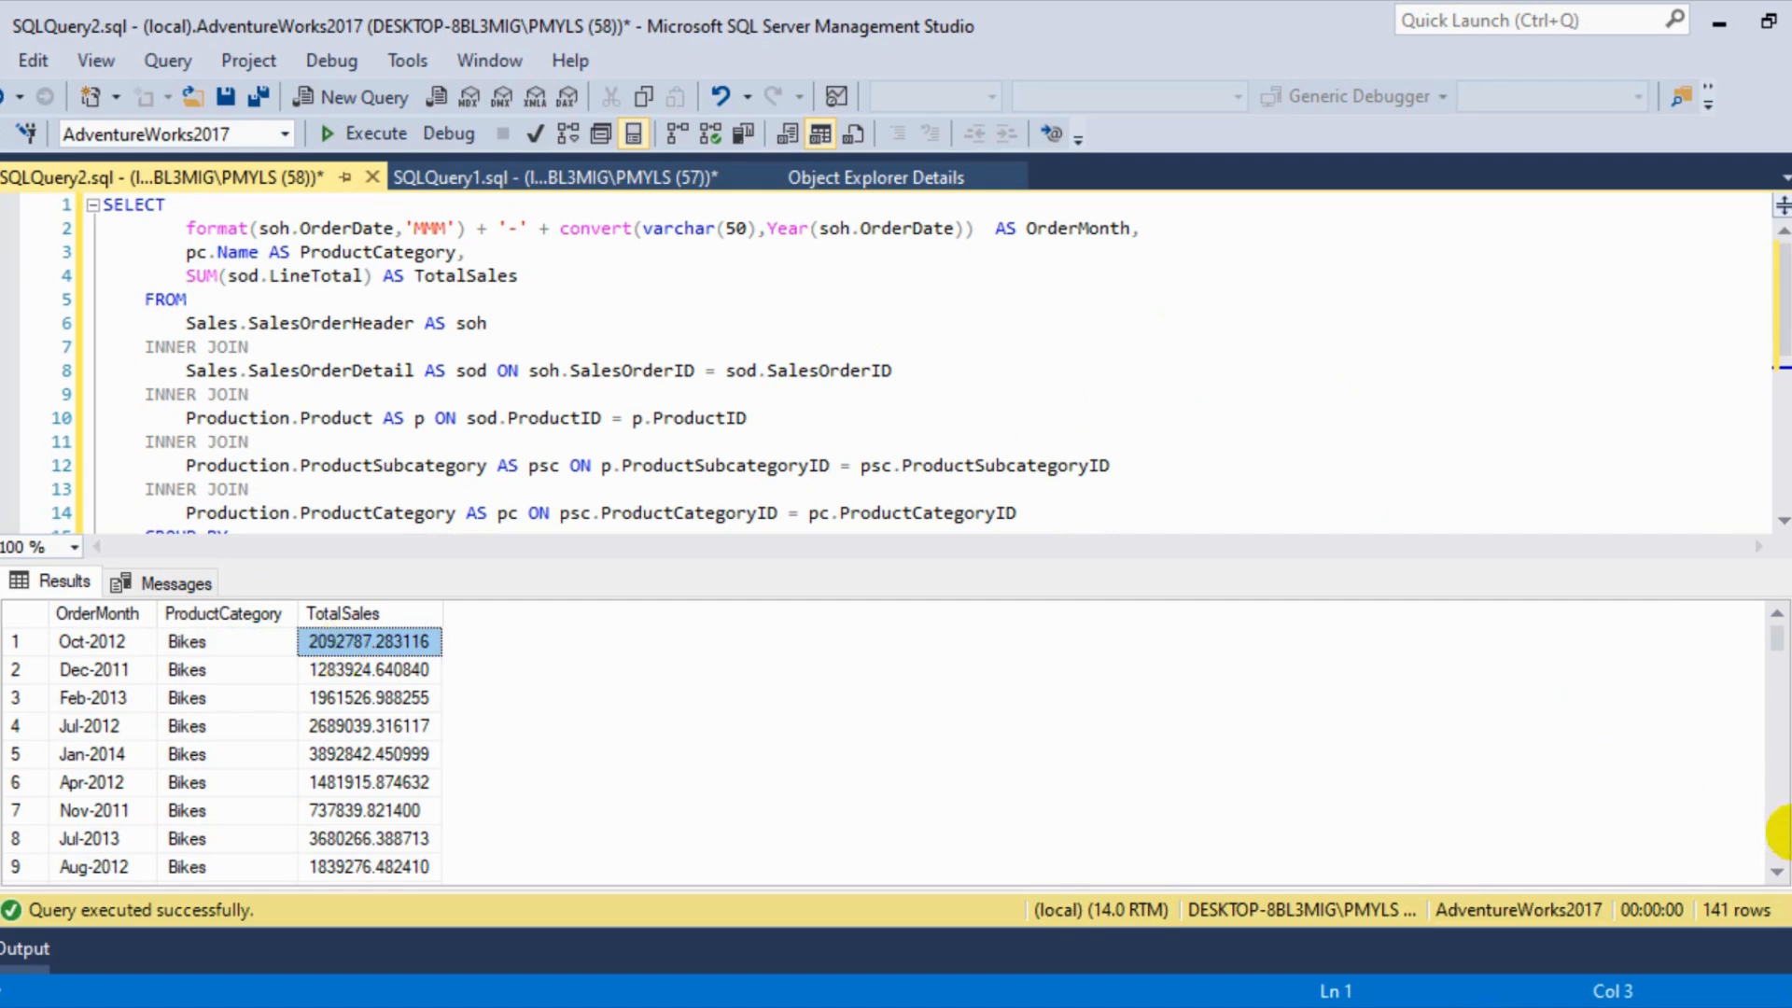
pyautogui.click(418, 758)
pyautogui.scroll(-4, 417, 758)
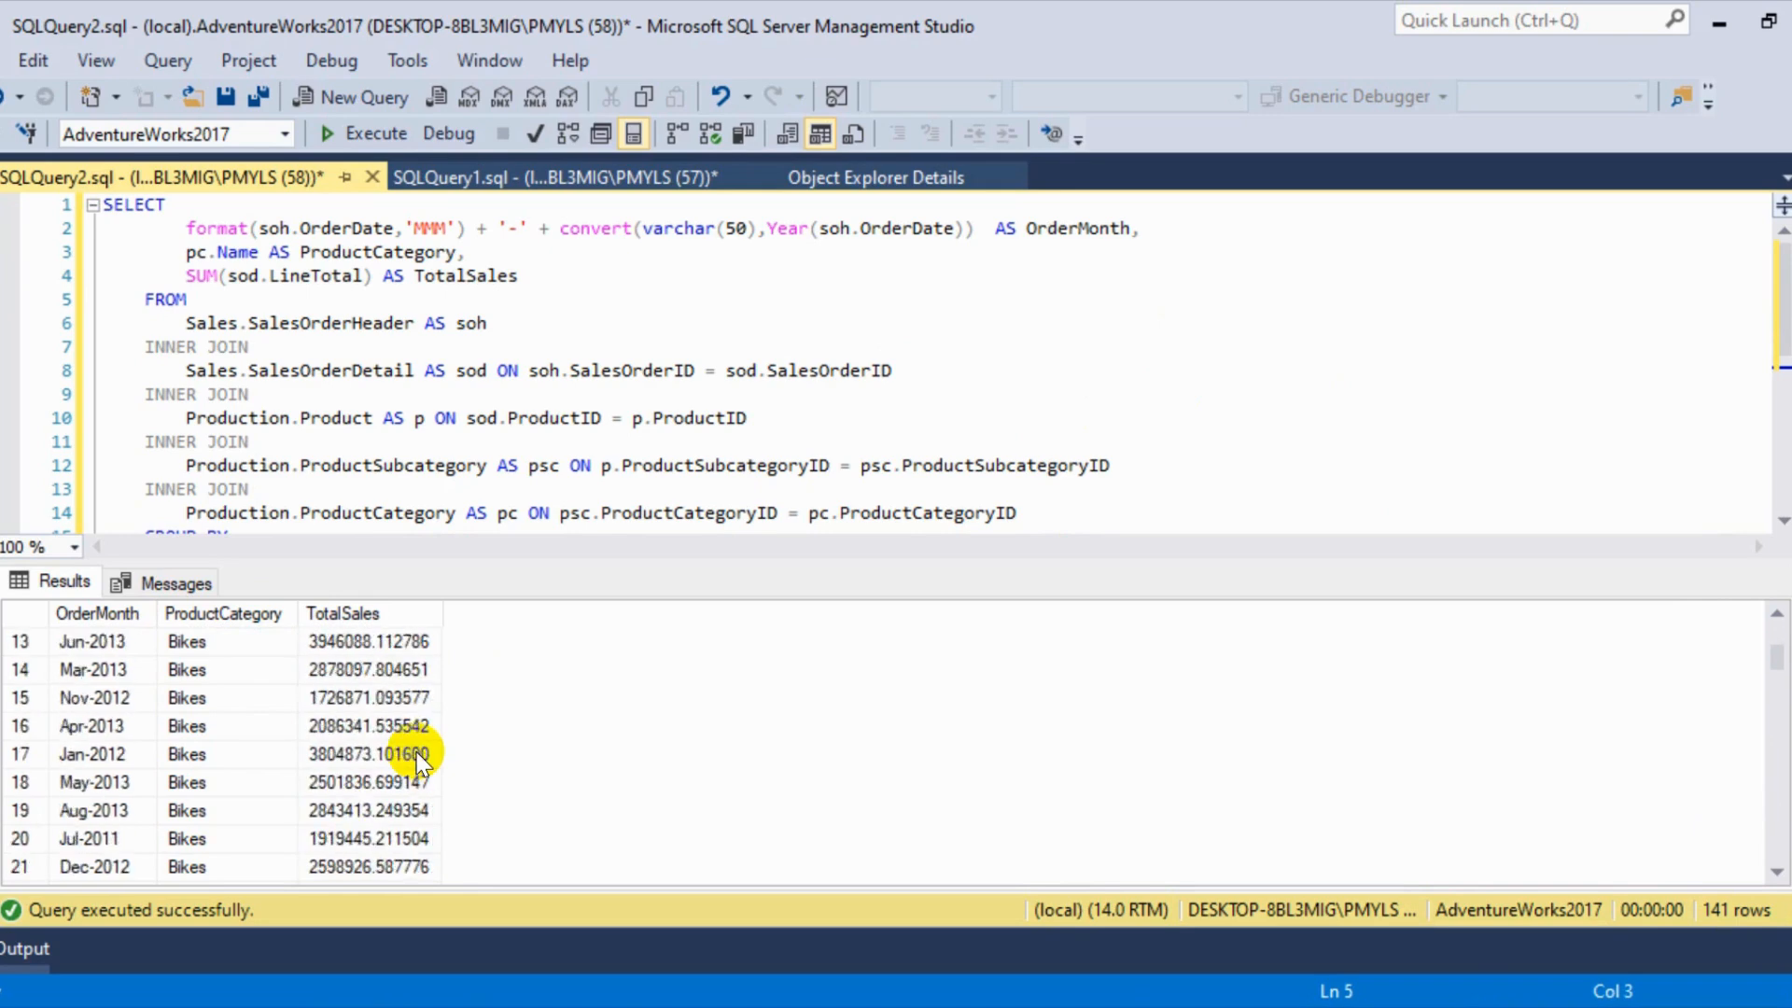
pyautogui.scroll(-8, 417, 758)
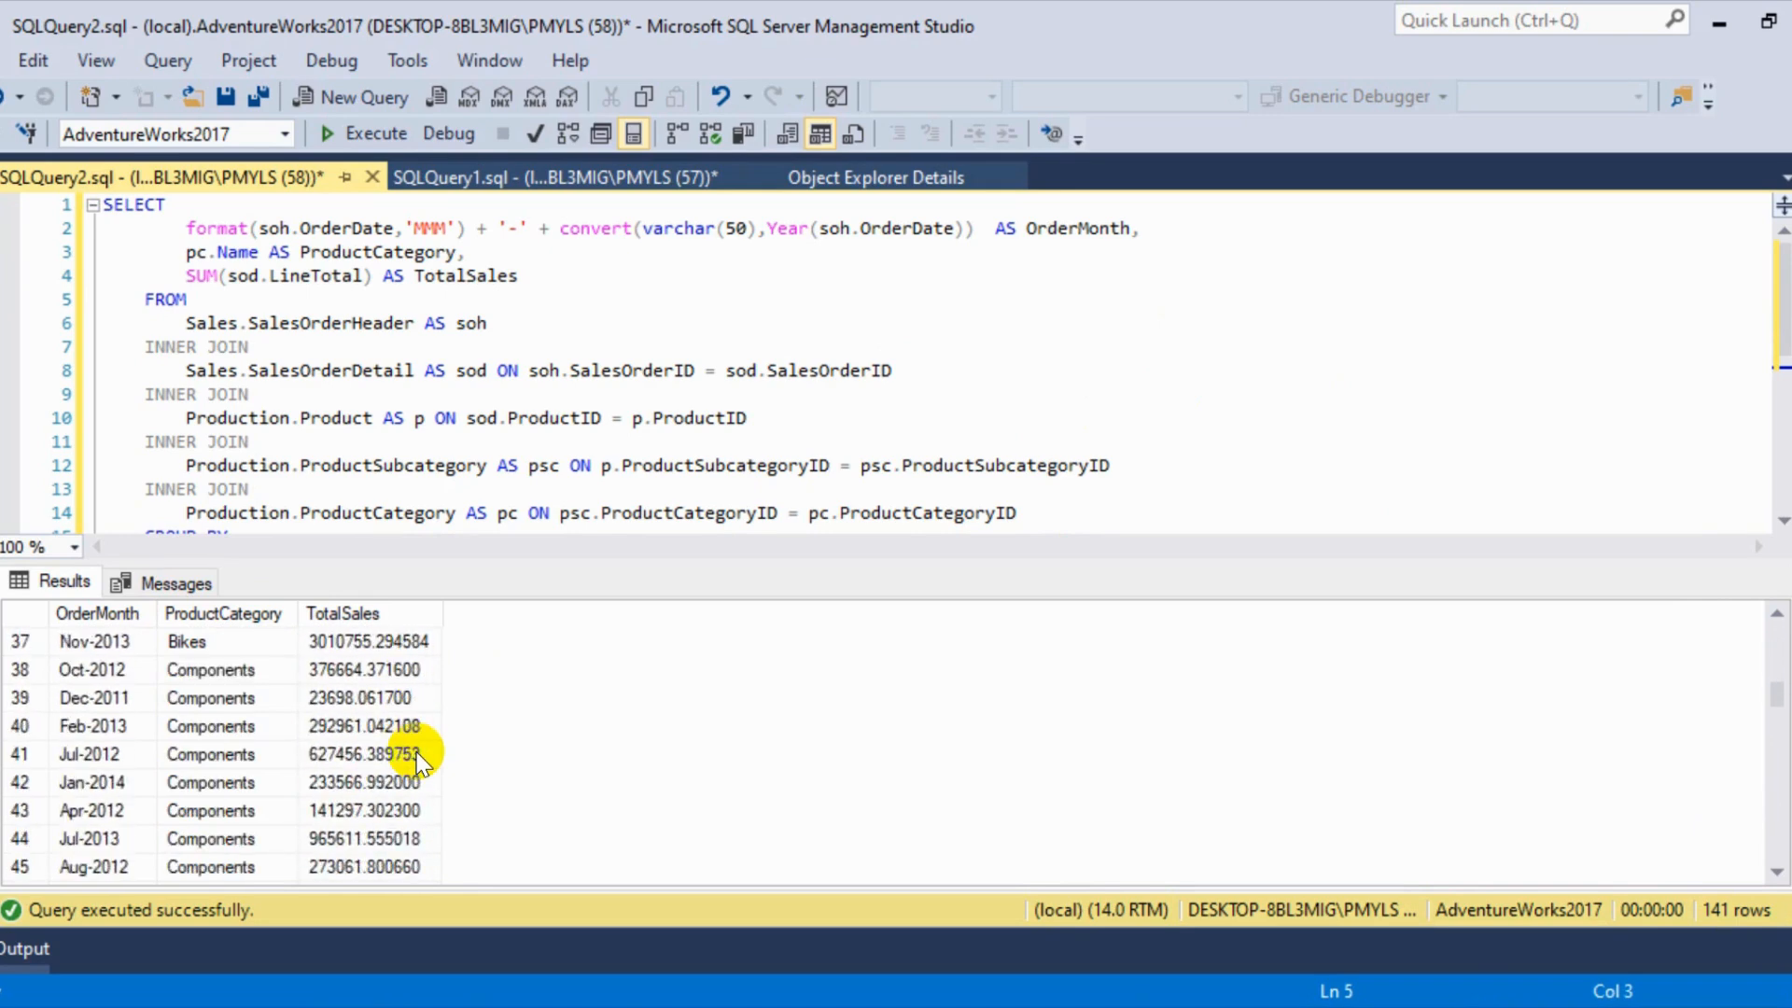
pyautogui.scroll(-12, 417, 758)
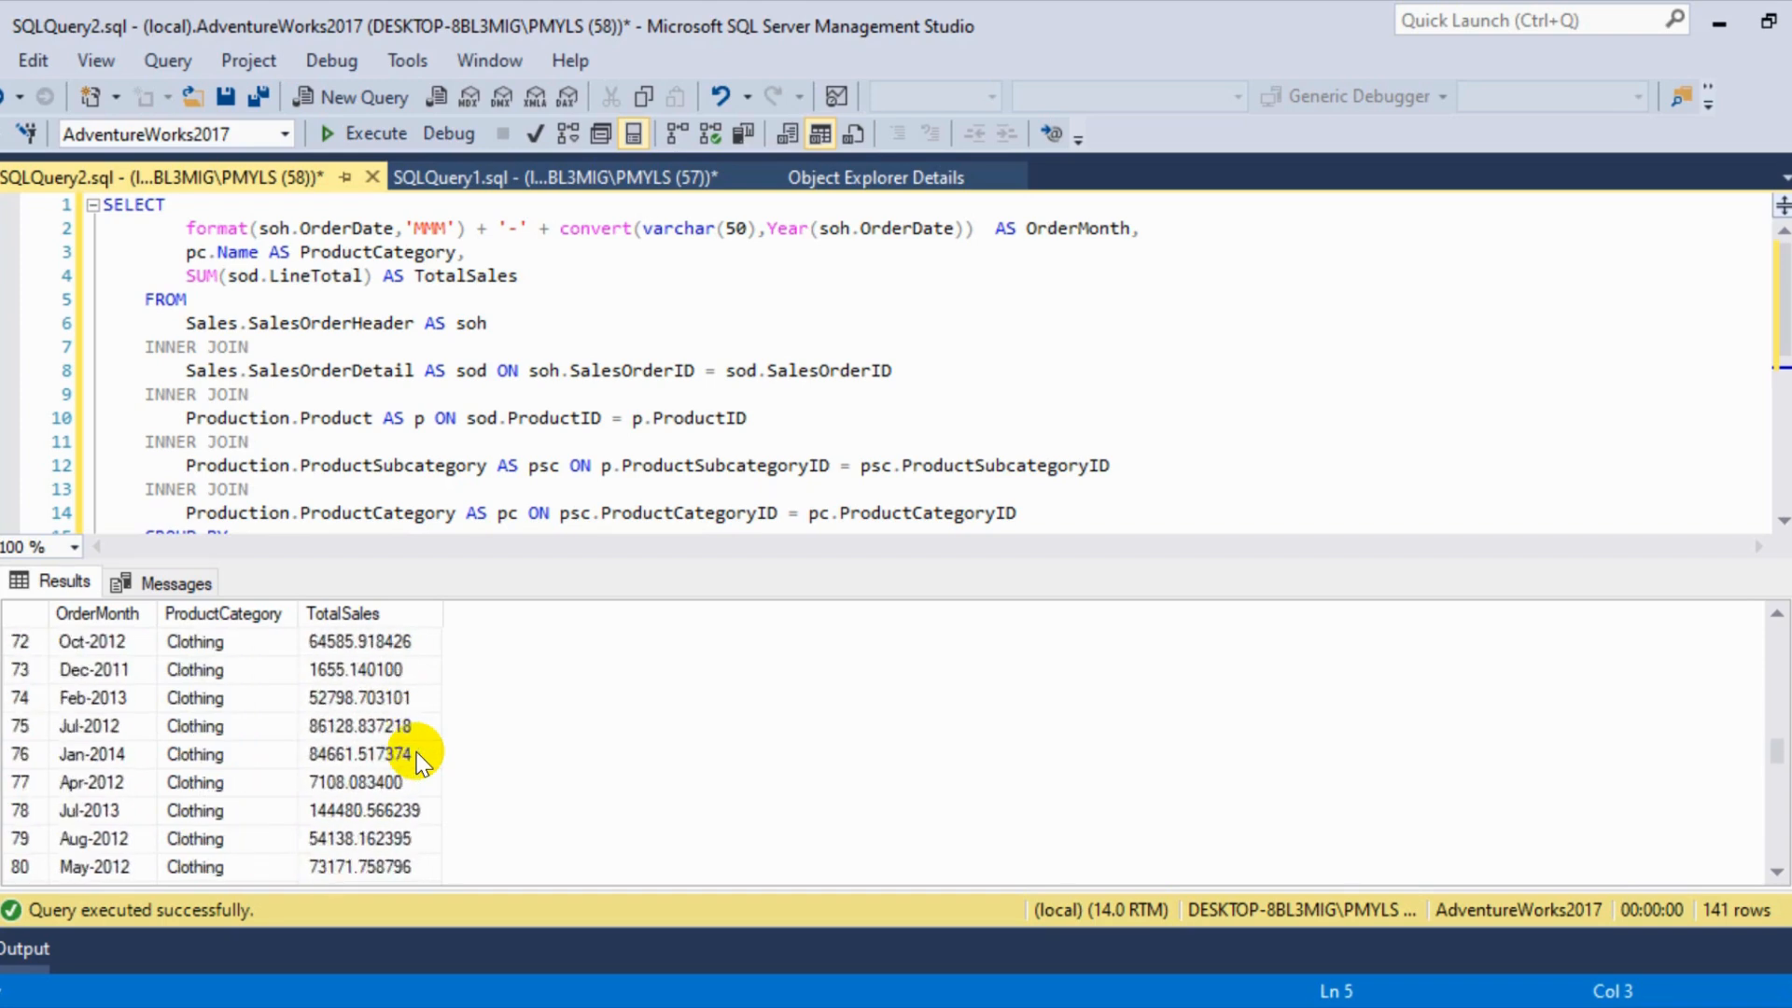
pyautogui.scroll(20, 417, 758)
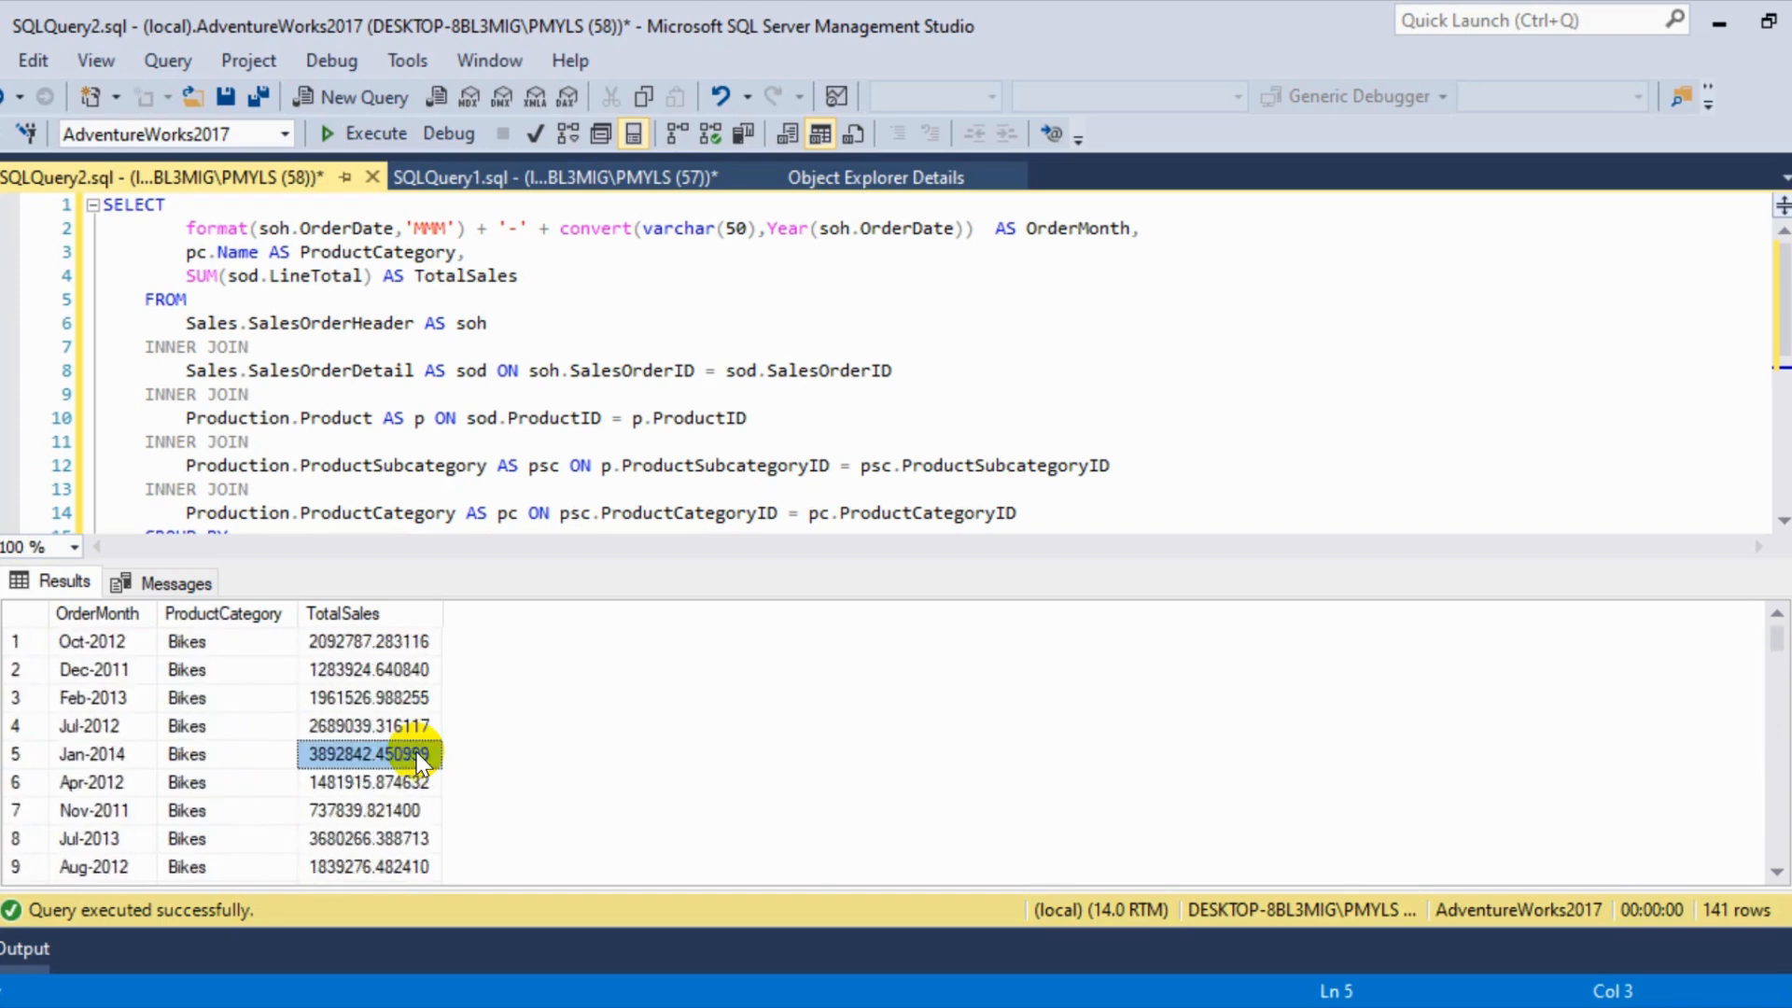
# Step: Copy the entire OrderMonth sales query from SQLQuery2.sql
pyautogui.click(759, 371)
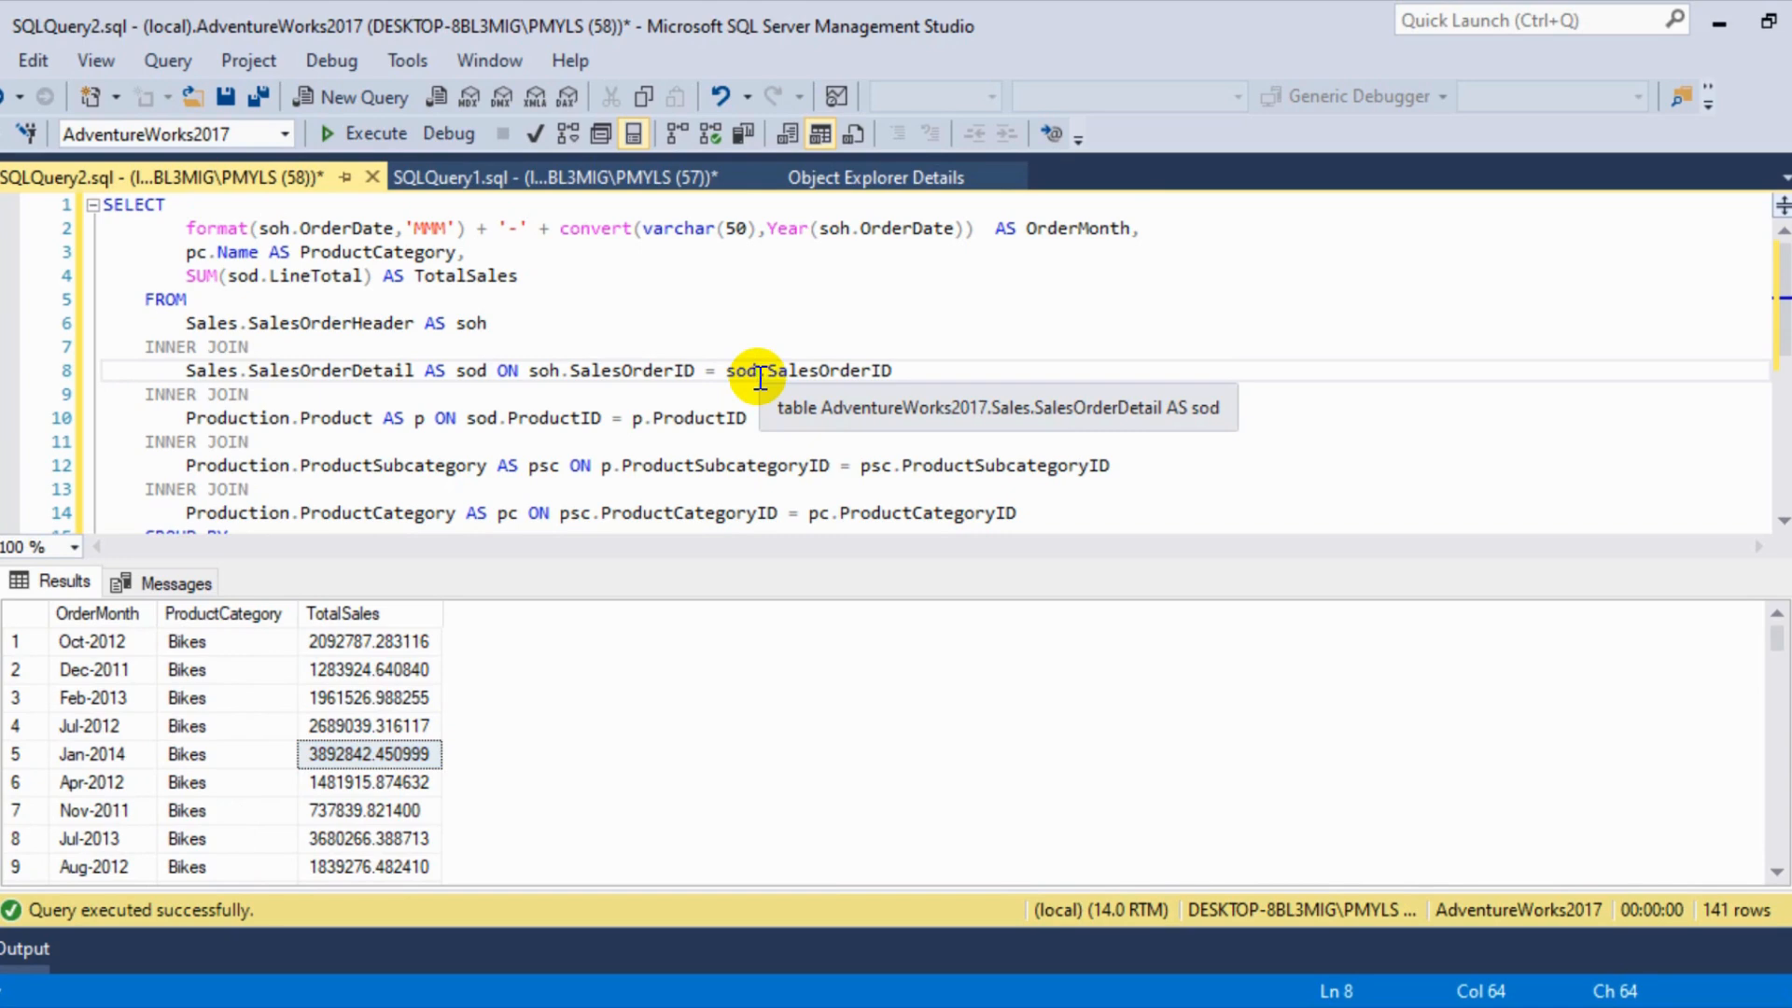
pyautogui.hotkey('ctrl', 'a')
pyautogui.hotkey('ctrl', 'c')
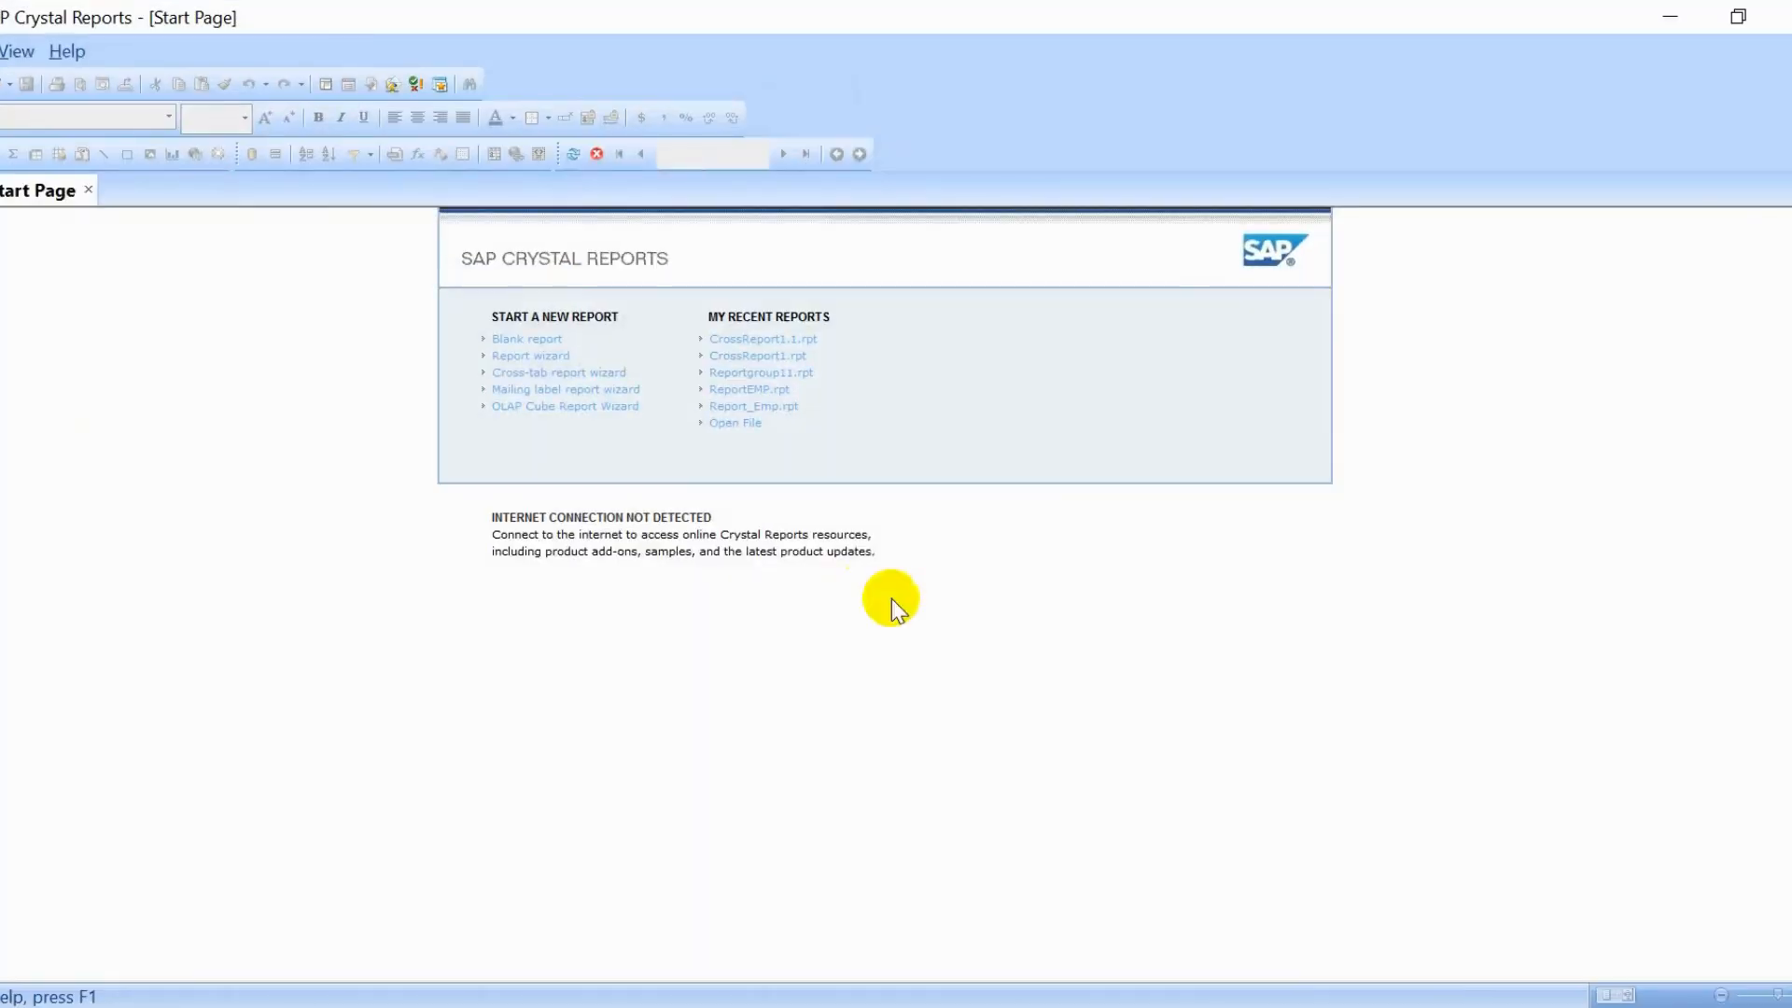
# Step: Switch to Crystal Reports, start a cross-tab report wizard, and add the copied query as a command on the AdventureWorks2017 connection
pyautogui.click(577, 372)
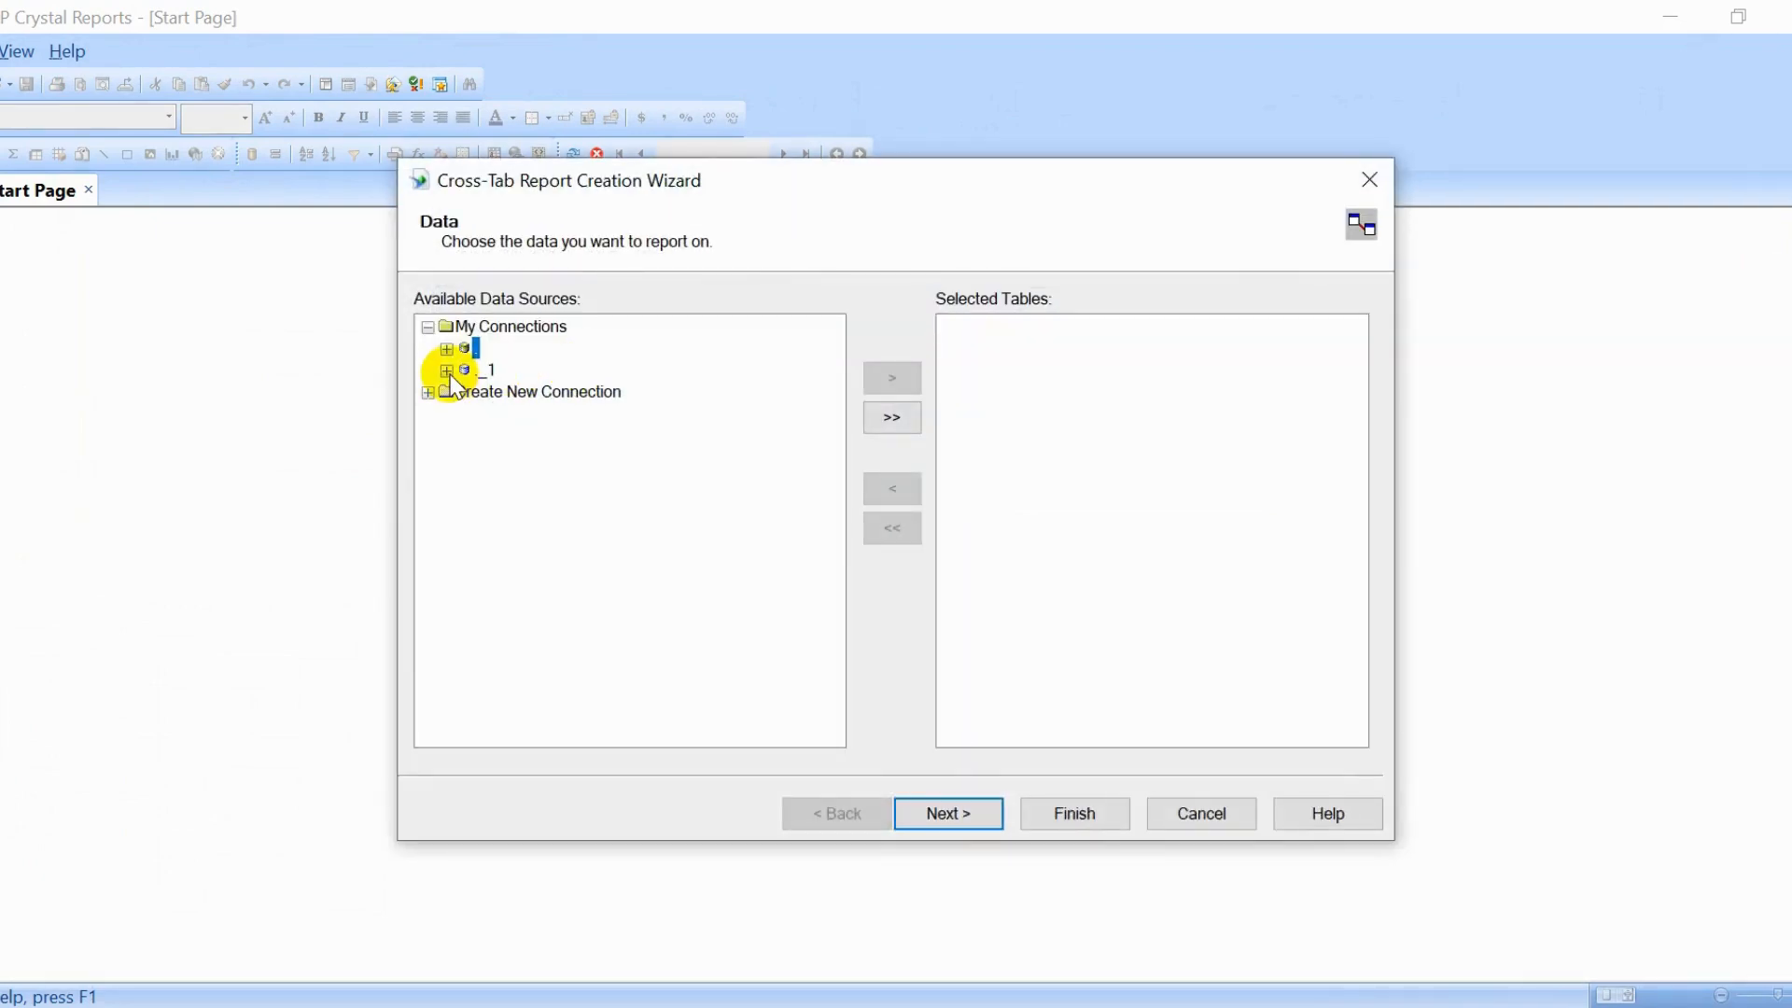
pyautogui.click(447, 370)
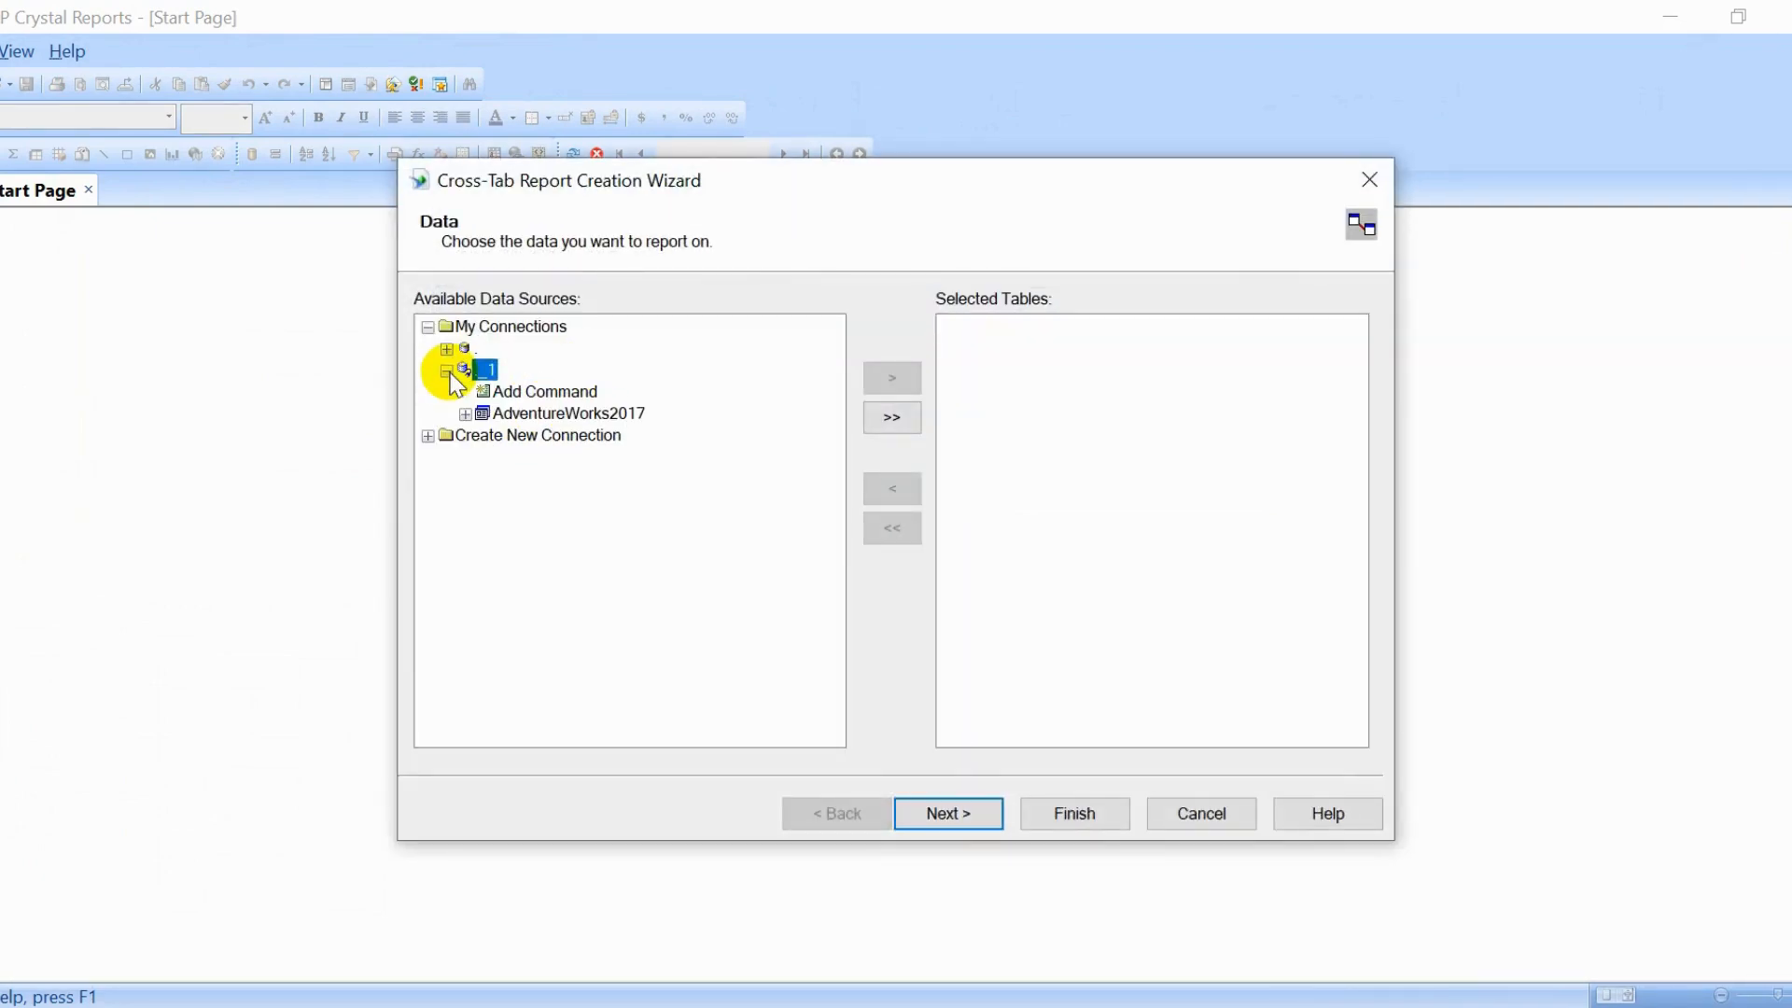
pyautogui.doubleClick(515, 392)
pyautogui.click(688, 392)
pyautogui.hotkey('ctrl', 'v')
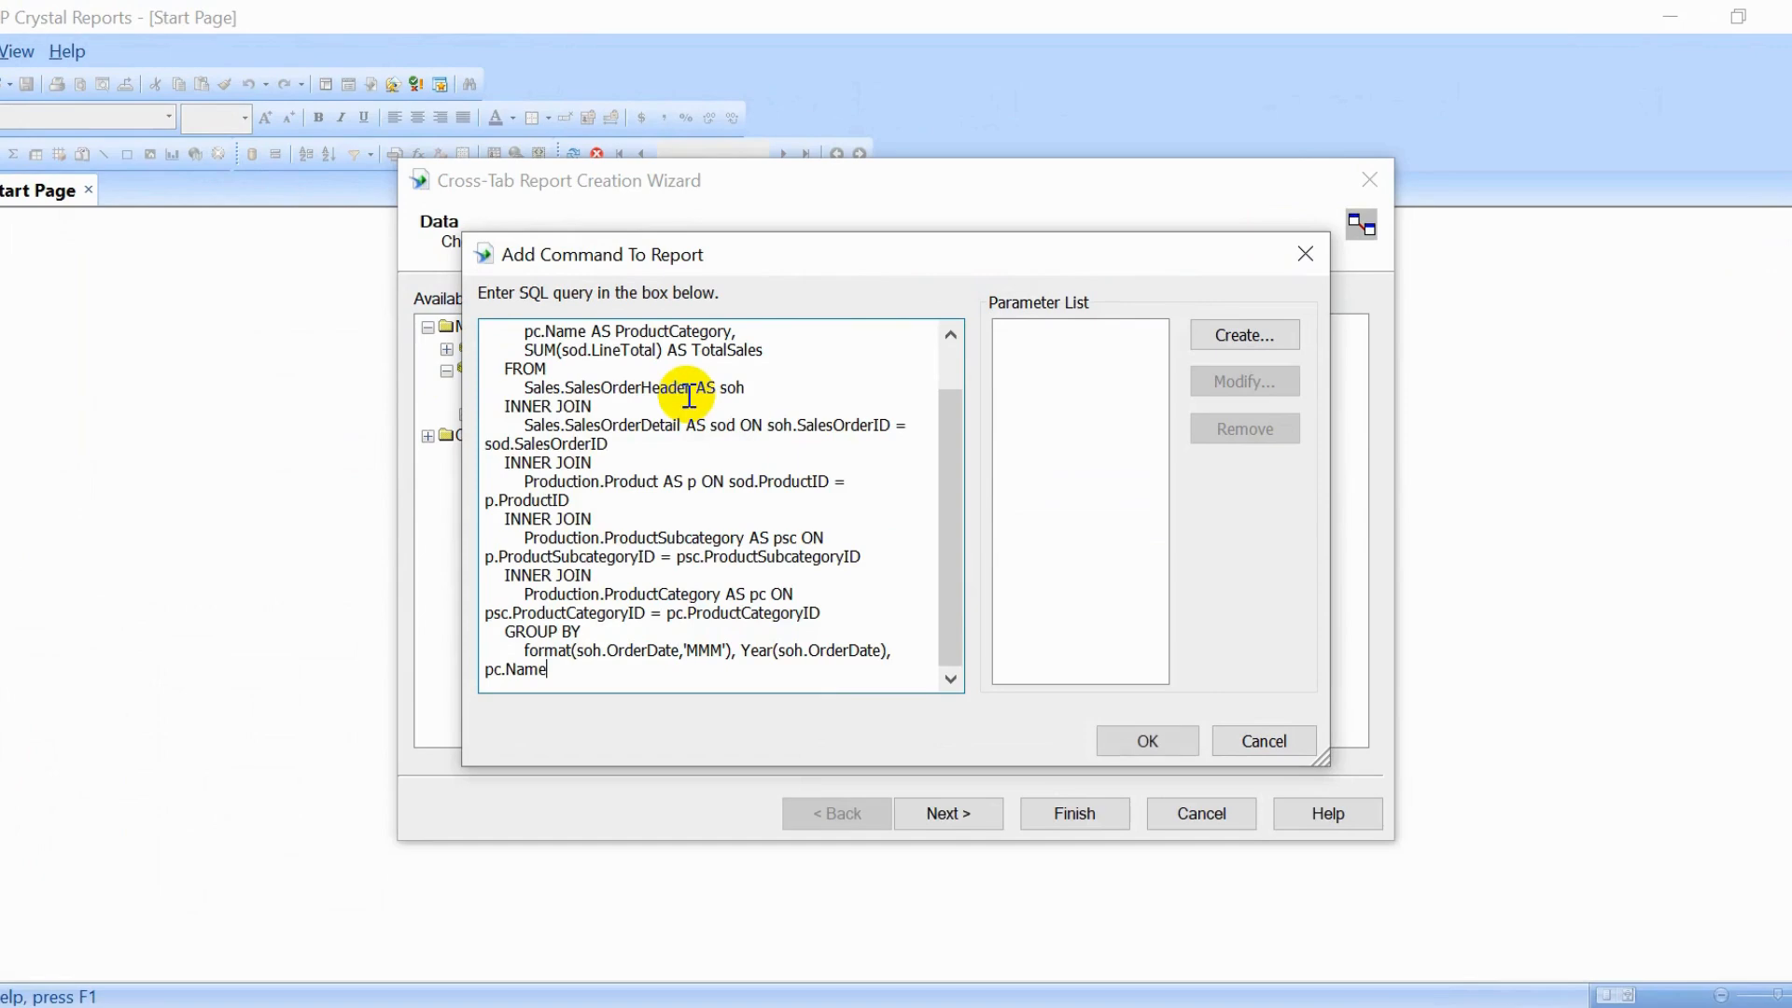
pyautogui.click(1147, 740)
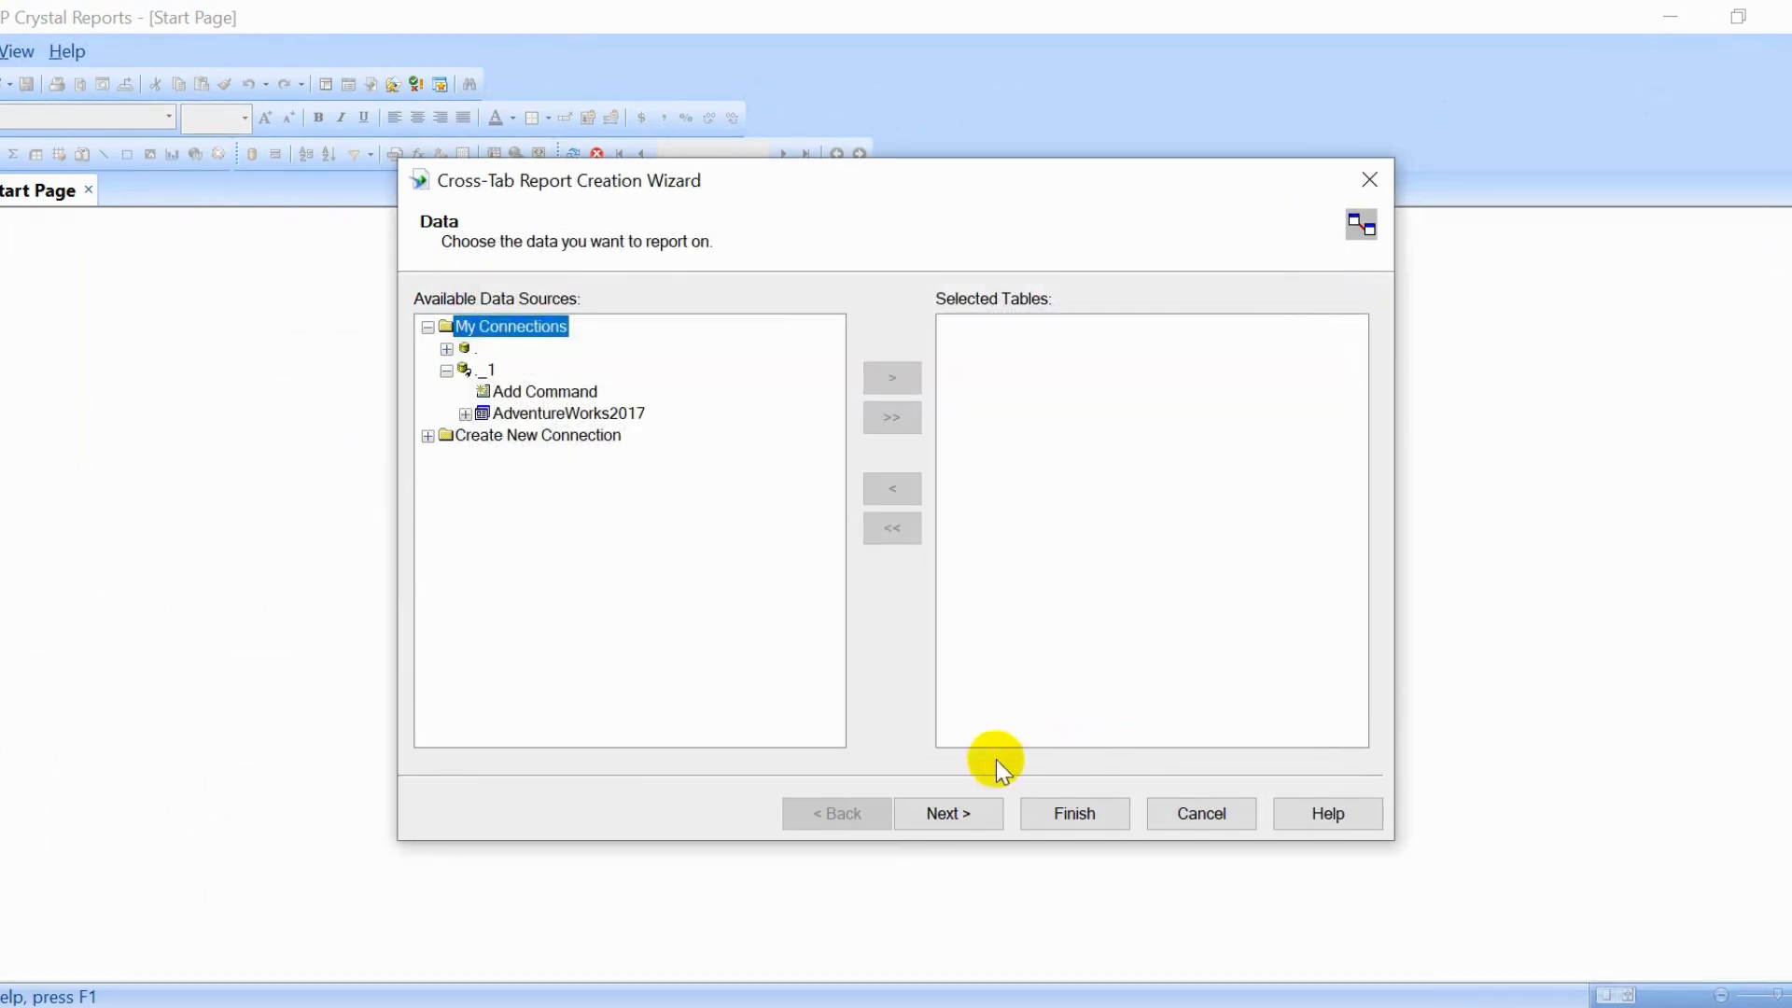
pyautogui.click(937, 817)
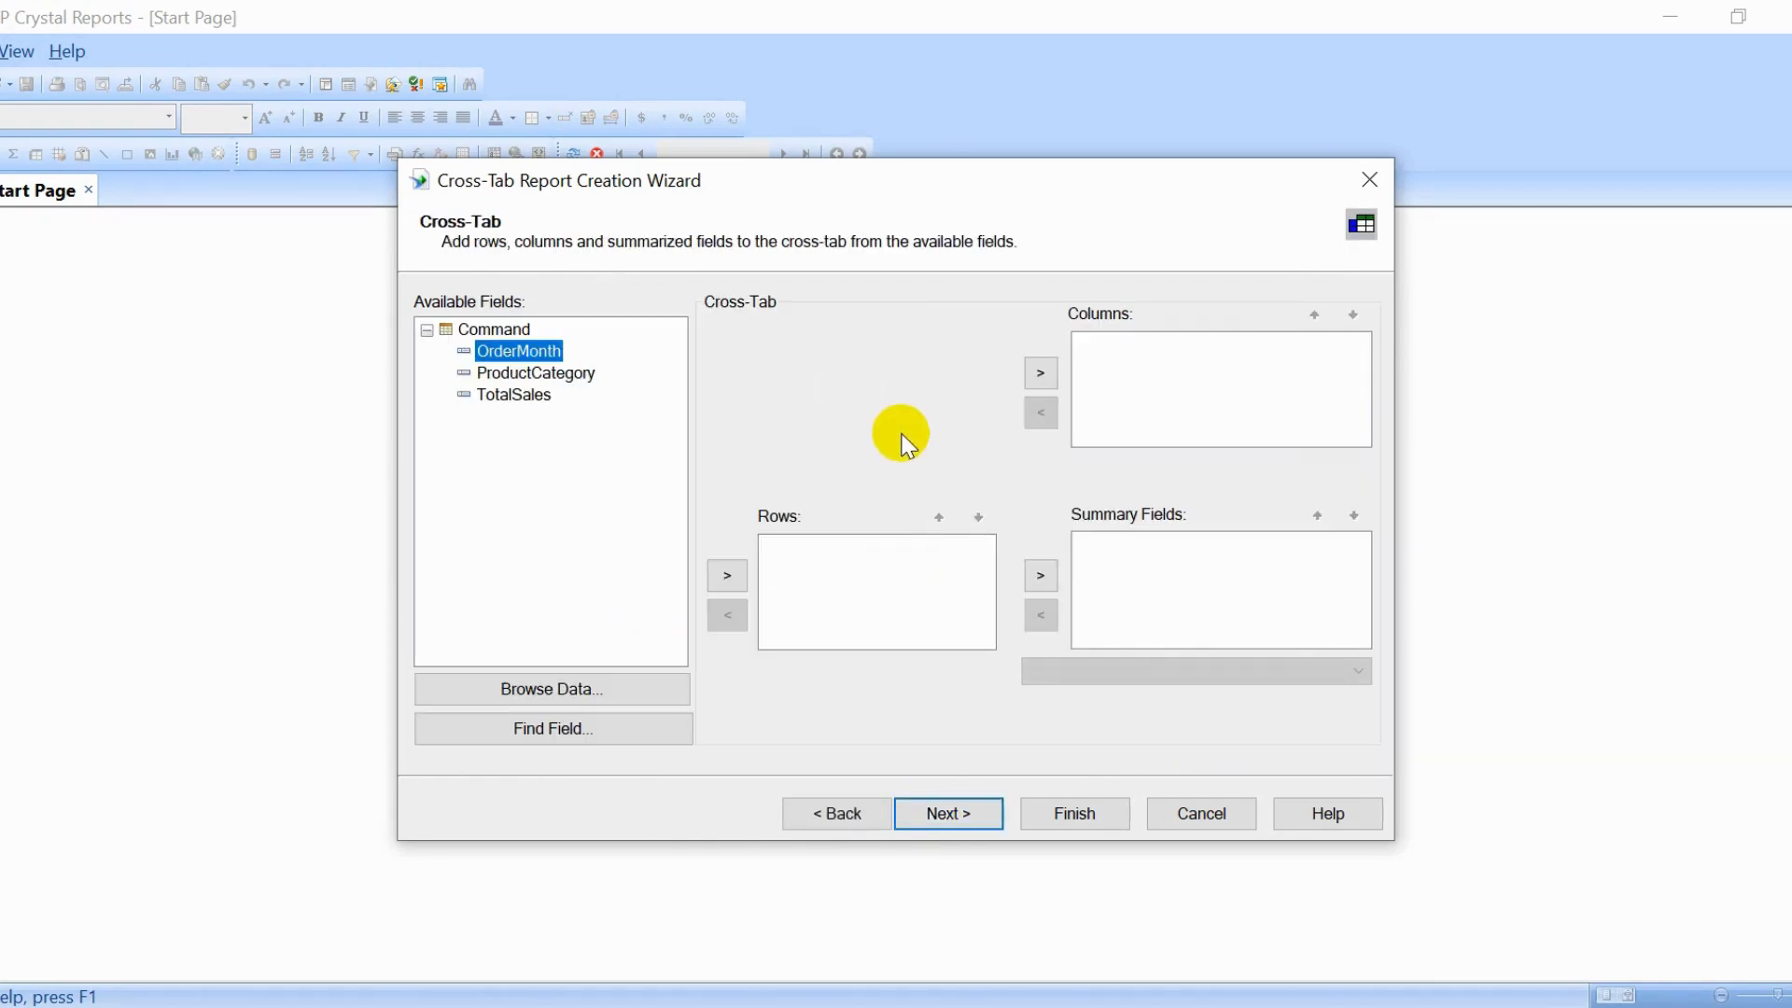
# Step: Assign ProductCategory to the cross-tab's columns, OrderMonth to its rows and TotalSales to its summary fields
pyautogui.click(560, 373)
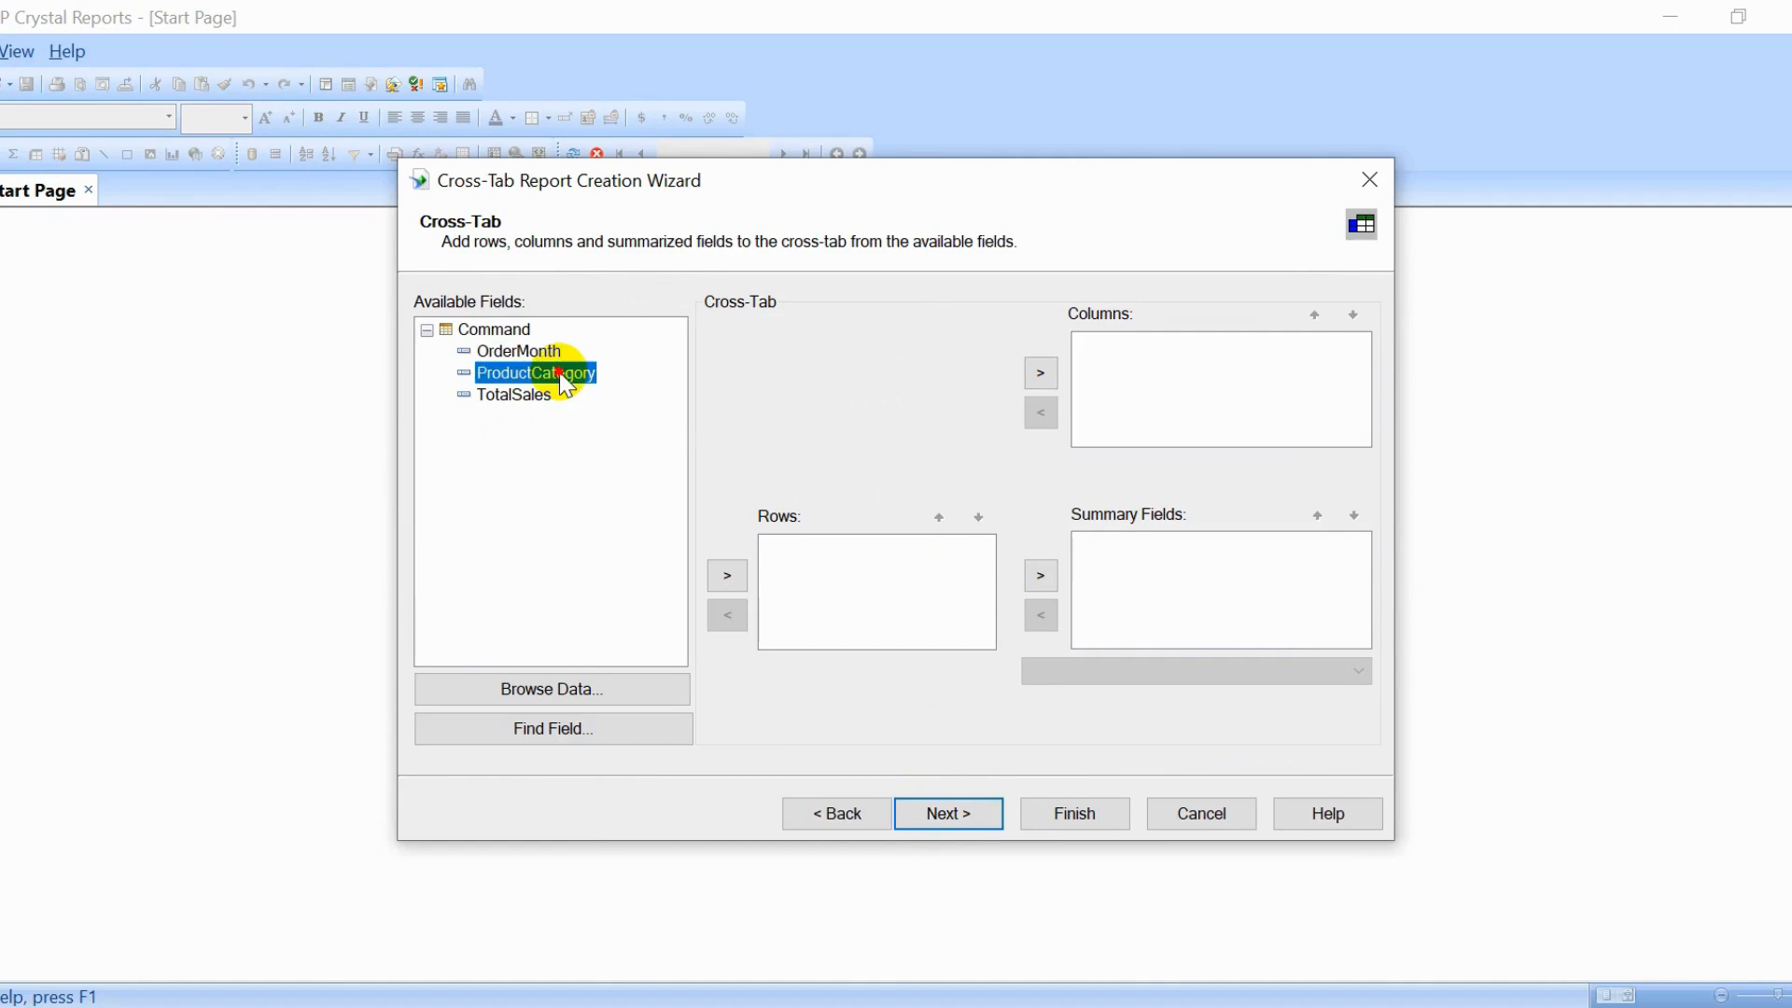
pyautogui.click(1033, 373)
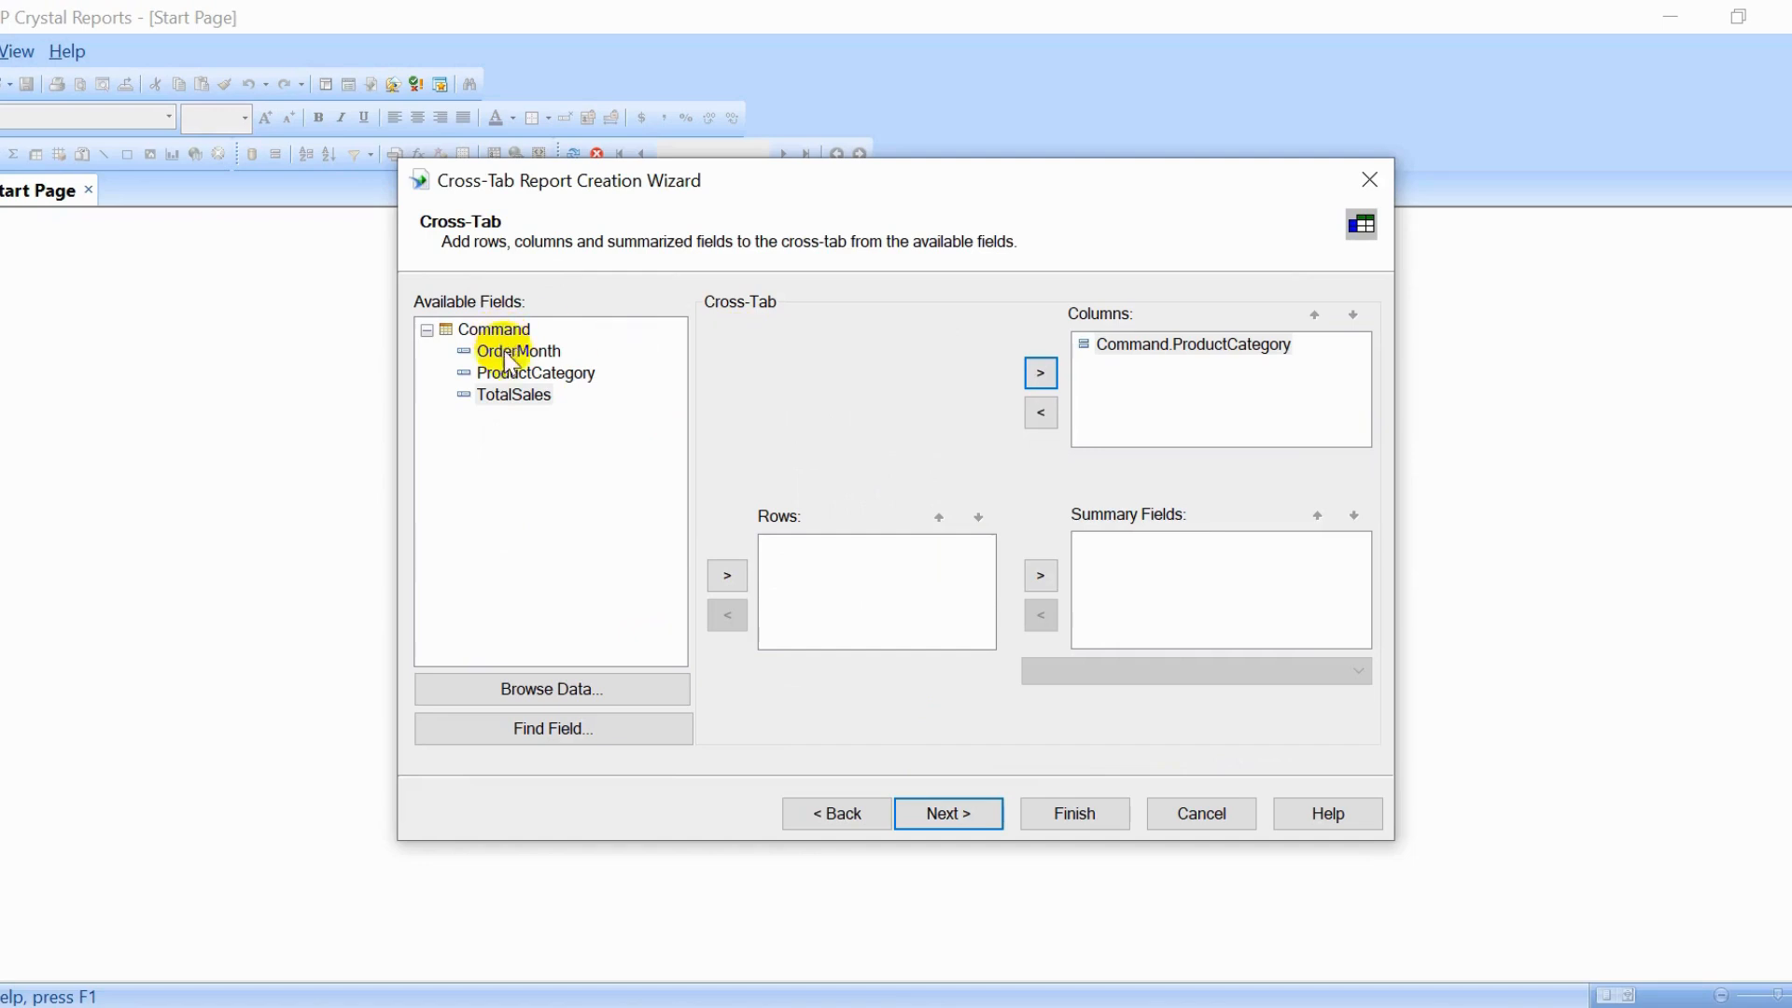
pyautogui.click(542, 351)
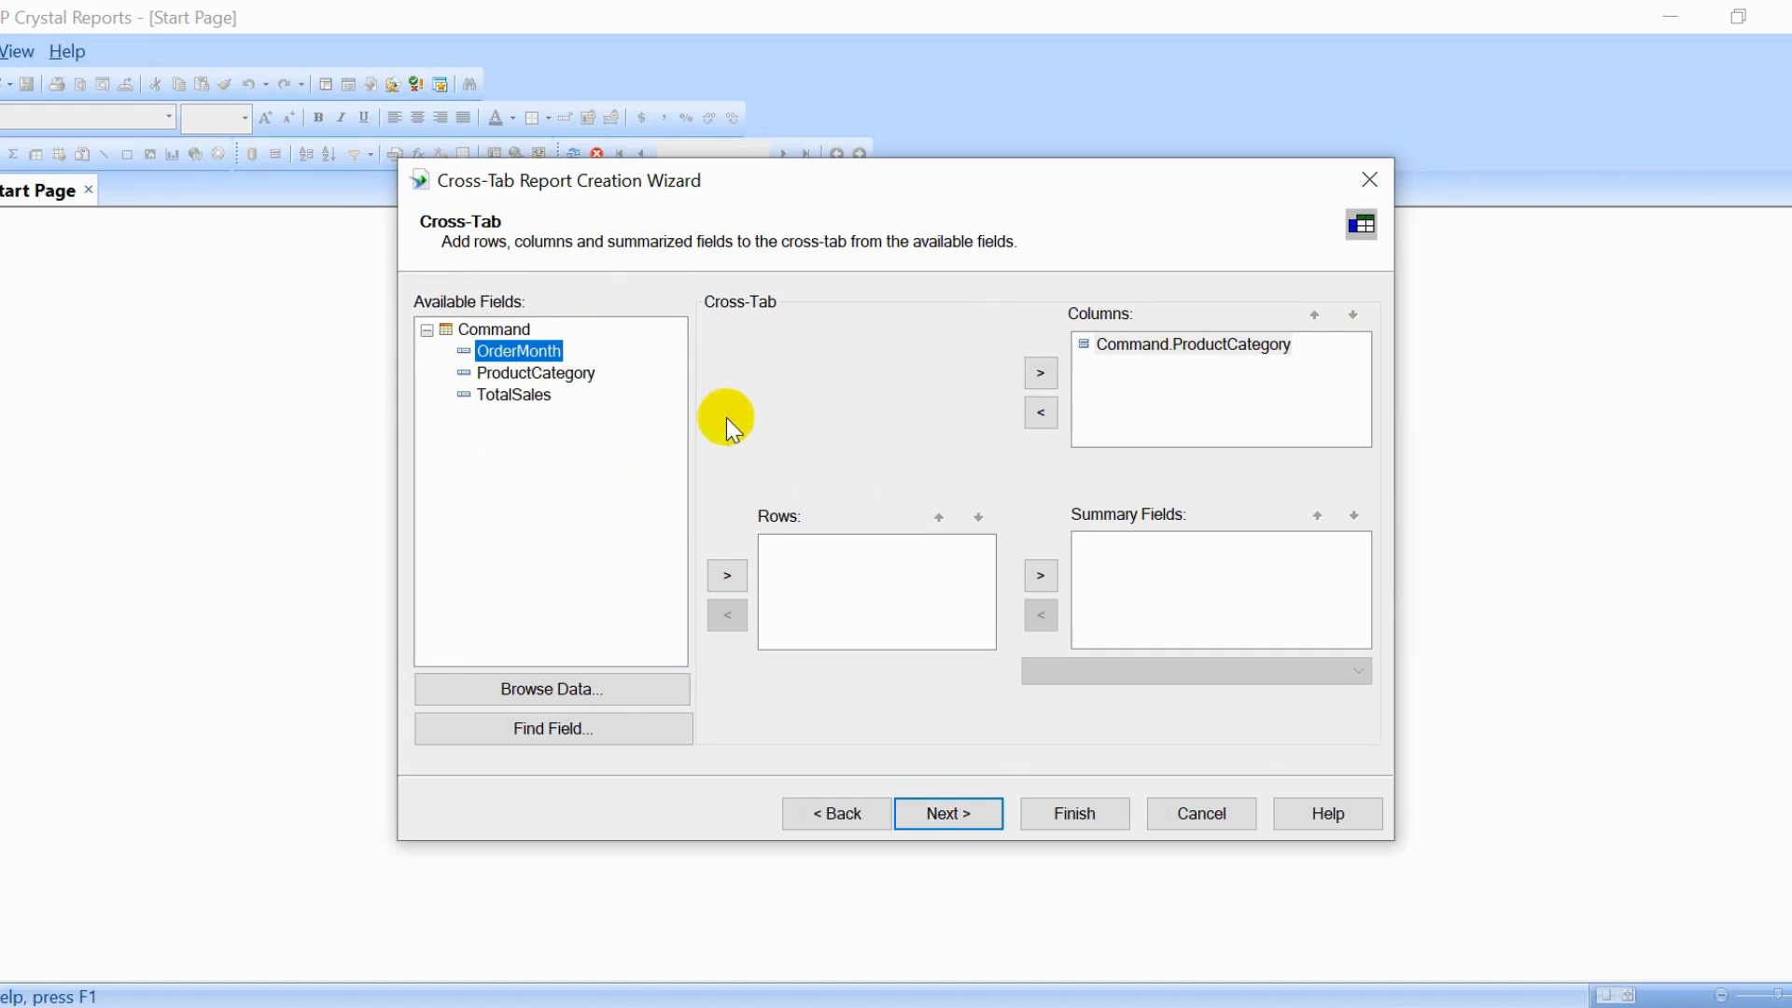
pyautogui.click(728, 571)
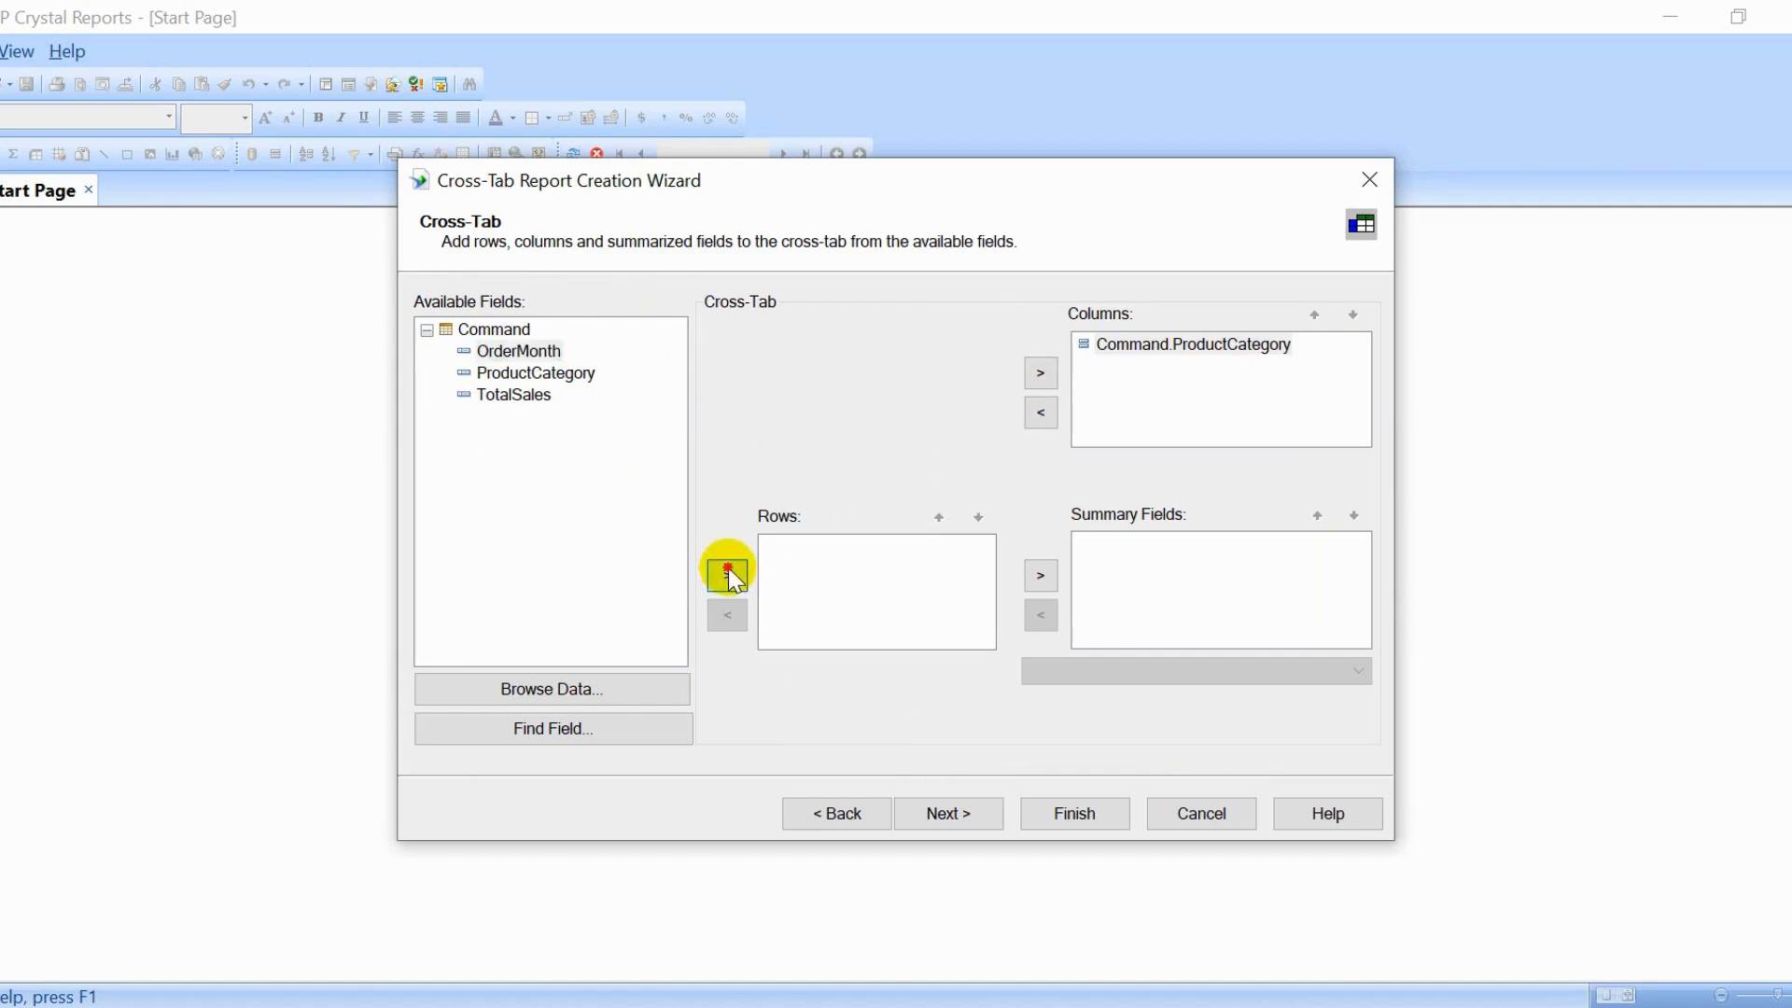
pyautogui.click(527, 398)
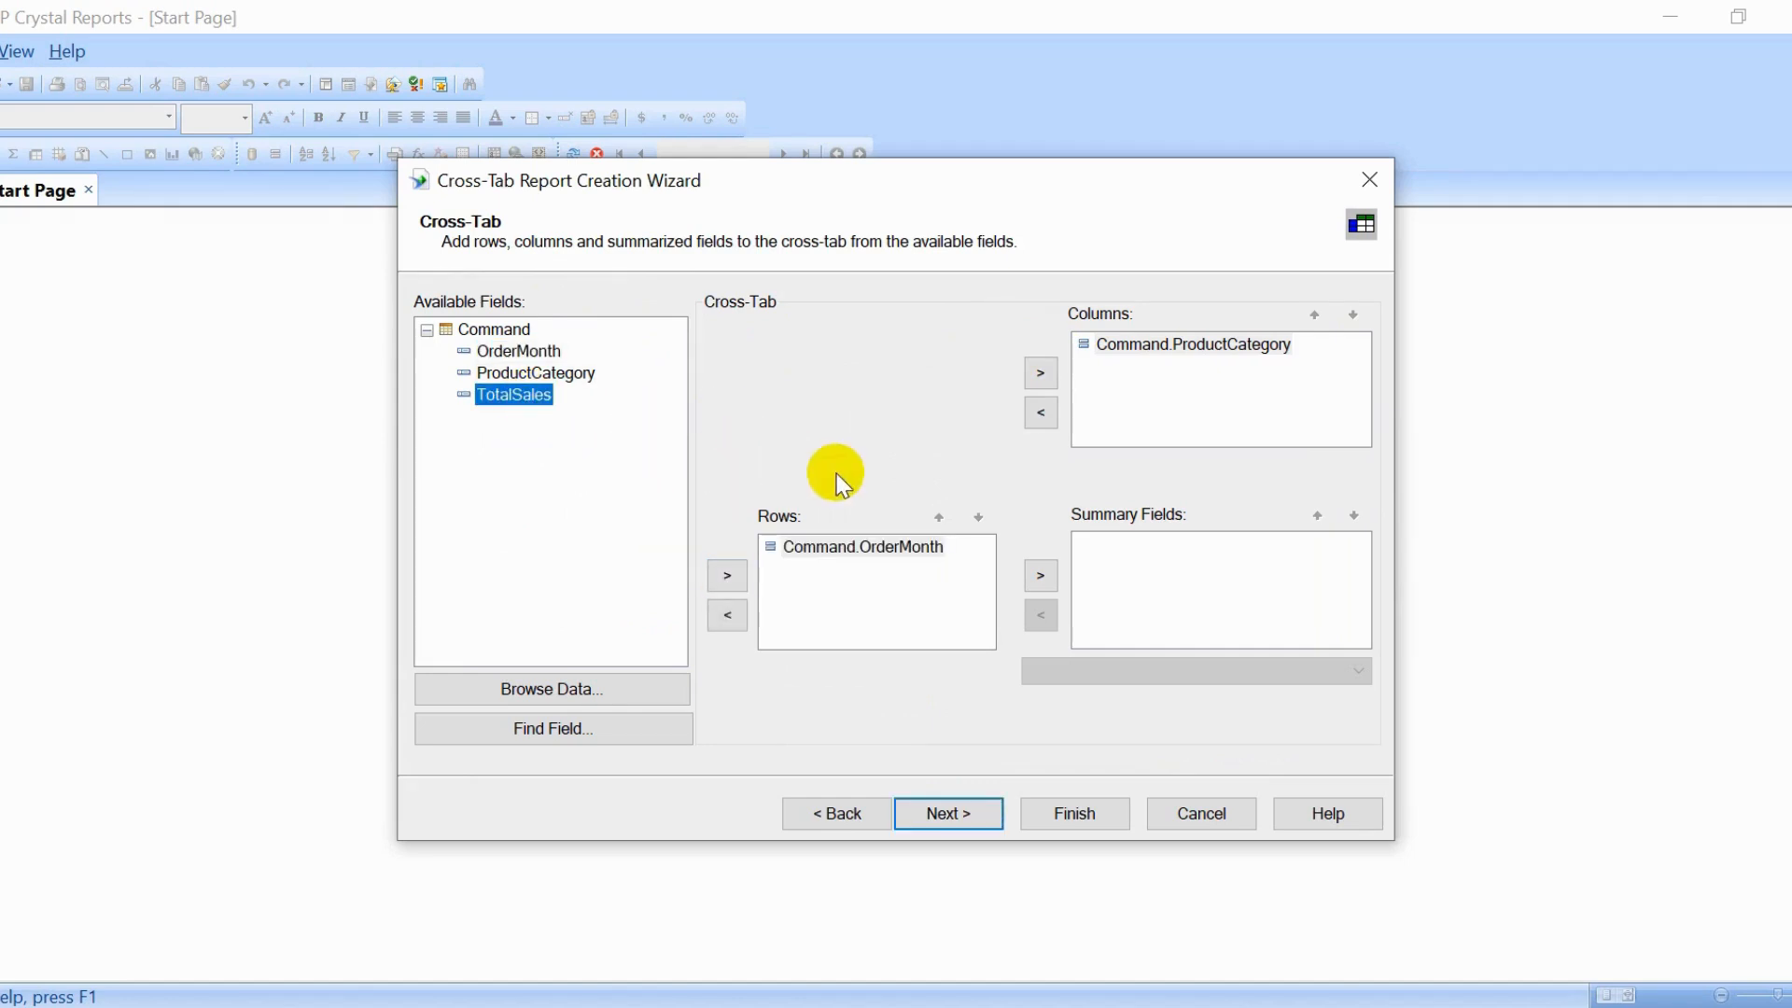
pyautogui.click(1038, 575)
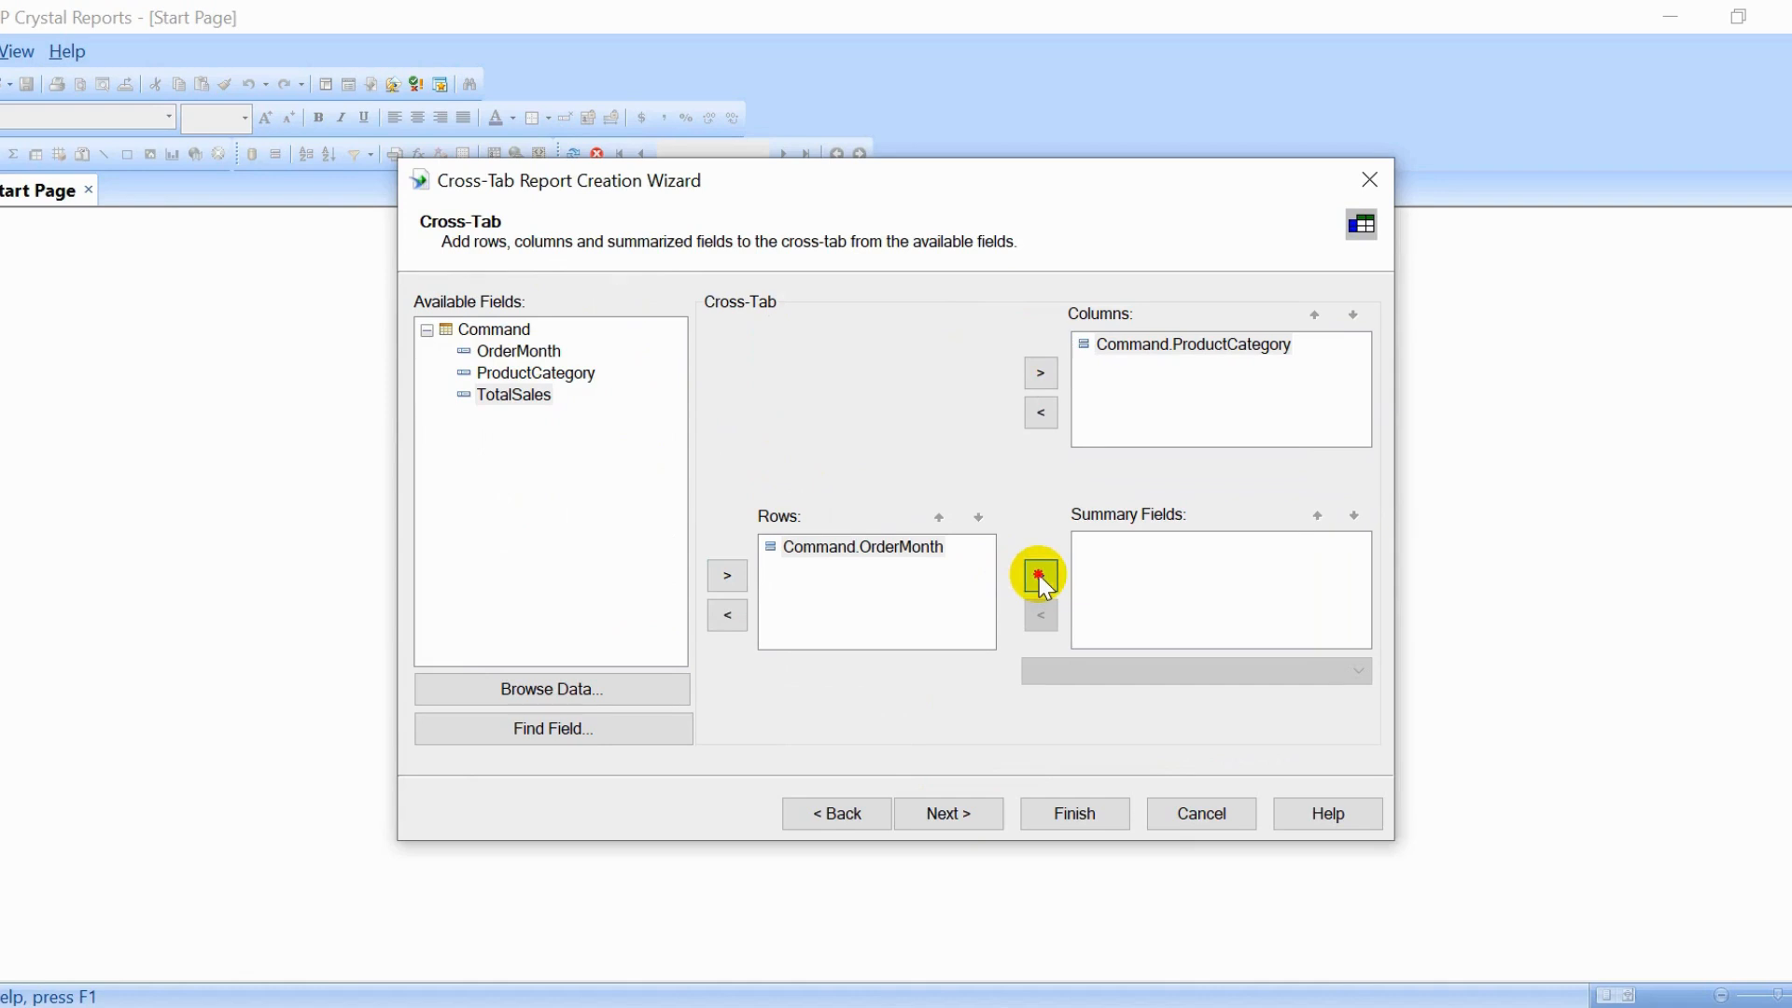
# Step: Finish the cross-tab report with no chart, no record filter and the Original grid style
pyautogui.click(943, 814)
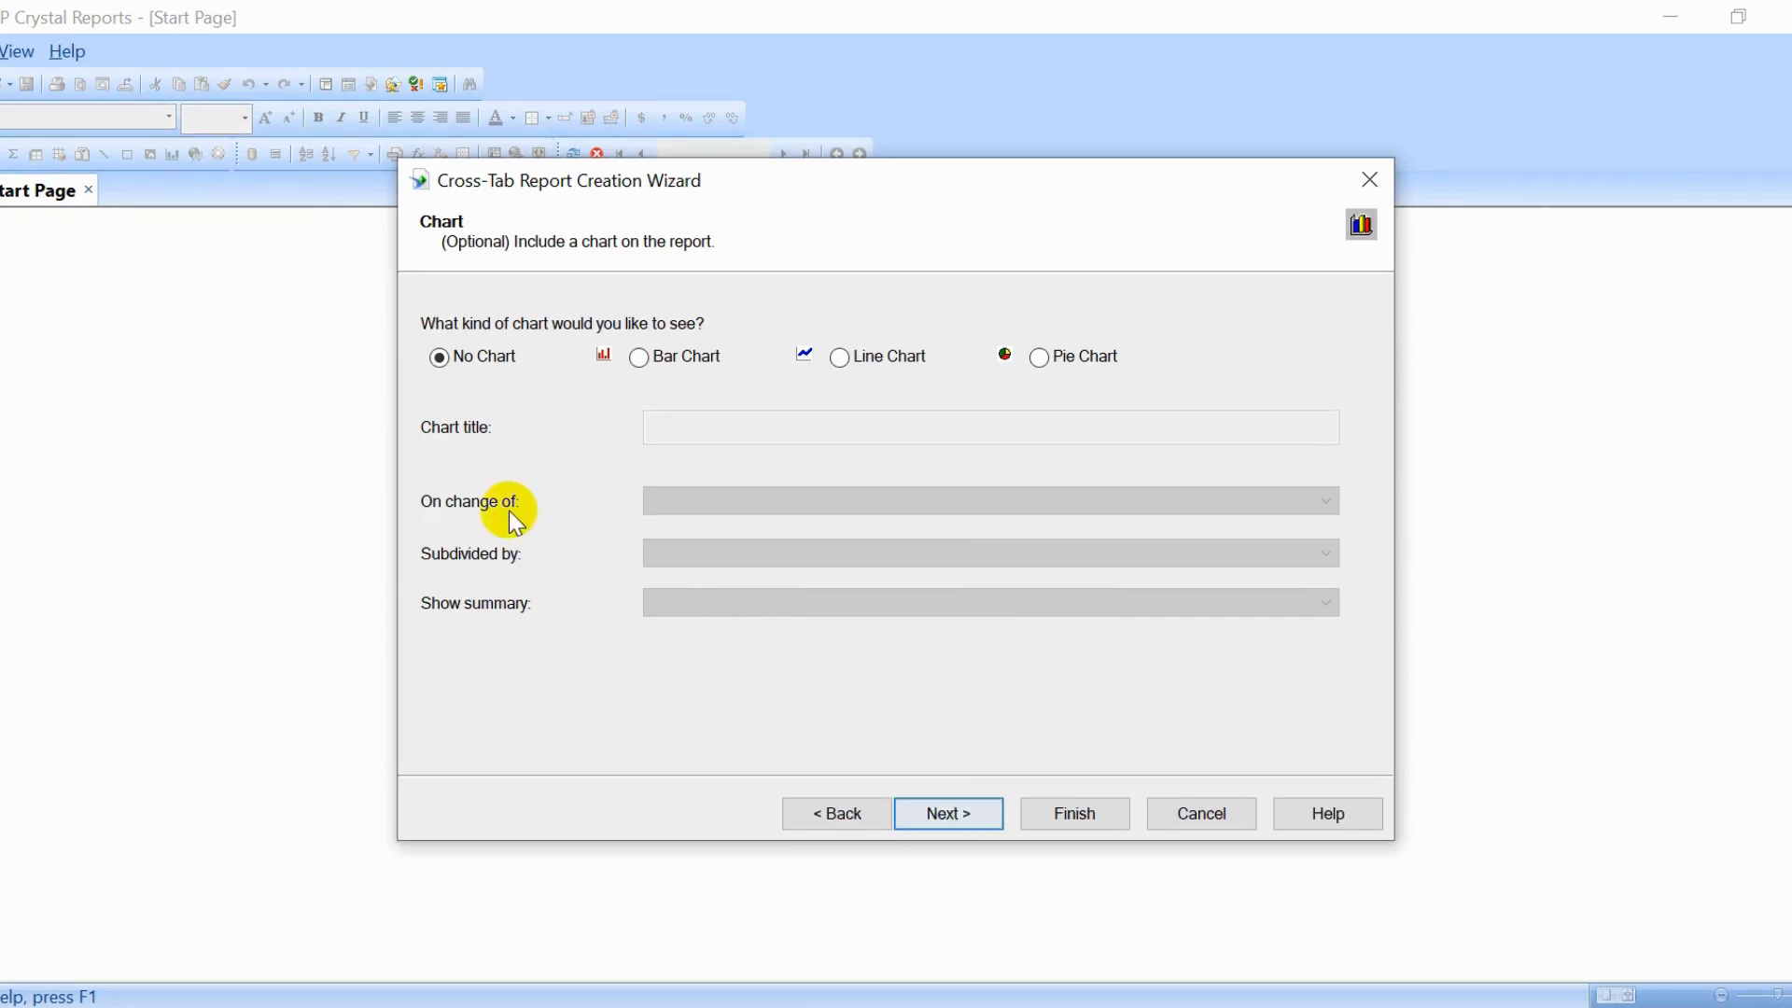
pyautogui.click(996, 809)
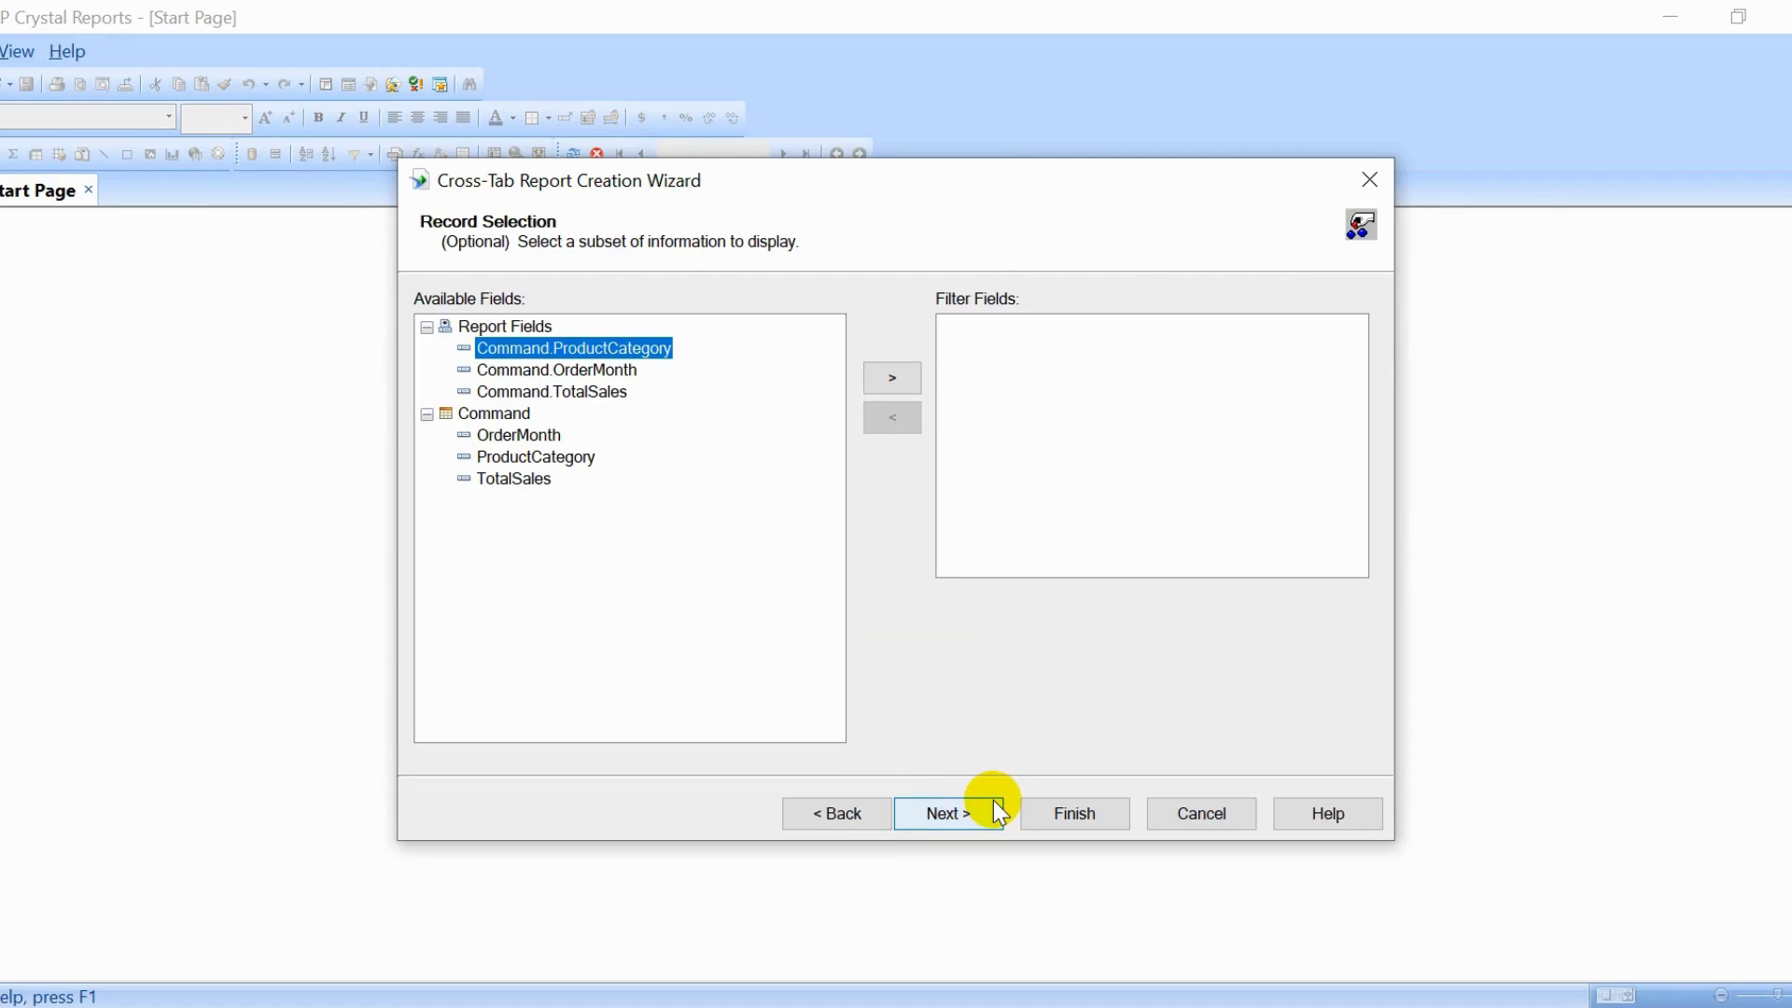
pyautogui.click(996, 808)
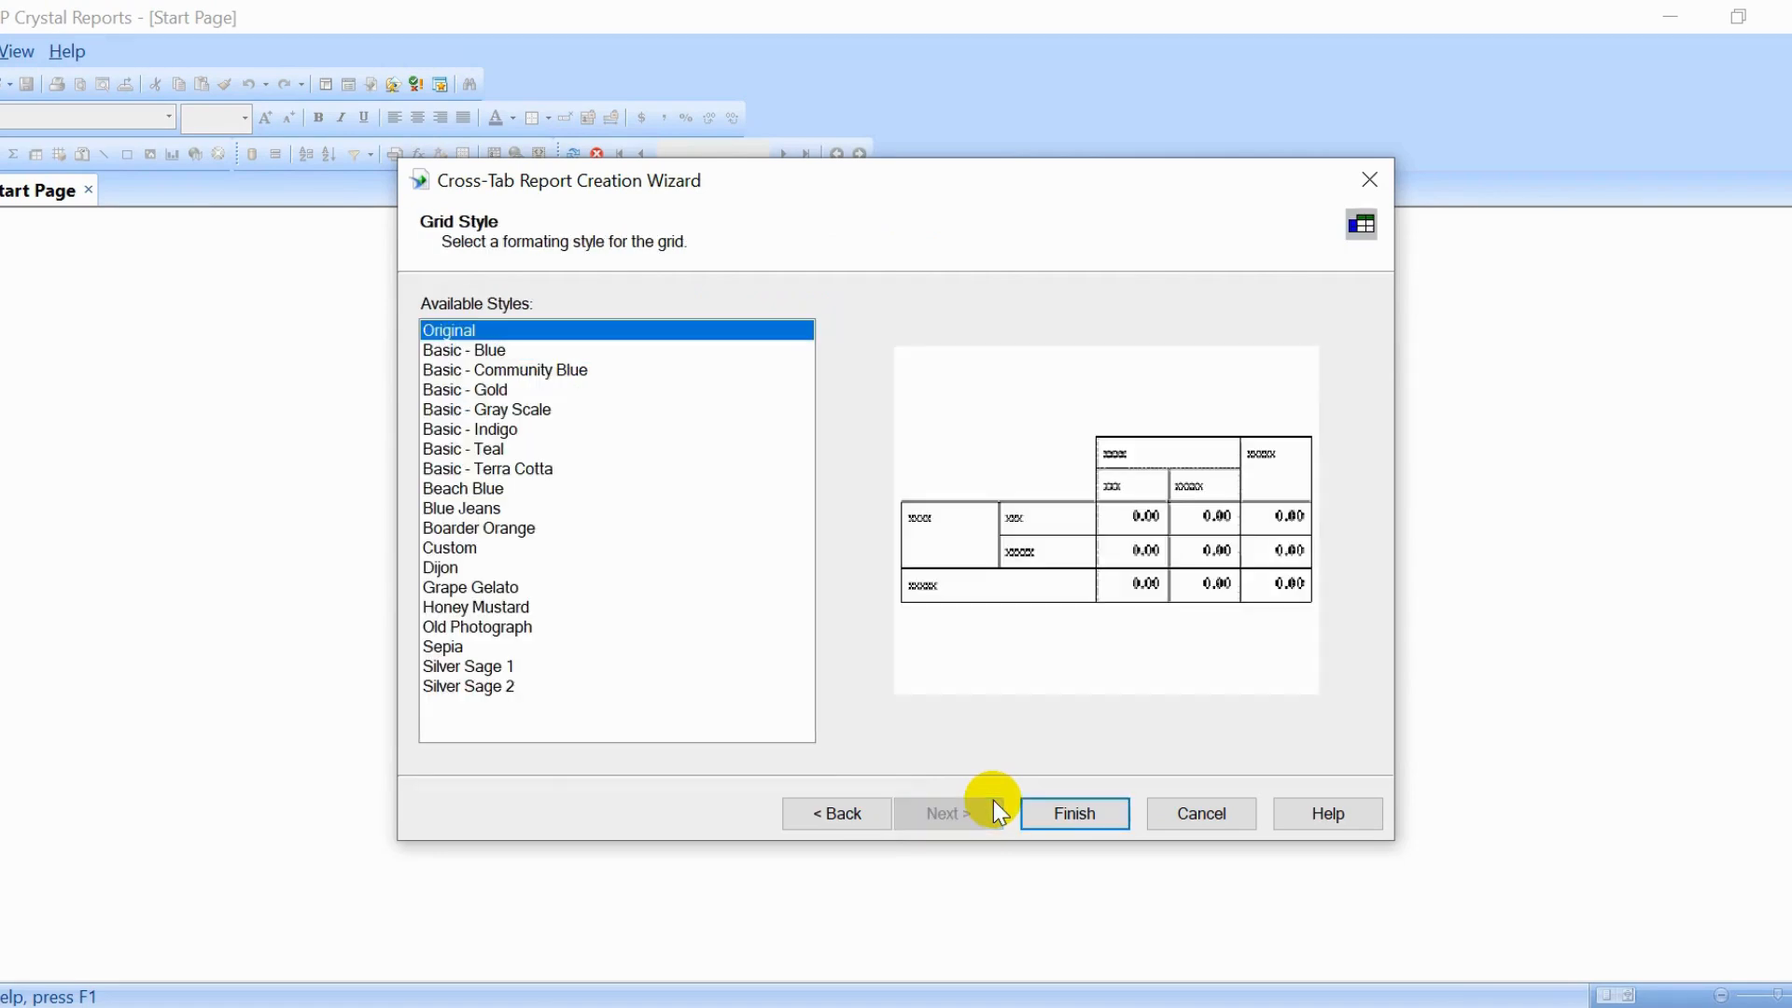
pyautogui.click(1076, 814)
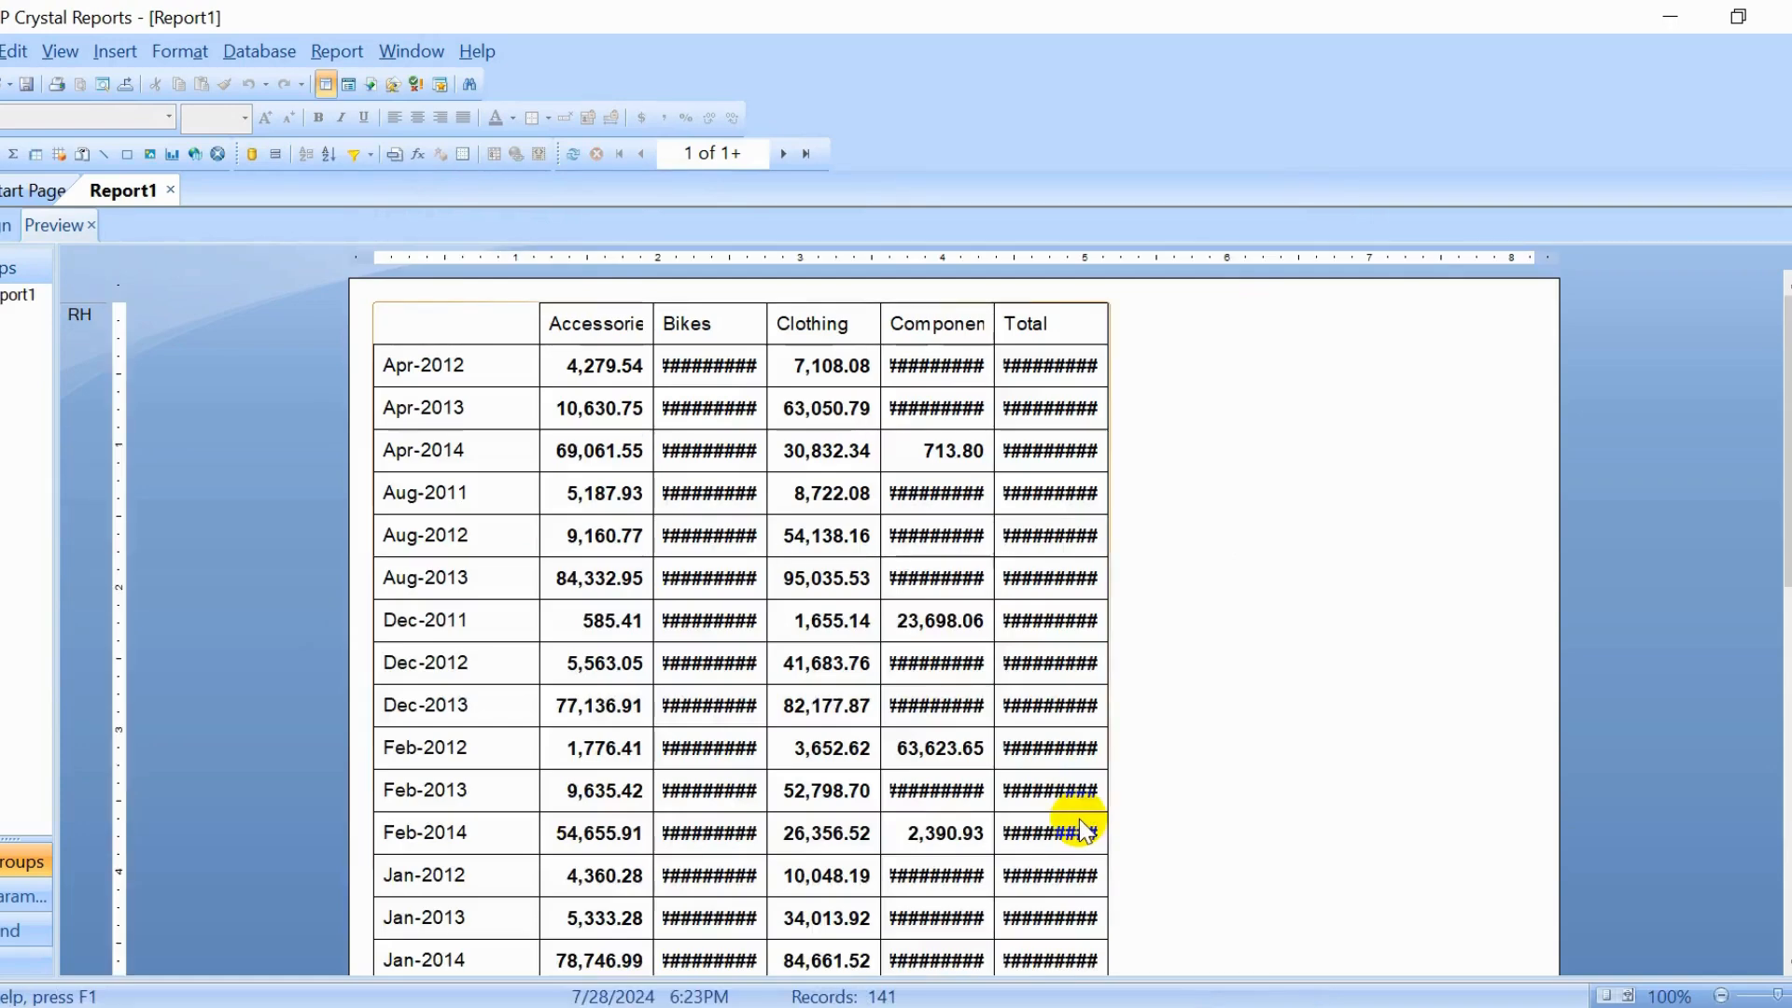
# Step: Widen the cross-tab's product category value columns to about 1.2 in so the sales amounts fit
pyautogui.click(715, 364)
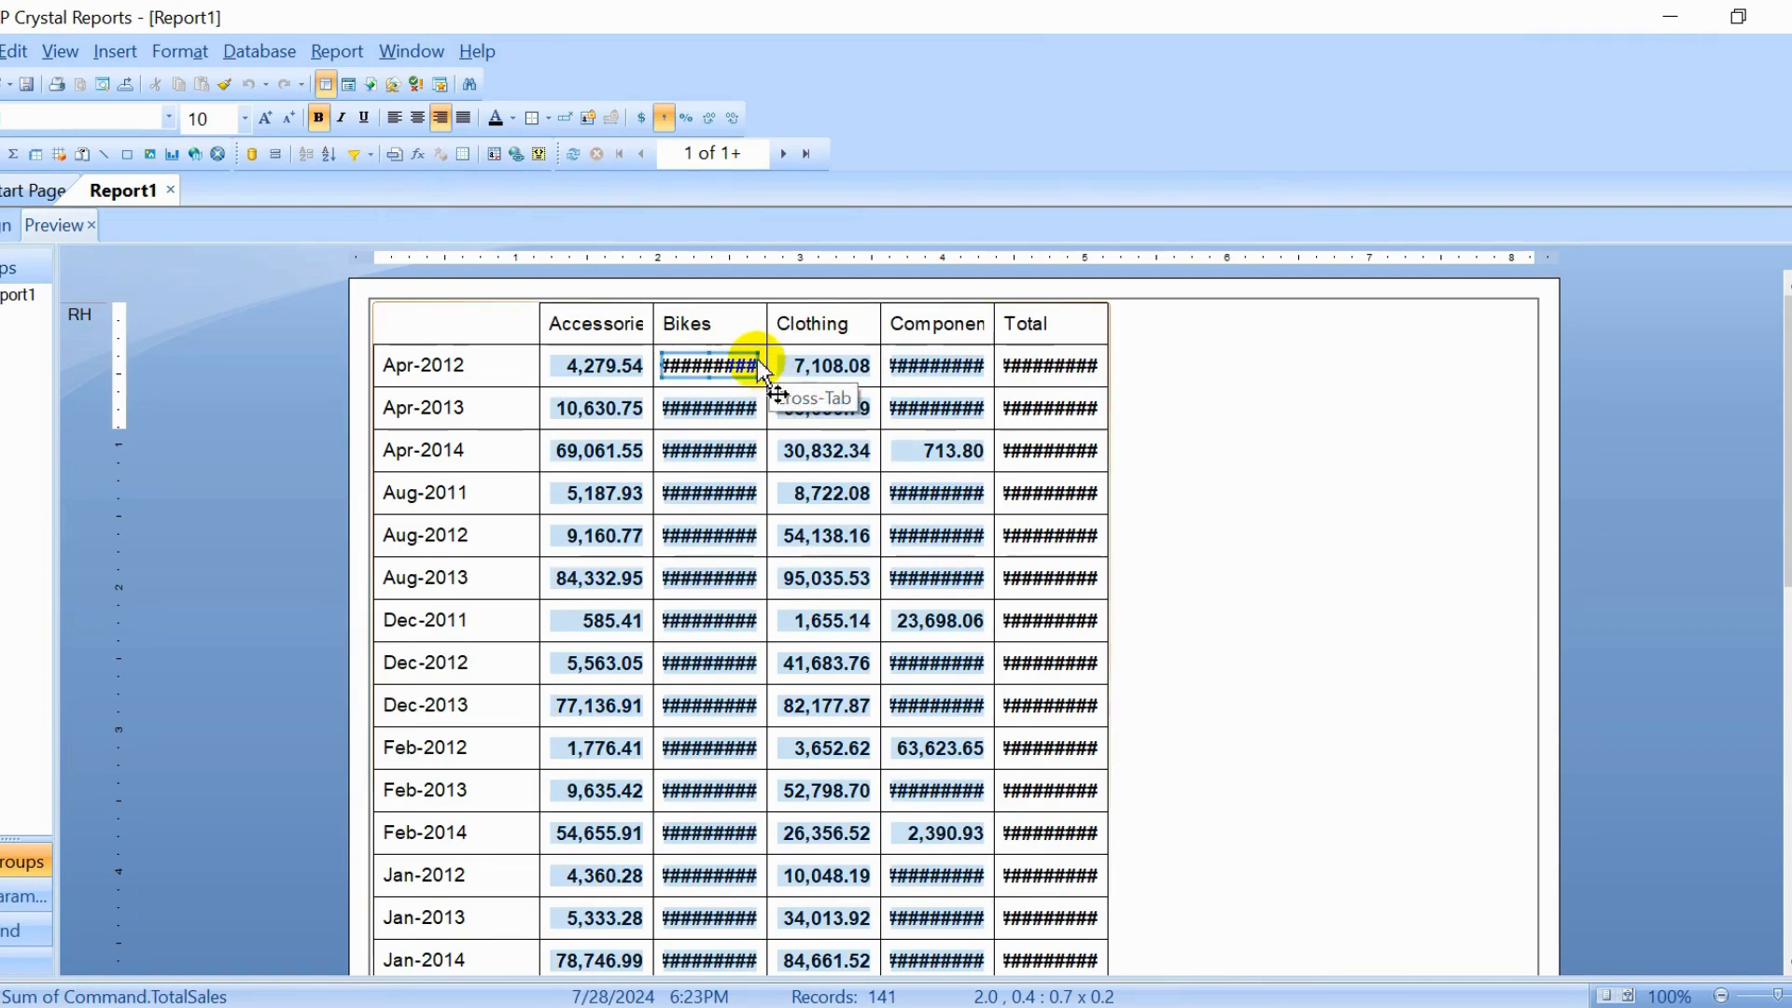
pyautogui.moveTo(756, 362); pyautogui.dragTo(773, 363)
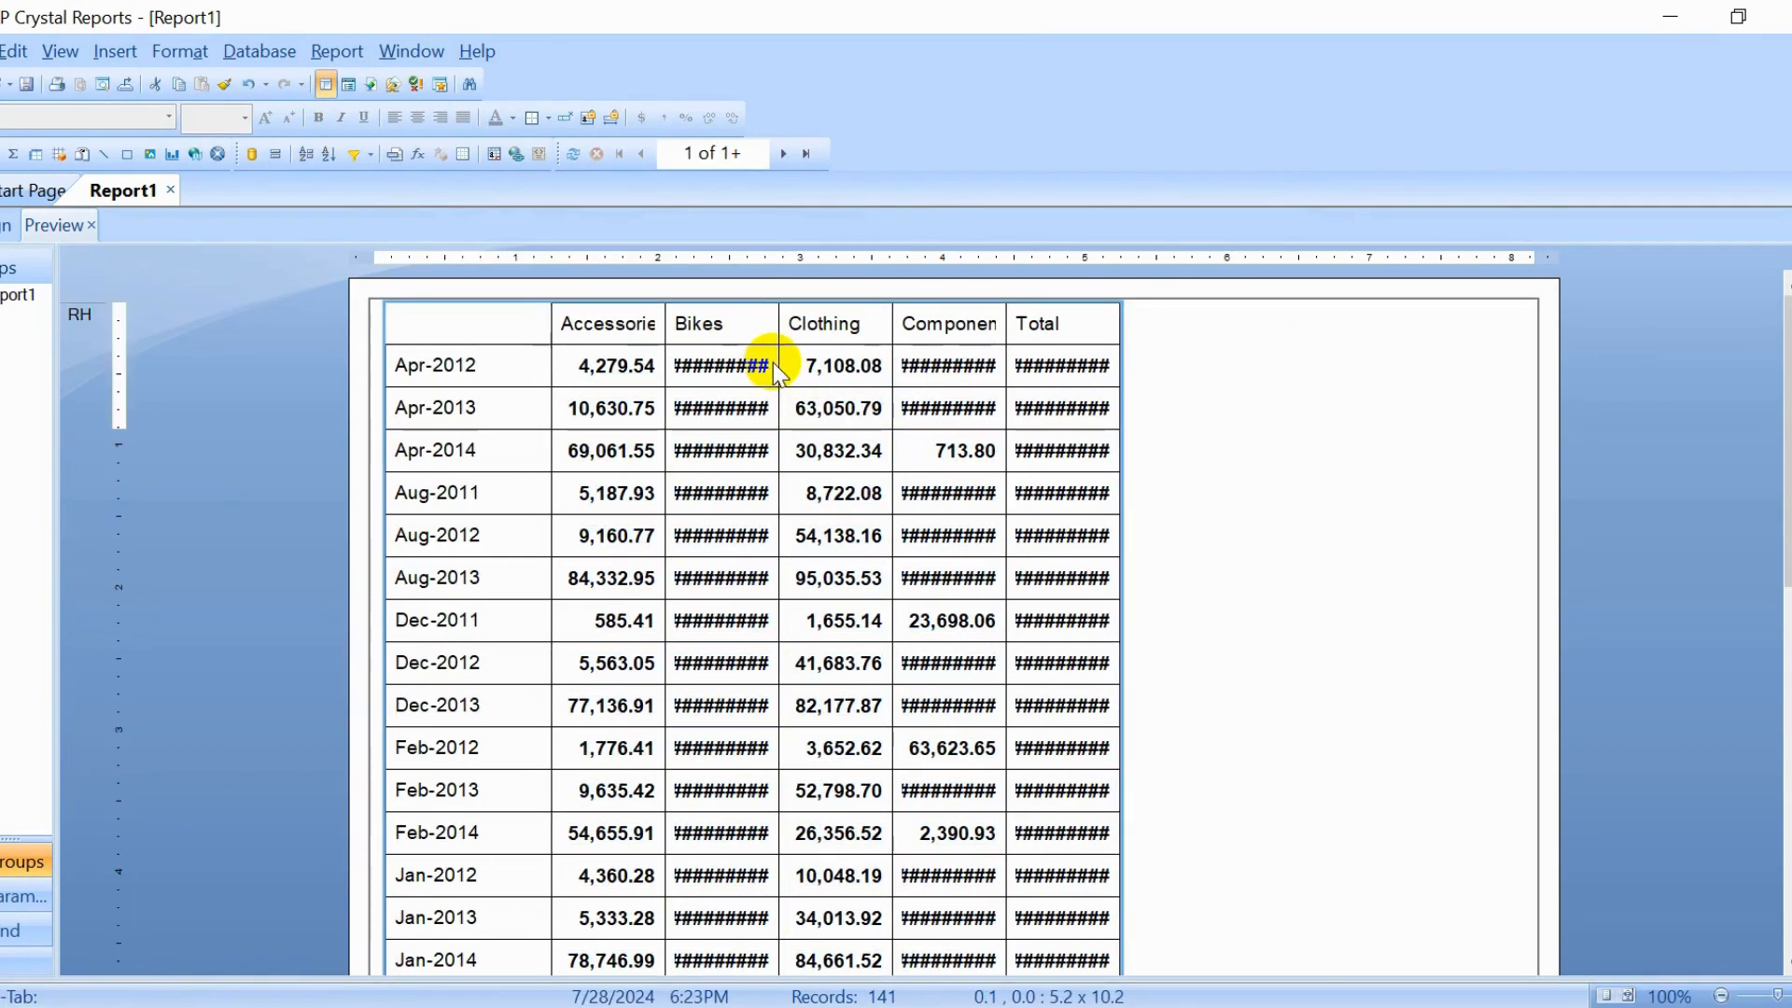
pyautogui.click(760, 365)
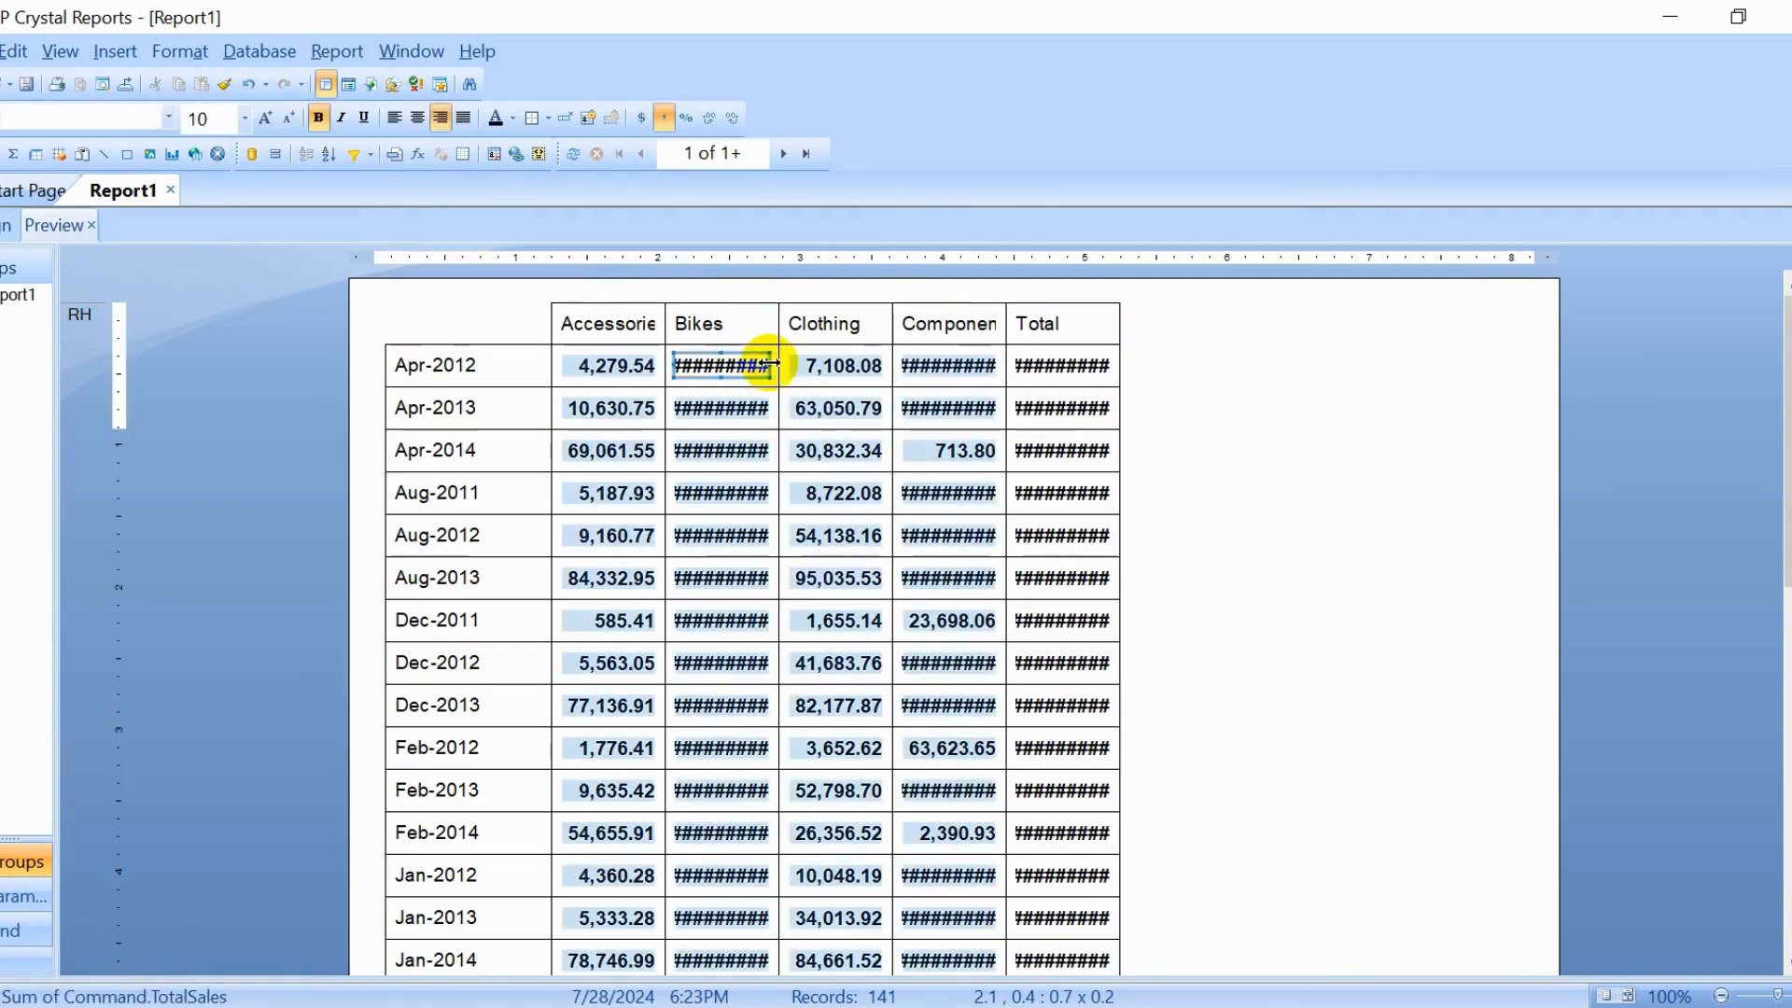
pyautogui.moveTo(773, 363); pyautogui.dragTo(838, 363)
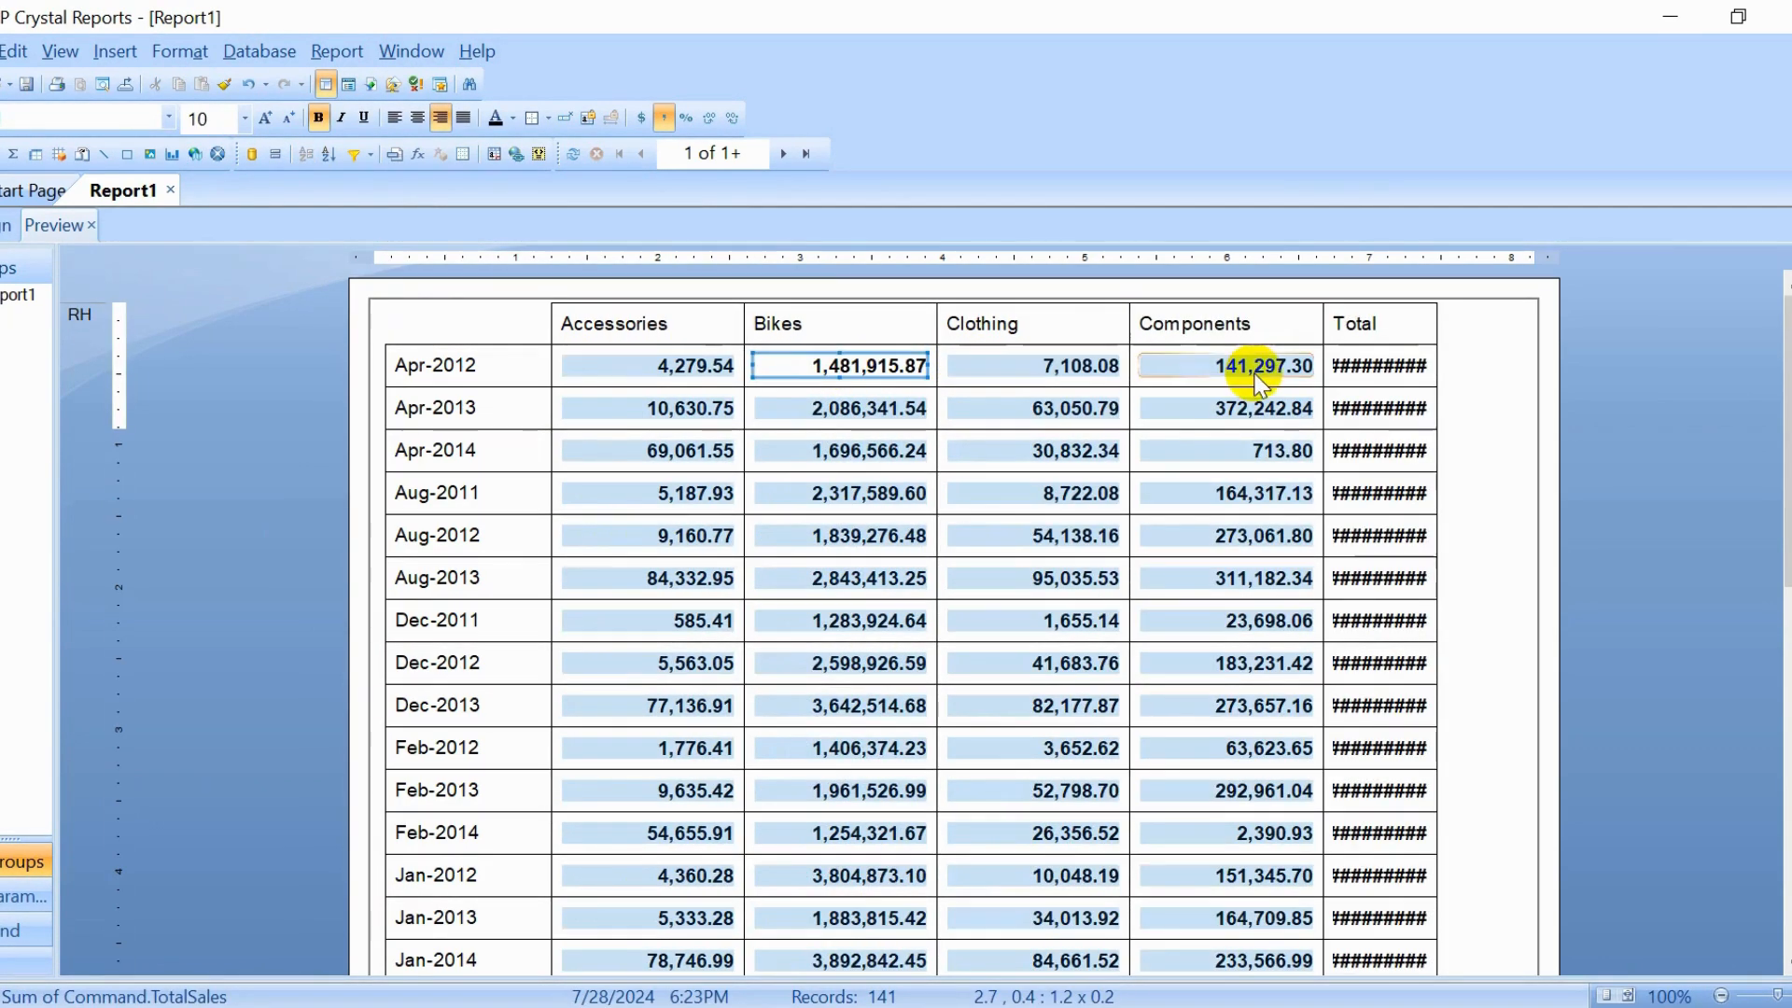
# Step: Widen the cross-tab's Total column to about 0.9 in so the monthly totals fit
pyautogui.click(1368, 364)
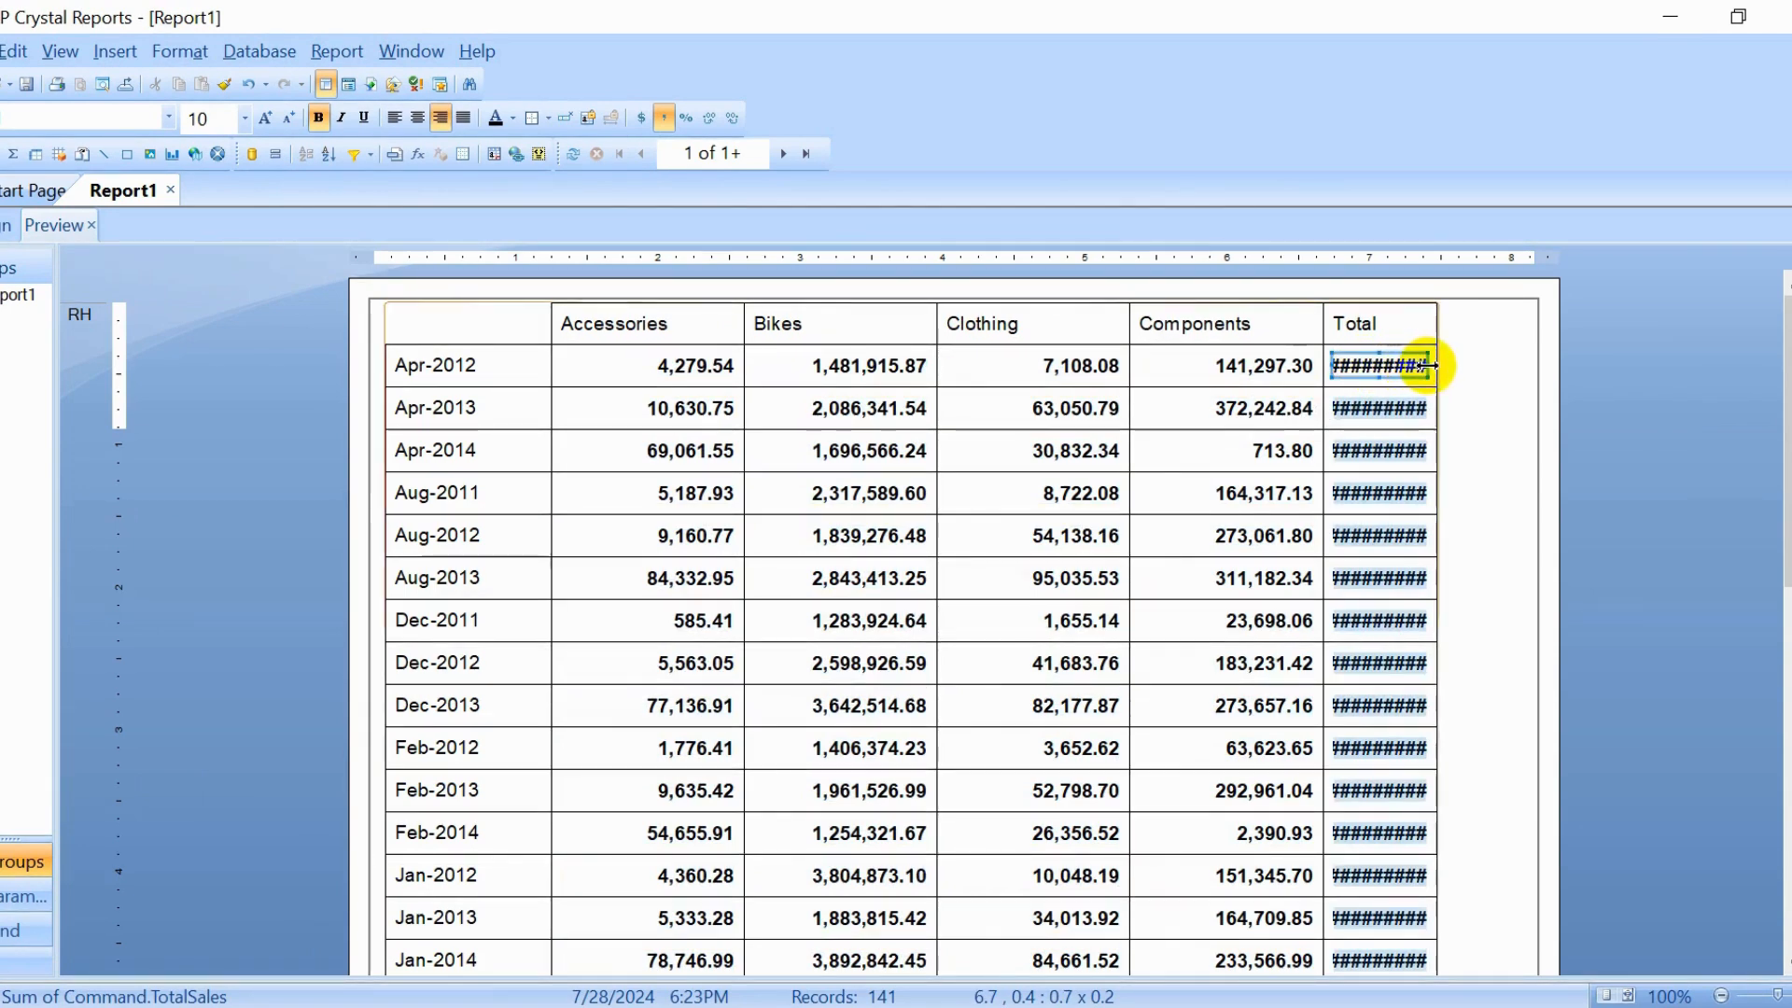
pyautogui.moveTo(1430, 364); pyautogui.dragTo(1464, 366)
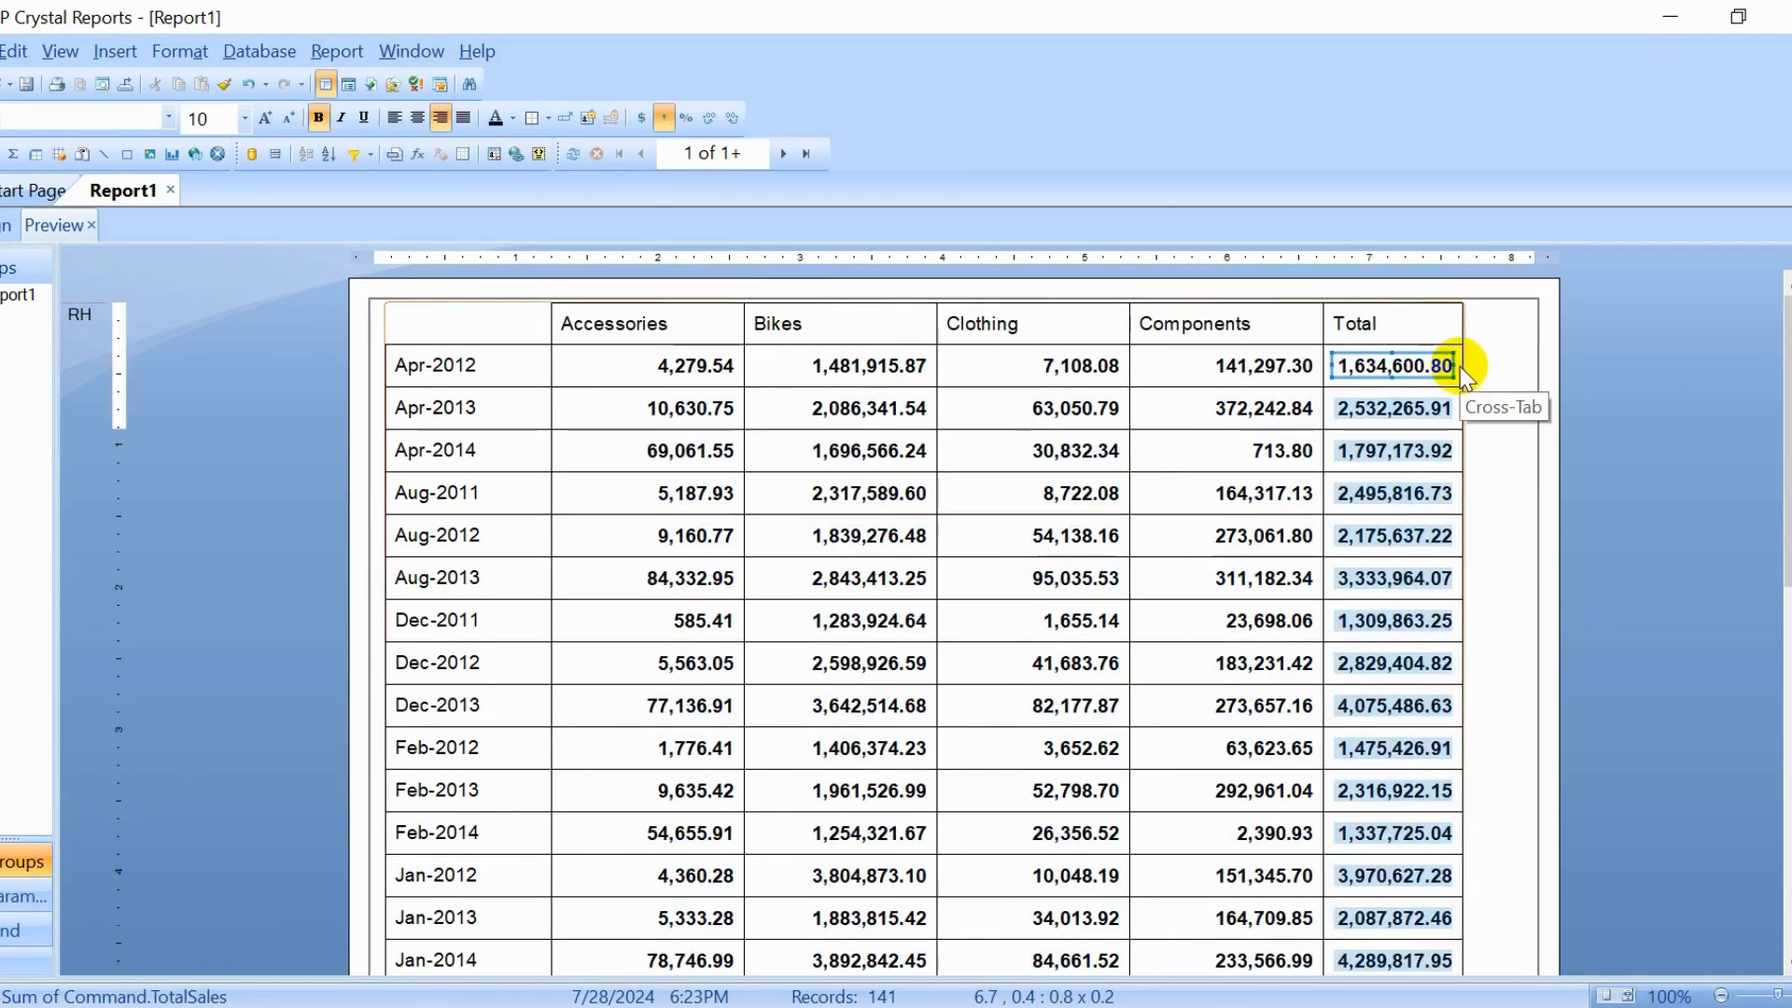
pyautogui.moveTo(1457, 365); pyautogui.dragTo(1471, 365)
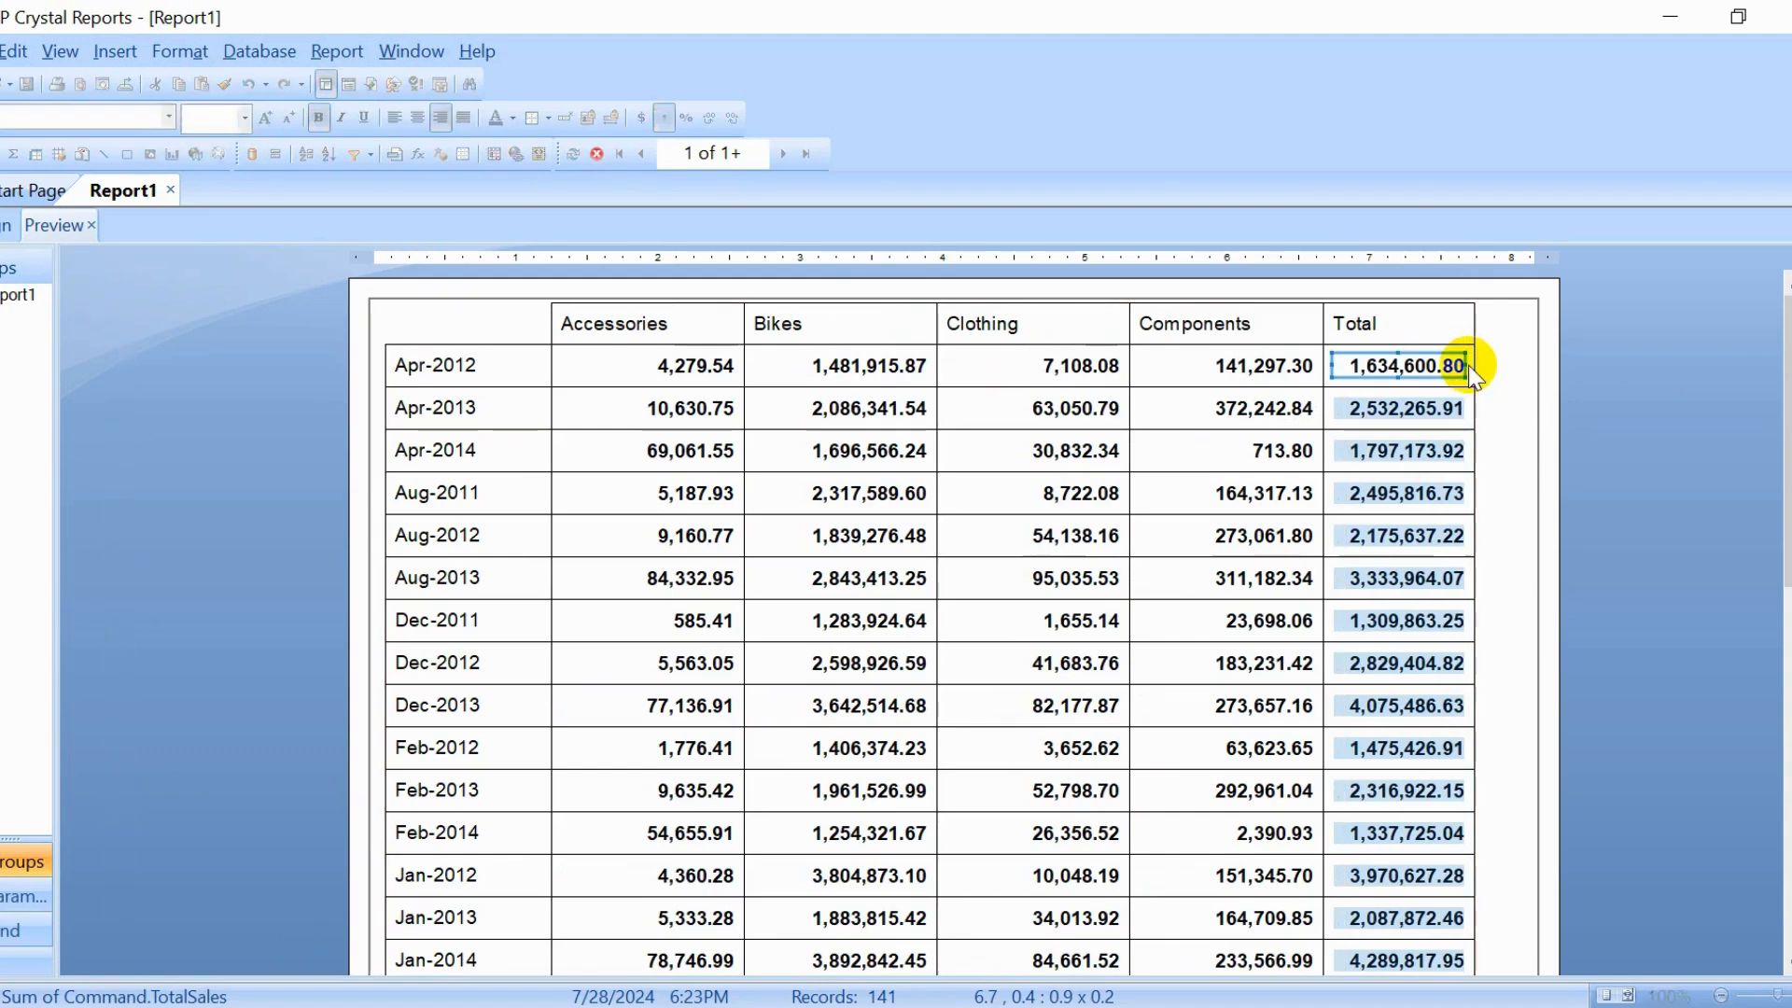
pyautogui.click(1516, 362)
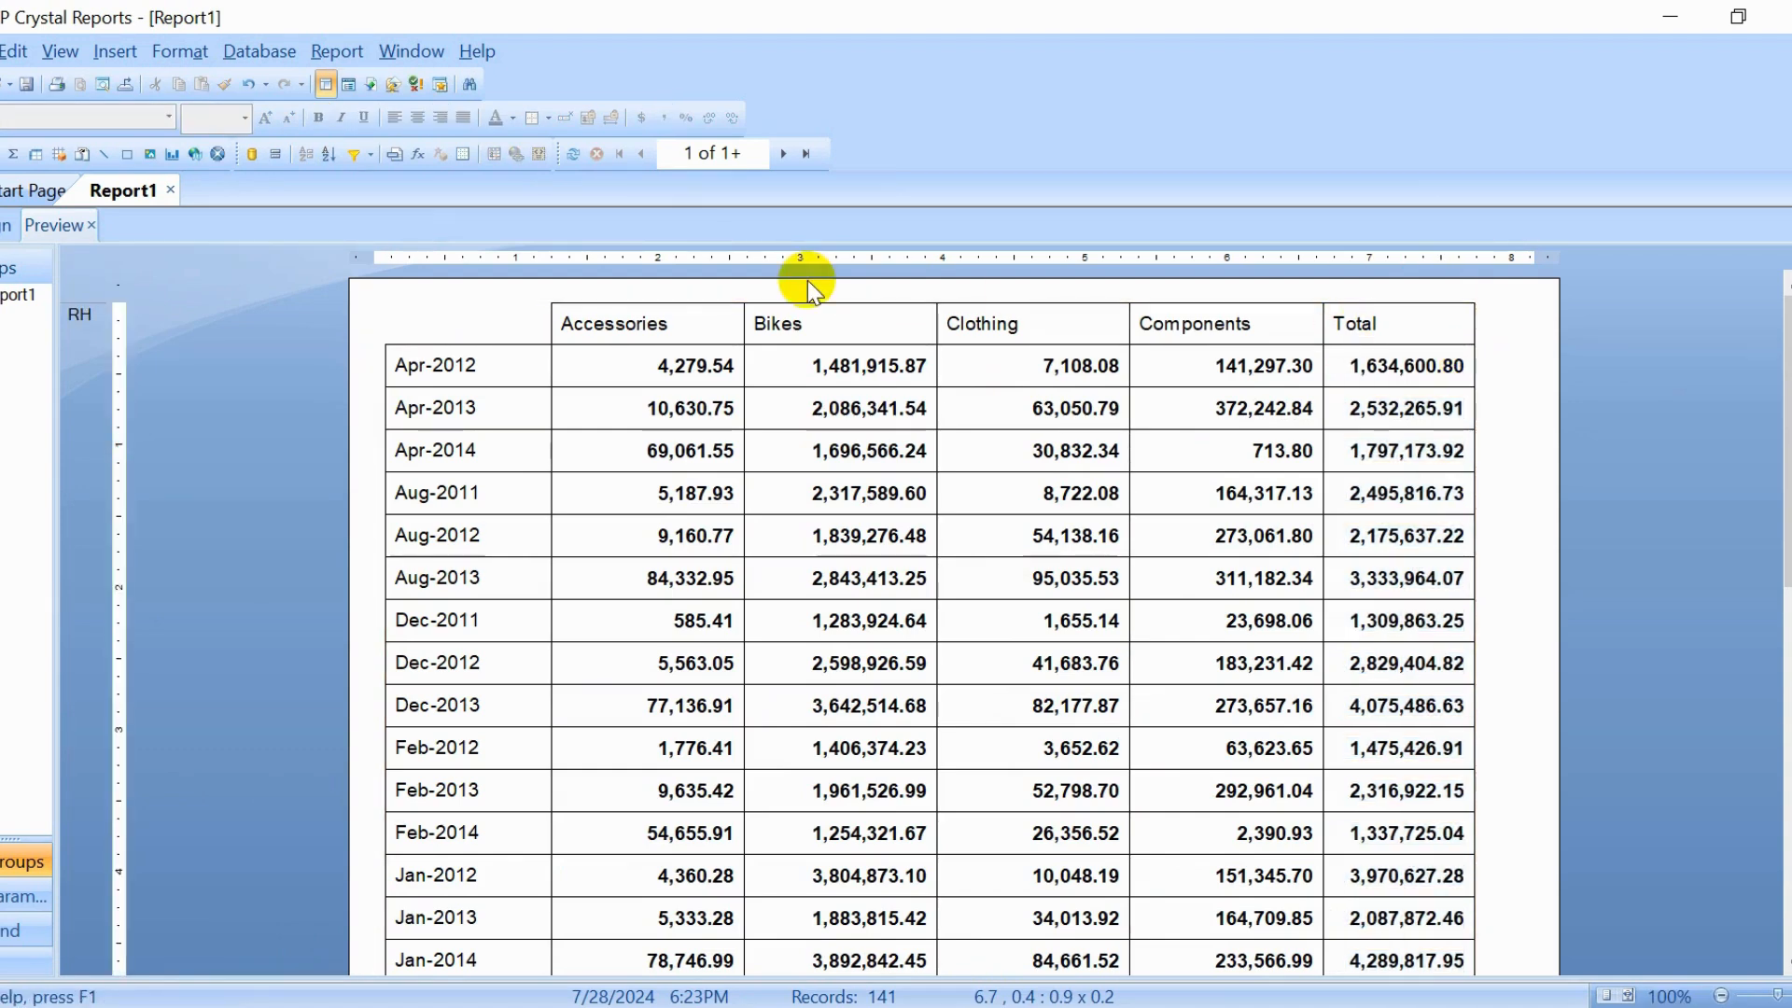
# Step: On the report's second page, widen the Total column to about 1.2 in so the grand total fits
pyautogui.scroll(-4, 354, 300)
pyautogui.scroll(-5, 355, 301)
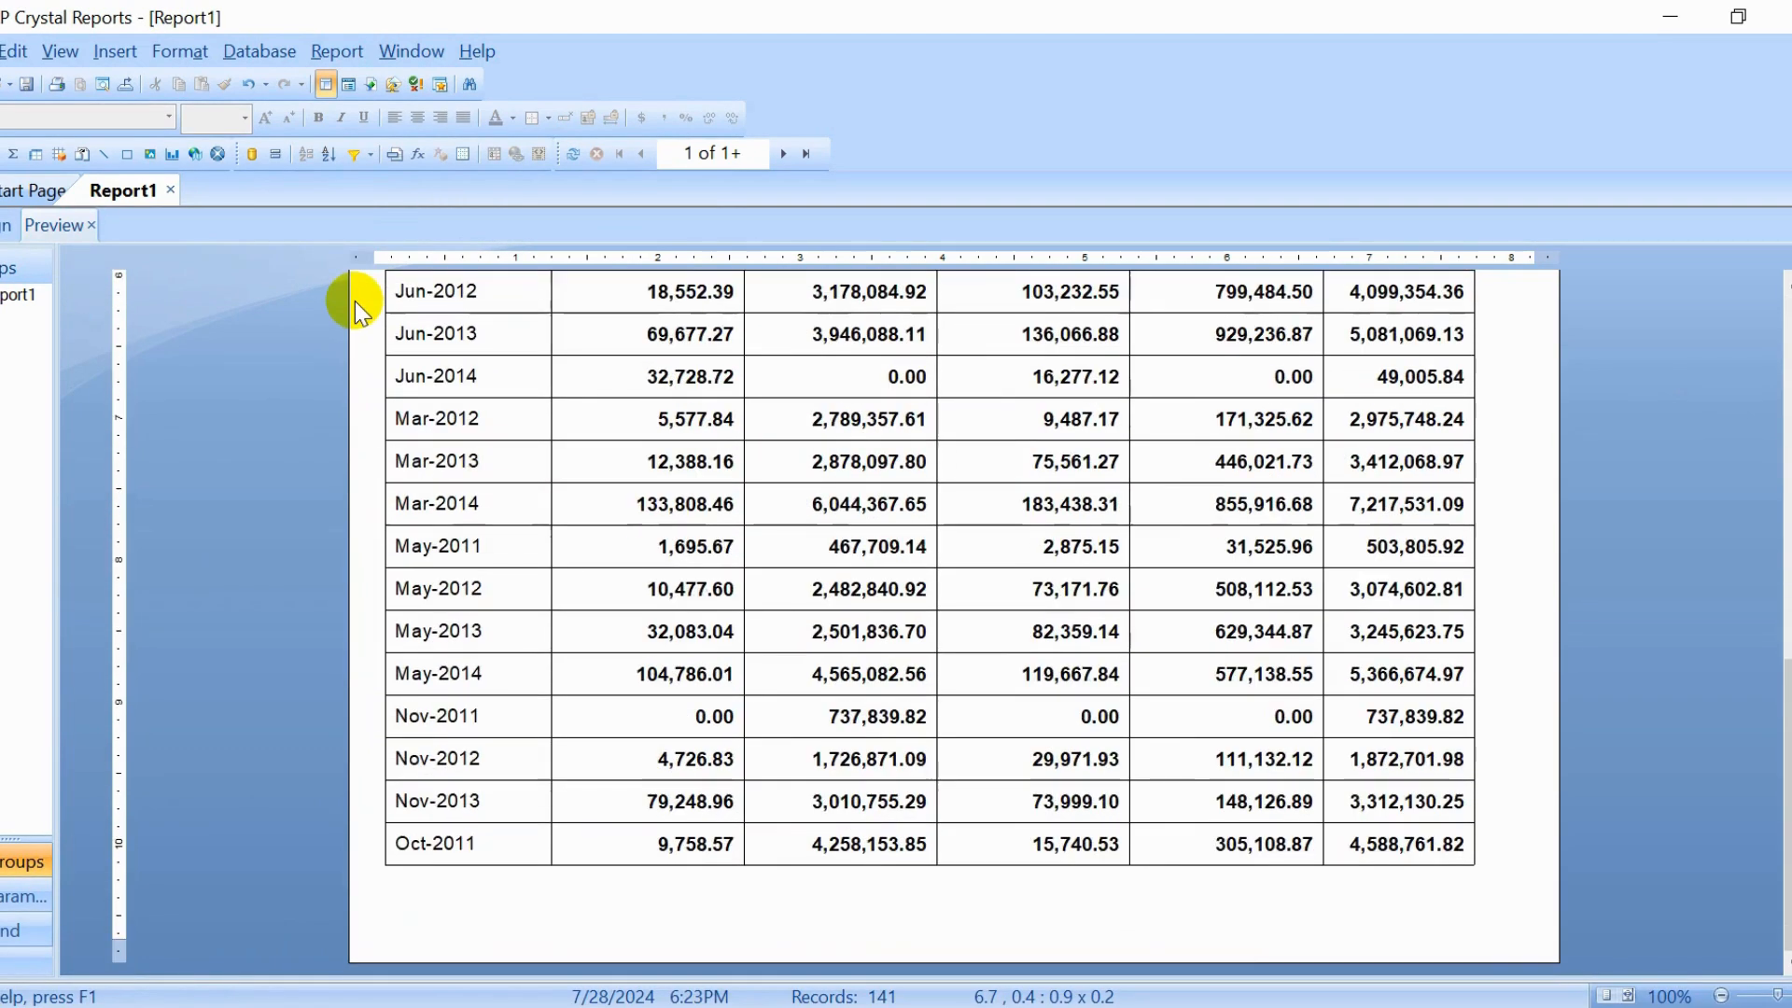
pyautogui.click(786, 155)
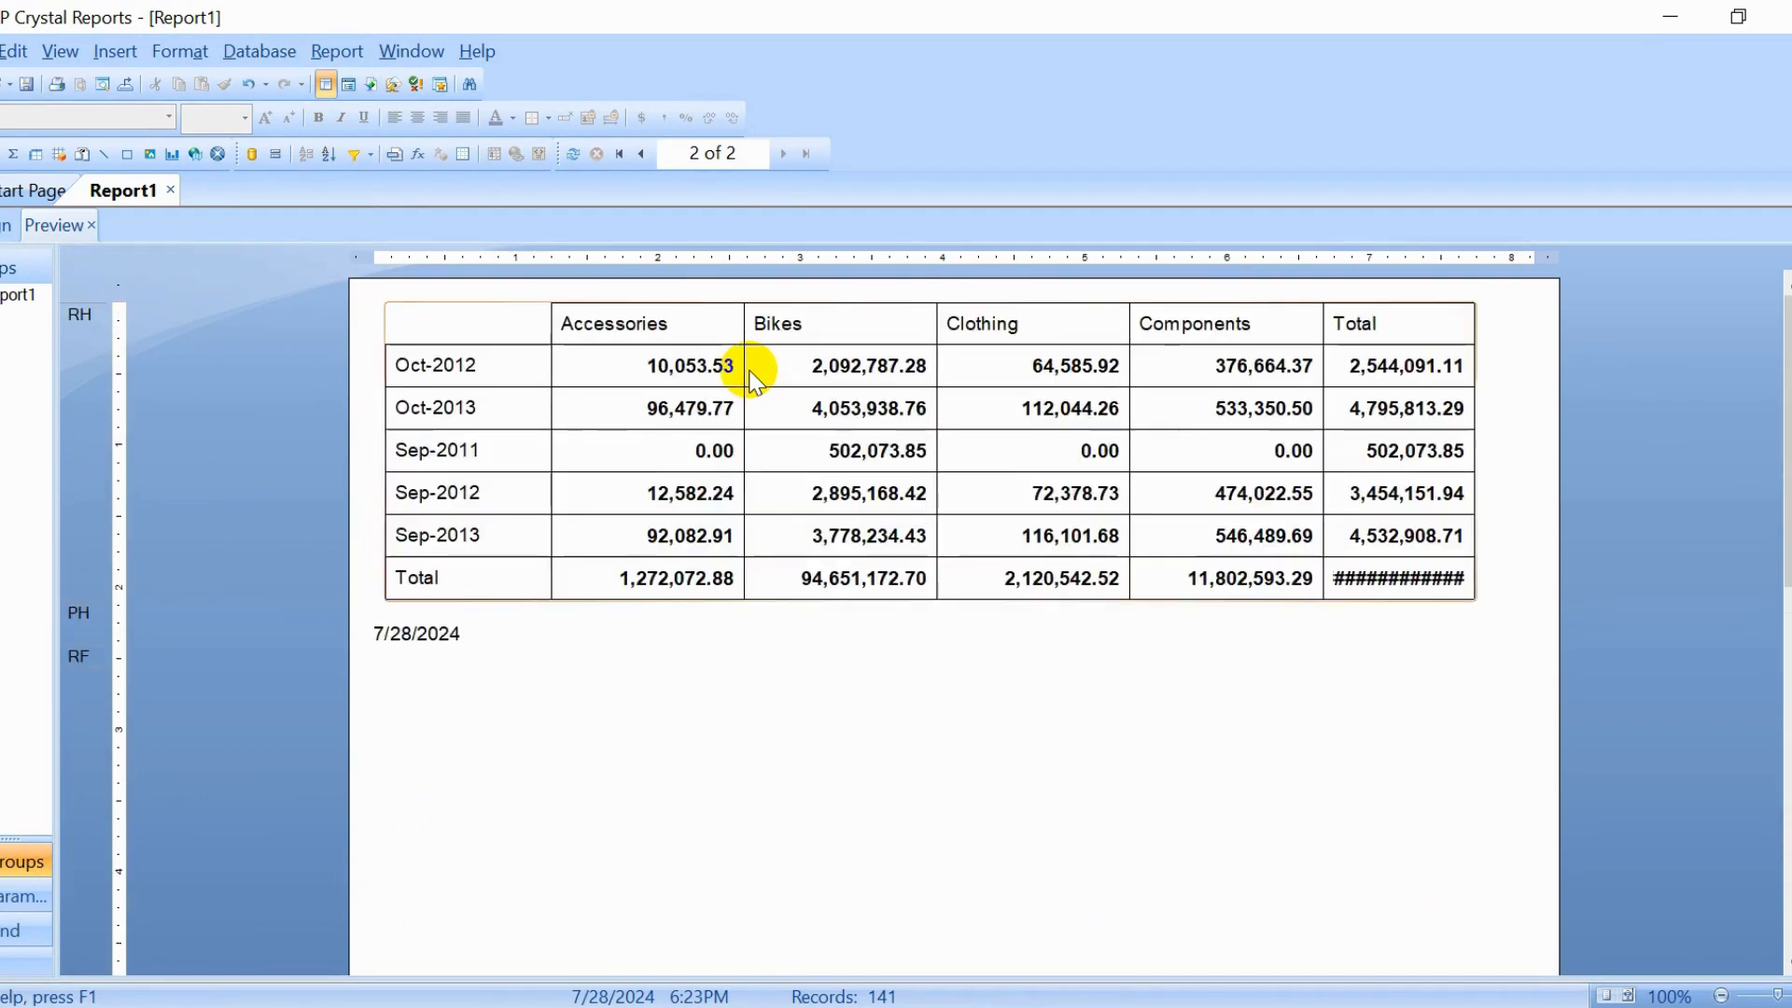
pyautogui.click(1361, 573)
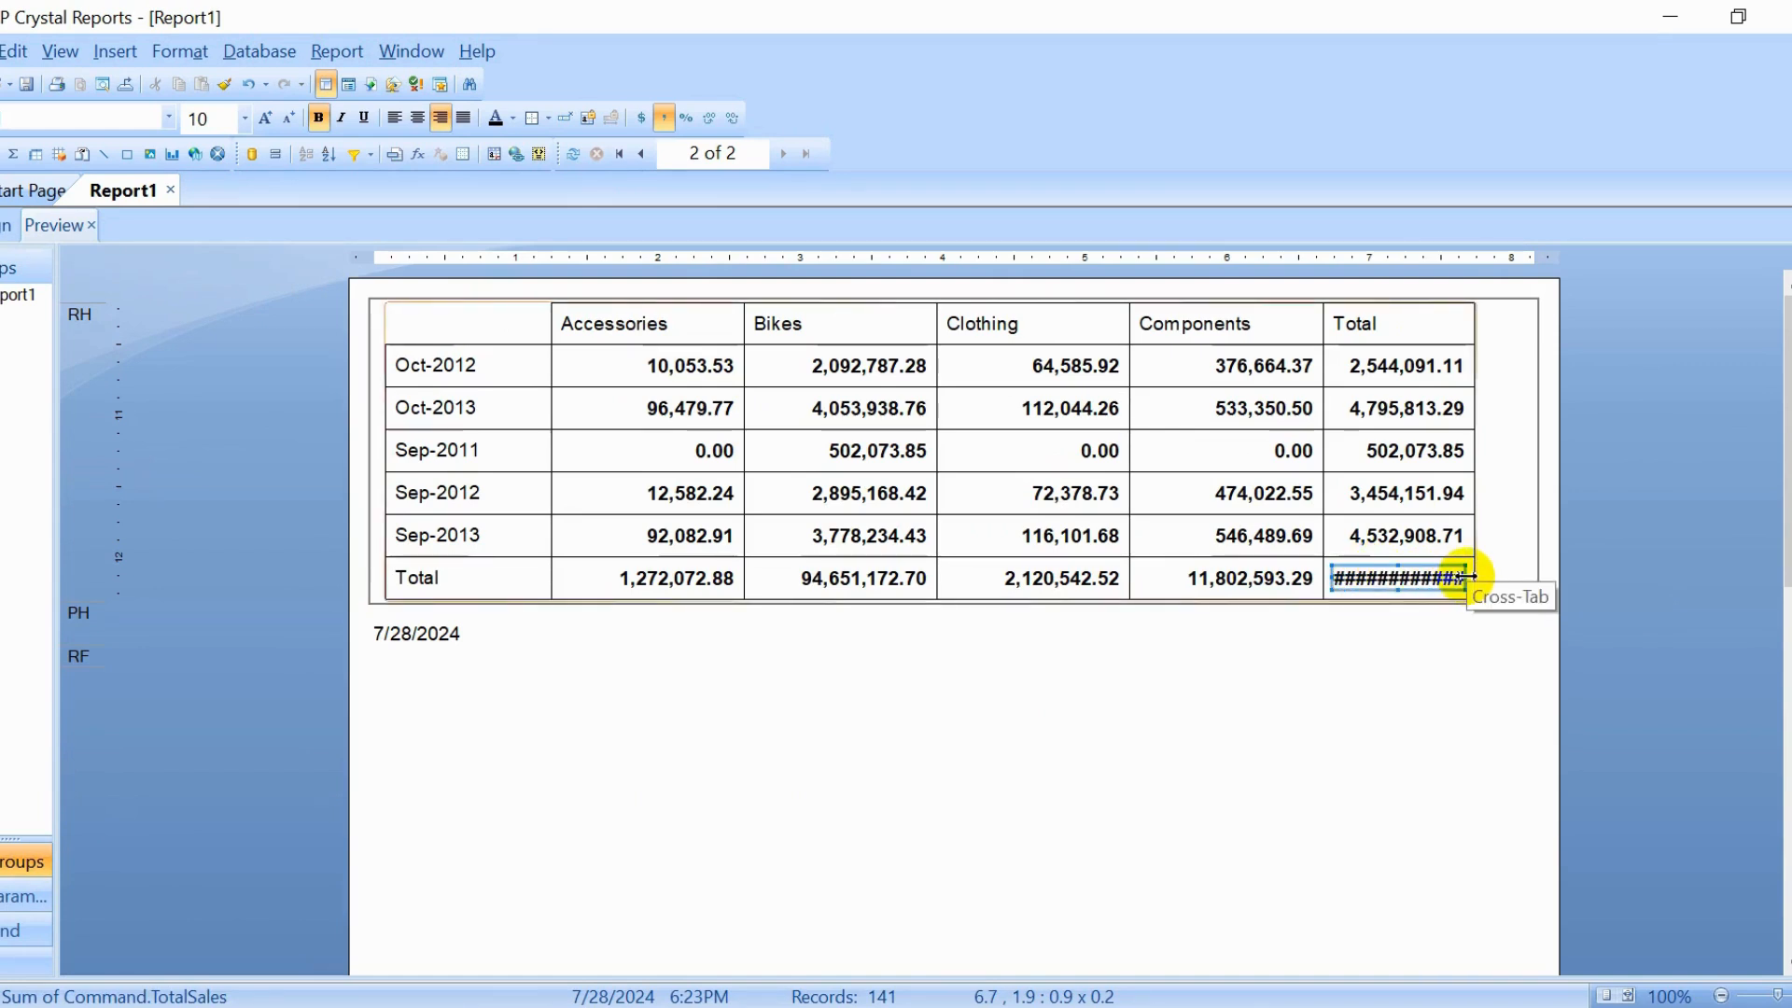
pyautogui.moveTo(1473, 576); pyautogui.dragTo(1492, 574)
pyautogui.click(1420, 670)
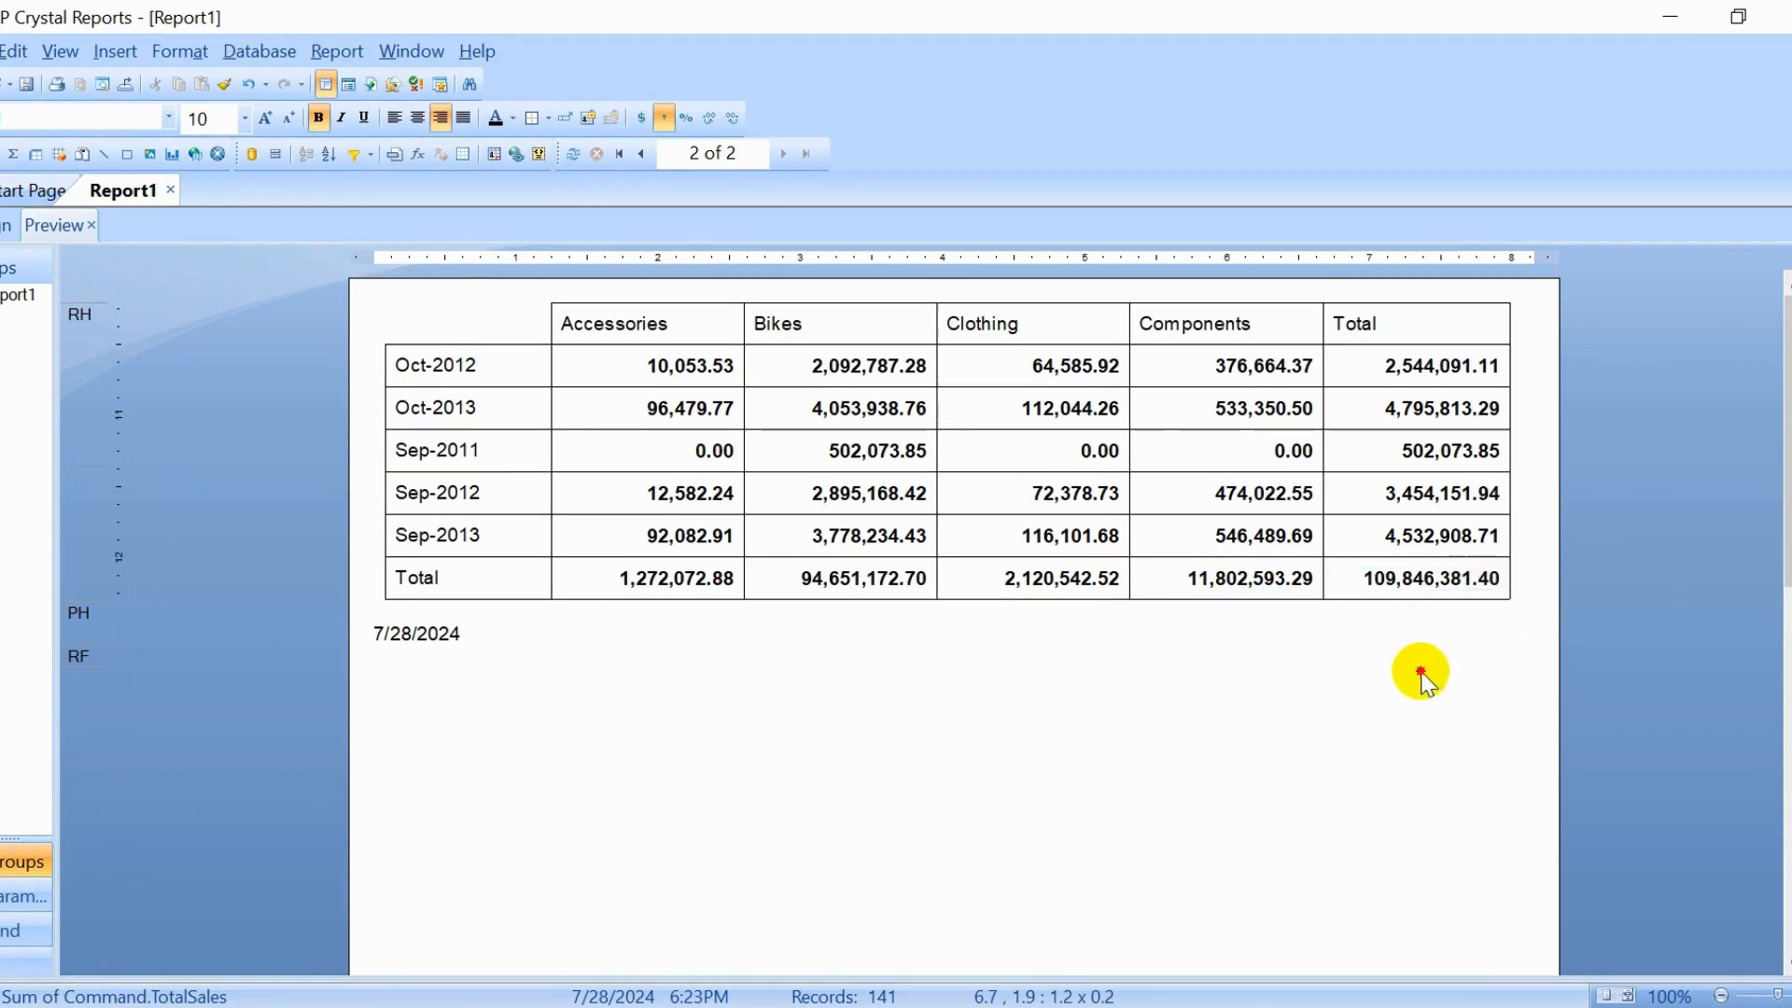
# Step: Delete the print date field below the cross-tab and the page number field in the page footer
pyautogui.click(452, 631)
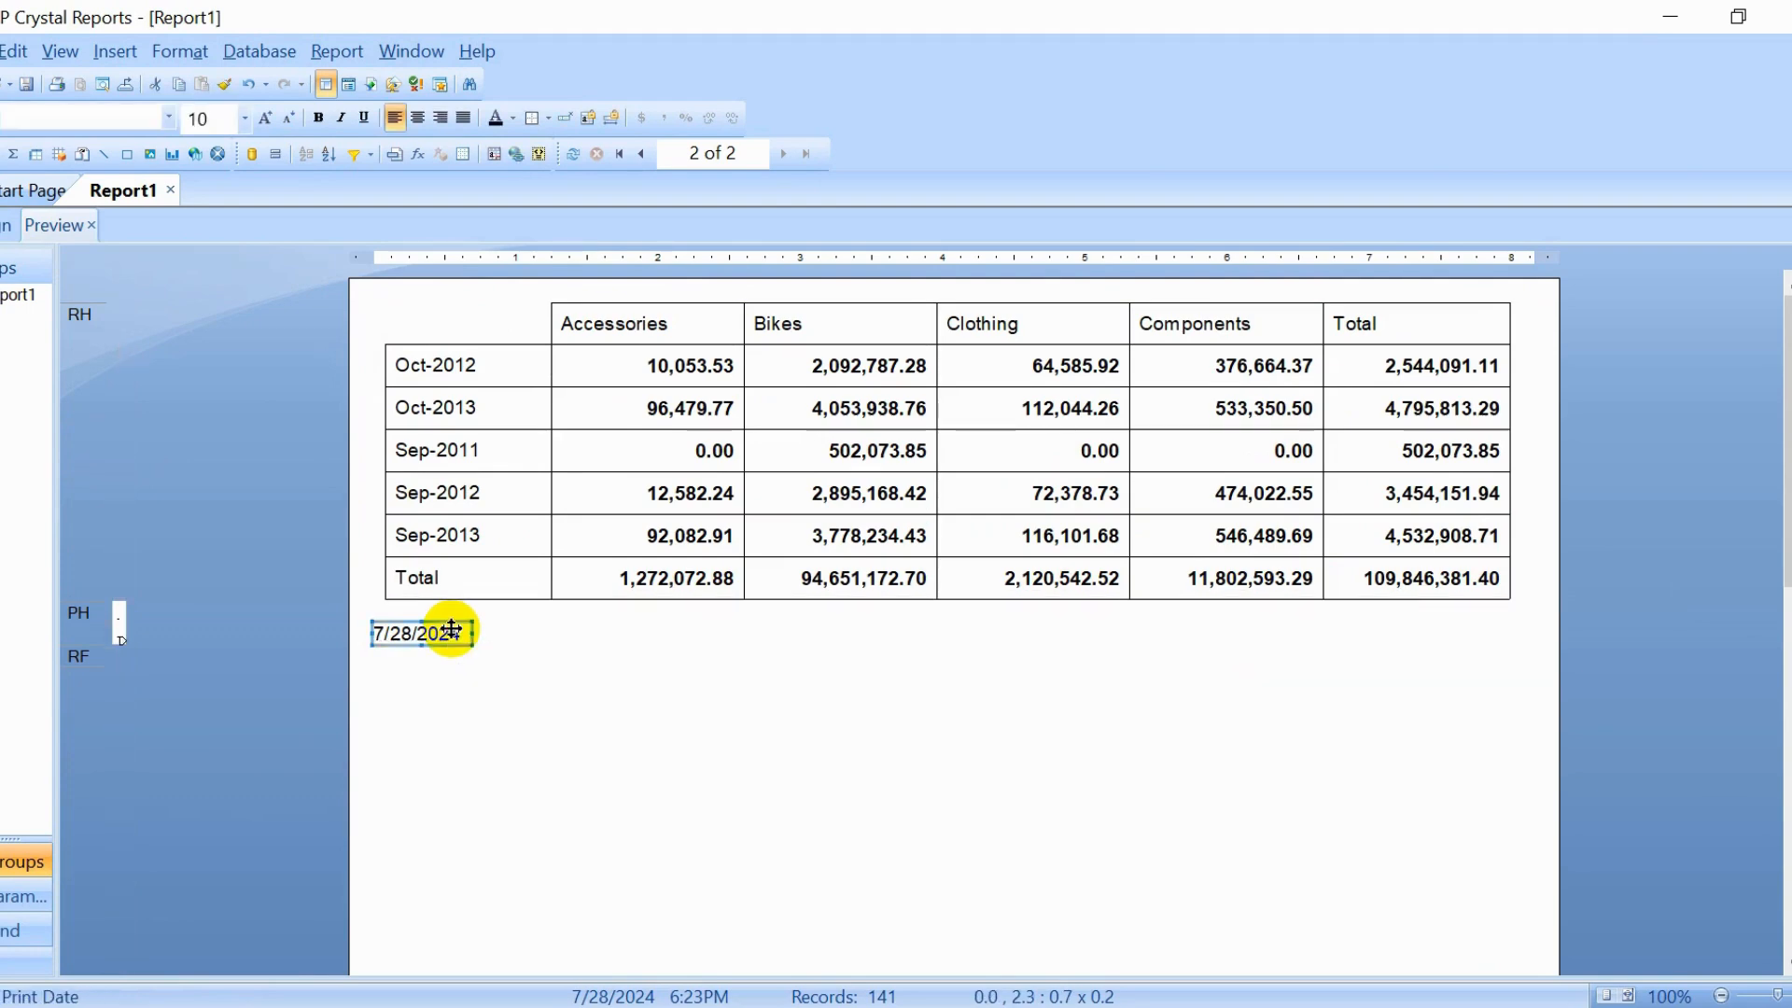
pyautogui.press('Delete')
pyautogui.scroll(-10, 452, 630)
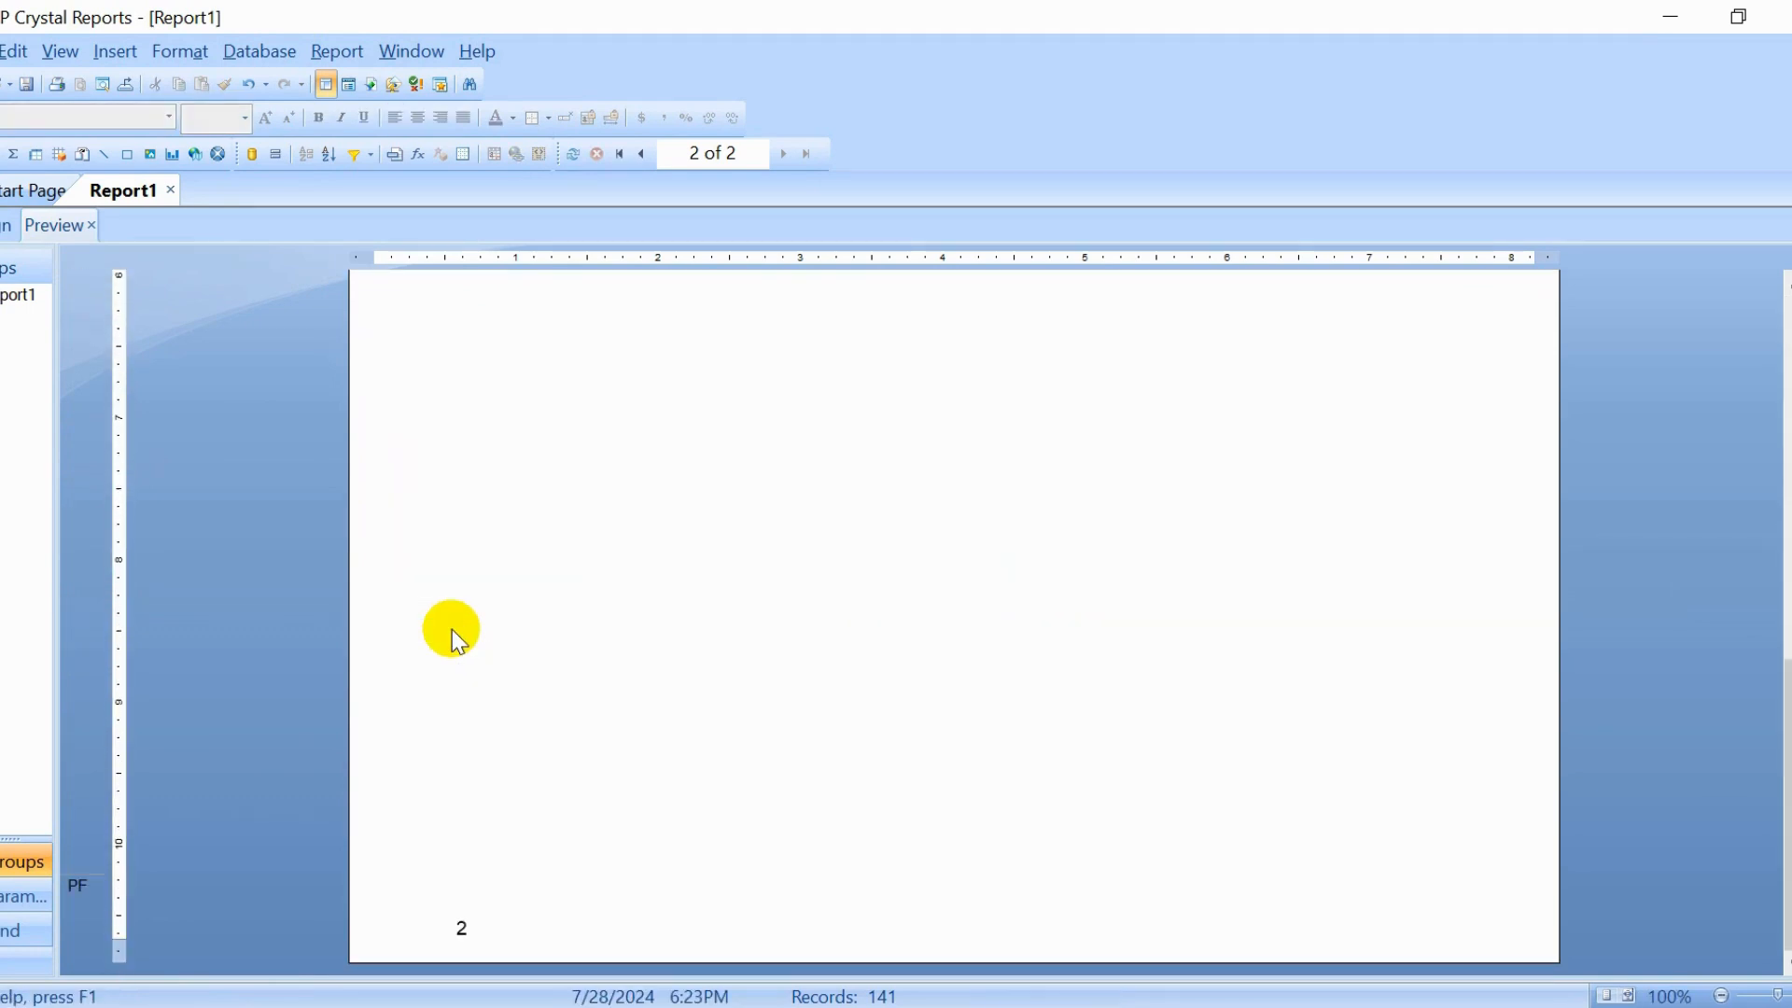
pyautogui.click(439, 922)
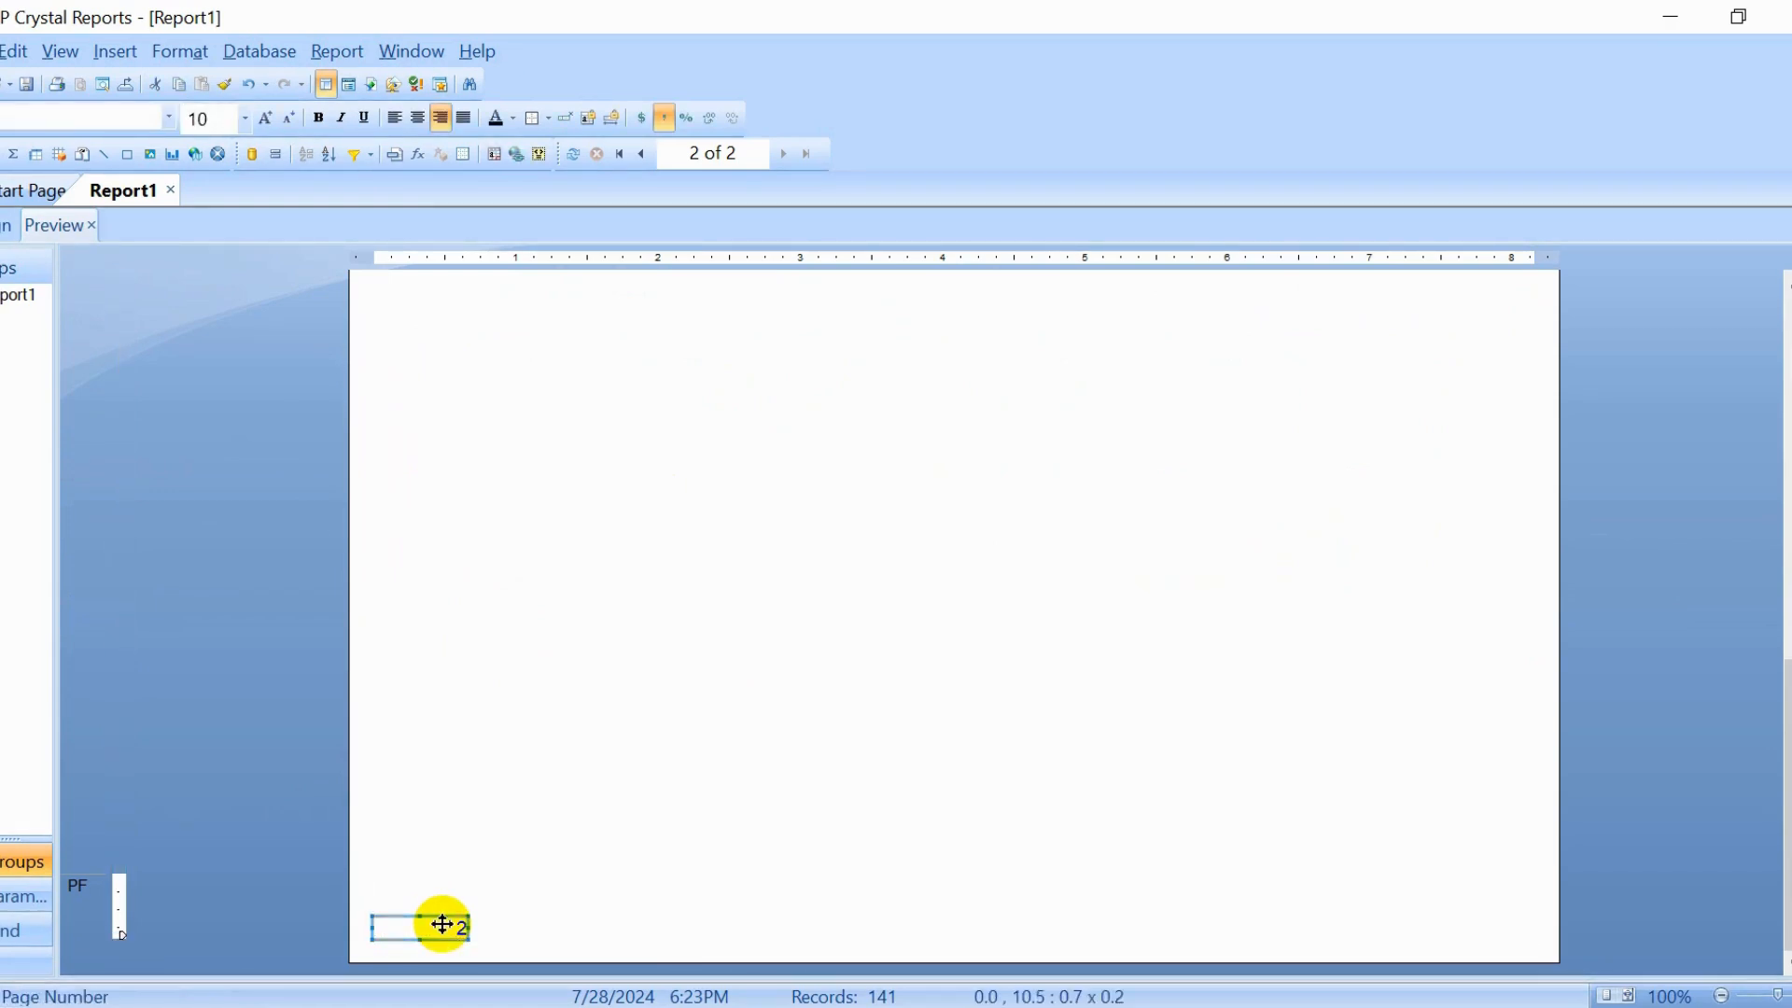
pyautogui.press('Delete')
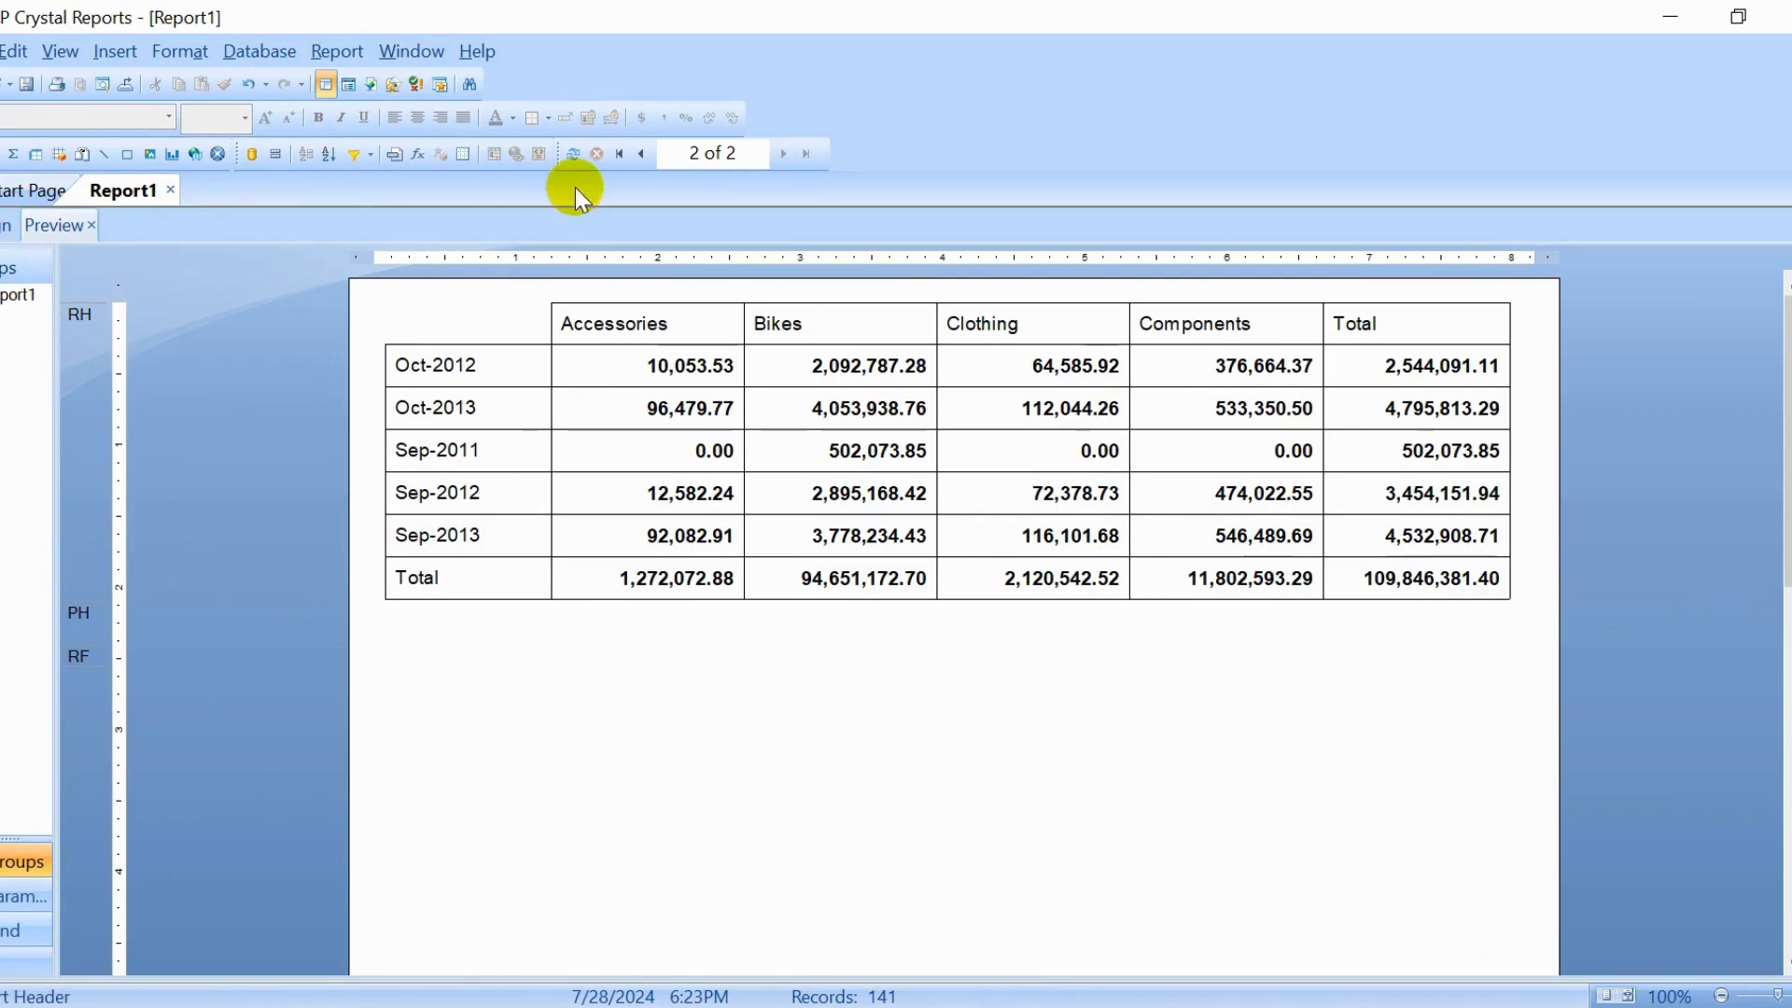
# Step: In the report design, insert the text "Month Year" in the cross-tab's empty corner cell
pyautogui.click(621, 155)
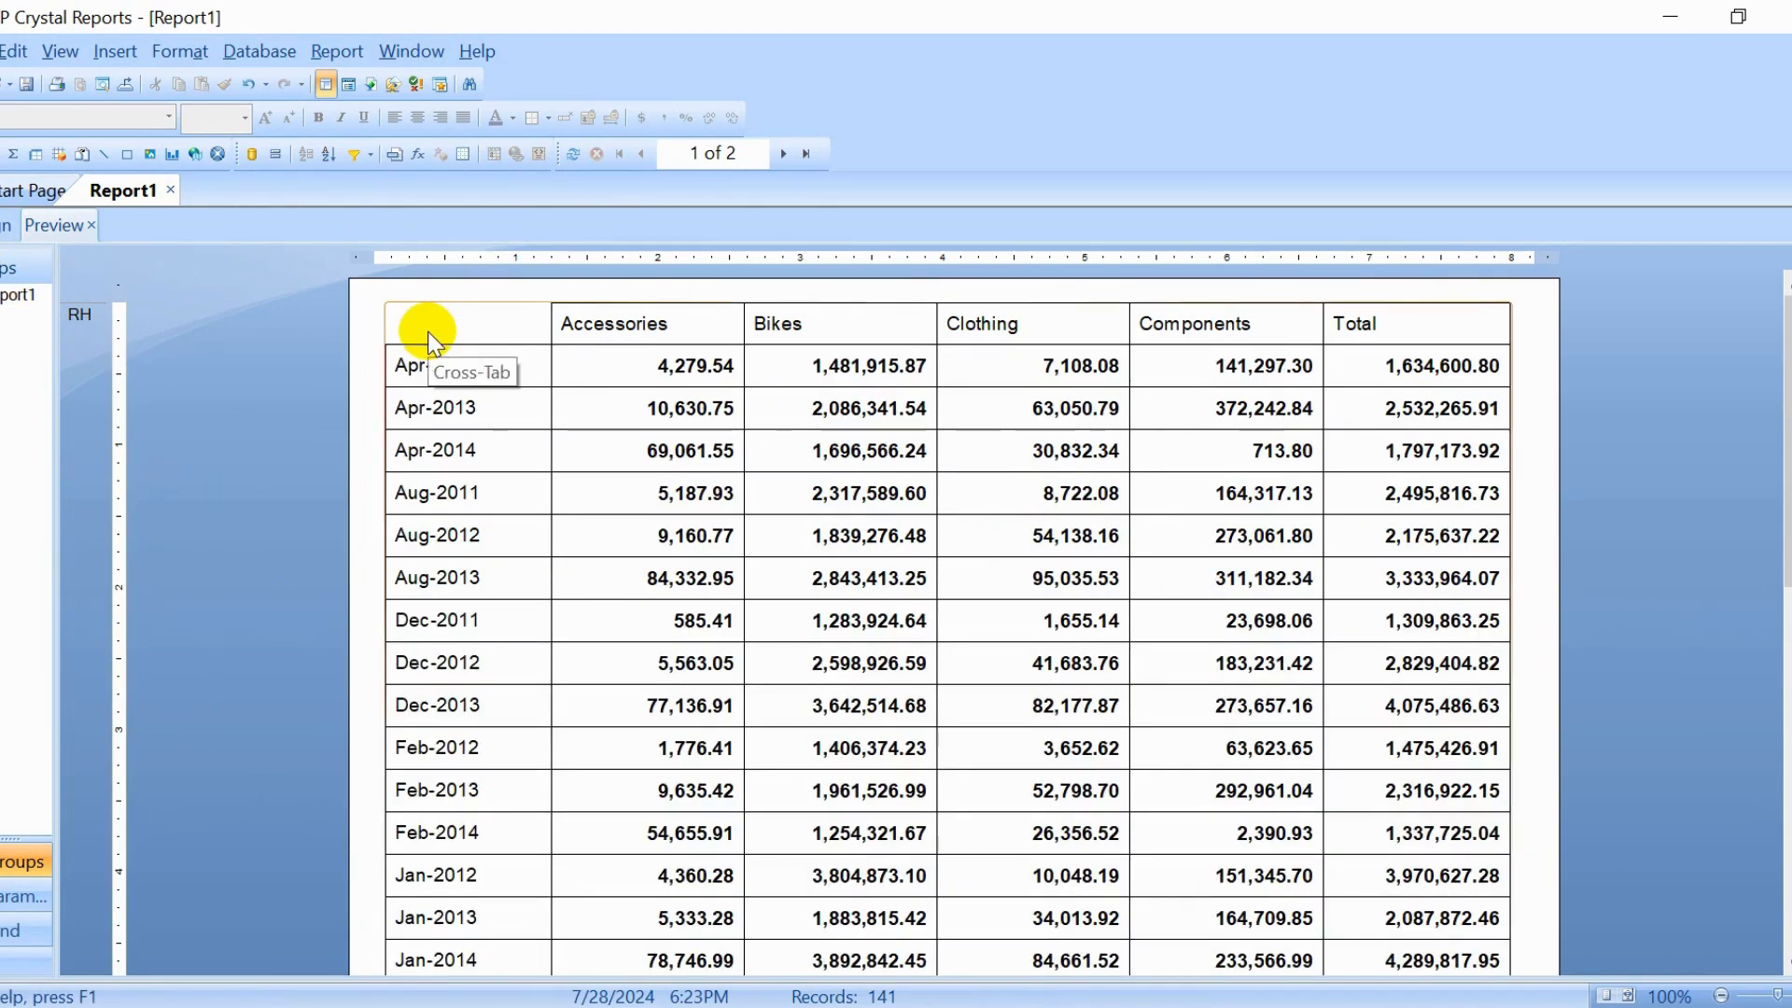
pyautogui.click(9, 226)
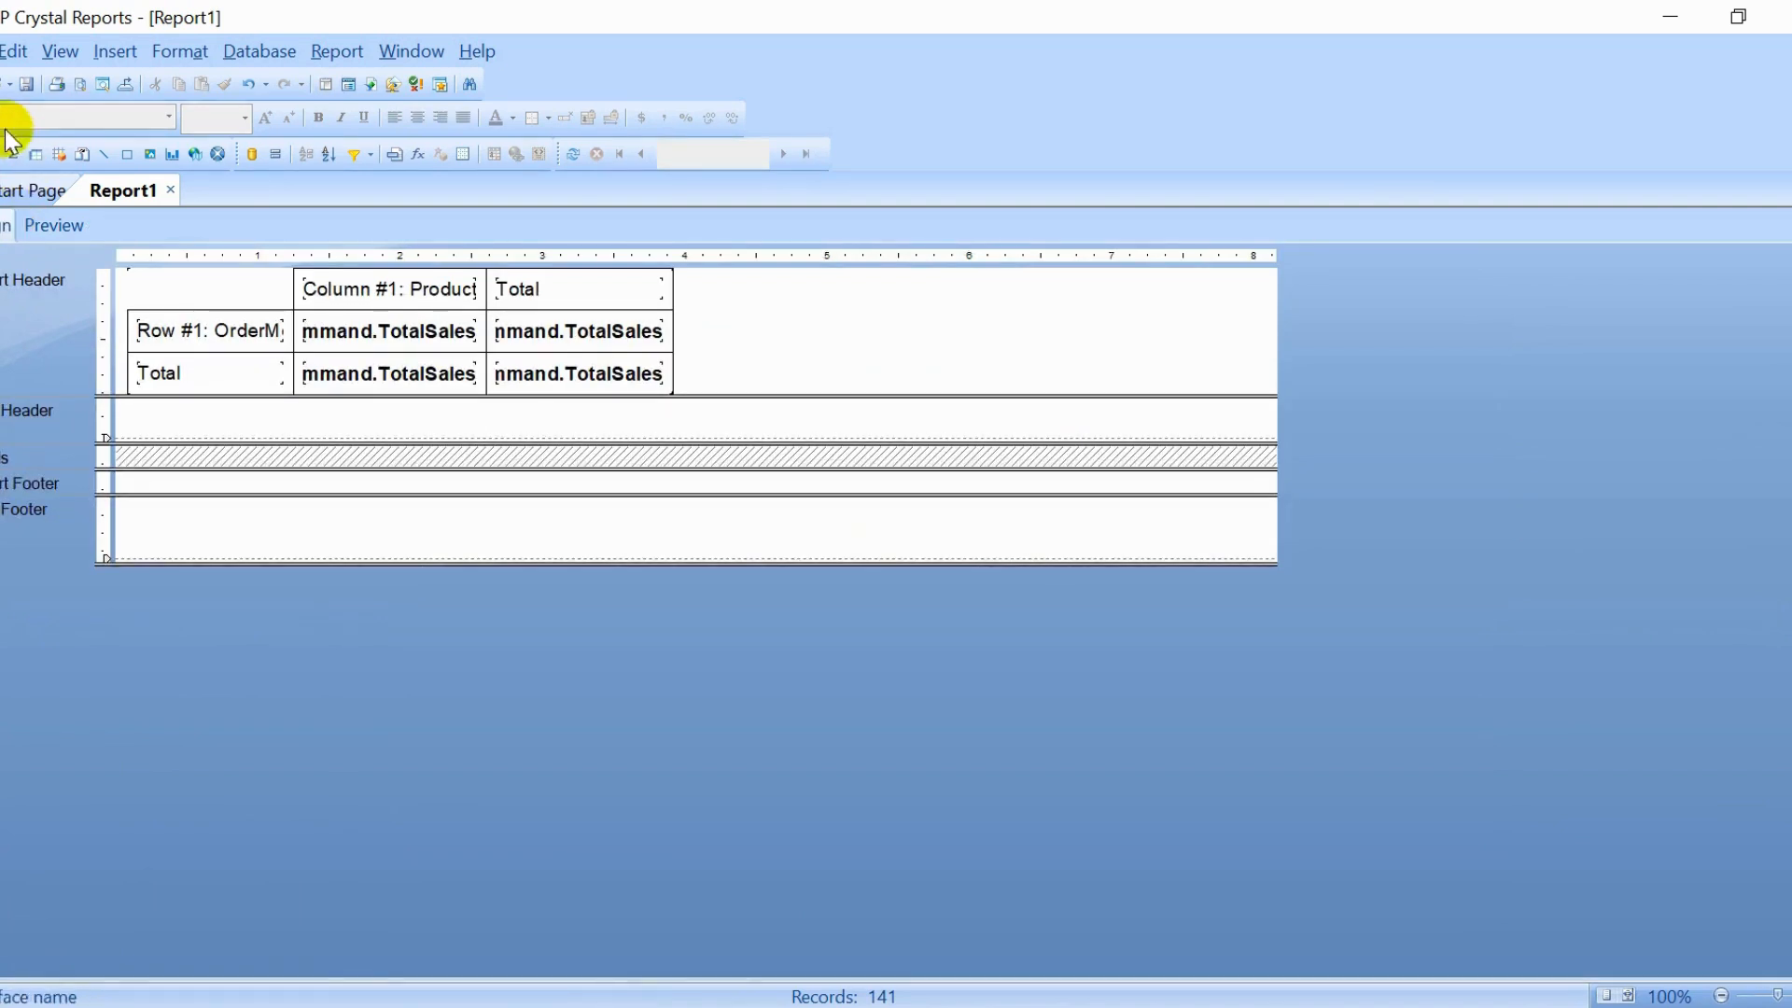
pyautogui.click(162, 291)
pyautogui.click(166, 297)
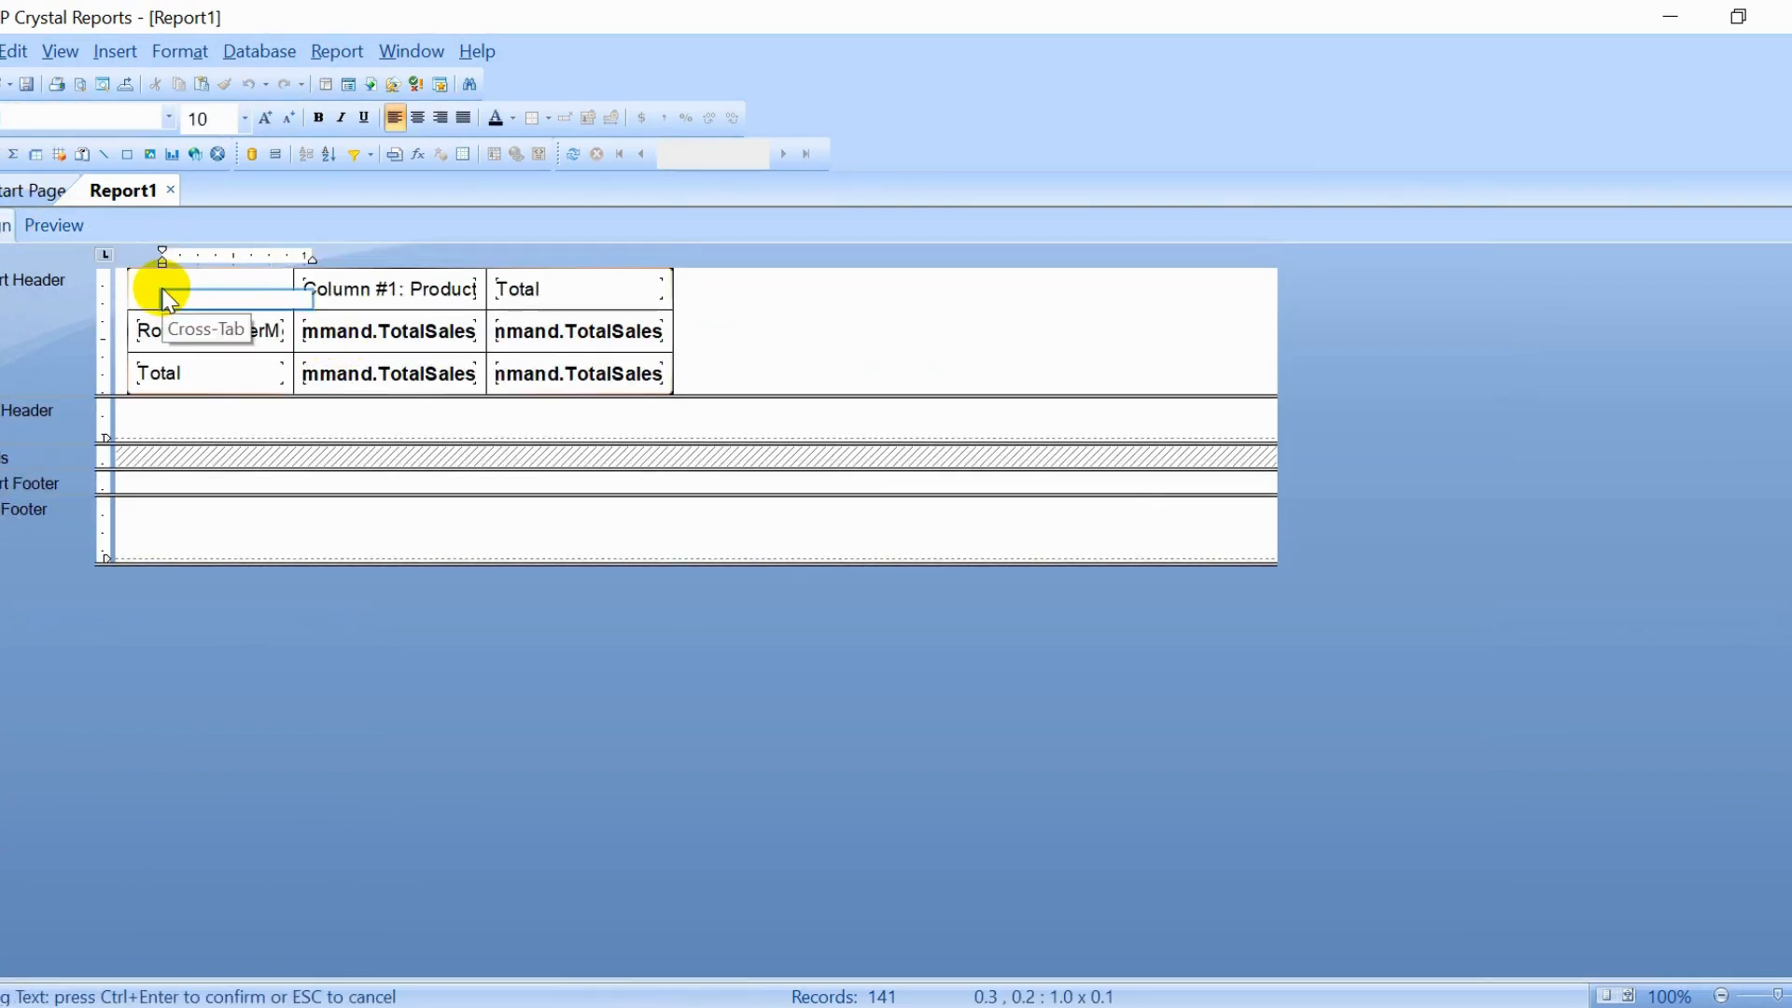
pyautogui.write('Month Year')
pyautogui.hotkey('ctrl', 'a')
pyautogui.press('Delete')
pyautogui.hotkey('ctrl', 'z')
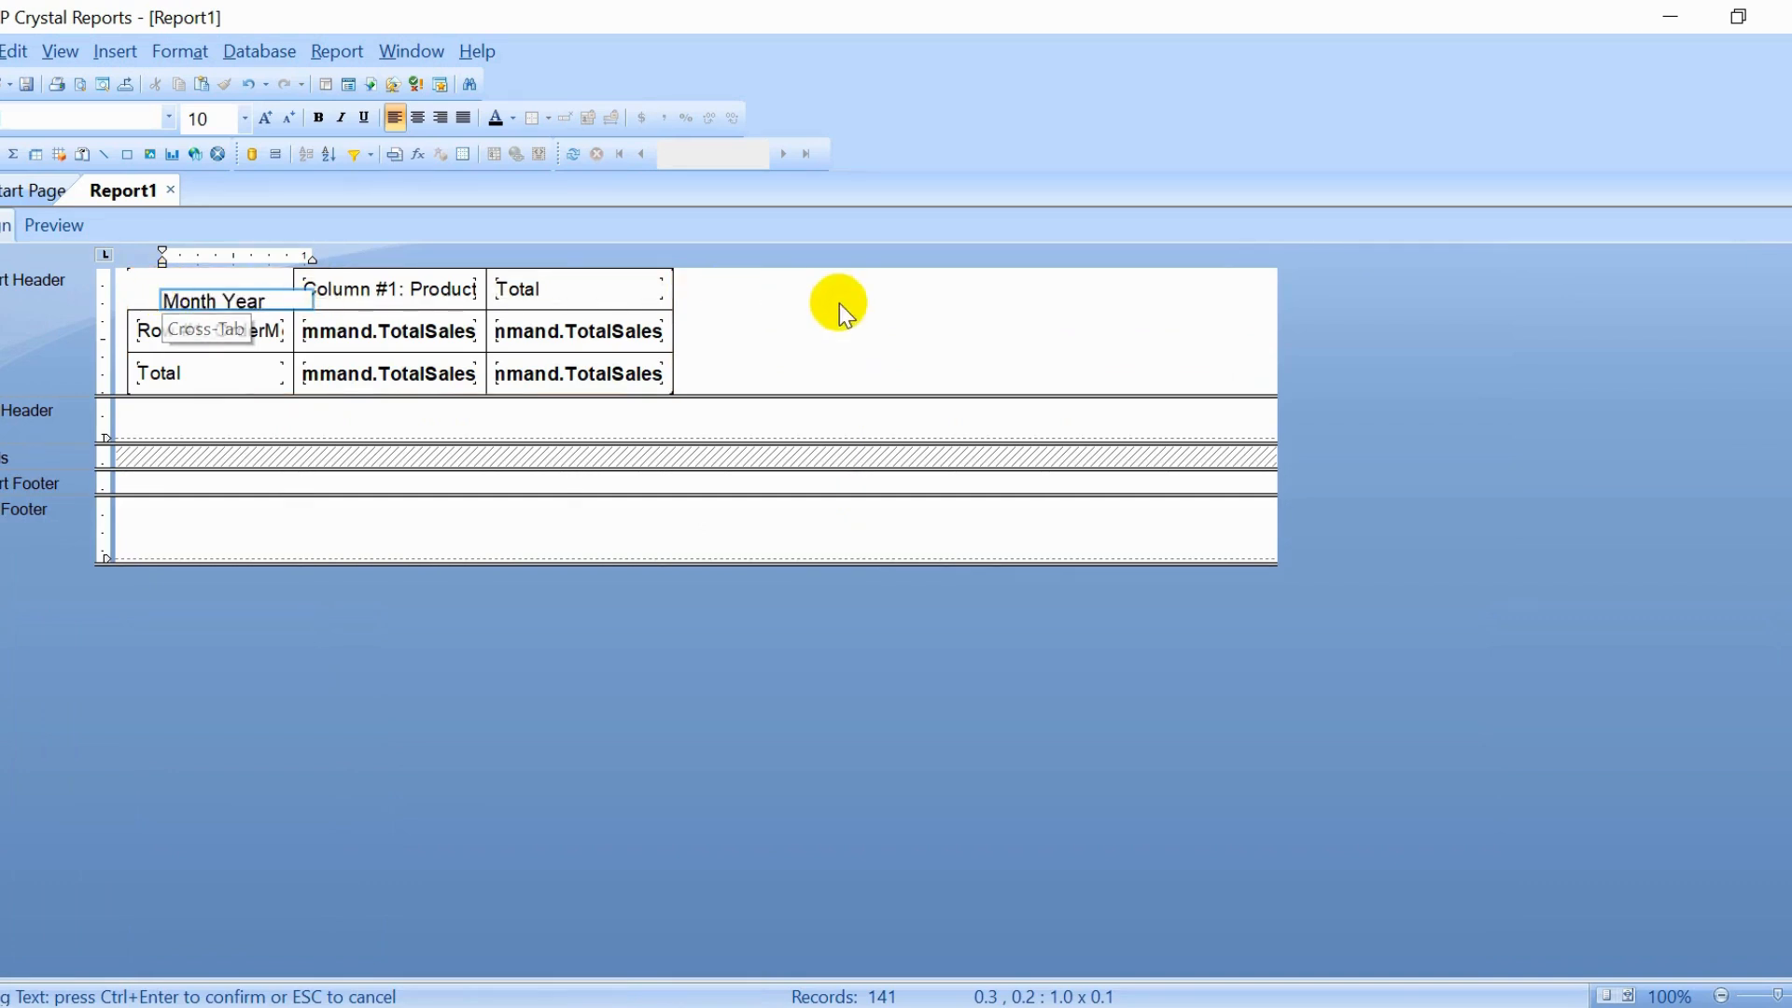
pyautogui.click(857, 307)
# Step: Move the "Month Year" text object up and left, aligning it with the edge of the row labels
pyautogui.click(238, 303)
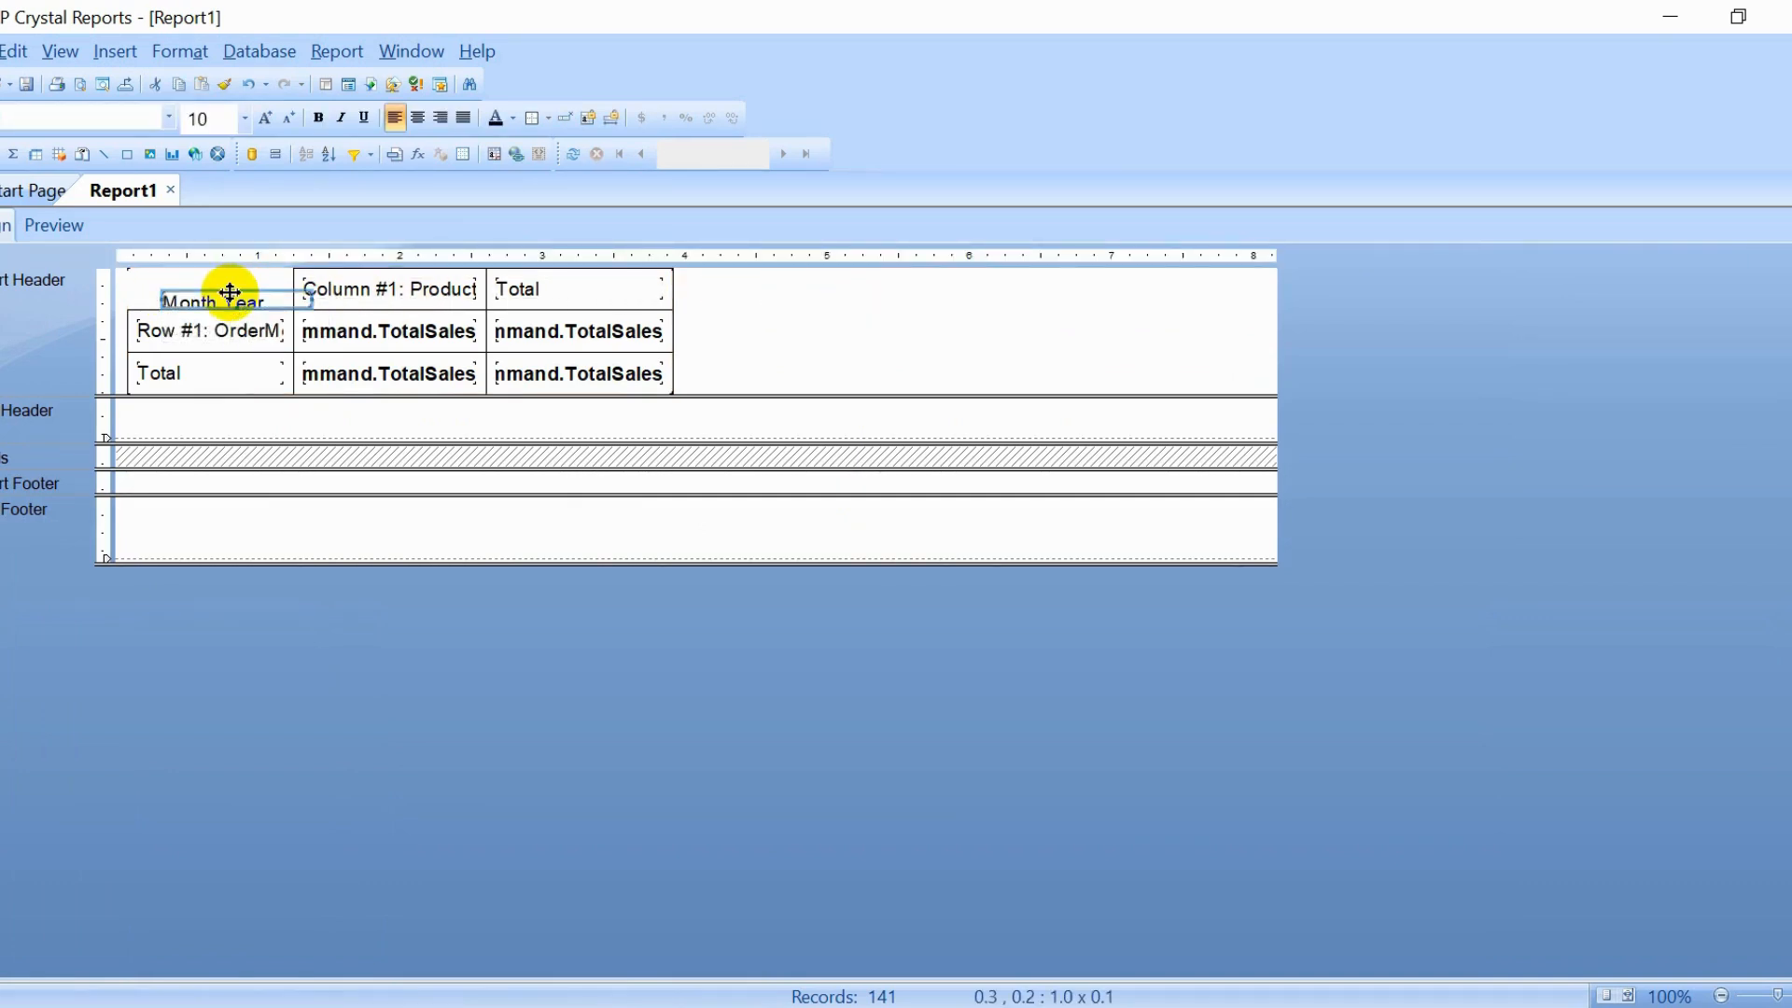
pyautogui.press('Up')
pyautogui.press('Up')
pyautogui.press('Up')
pyautogui.press('Left')
pyautogui.press('Left')
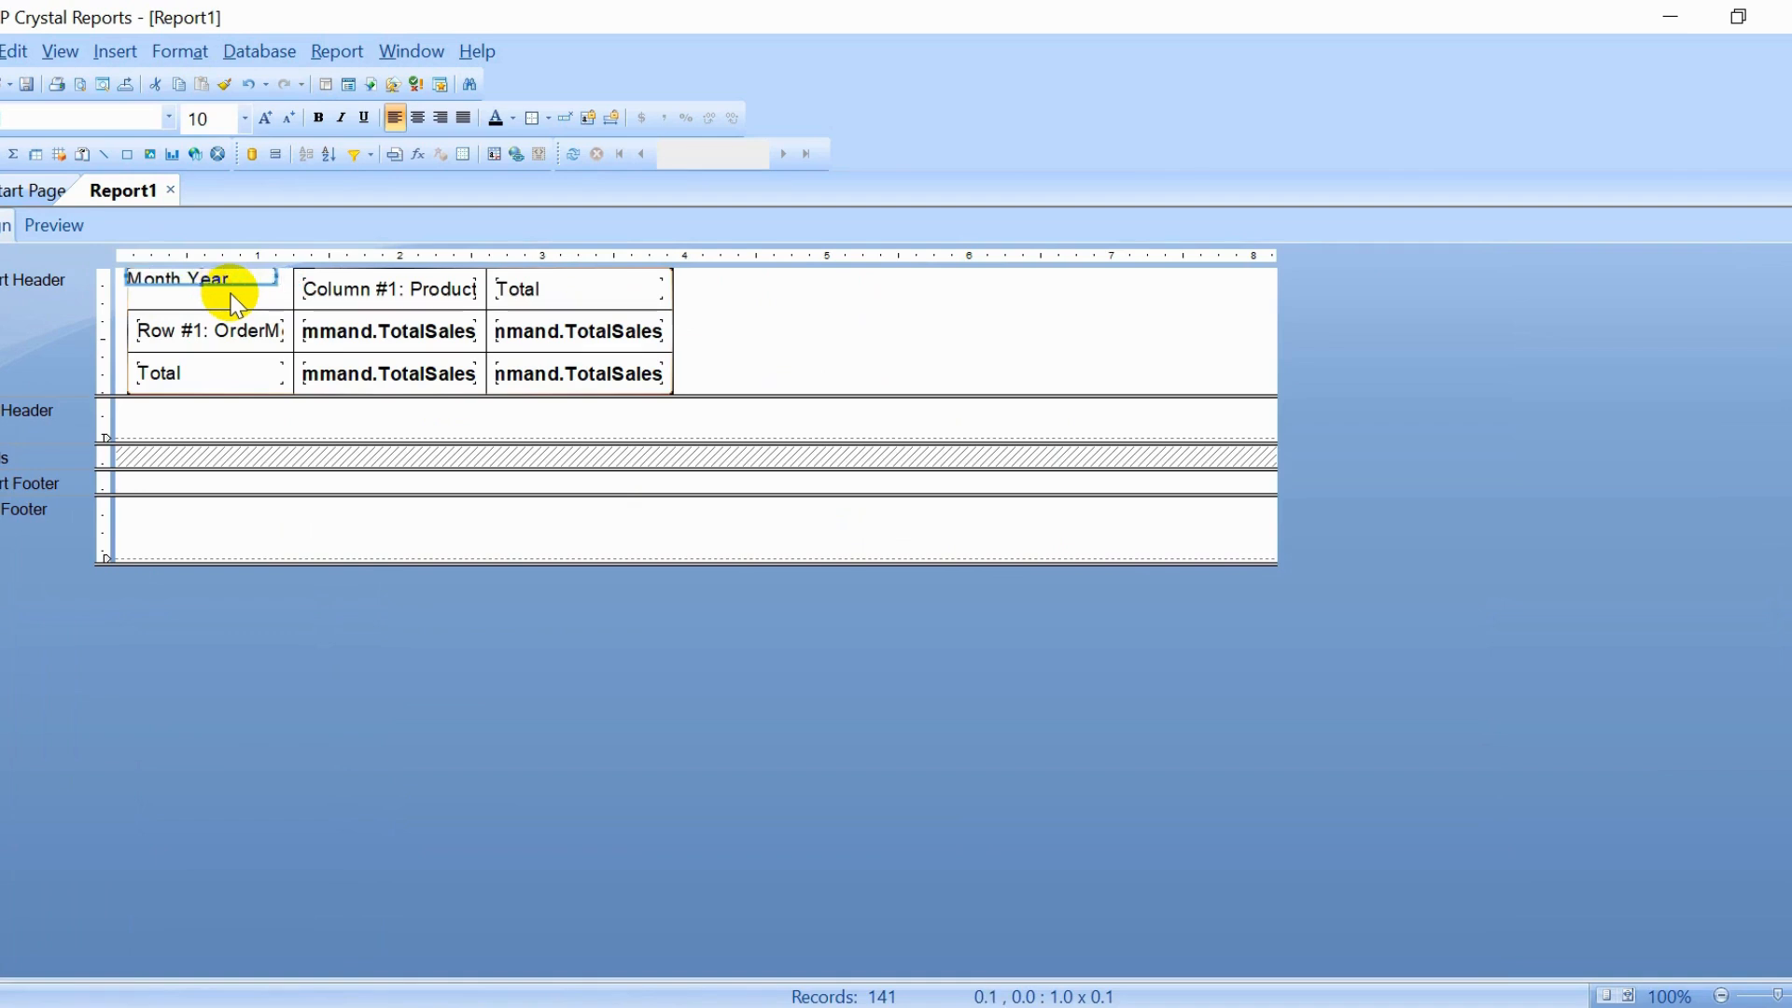
pyautogui.press('Down')
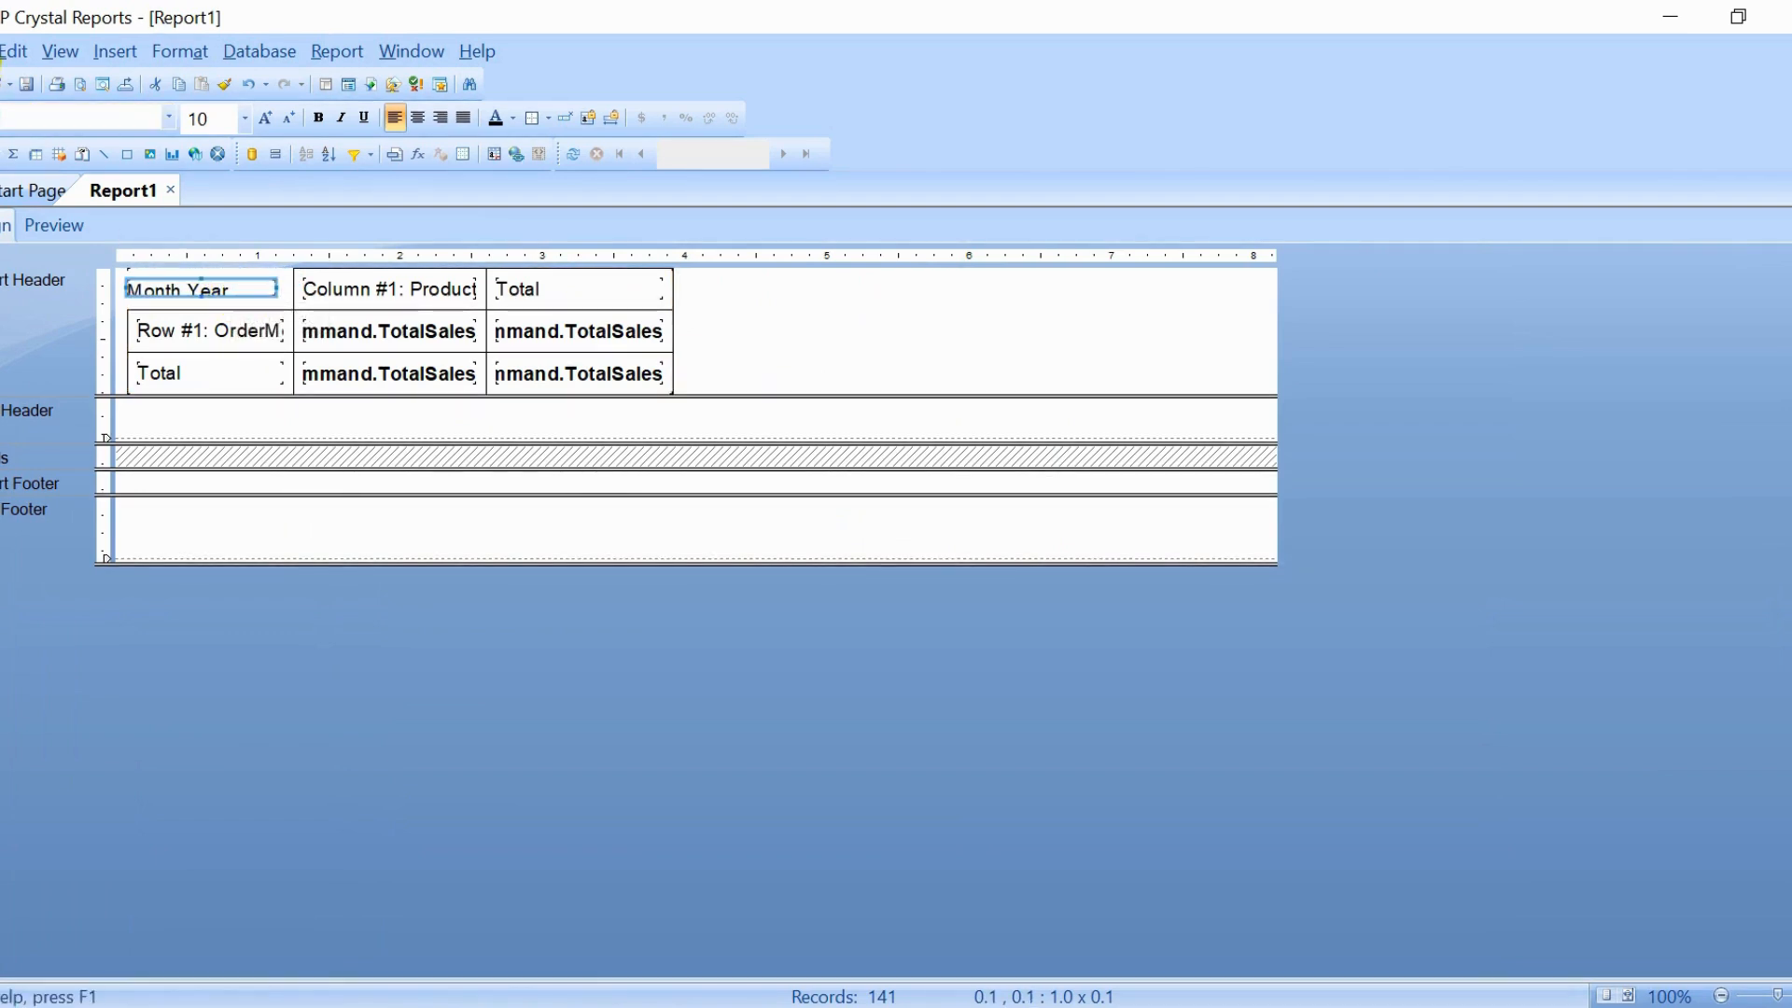
# Step: Set the layout grid size to 0.010 in with Snap To Grid enabled
pyautogui.click(3, 51)
pyautogui.click(32, 434)
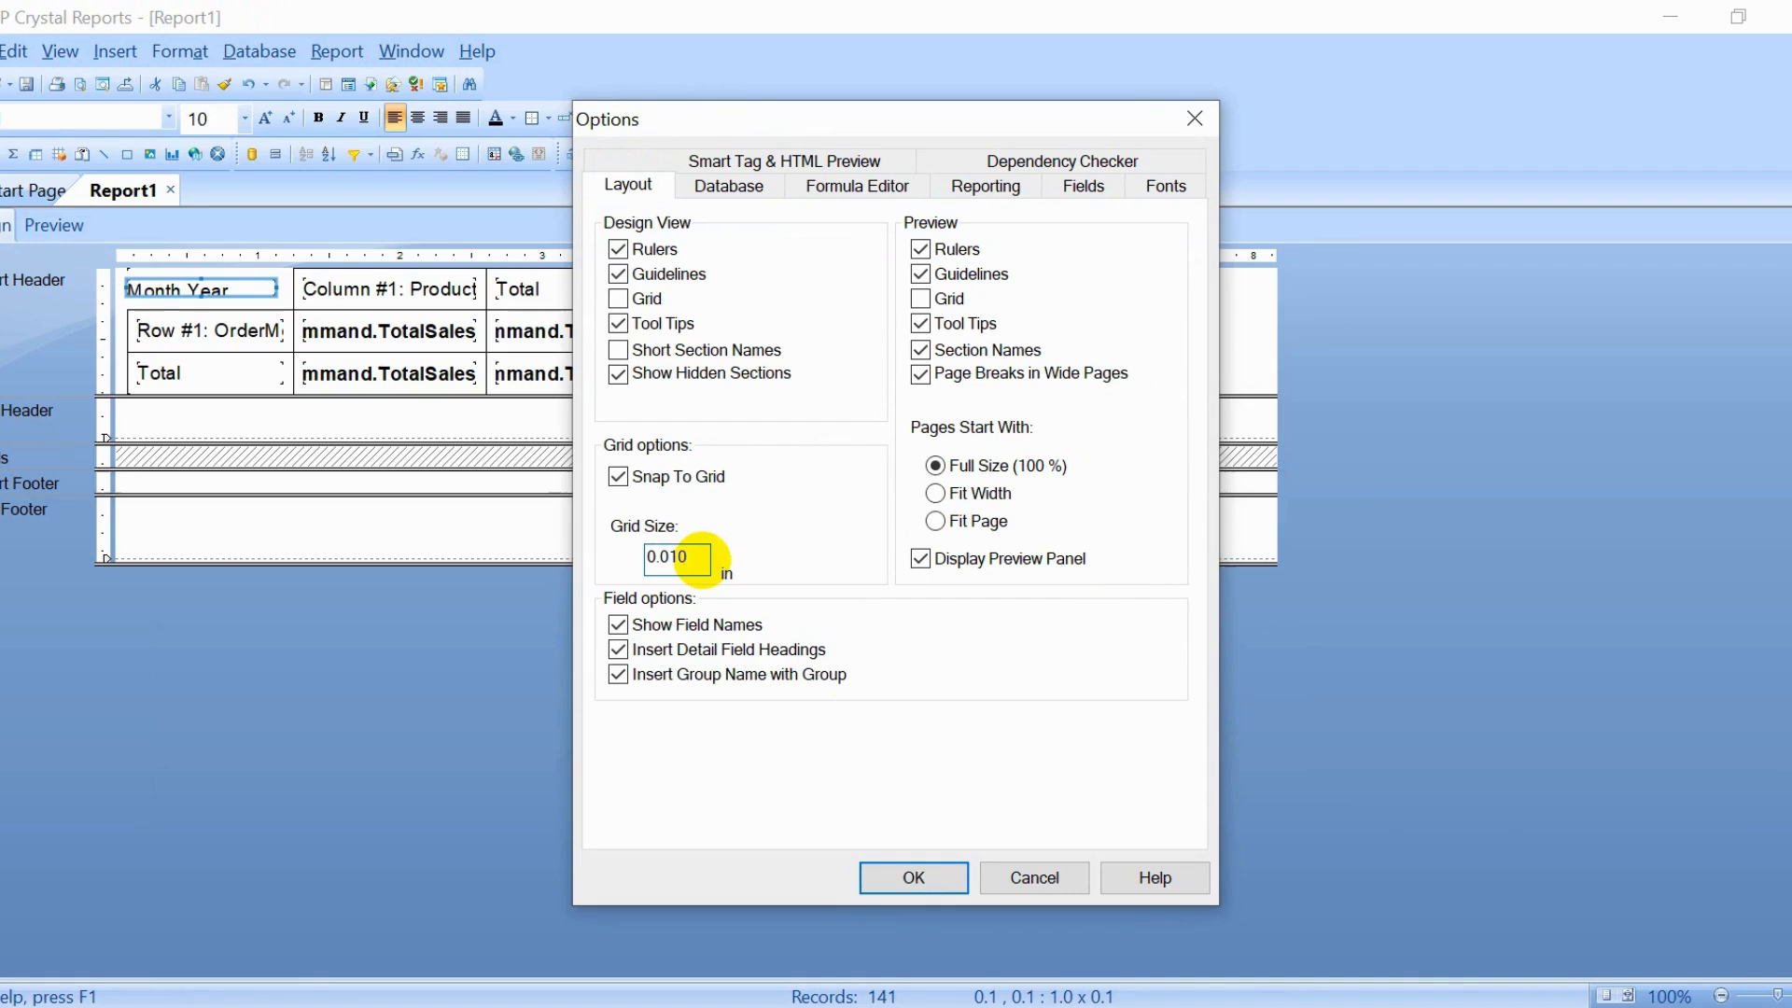
pyautogui.click(913, 878)
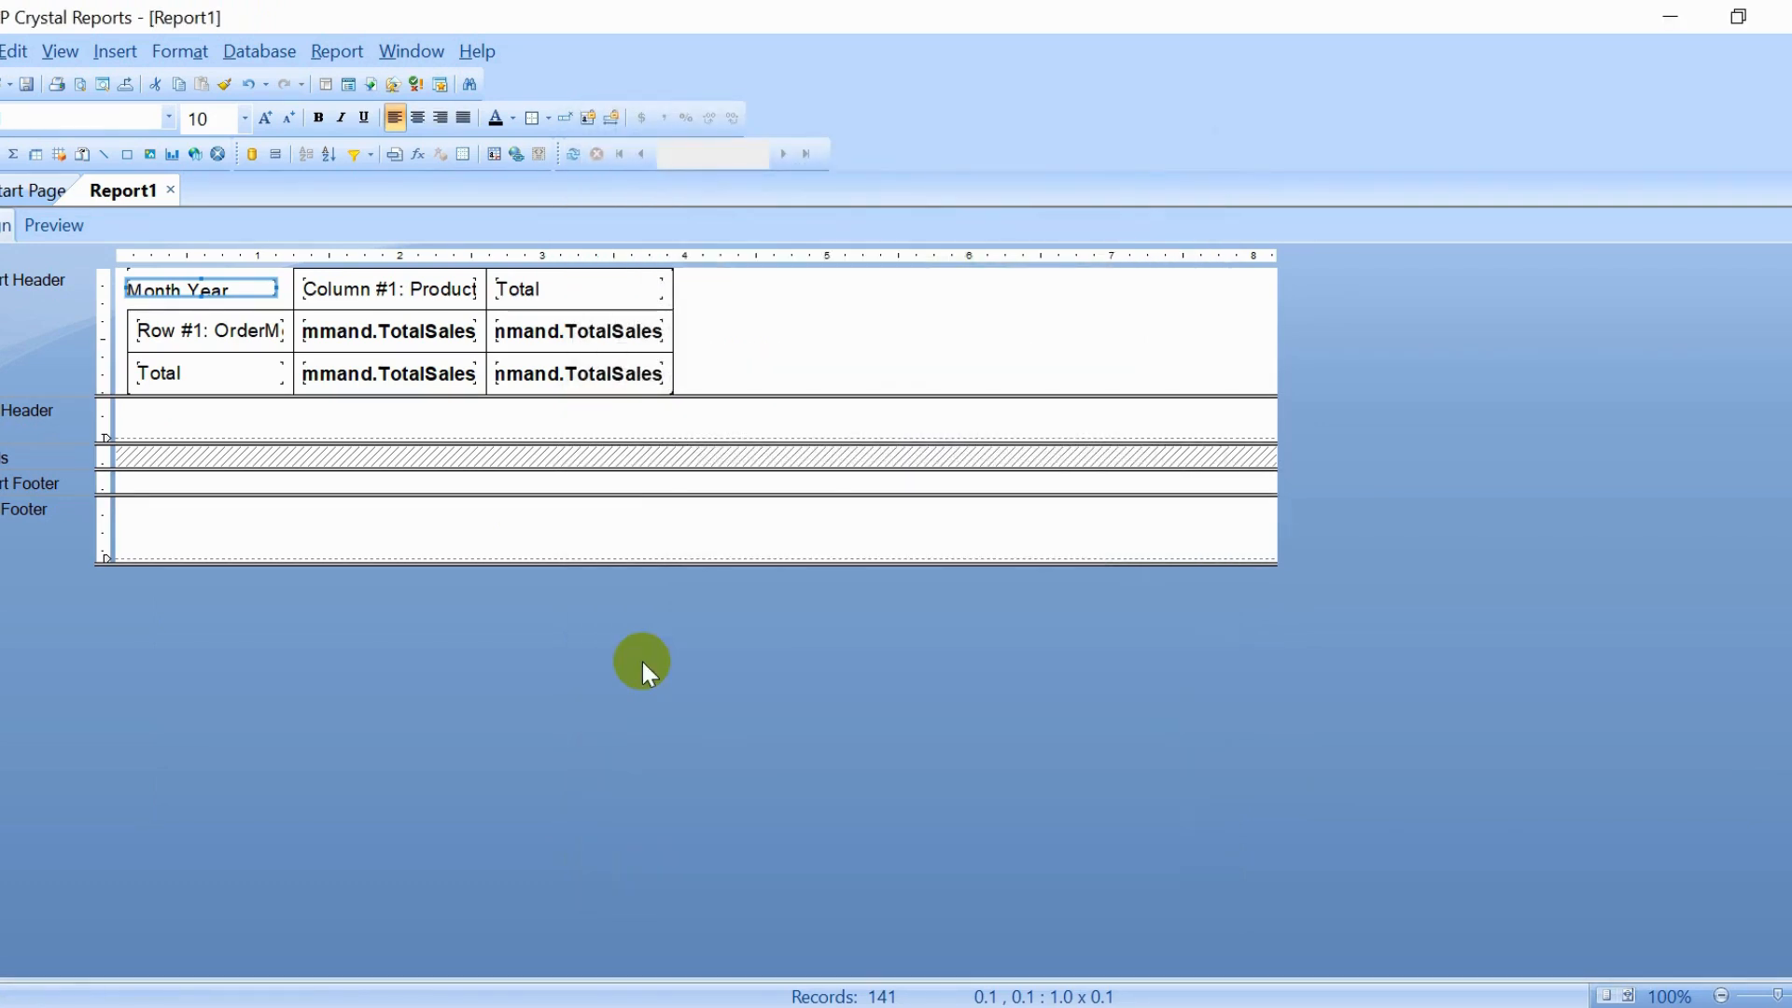
# Step: Nudge the "Month Year" text to the top of the corner cell and enlarge it to about 1.2 x 0.2 in
pyautogui.press('Up')
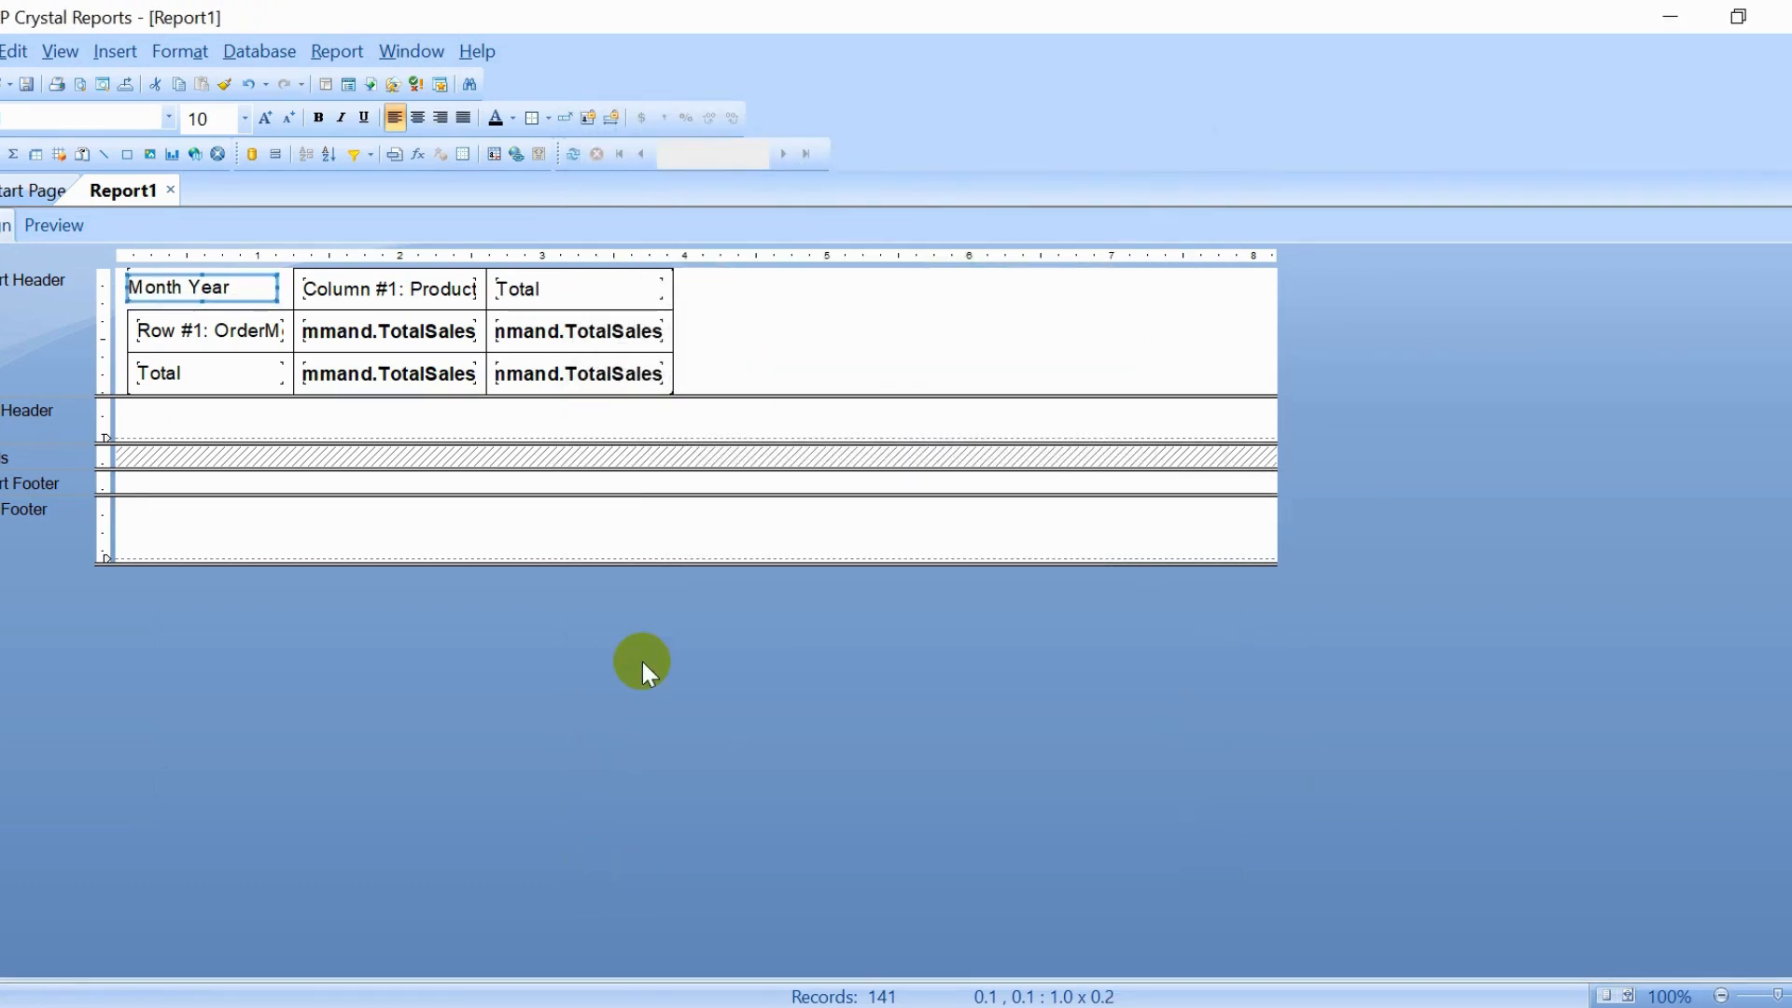
pyautogui.hotkey('shift', 'Right')
pyautogui.hotkey('shift', 'Right')
pyautogui.hotkey('shift', 'Right')
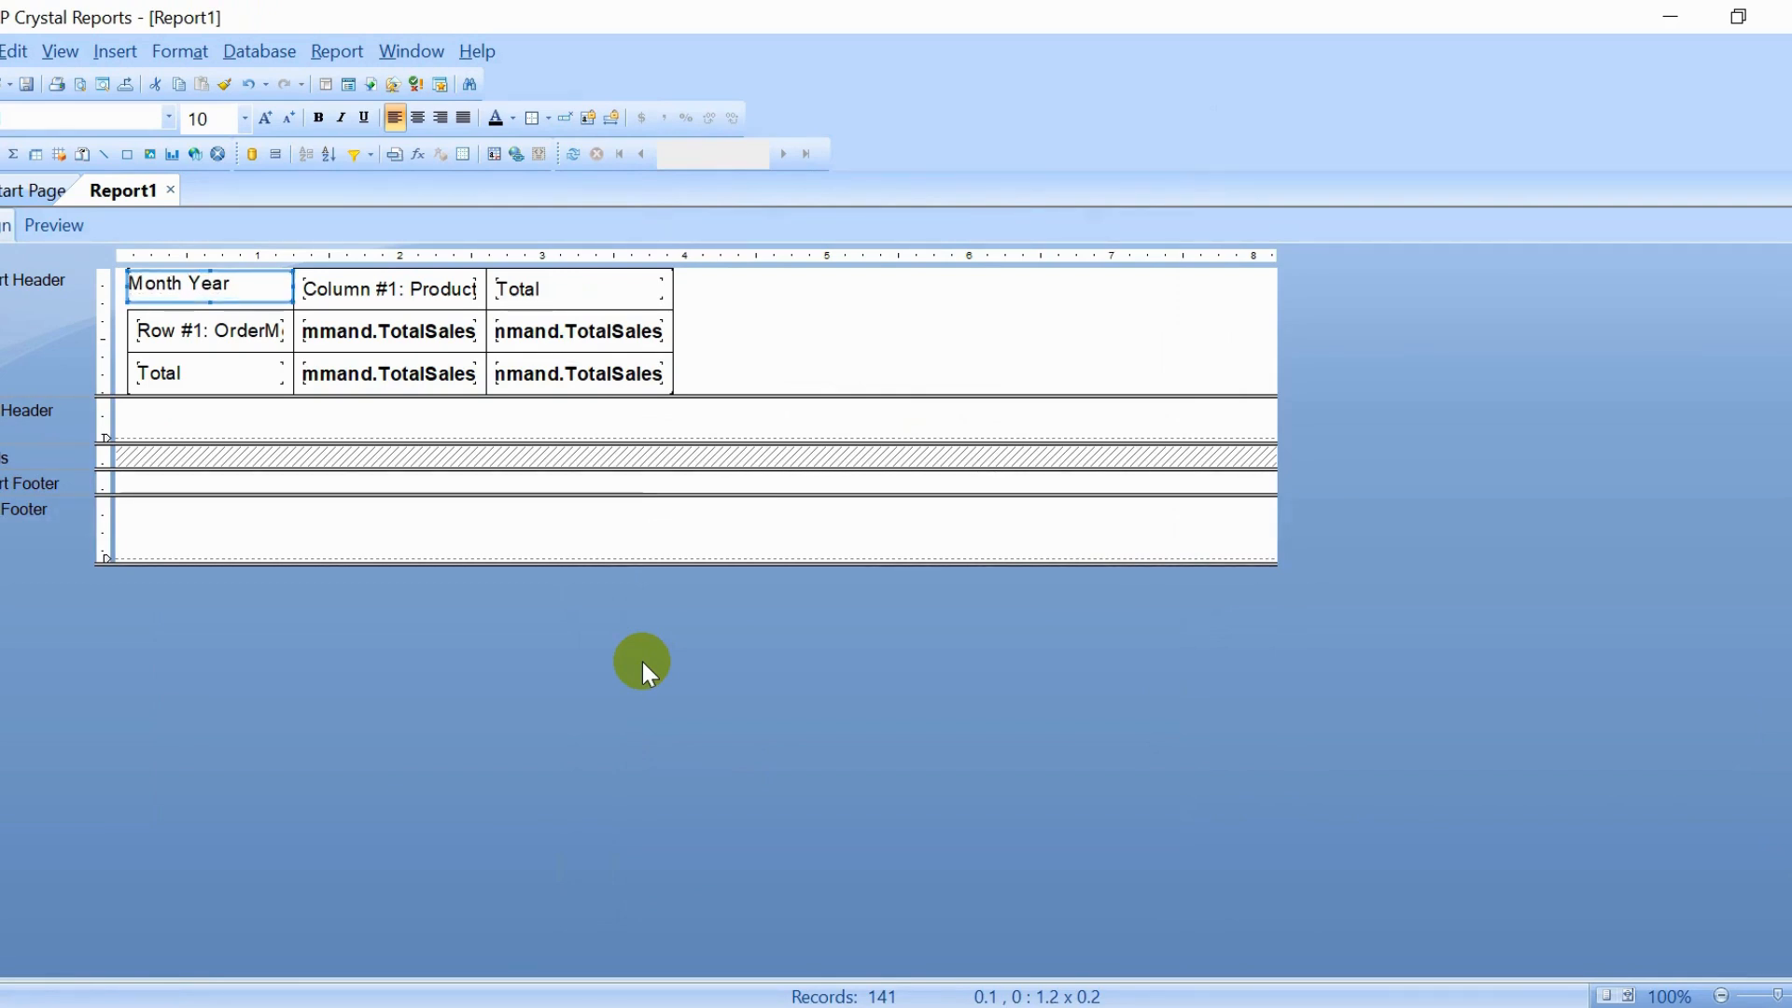
# Step: Preview both pages of the report to check the "Month Year" heading, the month rows and the totals
pyautogui.click(52, 228)
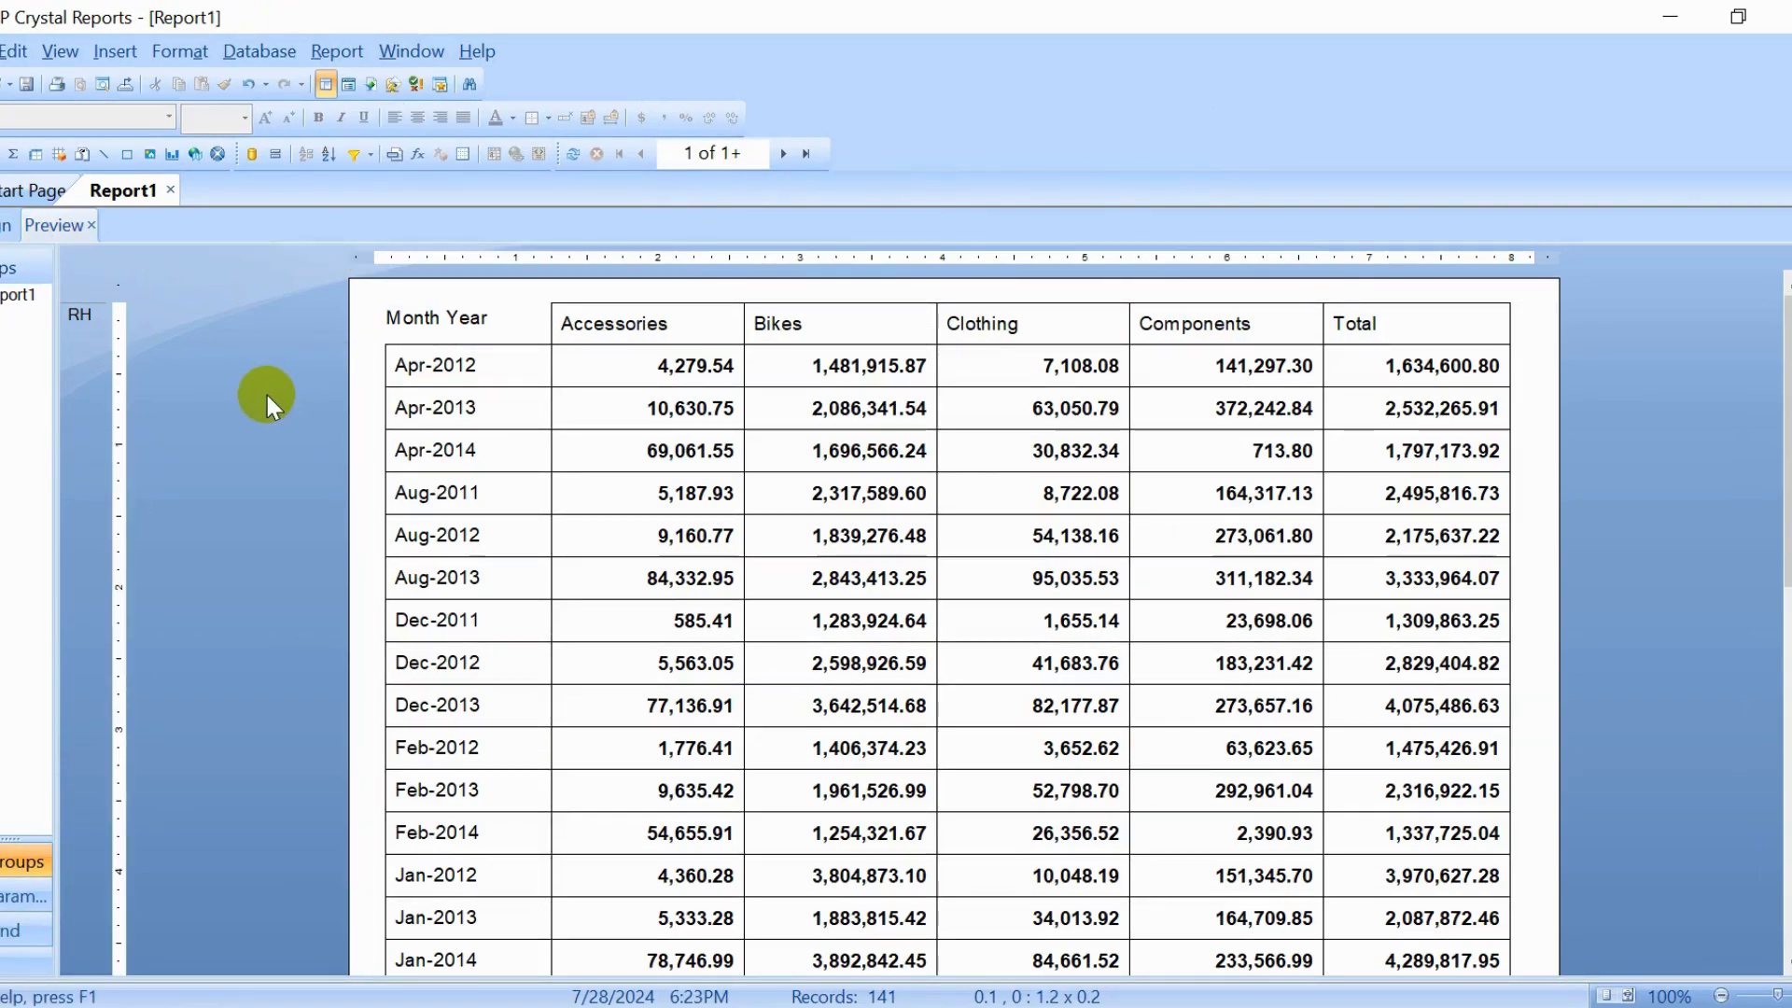
pyautogui.scroll(-10, 303, 413)
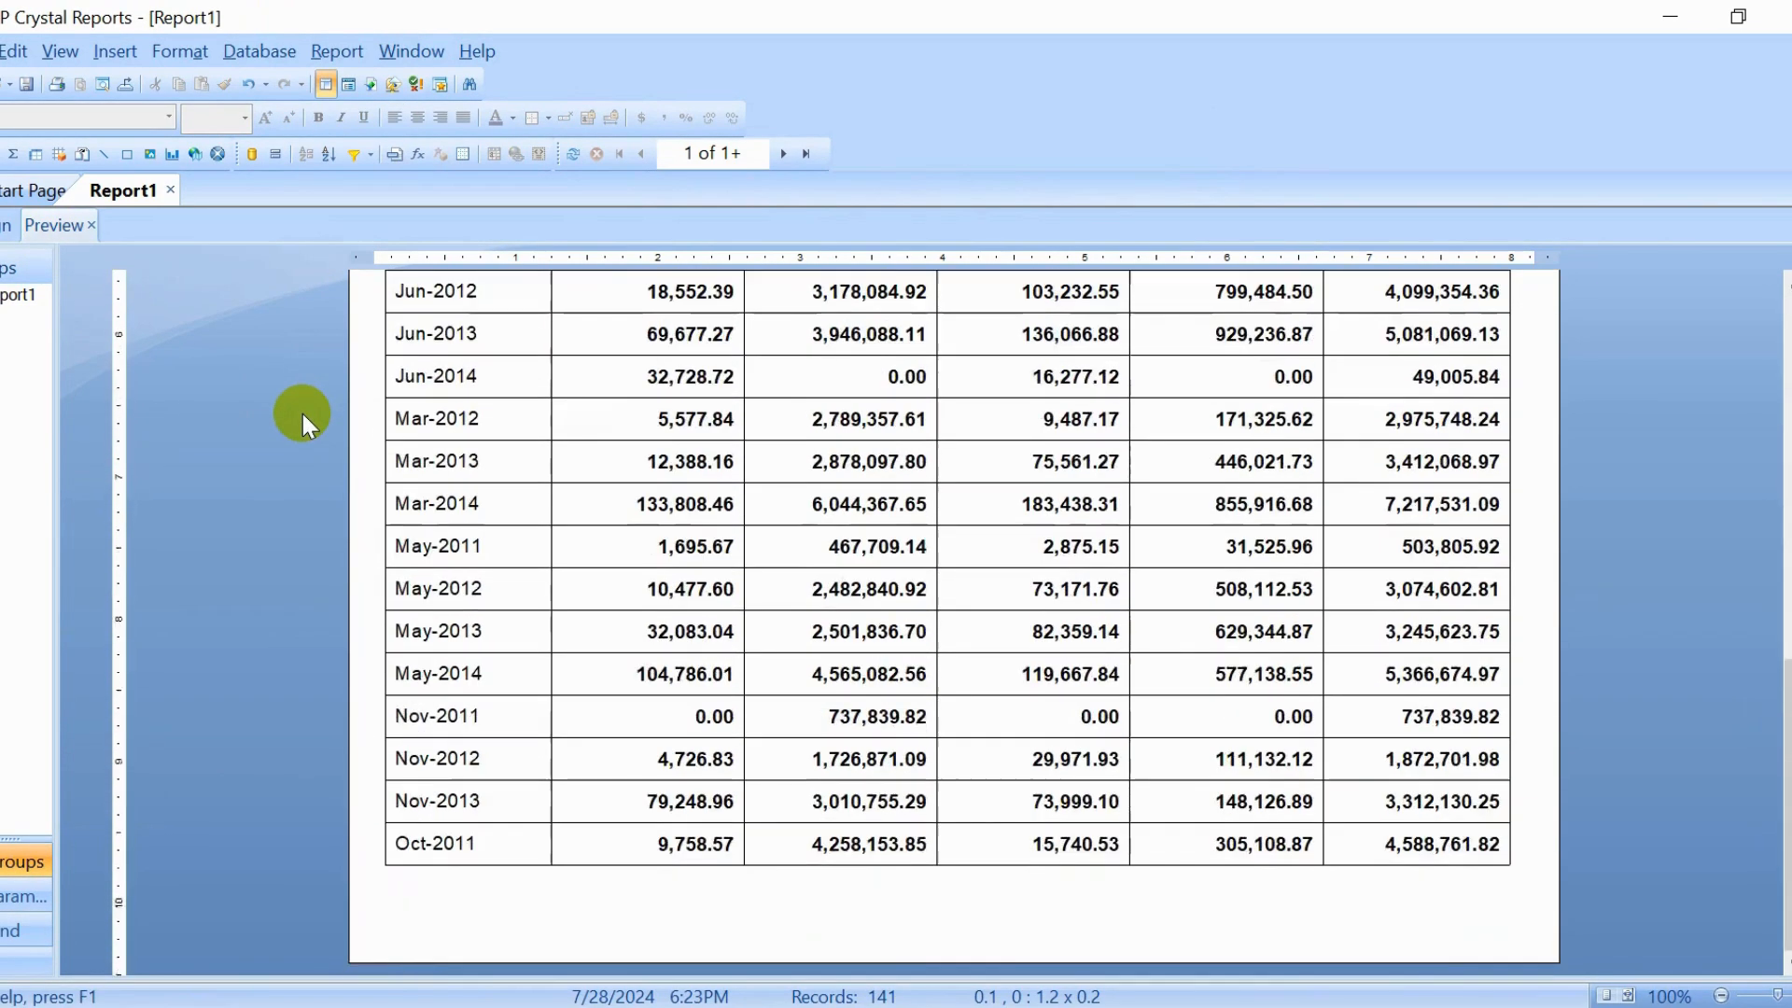
pyautogui.scroll(10, 302, 413)
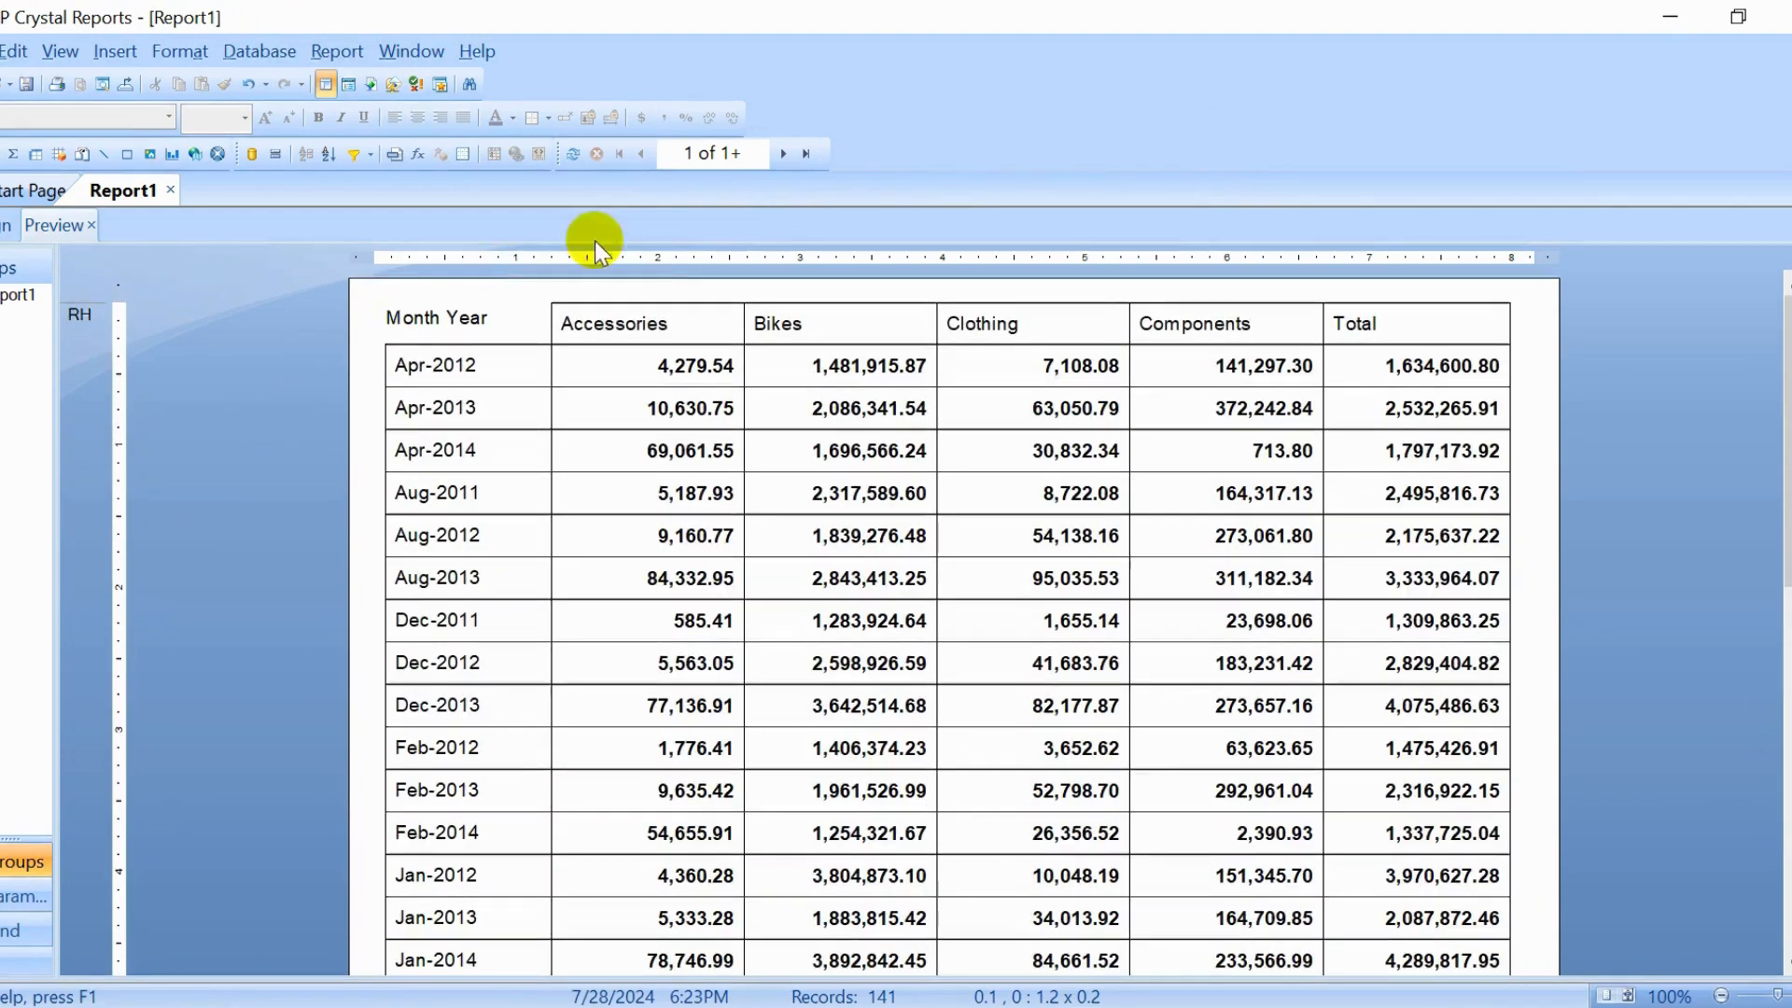
pyautogui.click(781, 153)
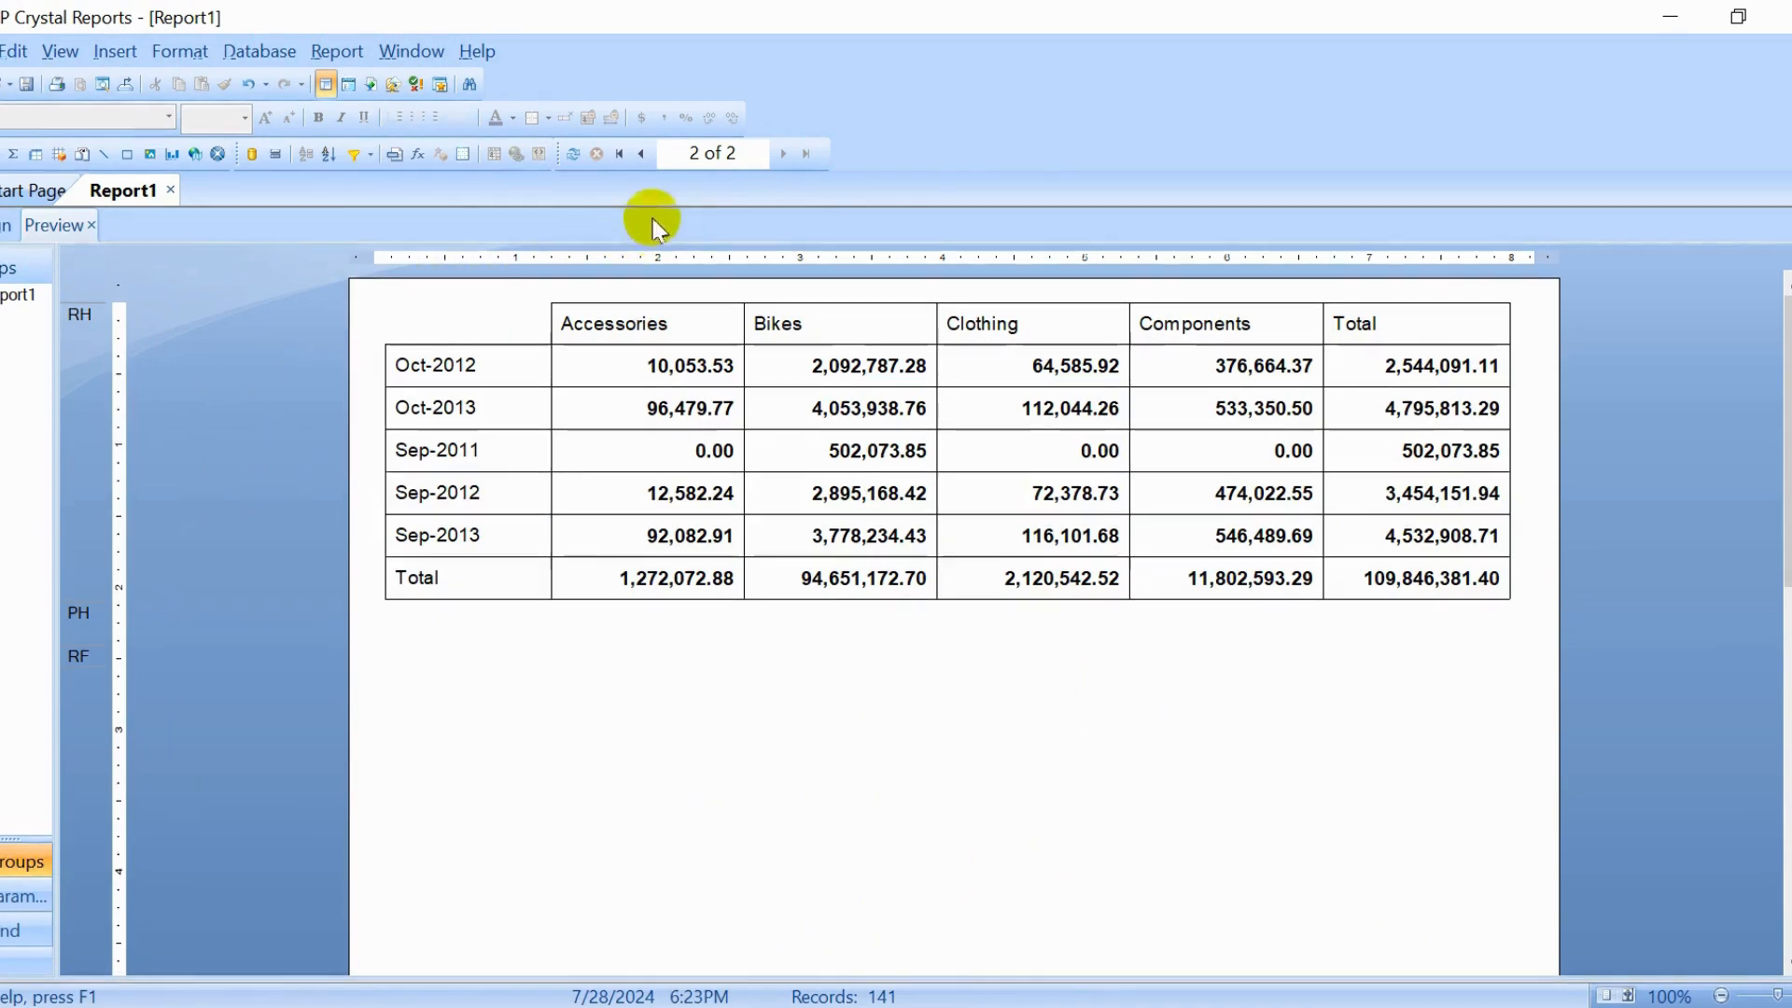
pyautogui.click(643, 155)
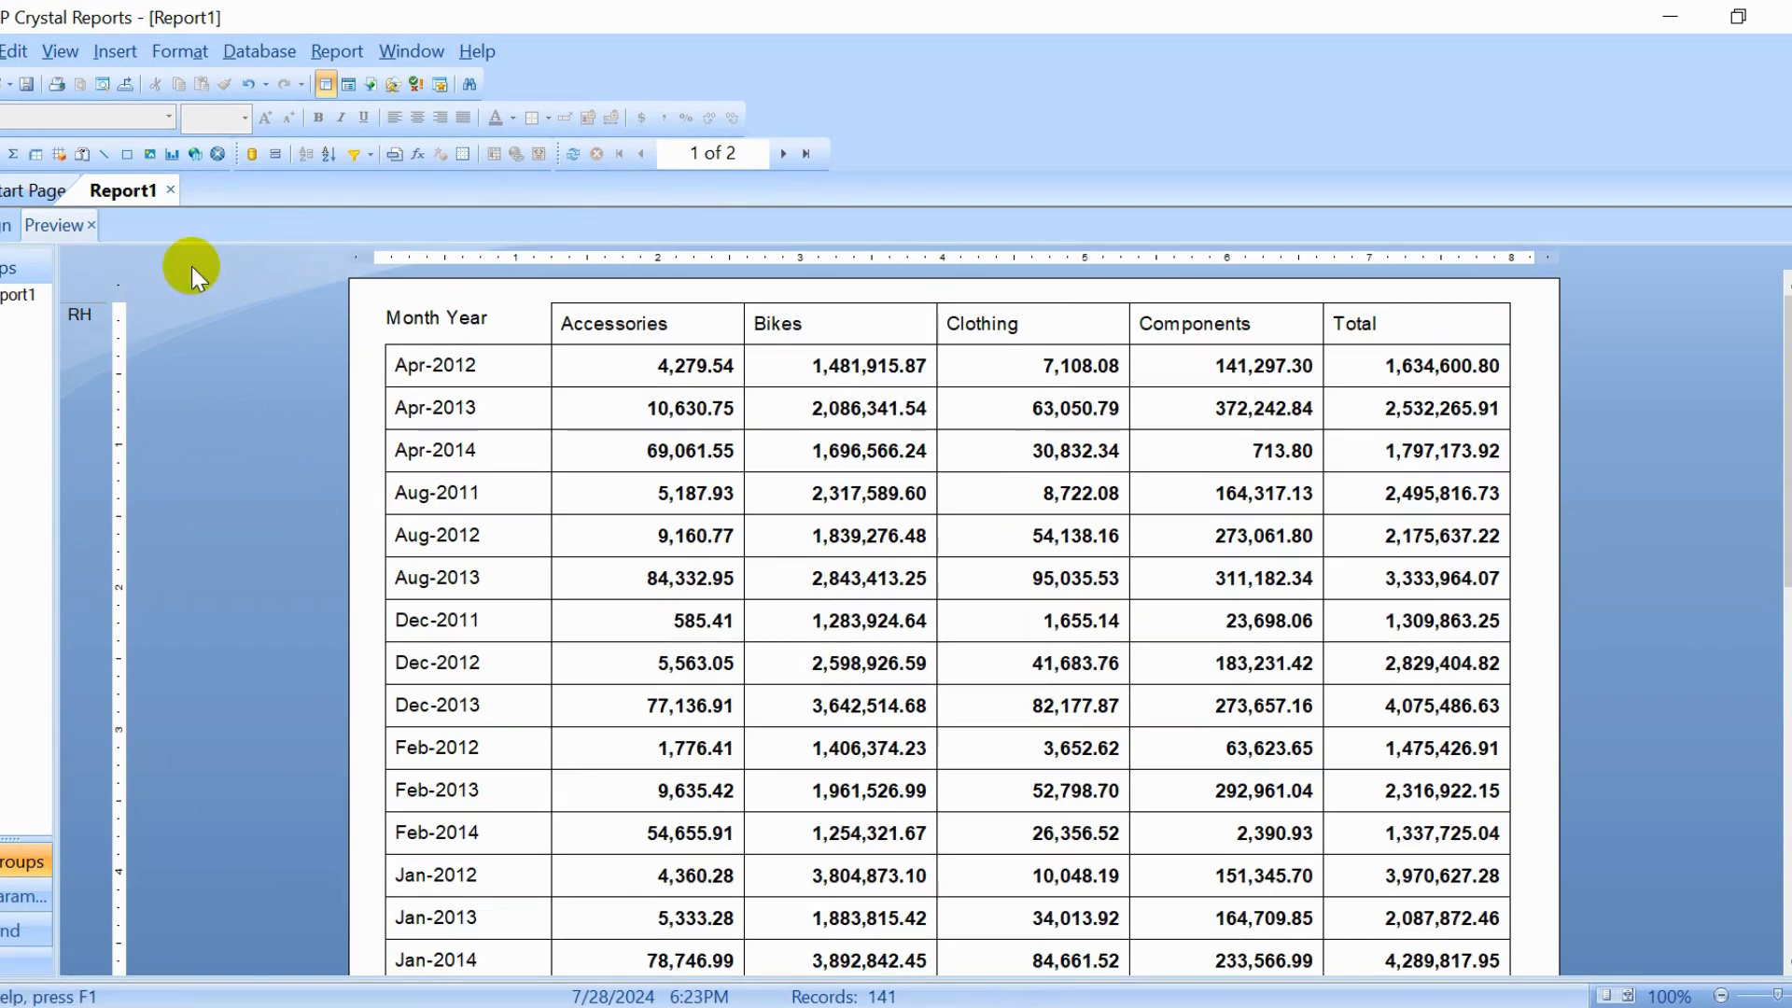
# Step: Return to the report design, then switch to SQL Server Management Studio to review the OrderMonth query in SQLQuery2.sql
pyautogui.click(7, 225)
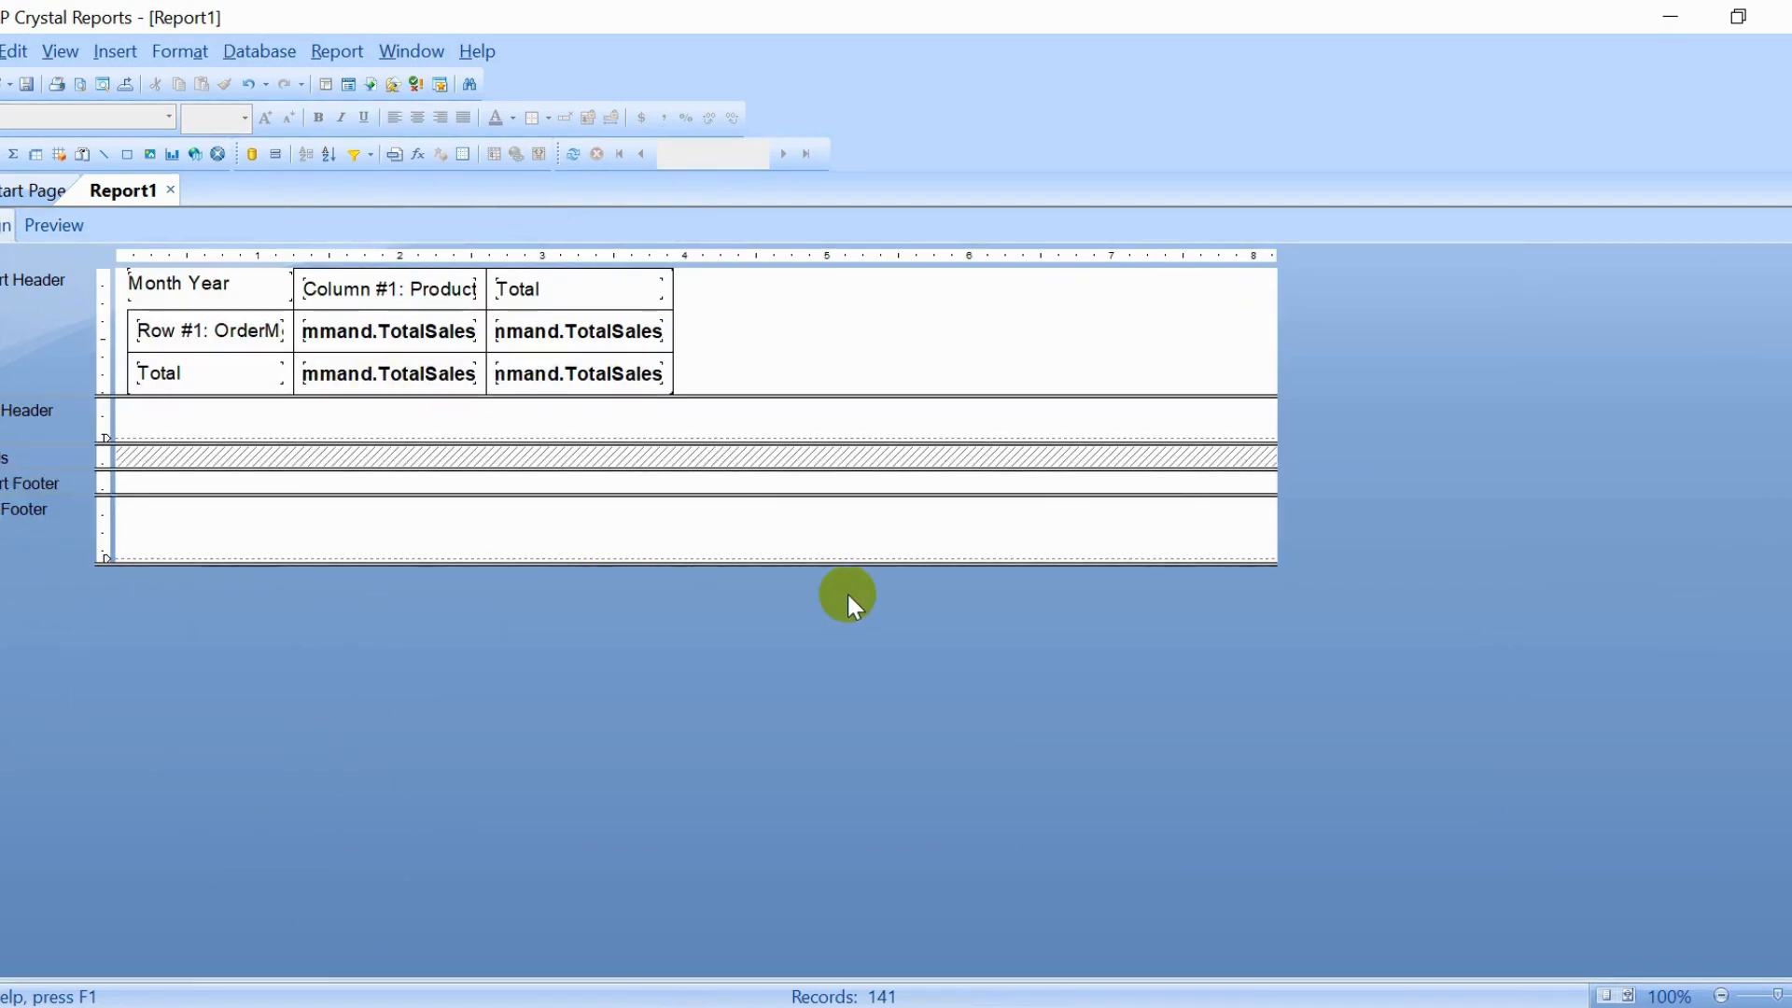
pyautogui.moveTo(794, 1004)
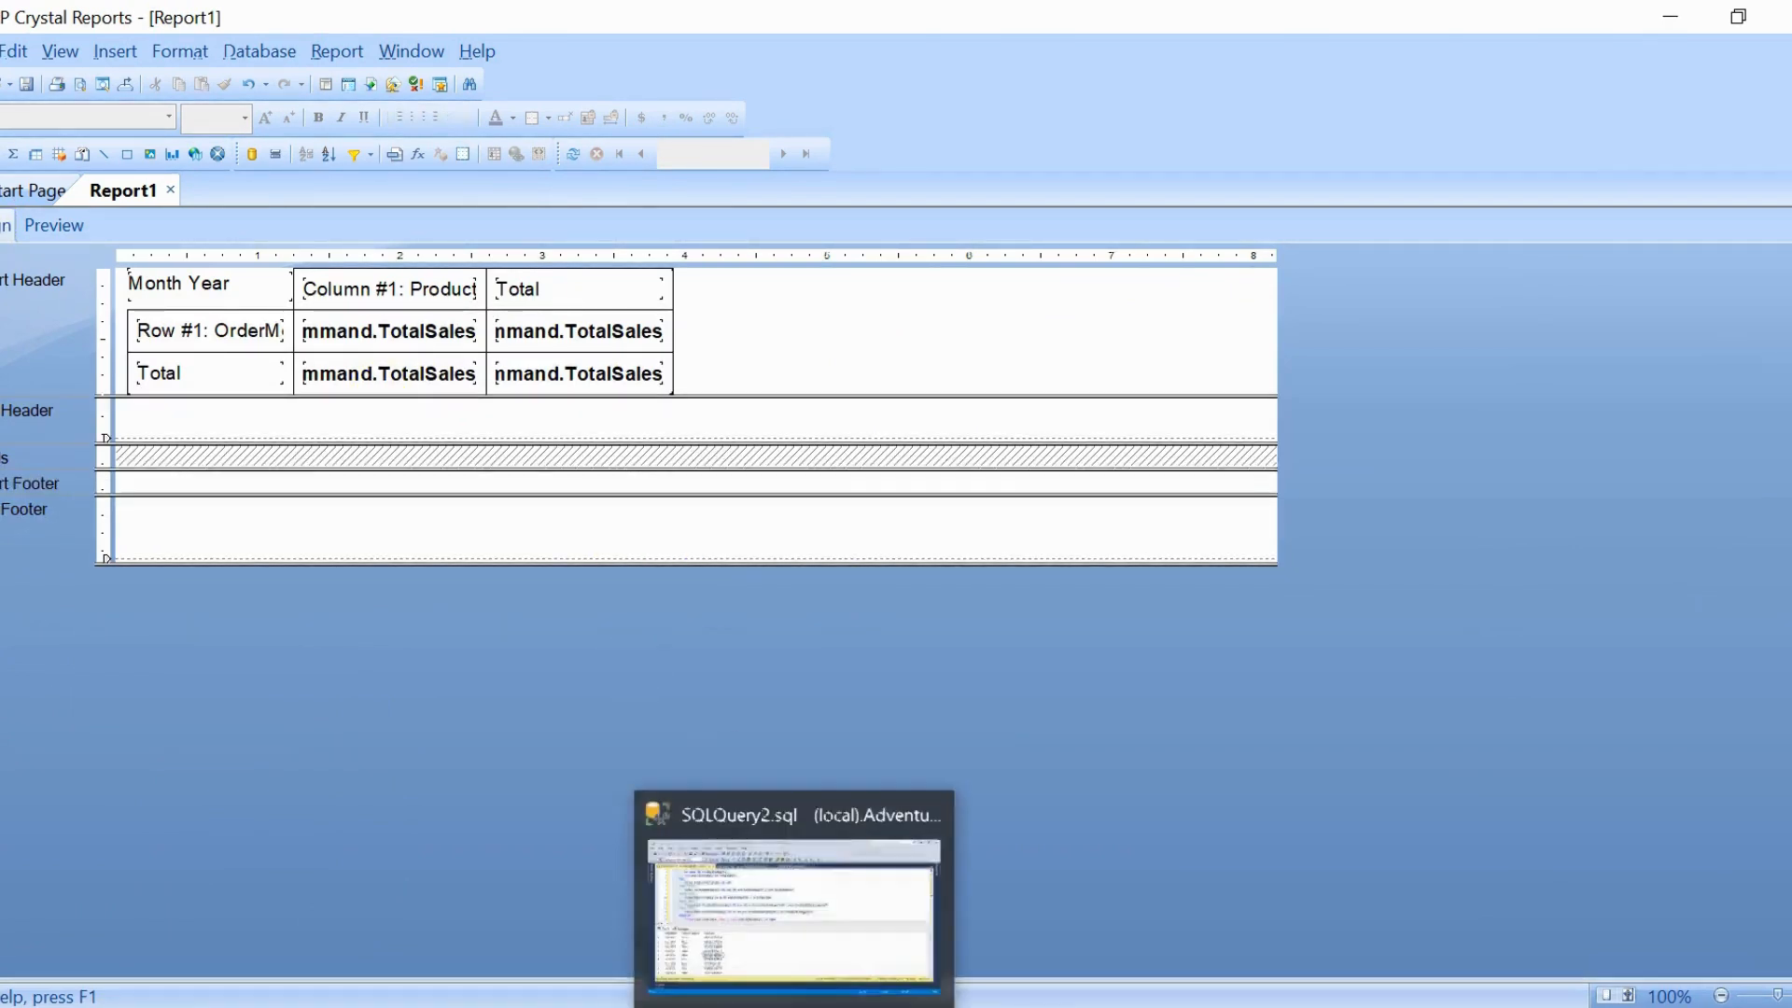
pyautogui.click(793, 896)
pyautogui.scroll(1, 354, 322)
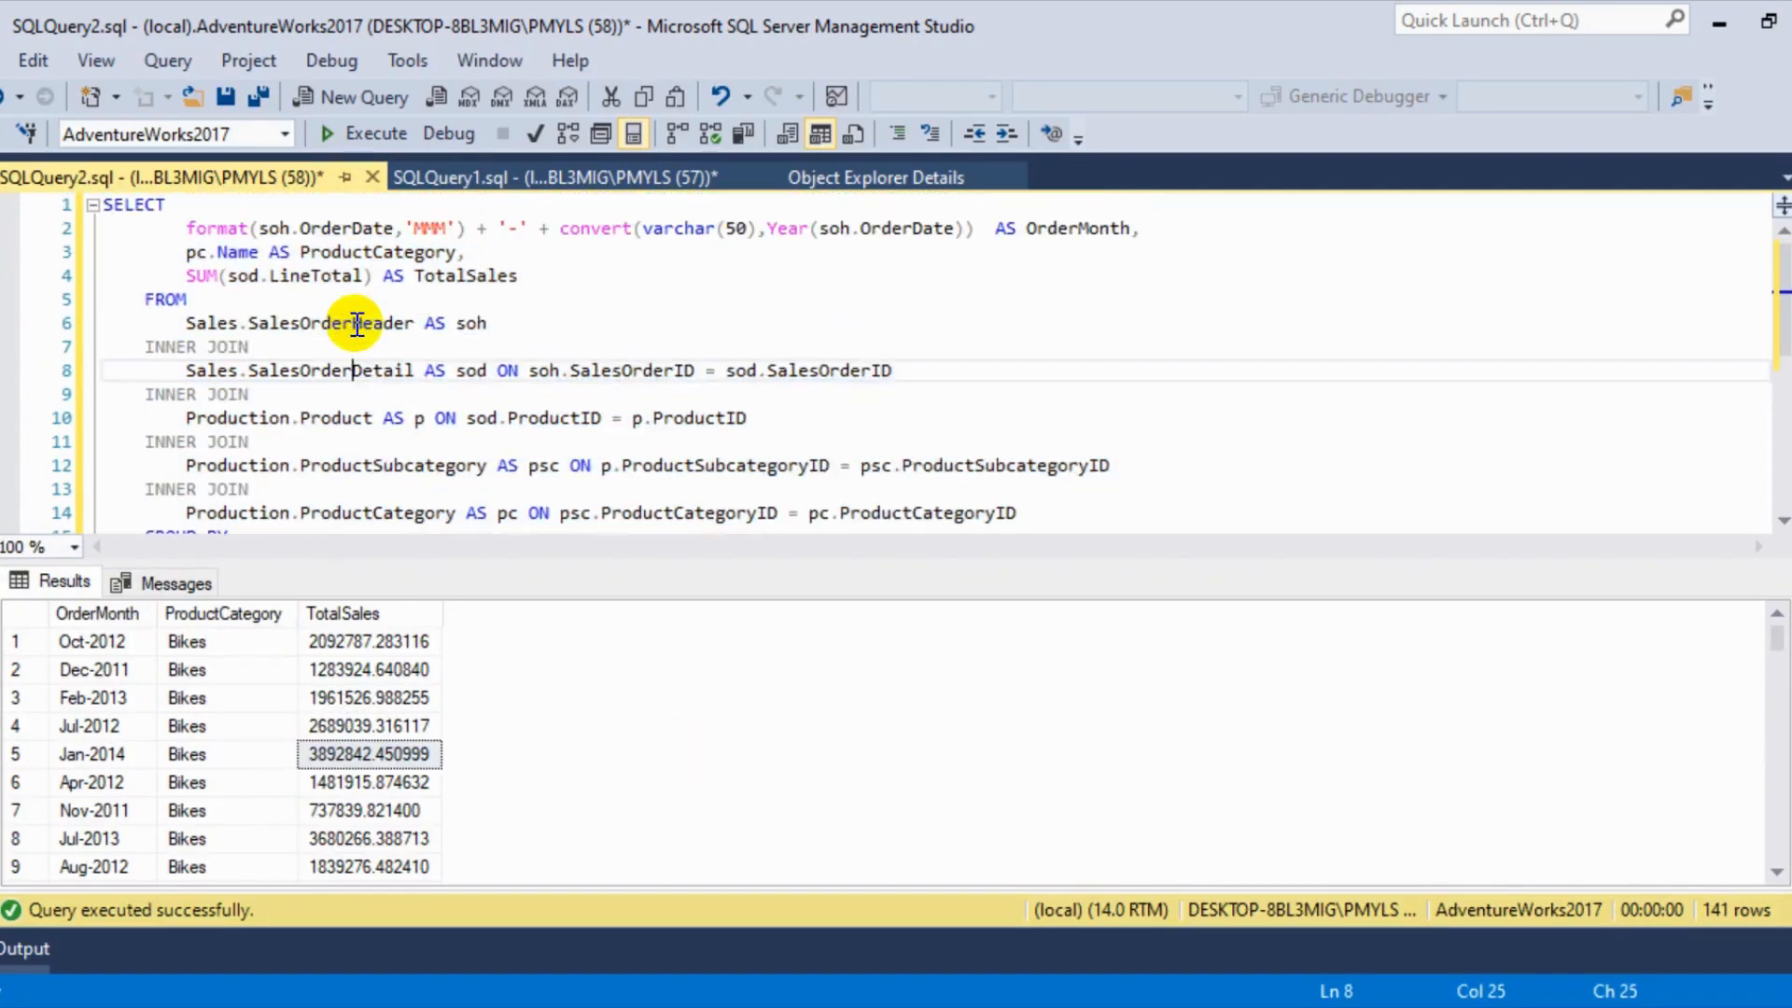
# Step: Add the column "1 as GROUPNAME," at the start of the SELECT list in SQLQuery2.sql and execute the query
pyautogui.click(245, 205)
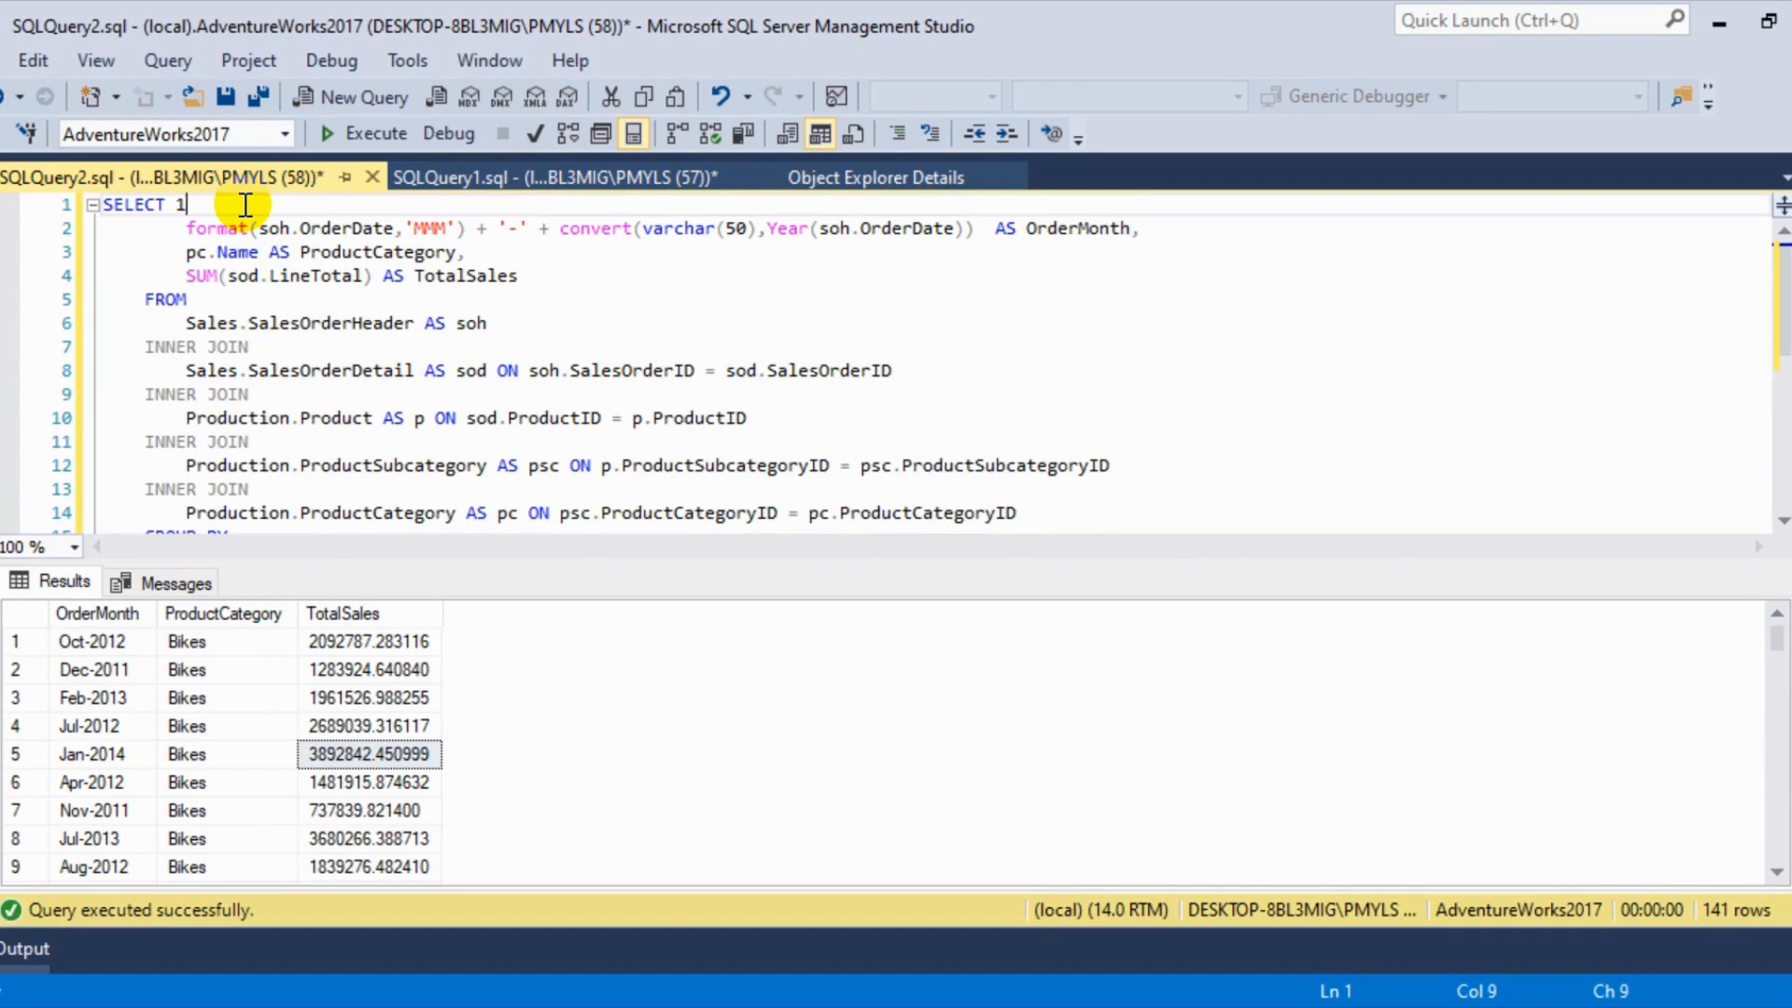
pyautogui.write('1 as')
pyautogui.press('capslock')
pyautogui.write('GROUP')
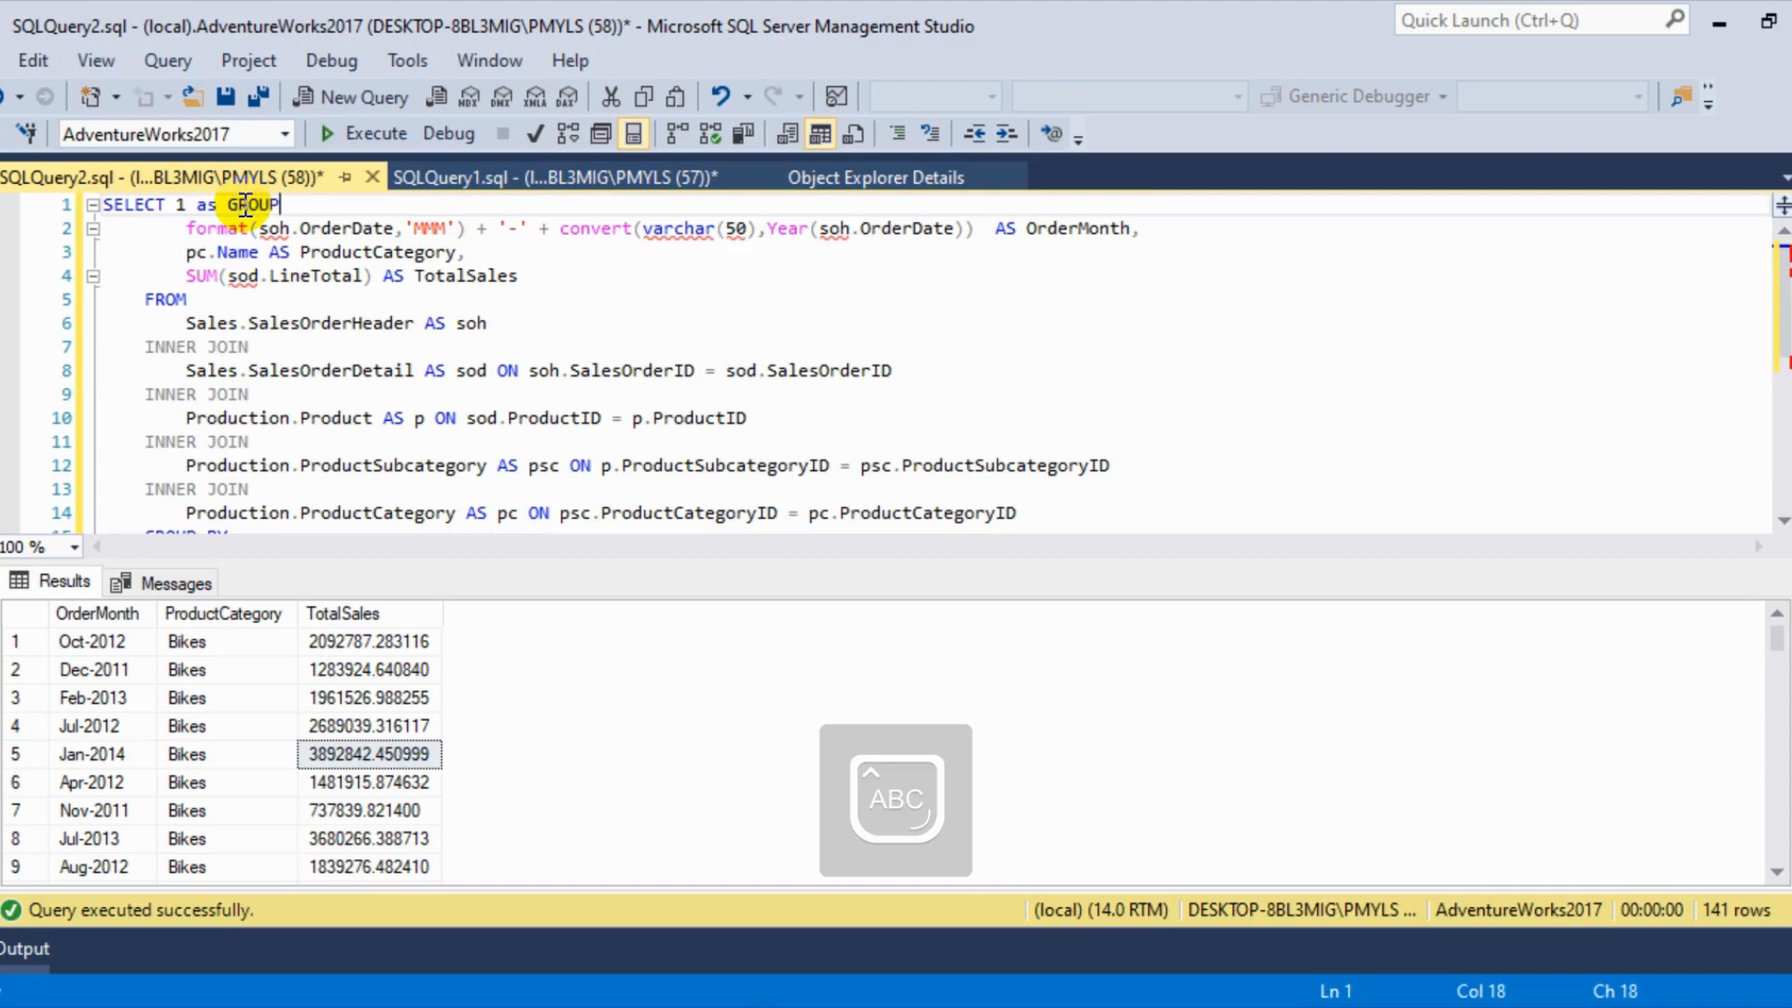
pyautogui.write('NAME')
pyautogui.press('capslock')
pyautogui.write(',')
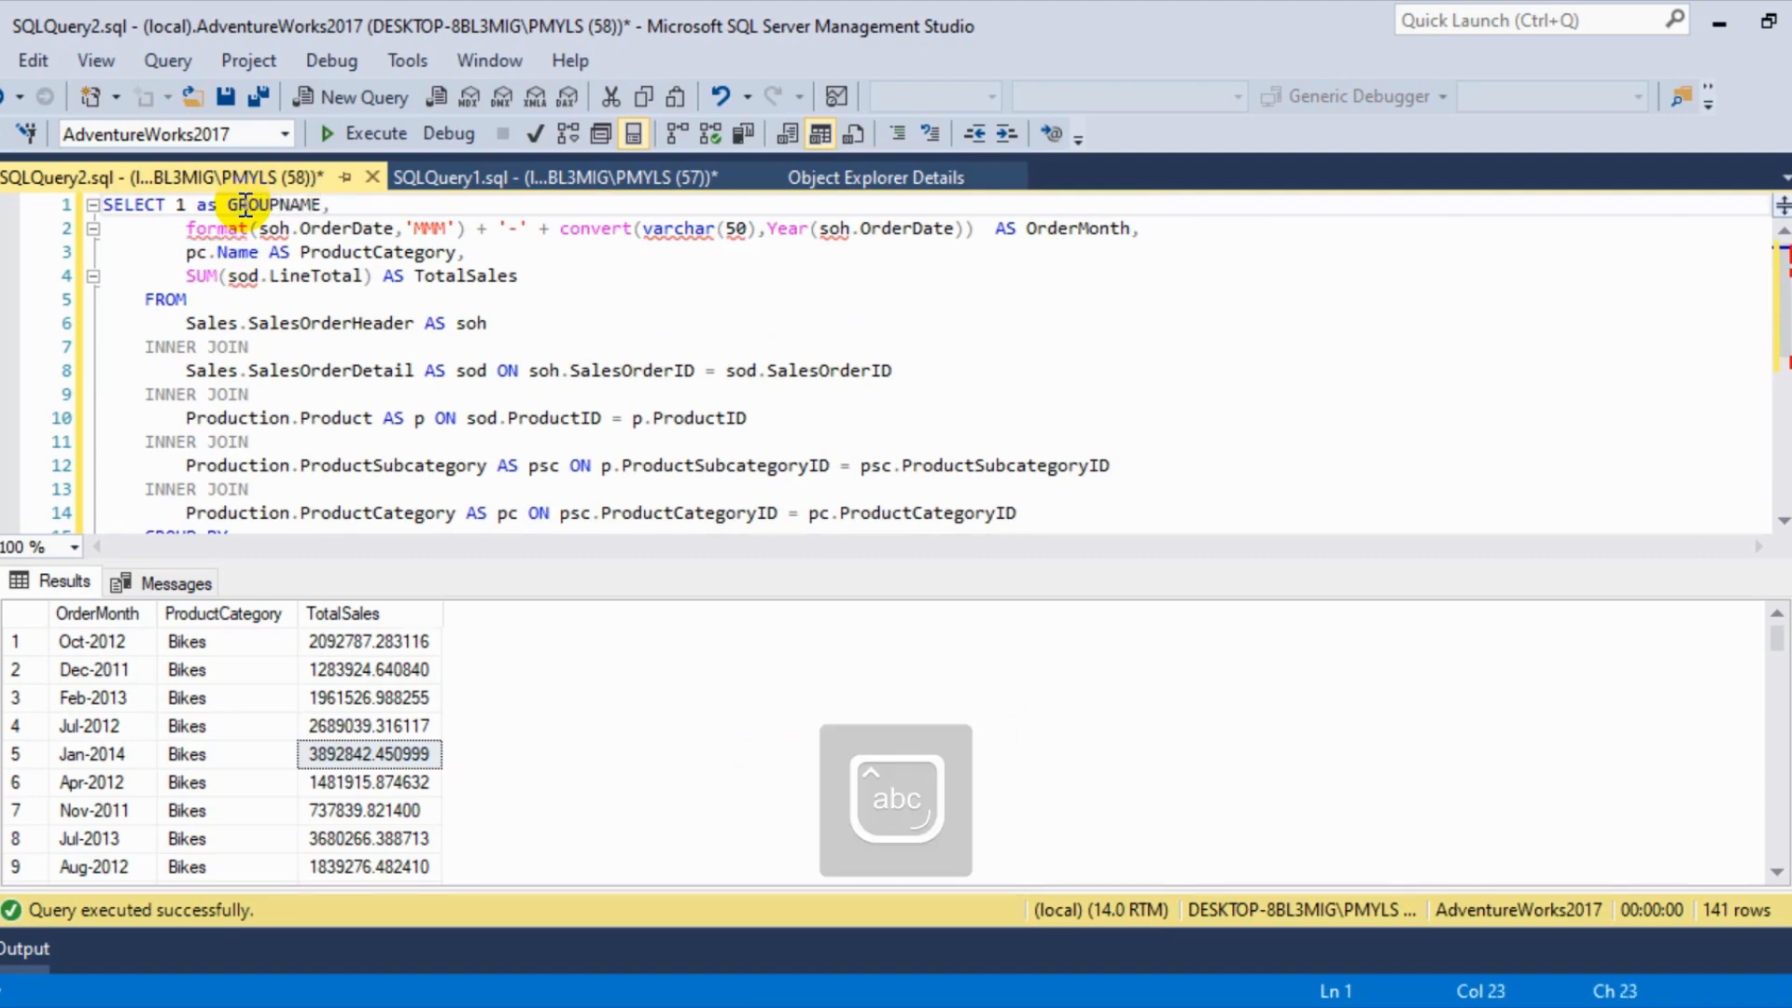
pyautogui.press('F5')
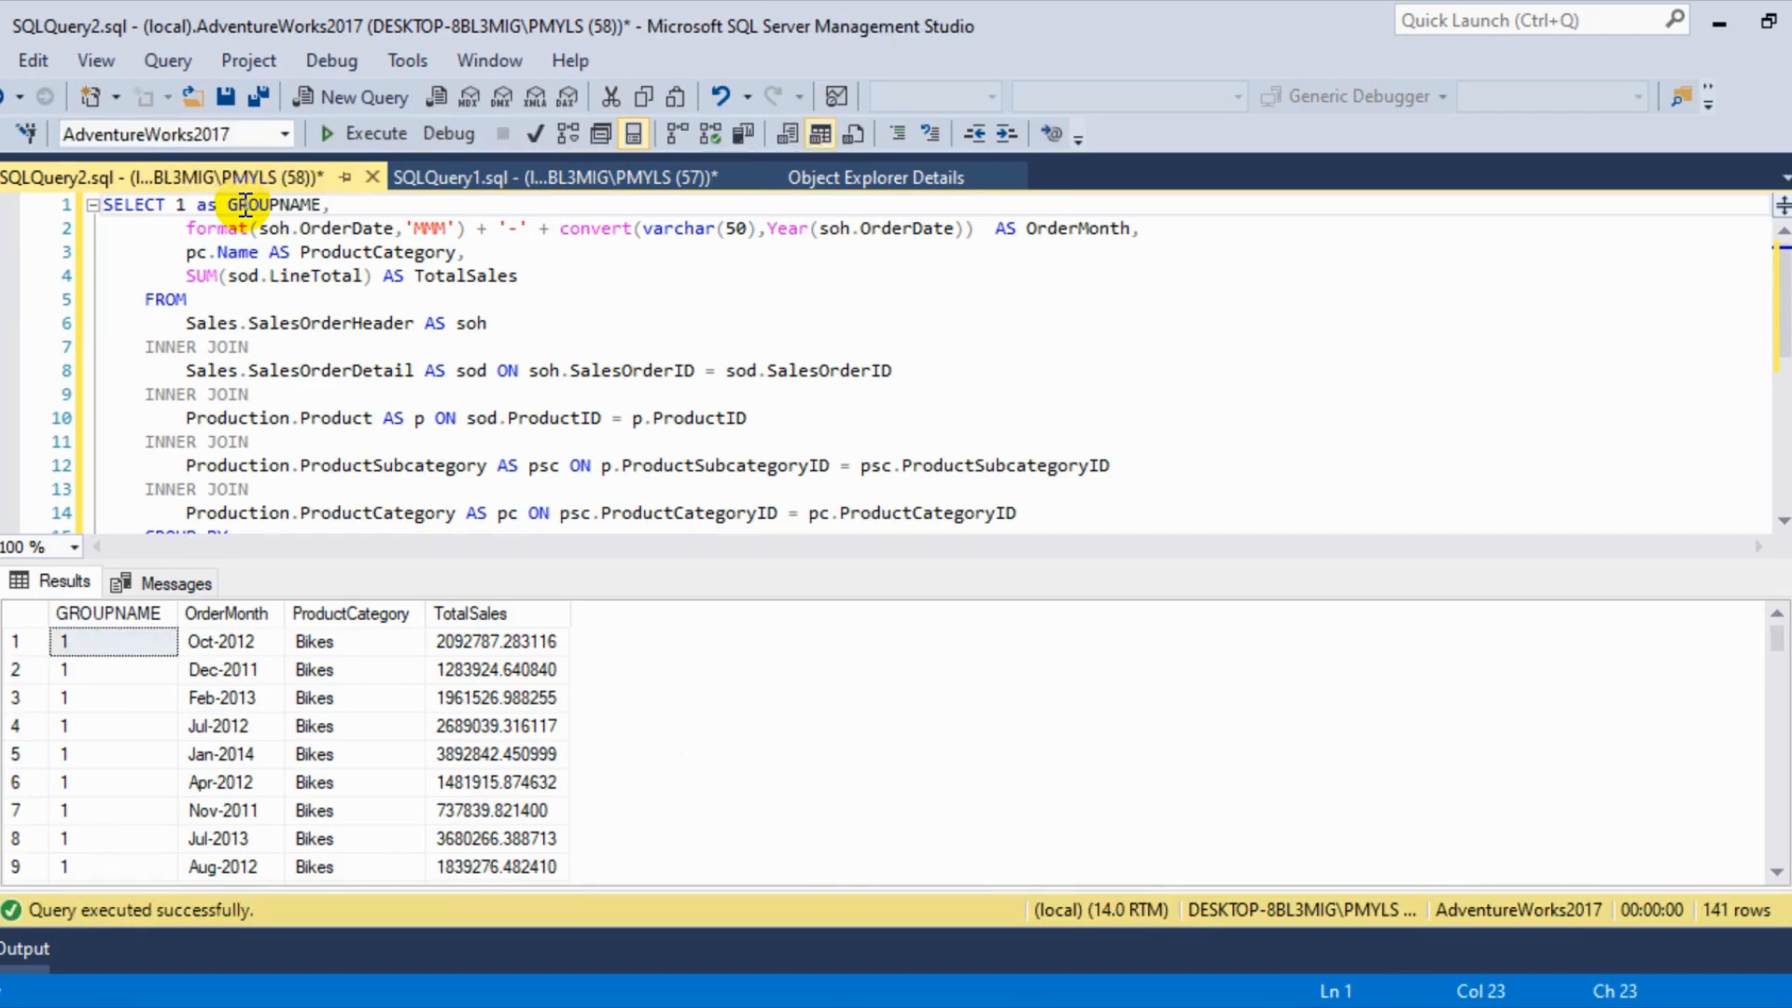
# Step: Copy the entire OrderMonth query with the GROUPNAME column and switch to Crystal Reports
pyautogui.click(472, 300)
pyautogui.hotkey('ctrl', 'a')
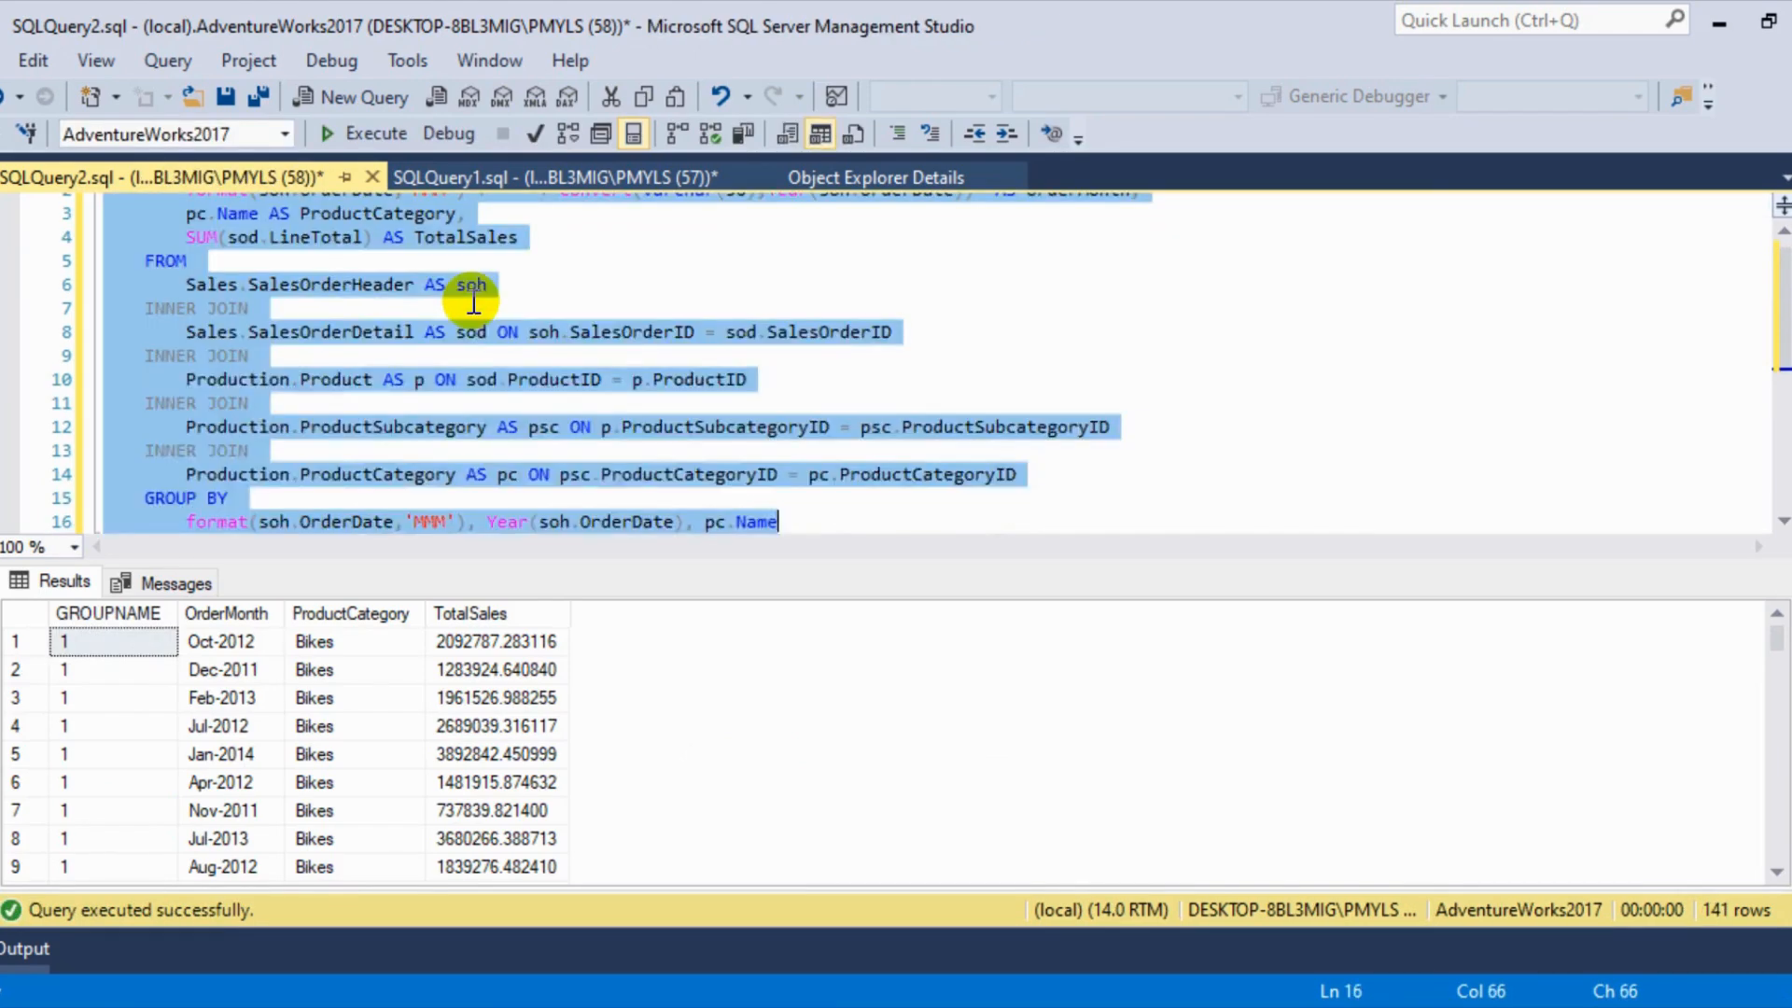
pyautogui.hotkey('alt', 'Tab')
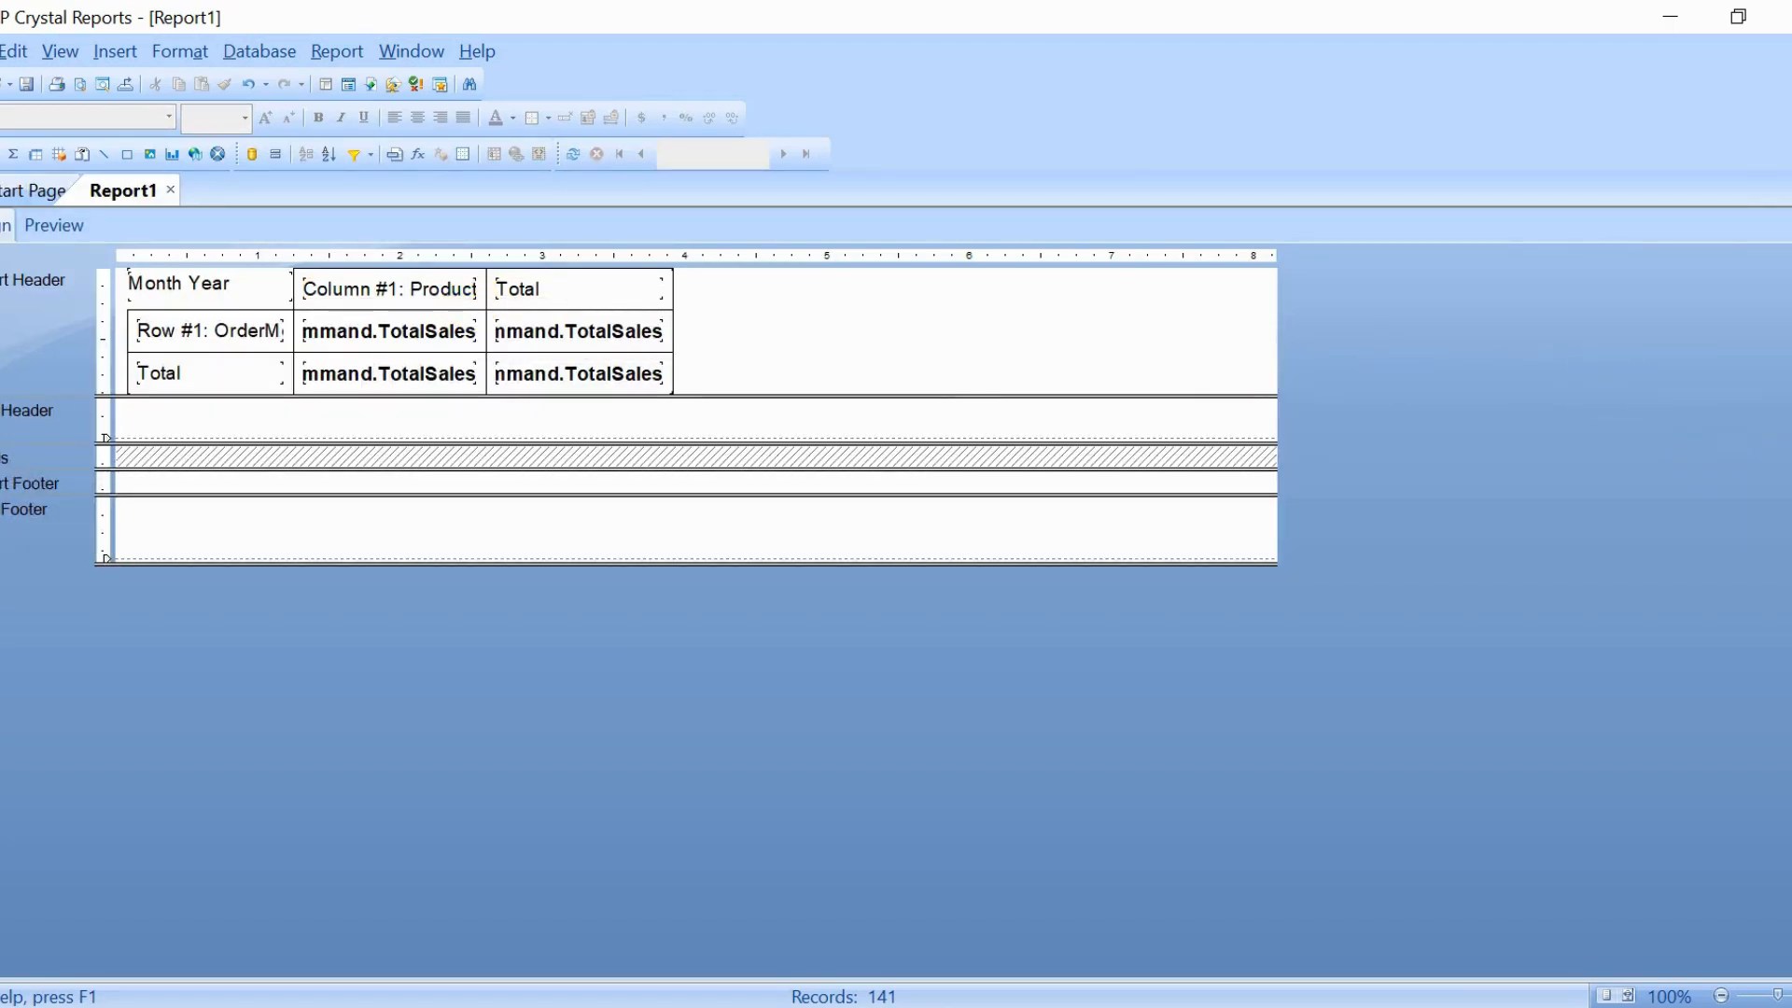
# Step: Replace the SQL of the report's Command in the Database Expert with the copied query and apply the change
pyautogui.moveTo(1785, 438)
pyautogui.doubleClick(1452, 245)
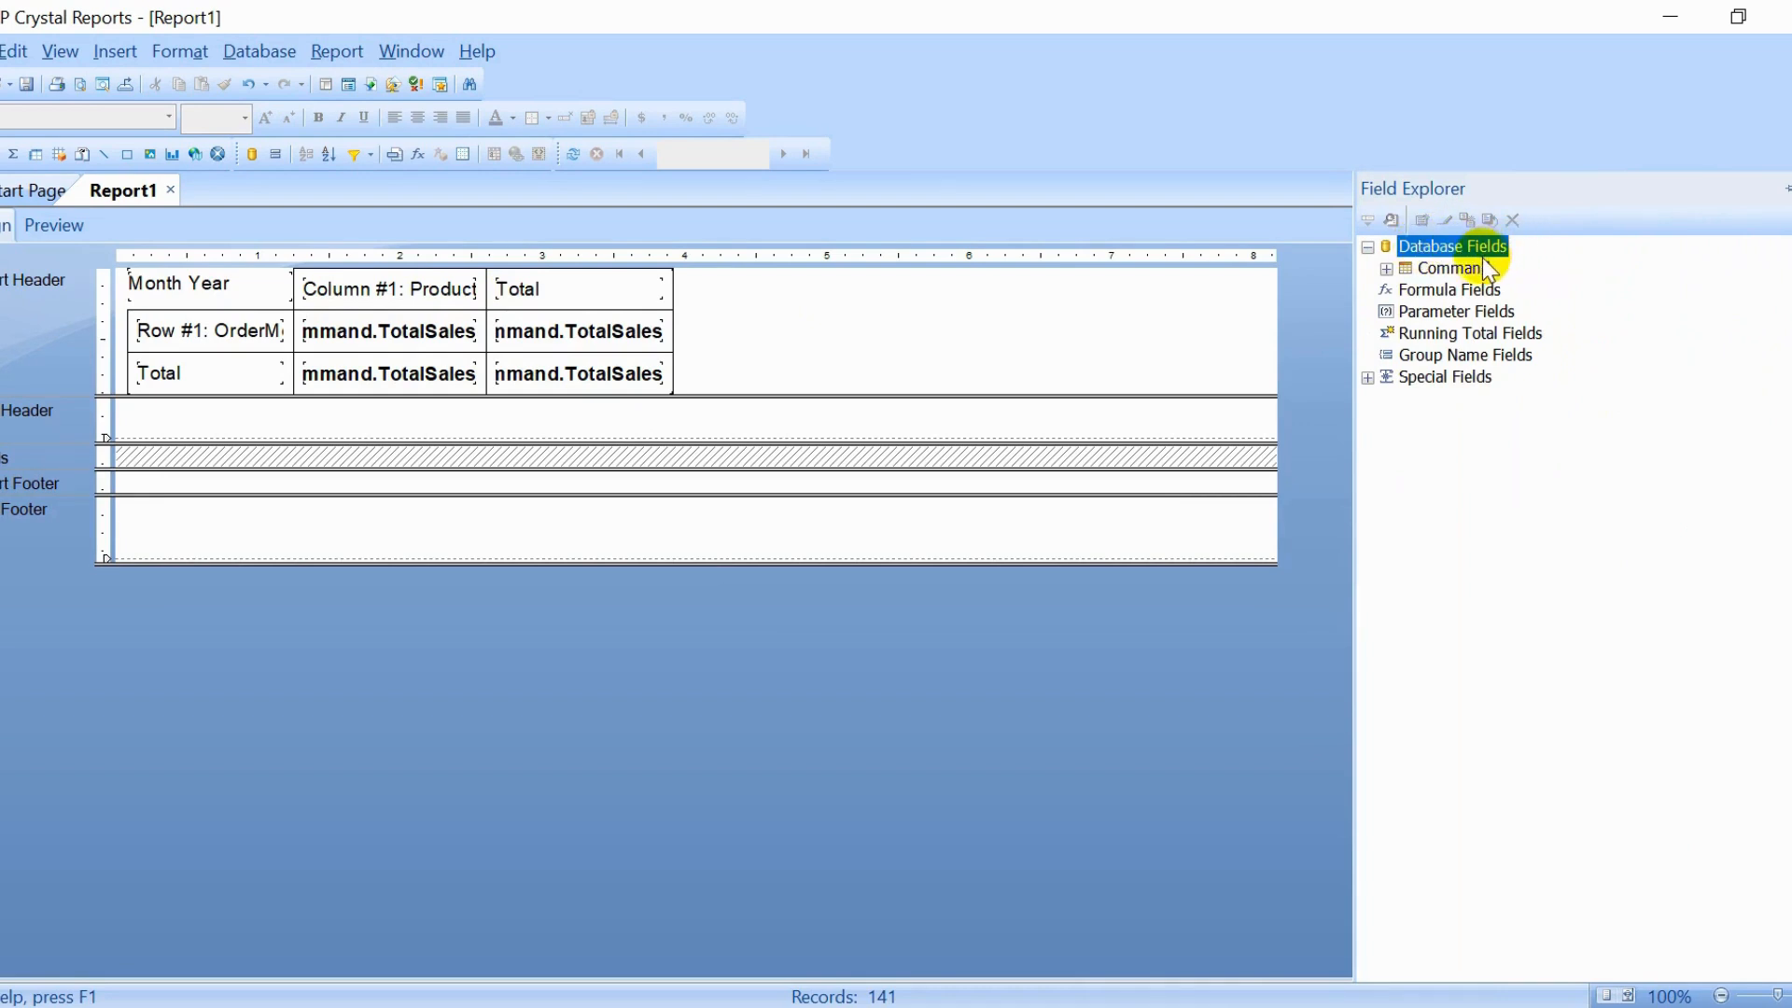
pyautogui.rightClick(1482, 264)
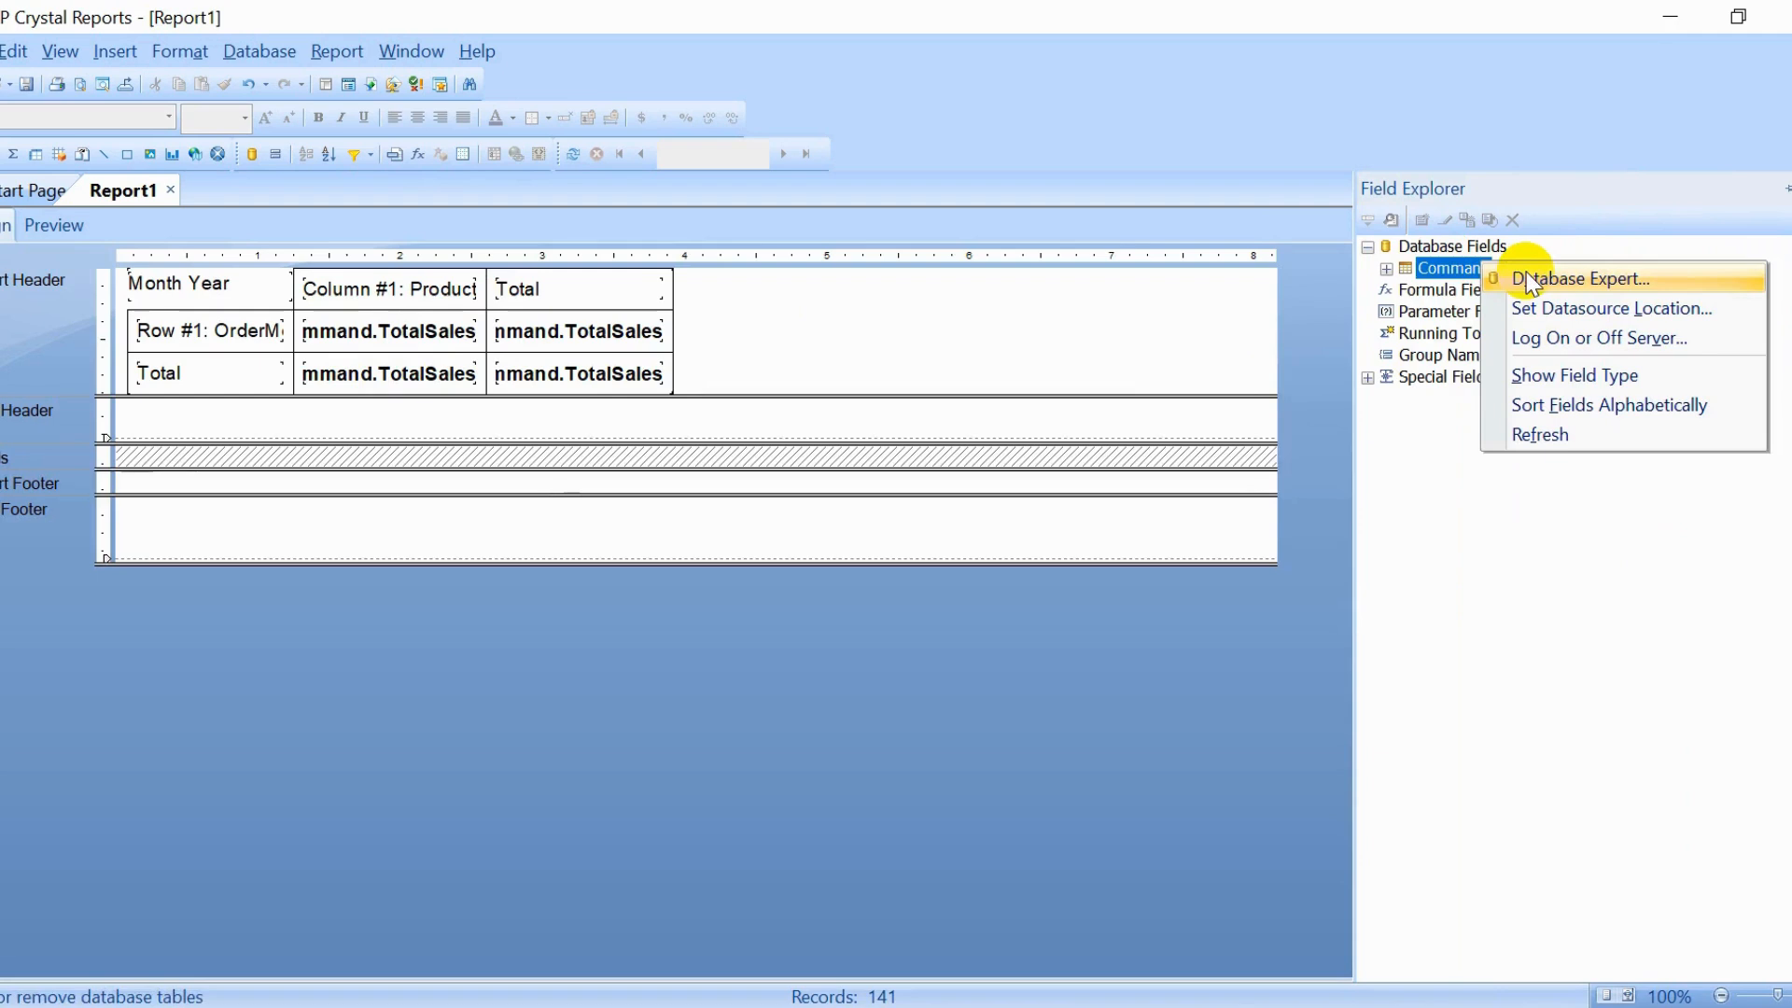
pyautogui.click(1528, 273)
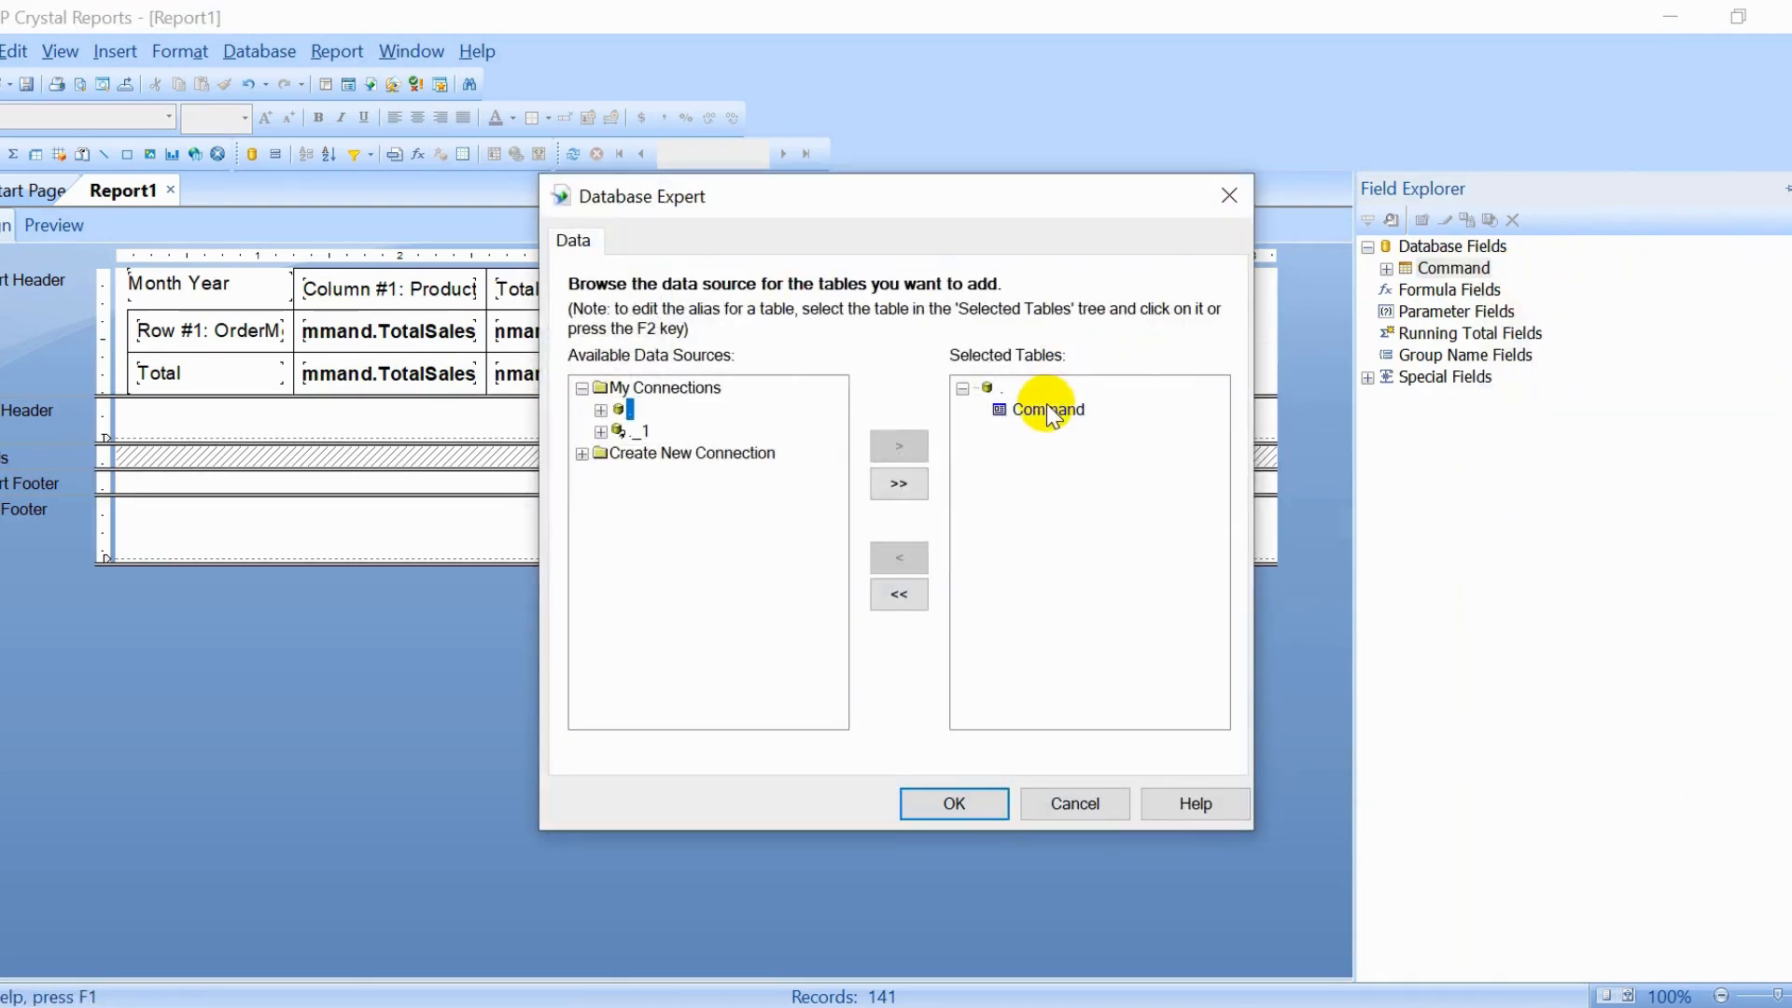
pyautogui.click(1048, 409)
pyautogui.rightClick(1046, 406)
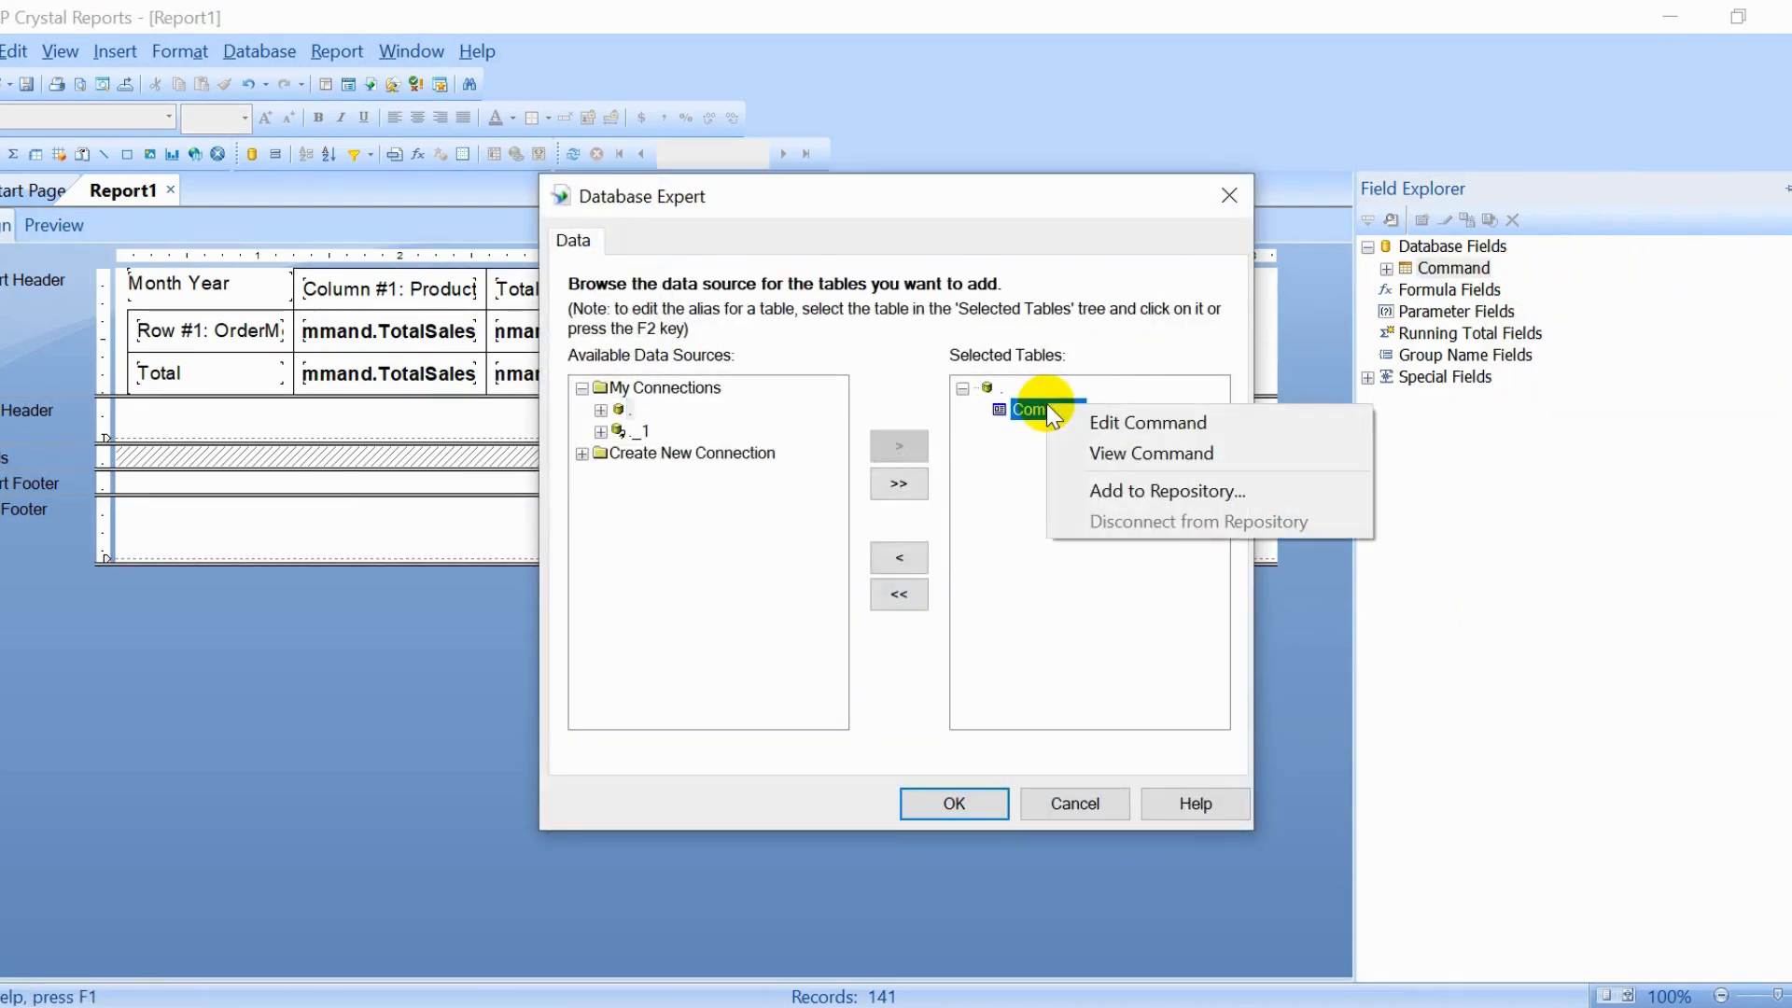
pyautogui.click(1122, 422)
pyautogui.hotkey('ctrl', 'End')
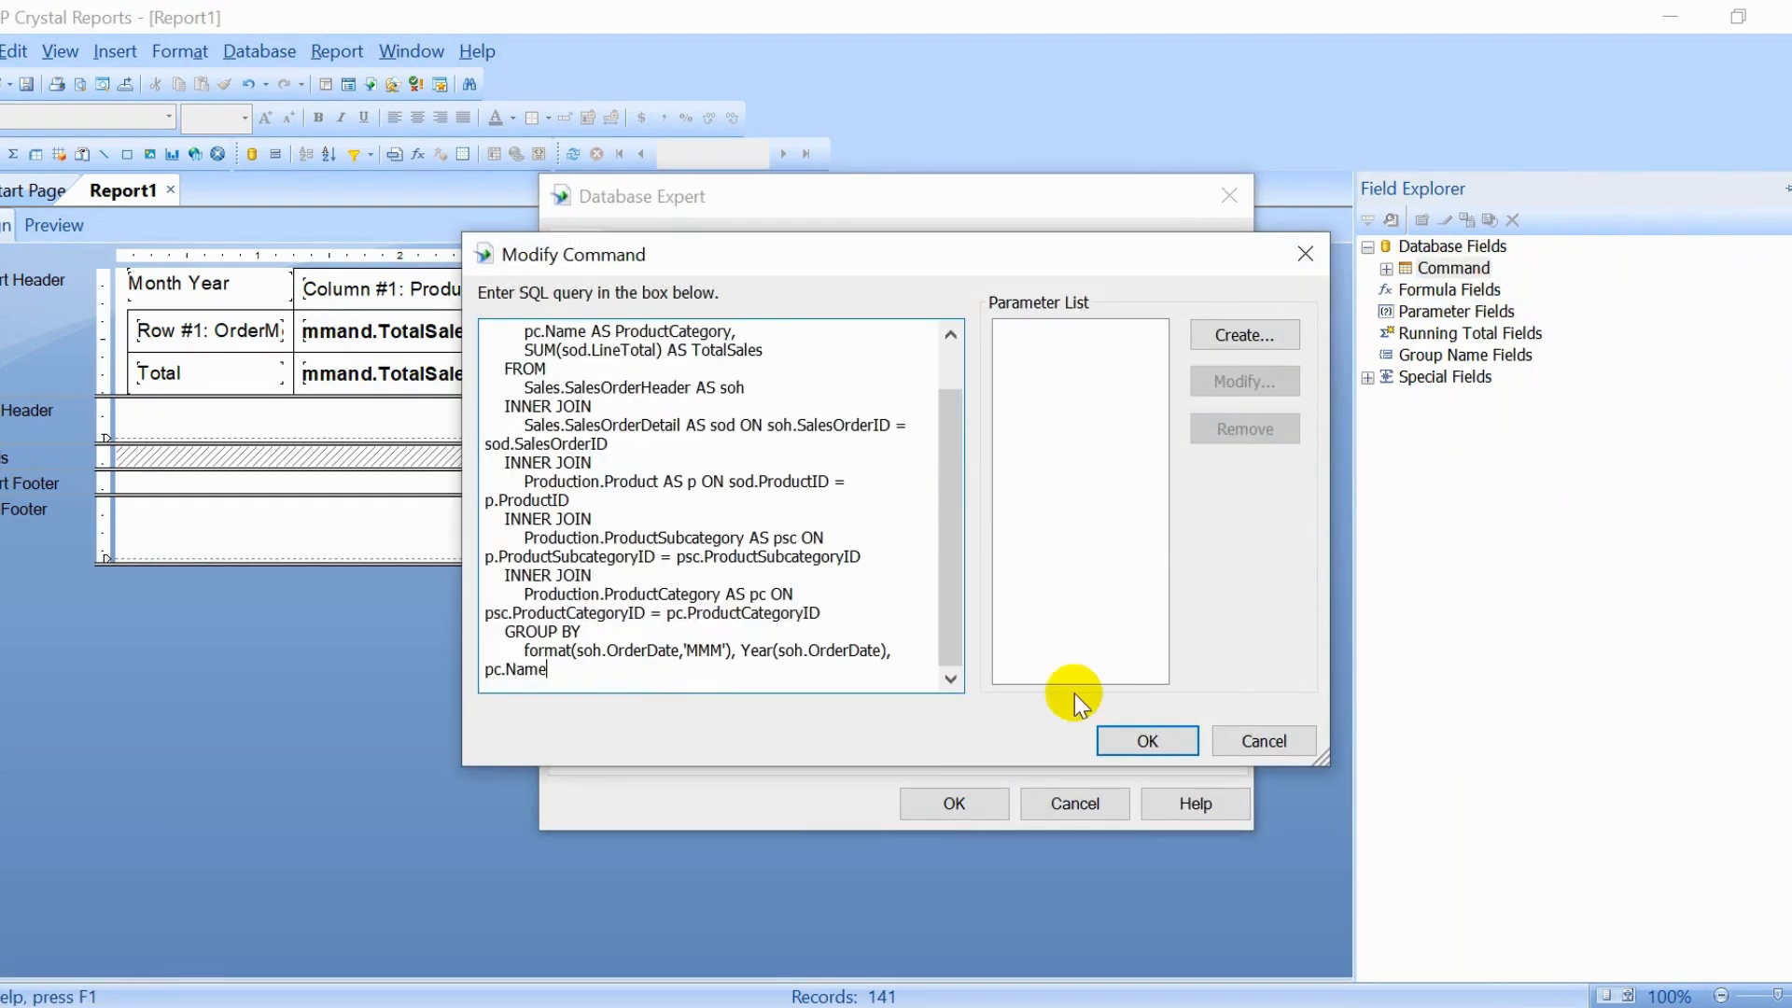
pyautogui.click(1140, 737)
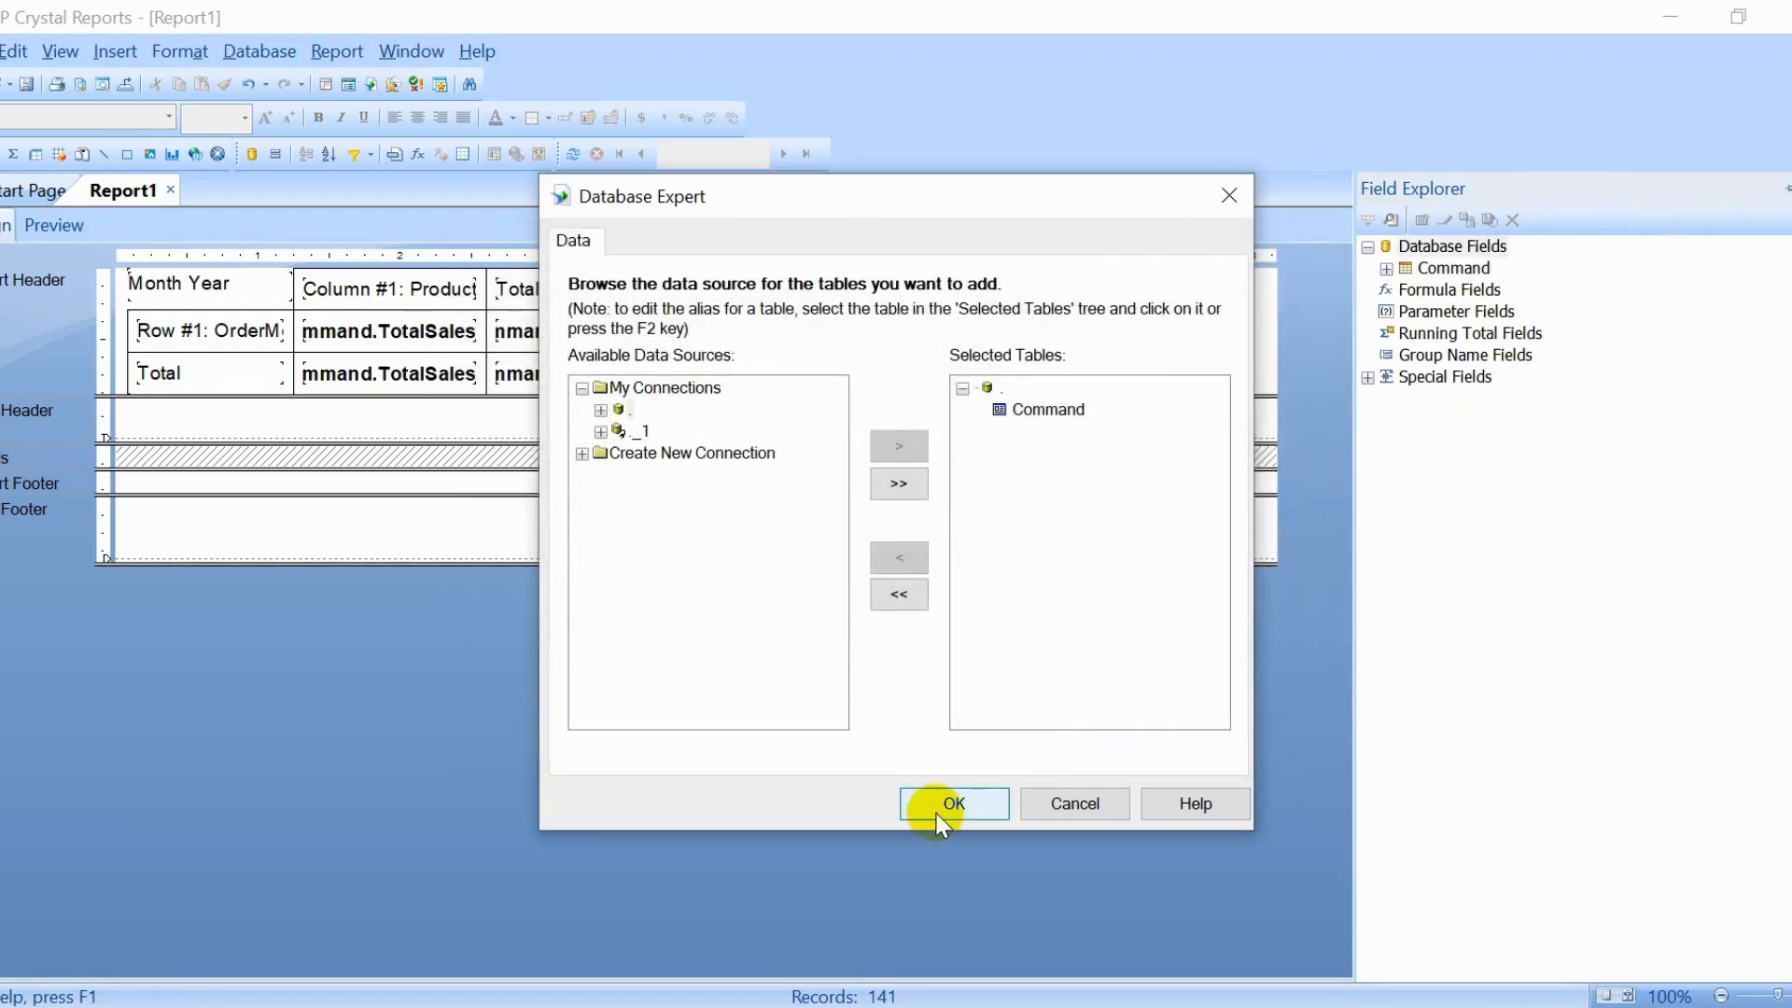
pyautogui.click(938, 814)
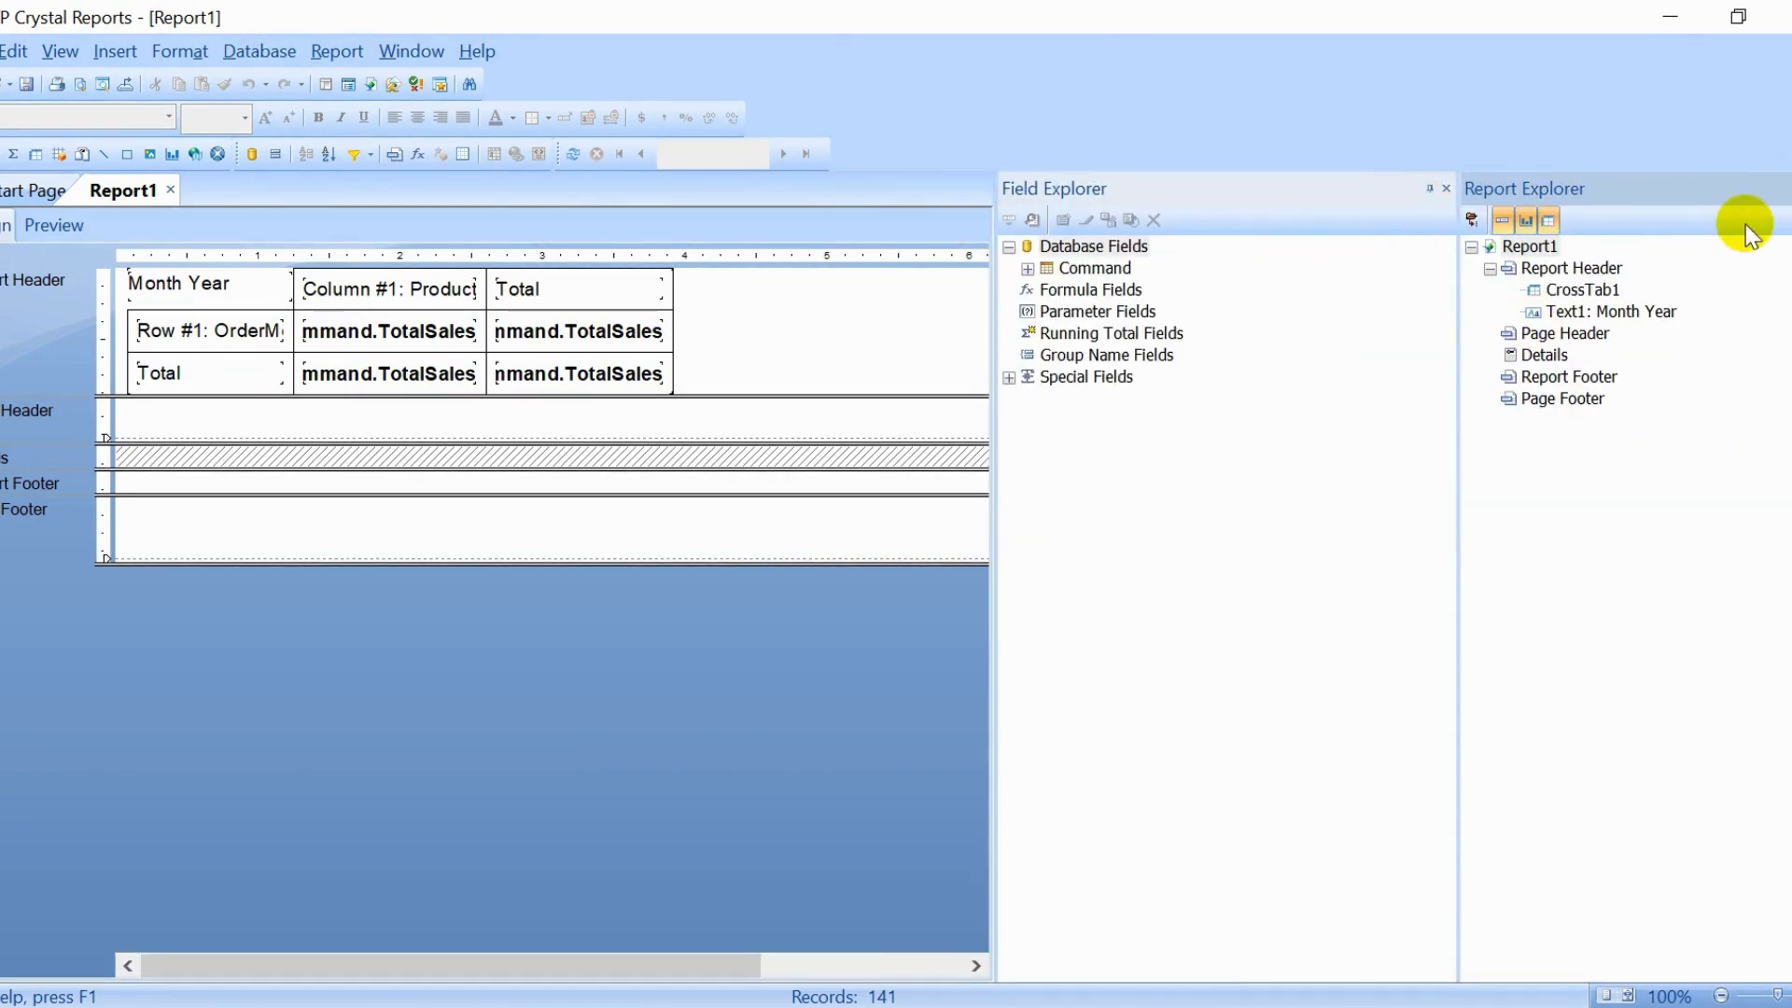
# Step: Insert a report group on the Command's GROUPNAME field in ascending order
pyautogui.click(1789, 188)
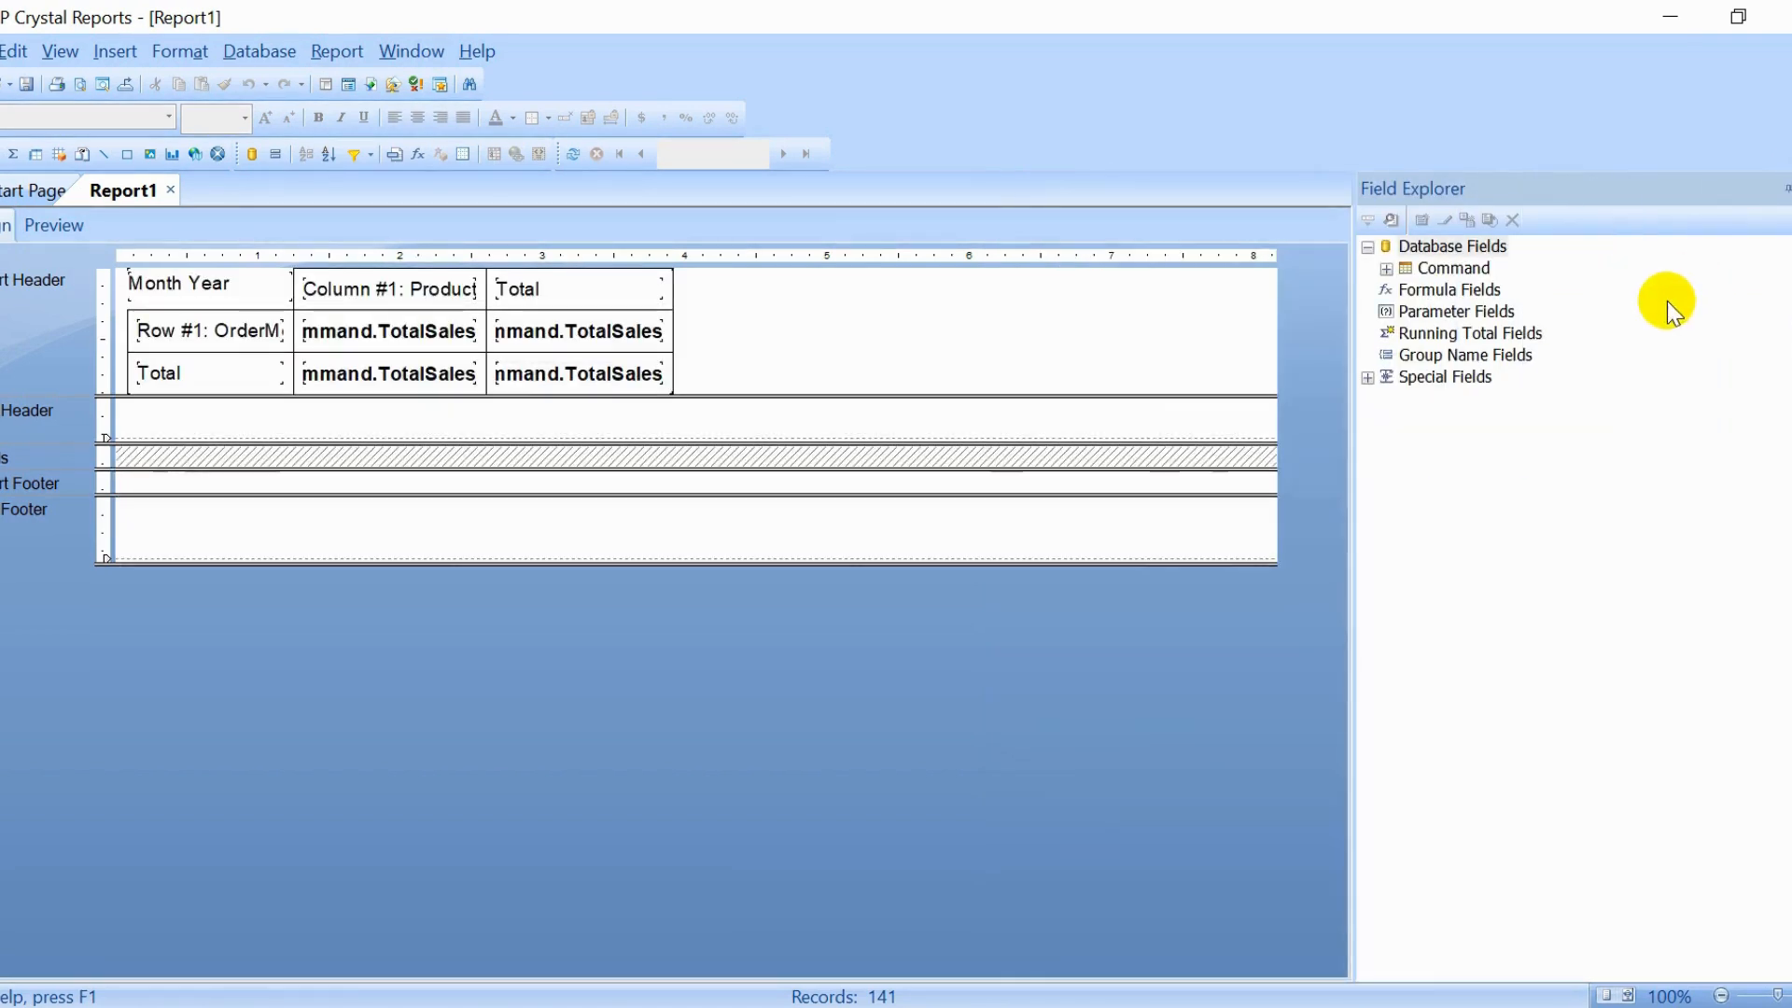
pyautogui.click(1386, 270)
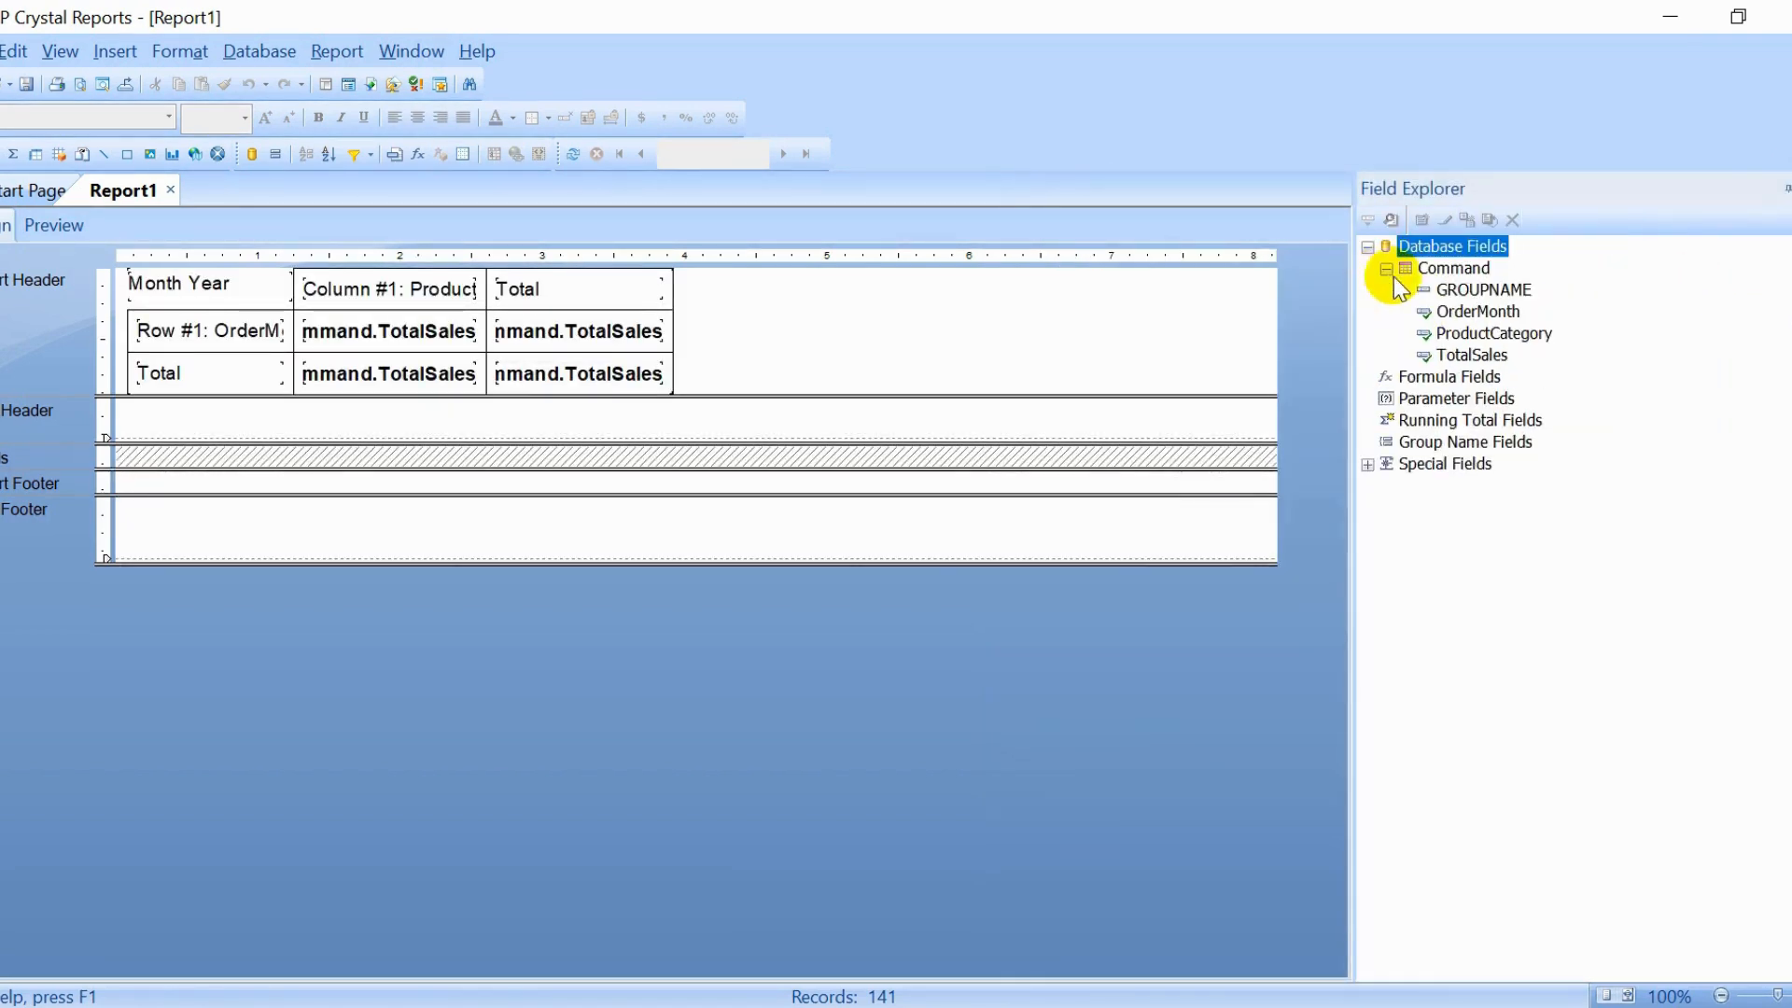
pyautogui.click(1487, 290)
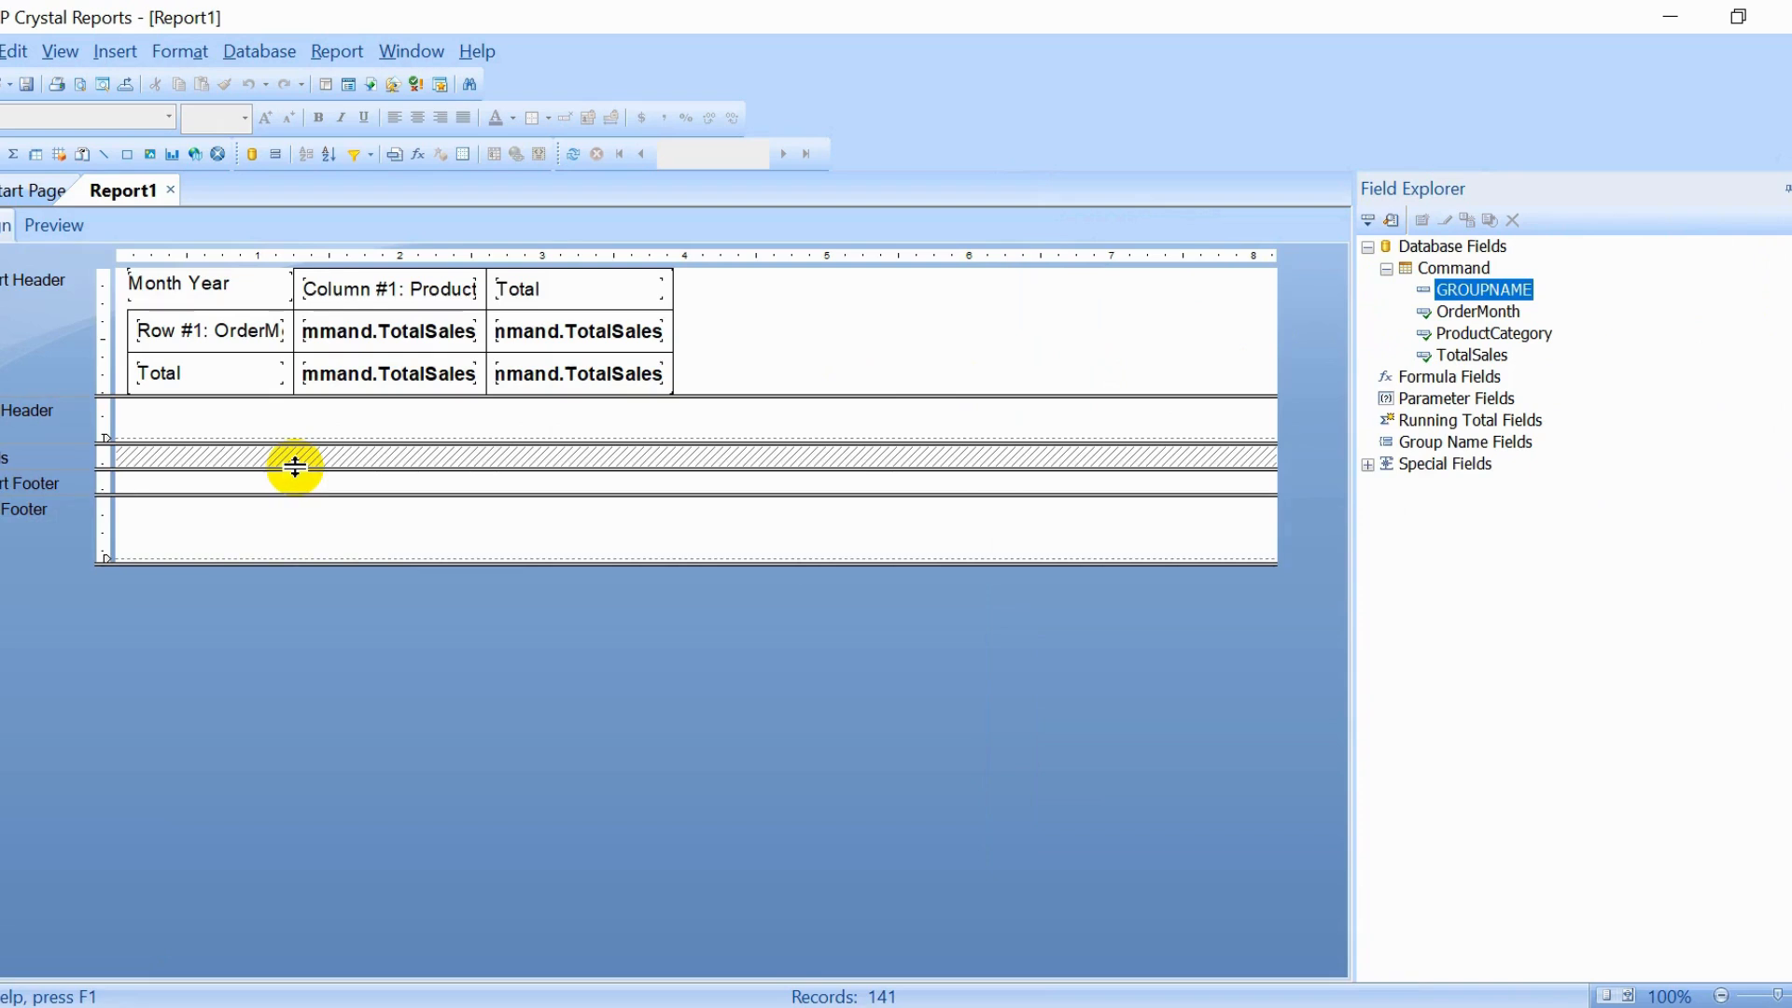
pyautogui.click(11, 155)
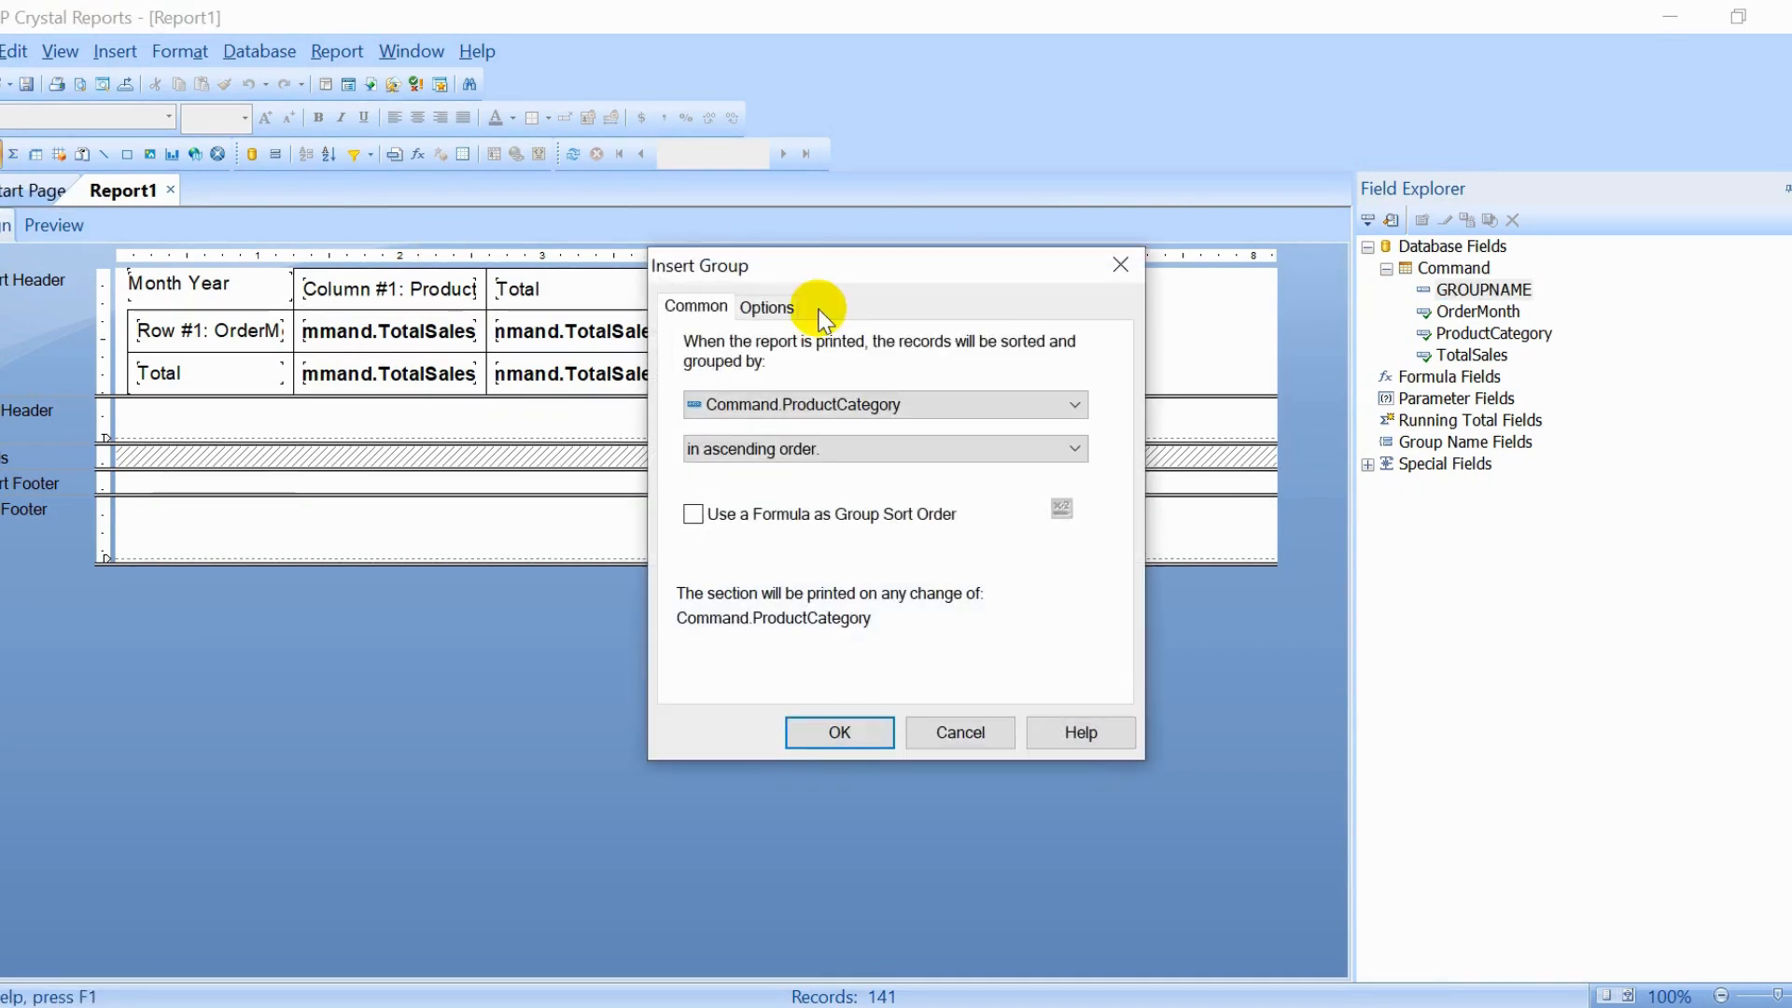
pyautogui.click(853, 414)
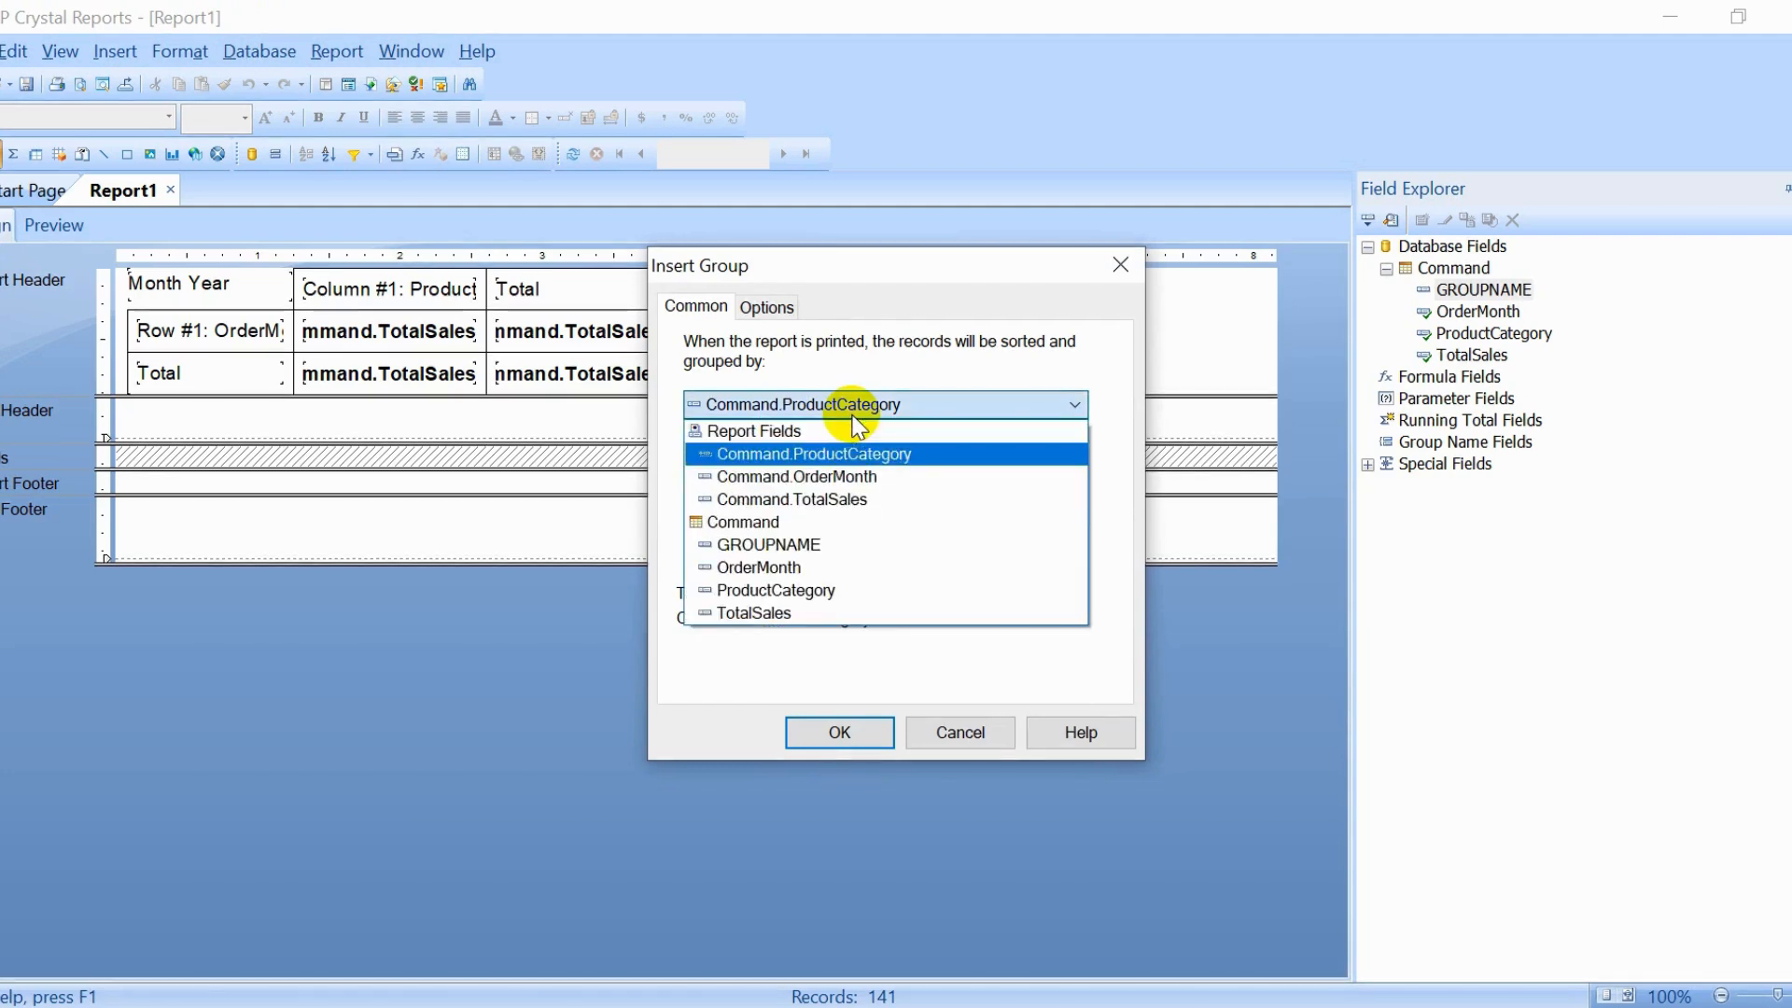
pyautogui.click(800, 547)
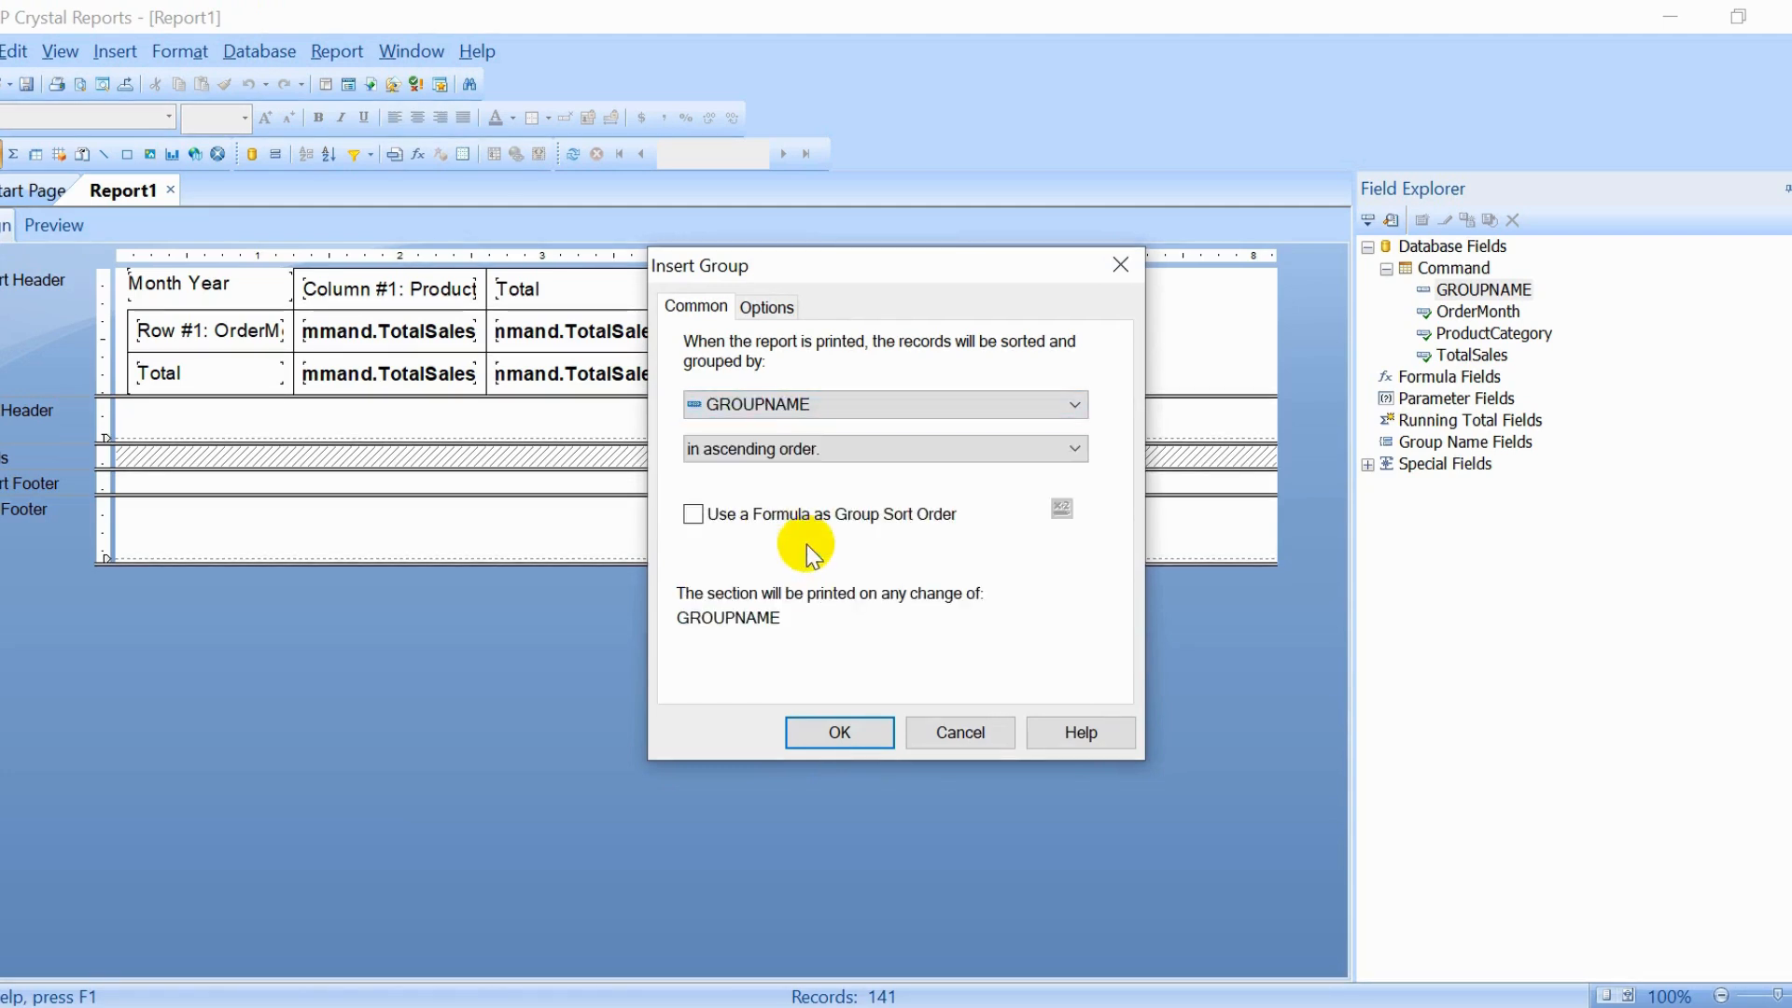
pyautogui.click(838, 733)
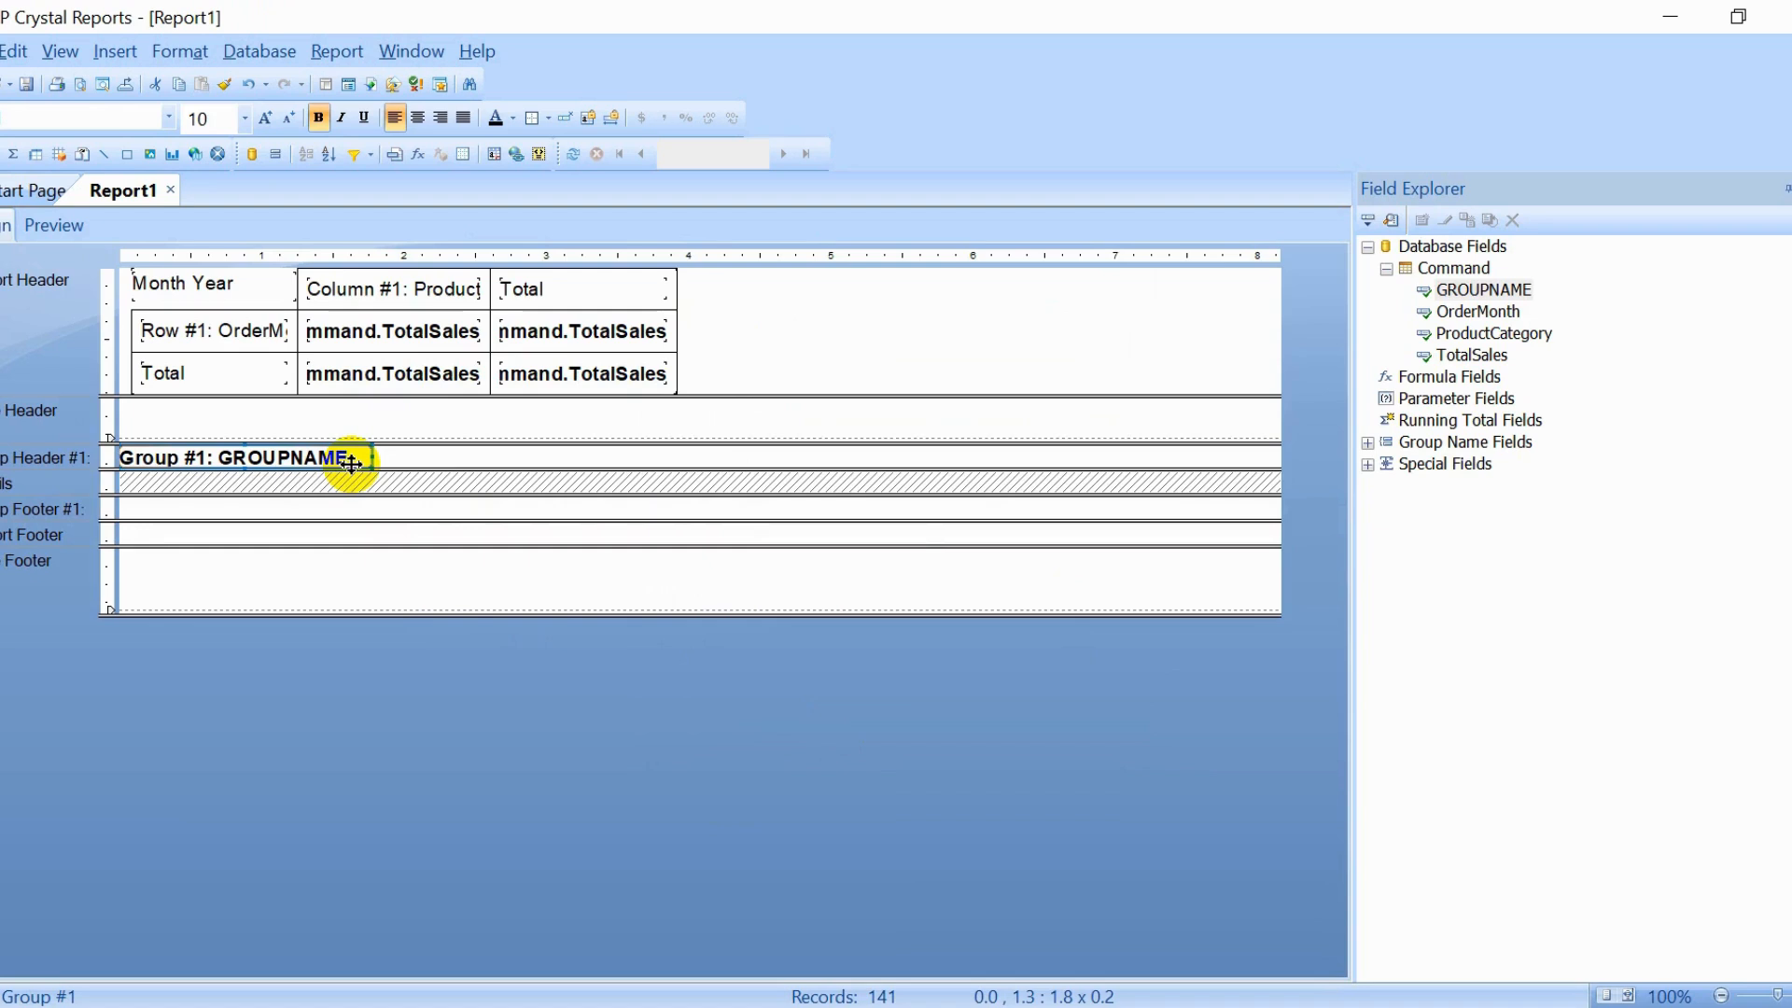
# Step: Delete the group name field from Group Header #1 and heighten that section to about 1.5 in
pyautogui.press('Delete')
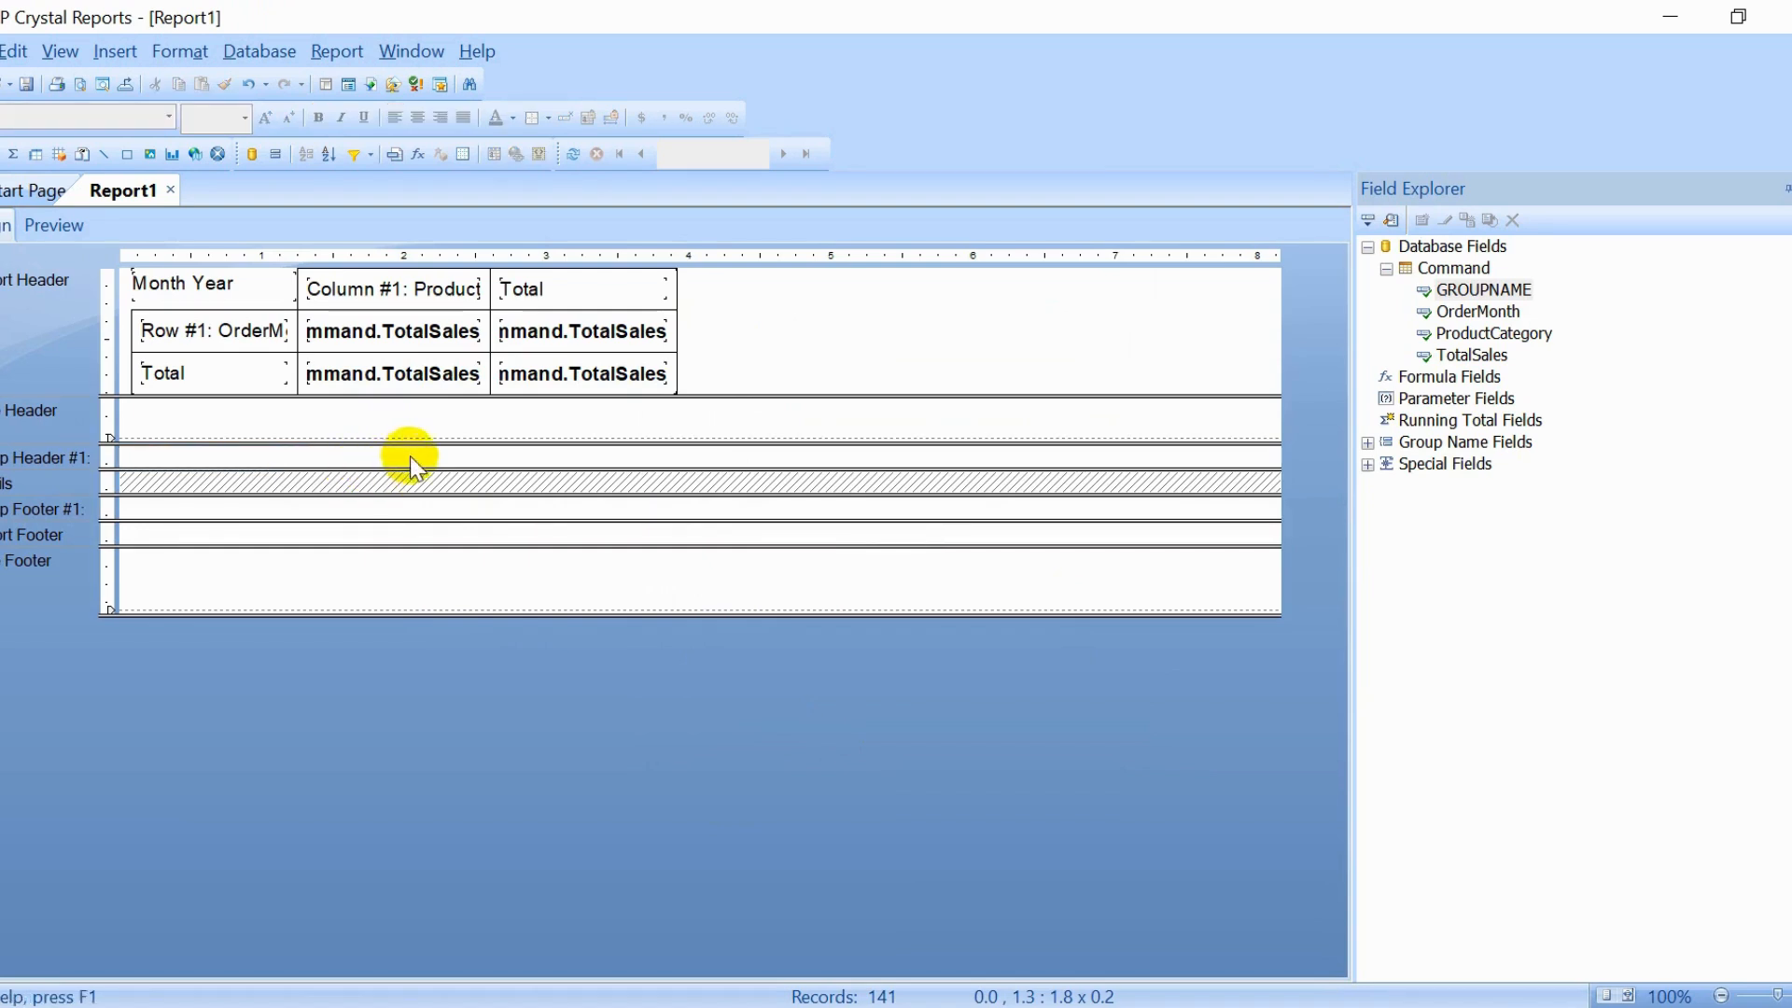
pyautogui.moveTo(434, 470); pyautogui.dragTo(440, 660)
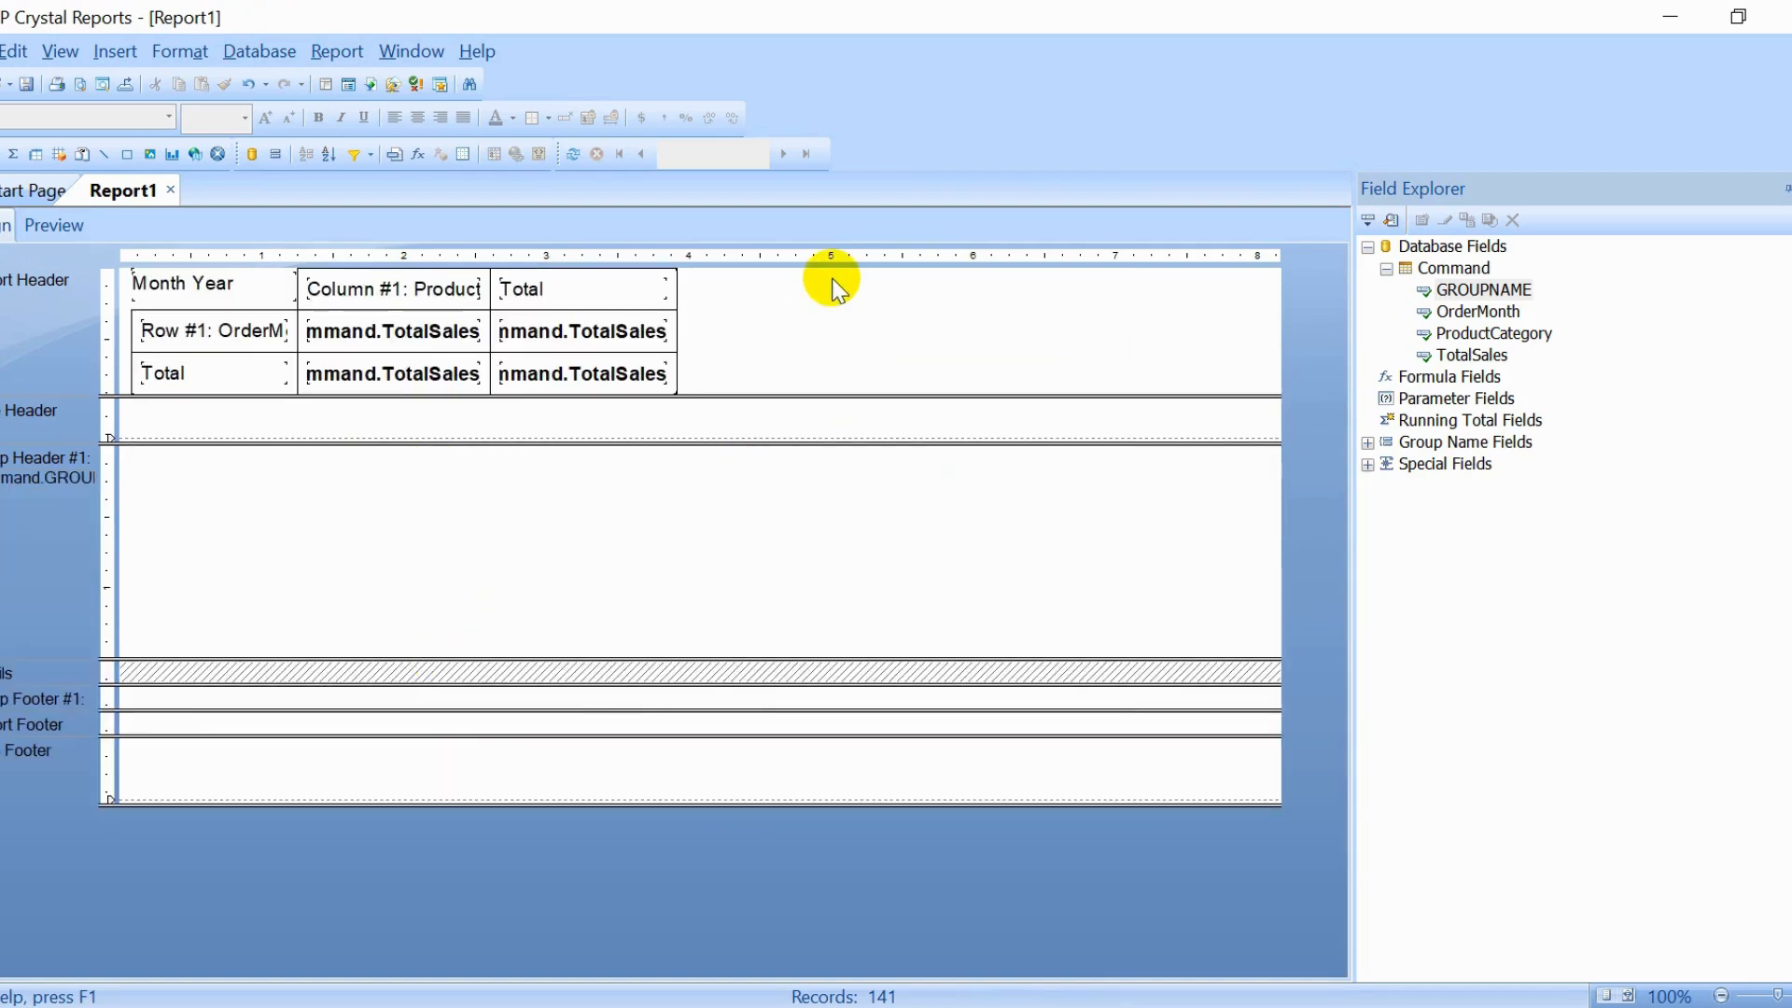
# Step: Move the cross-tab from the Report Header into Group Header #1, about 0.3 in from the left margin, and shrink the section to fit it
pyautogui.click(674, 283)
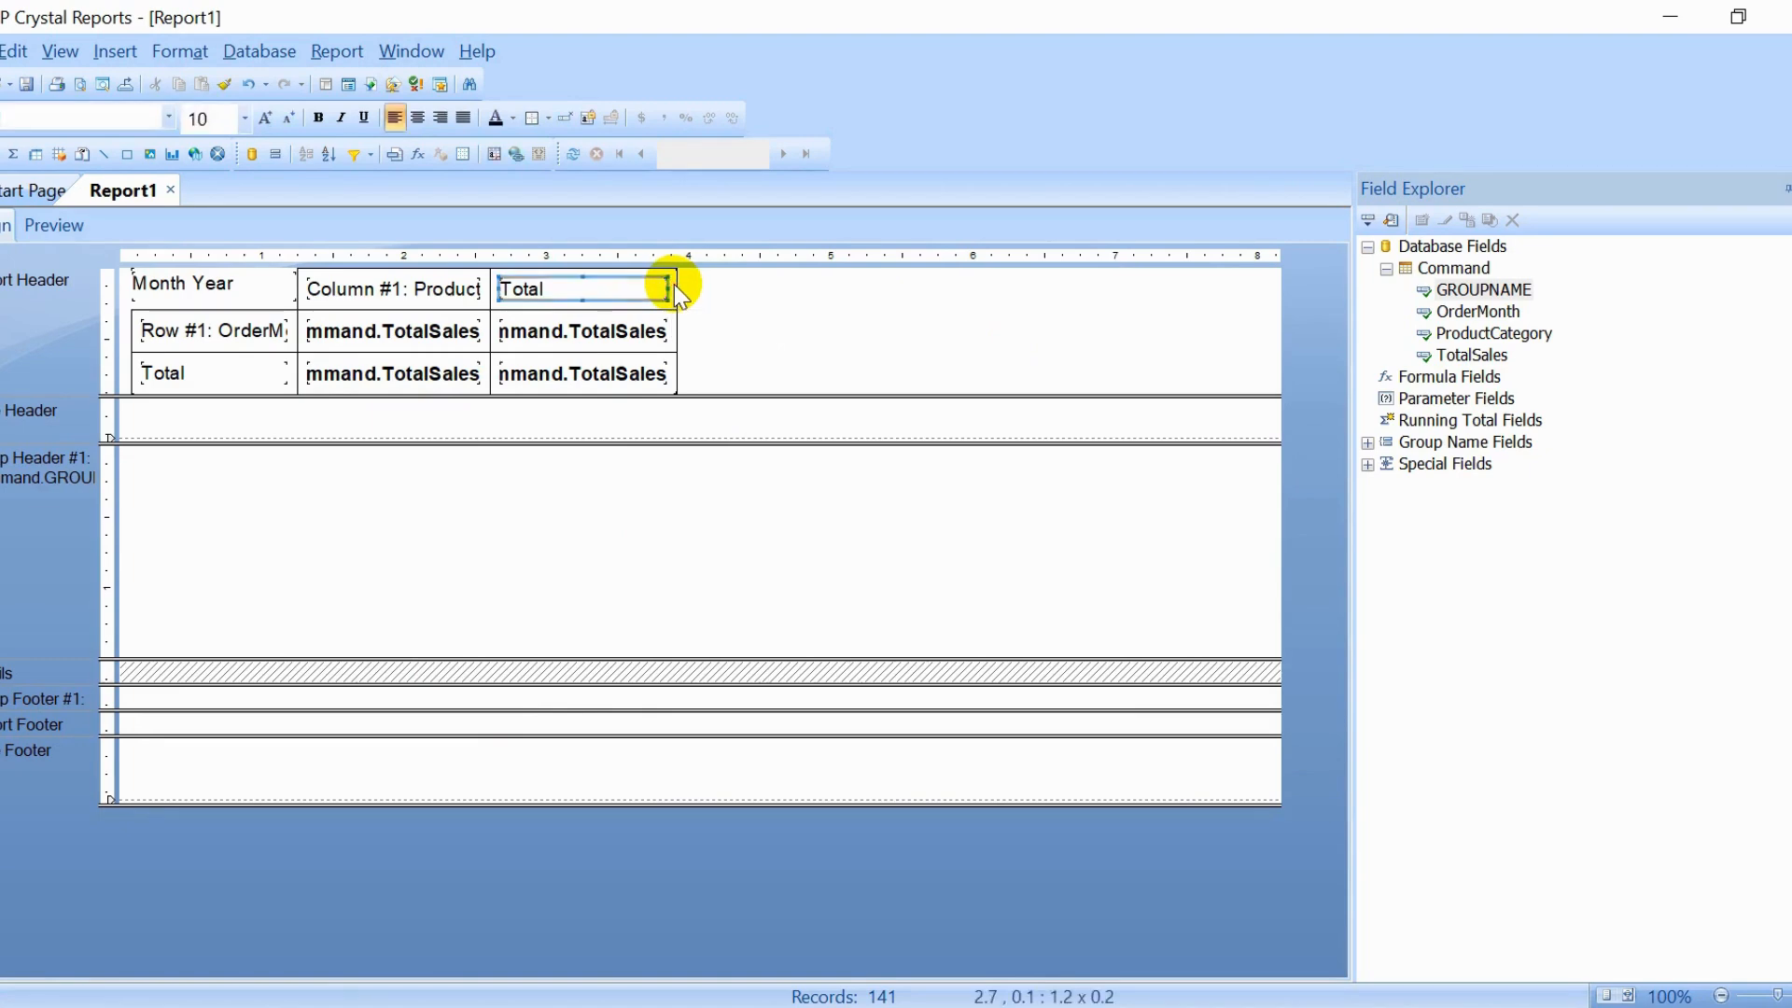
pyautogui.click(679, 331)
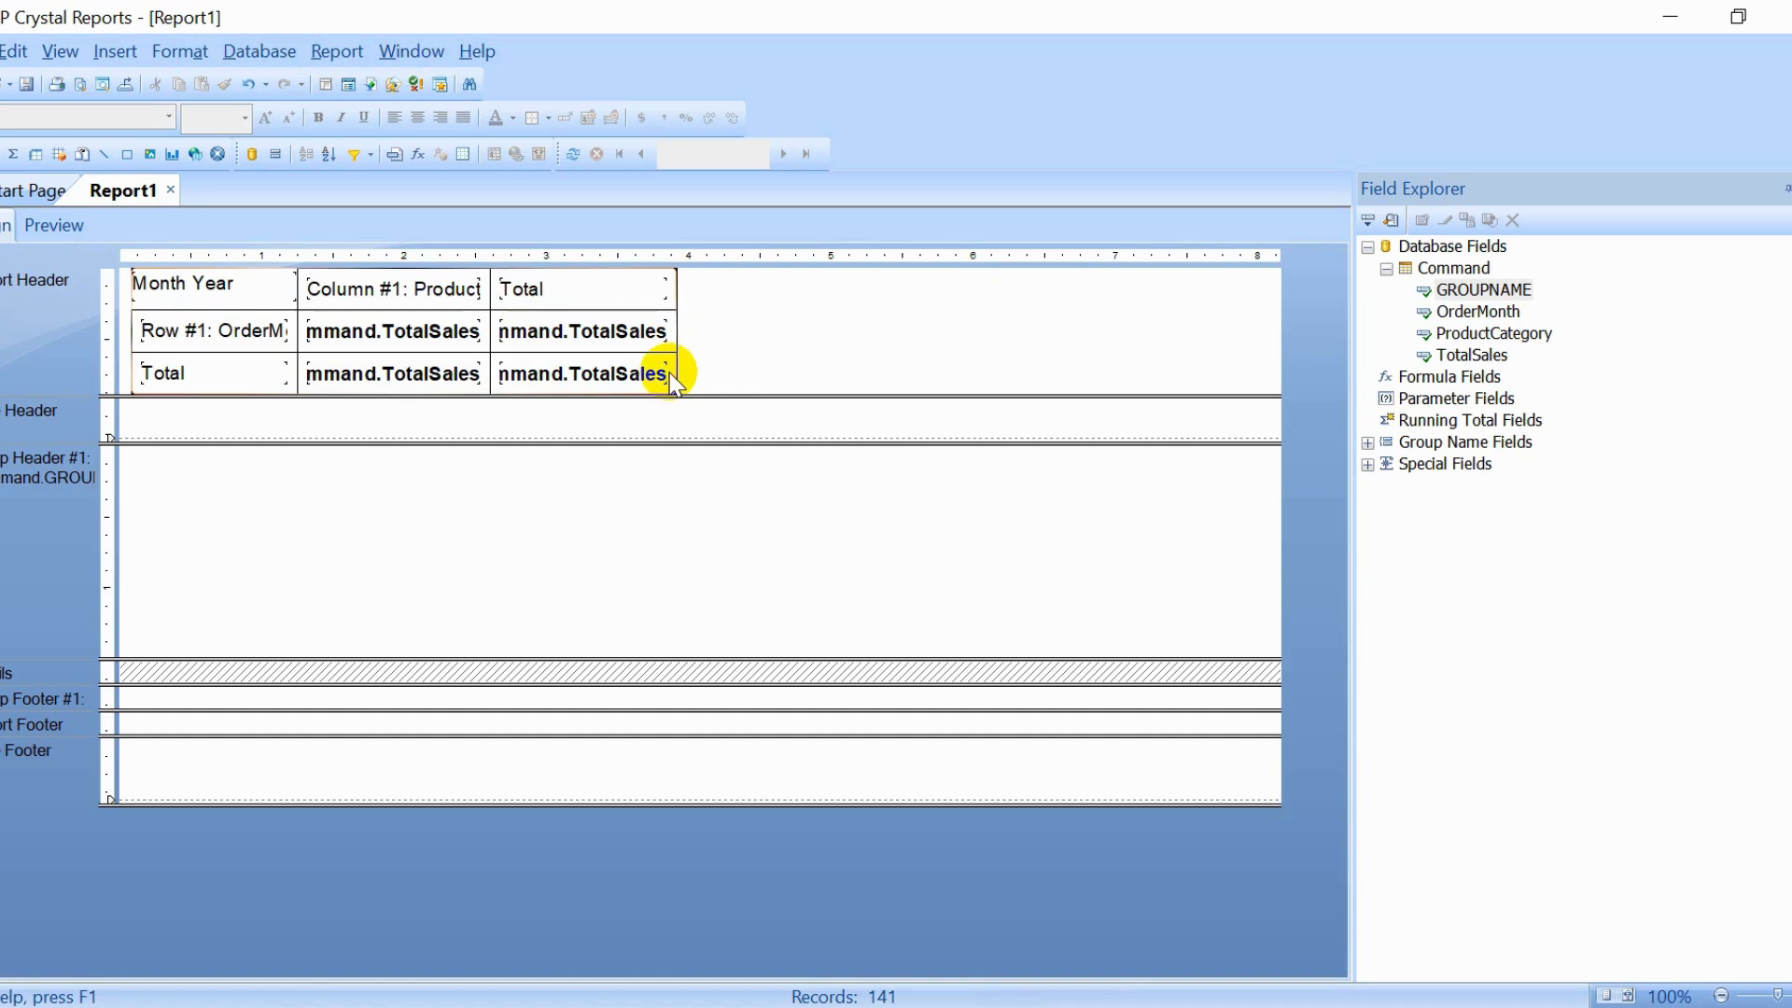
pyautogui.click(676, 378)
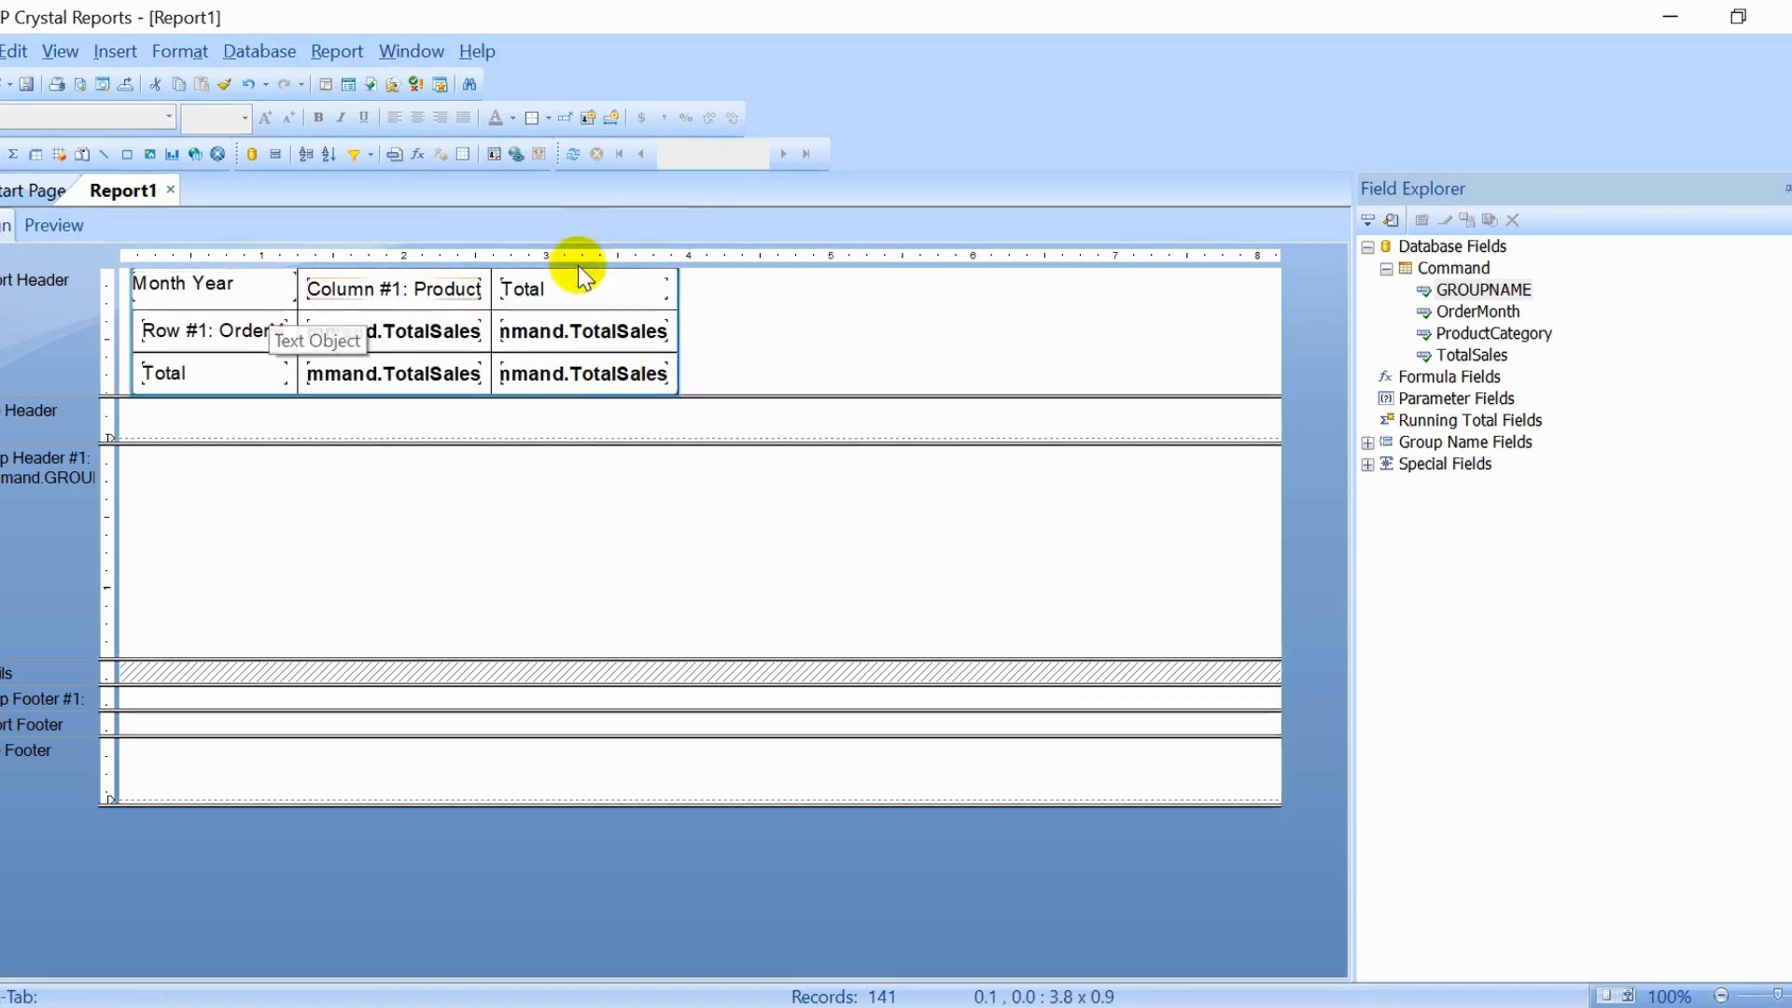
pyautogui.click(674, 290)
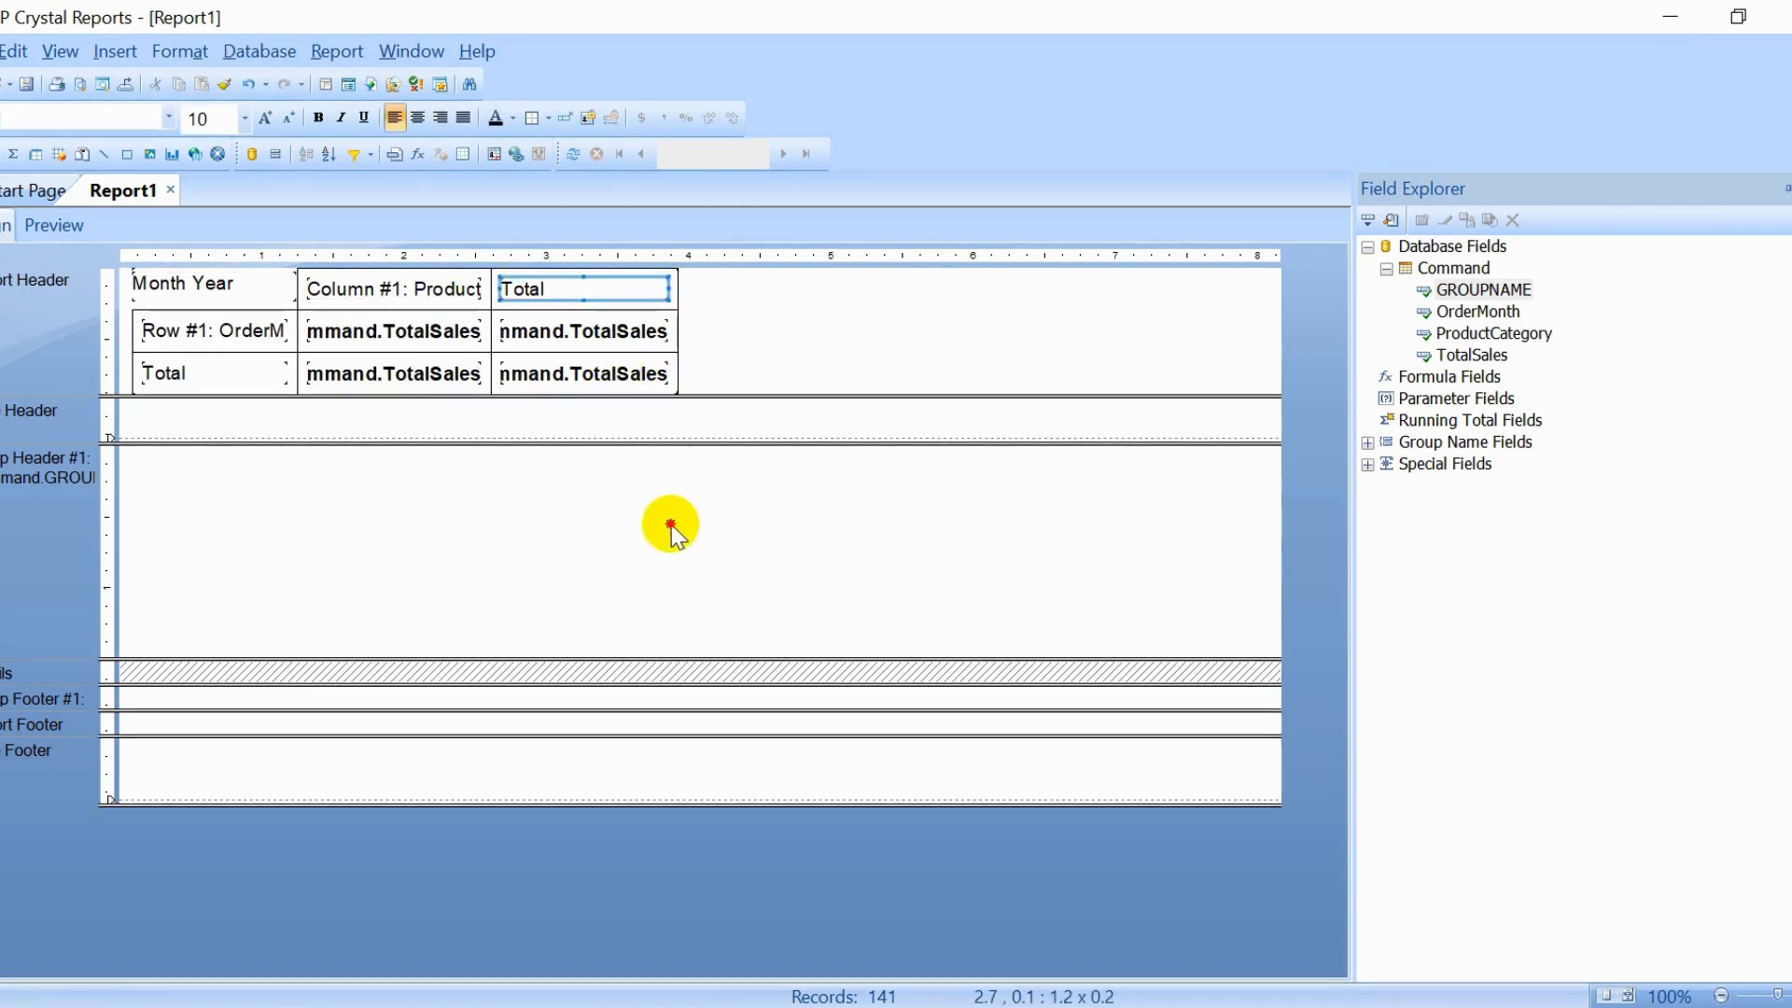
pyautogui.click(685, 361)
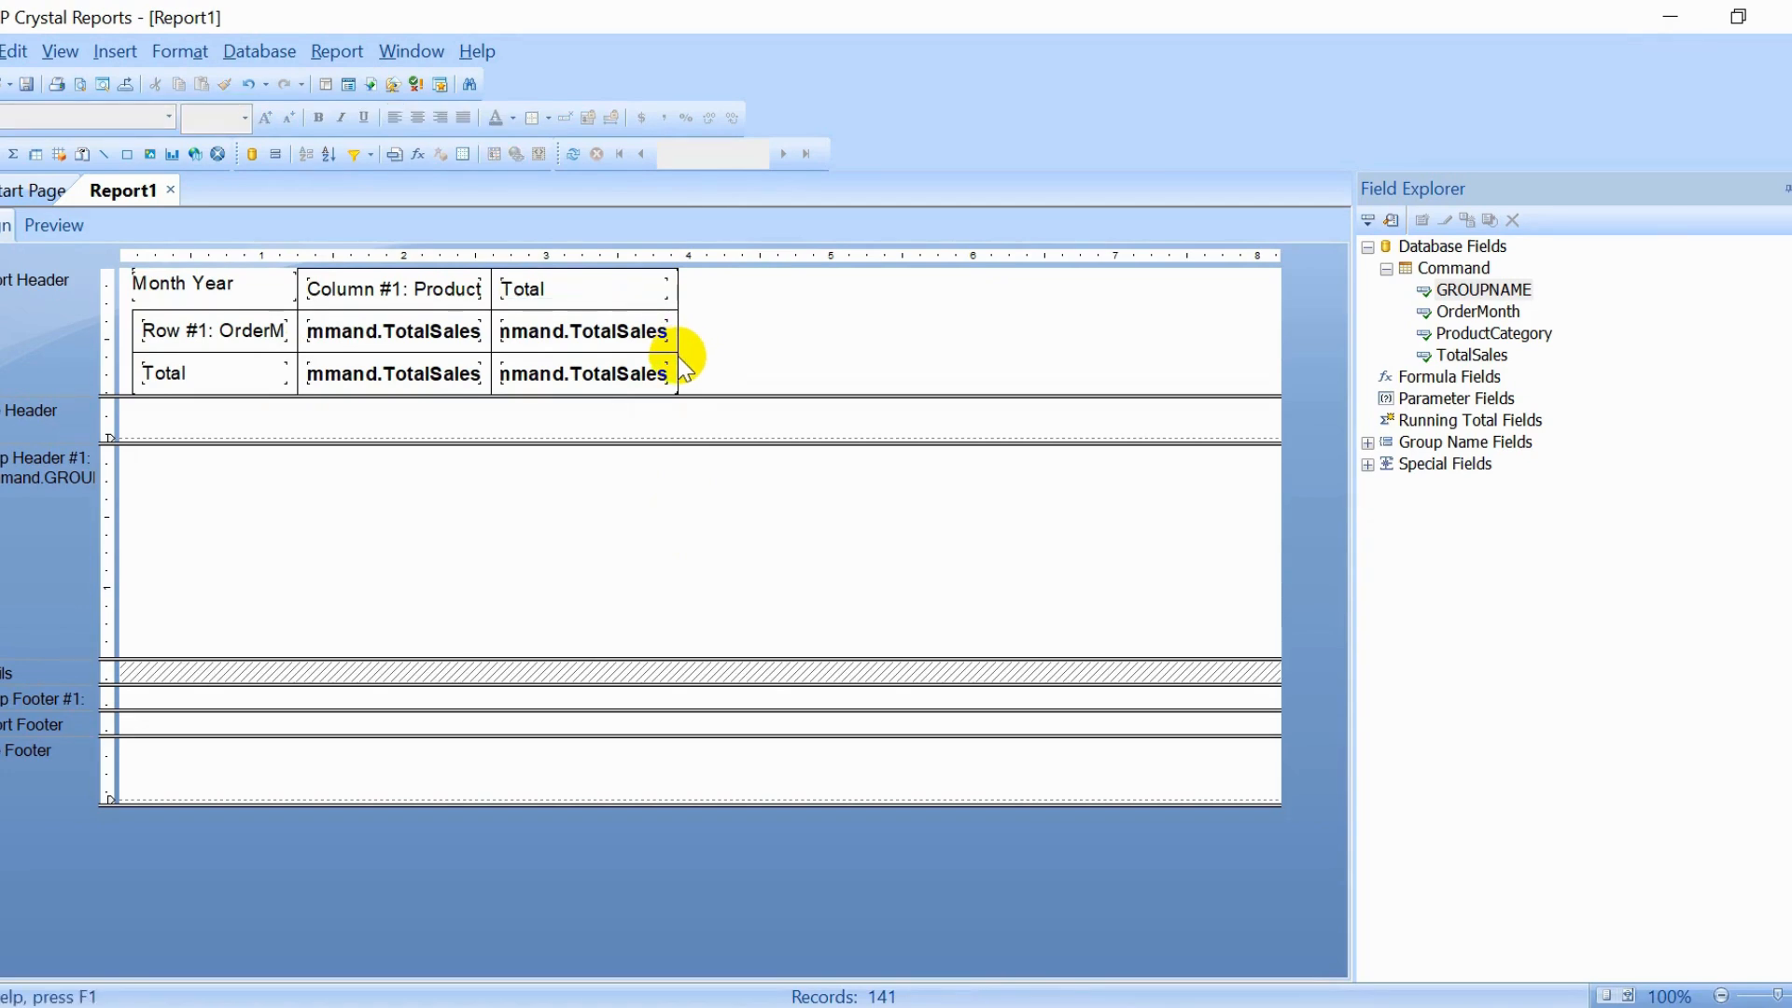
pyautogui.click(680, 363)
pyautogui.moveTo(679, 373); pyautogui.dragTo(705, 553)
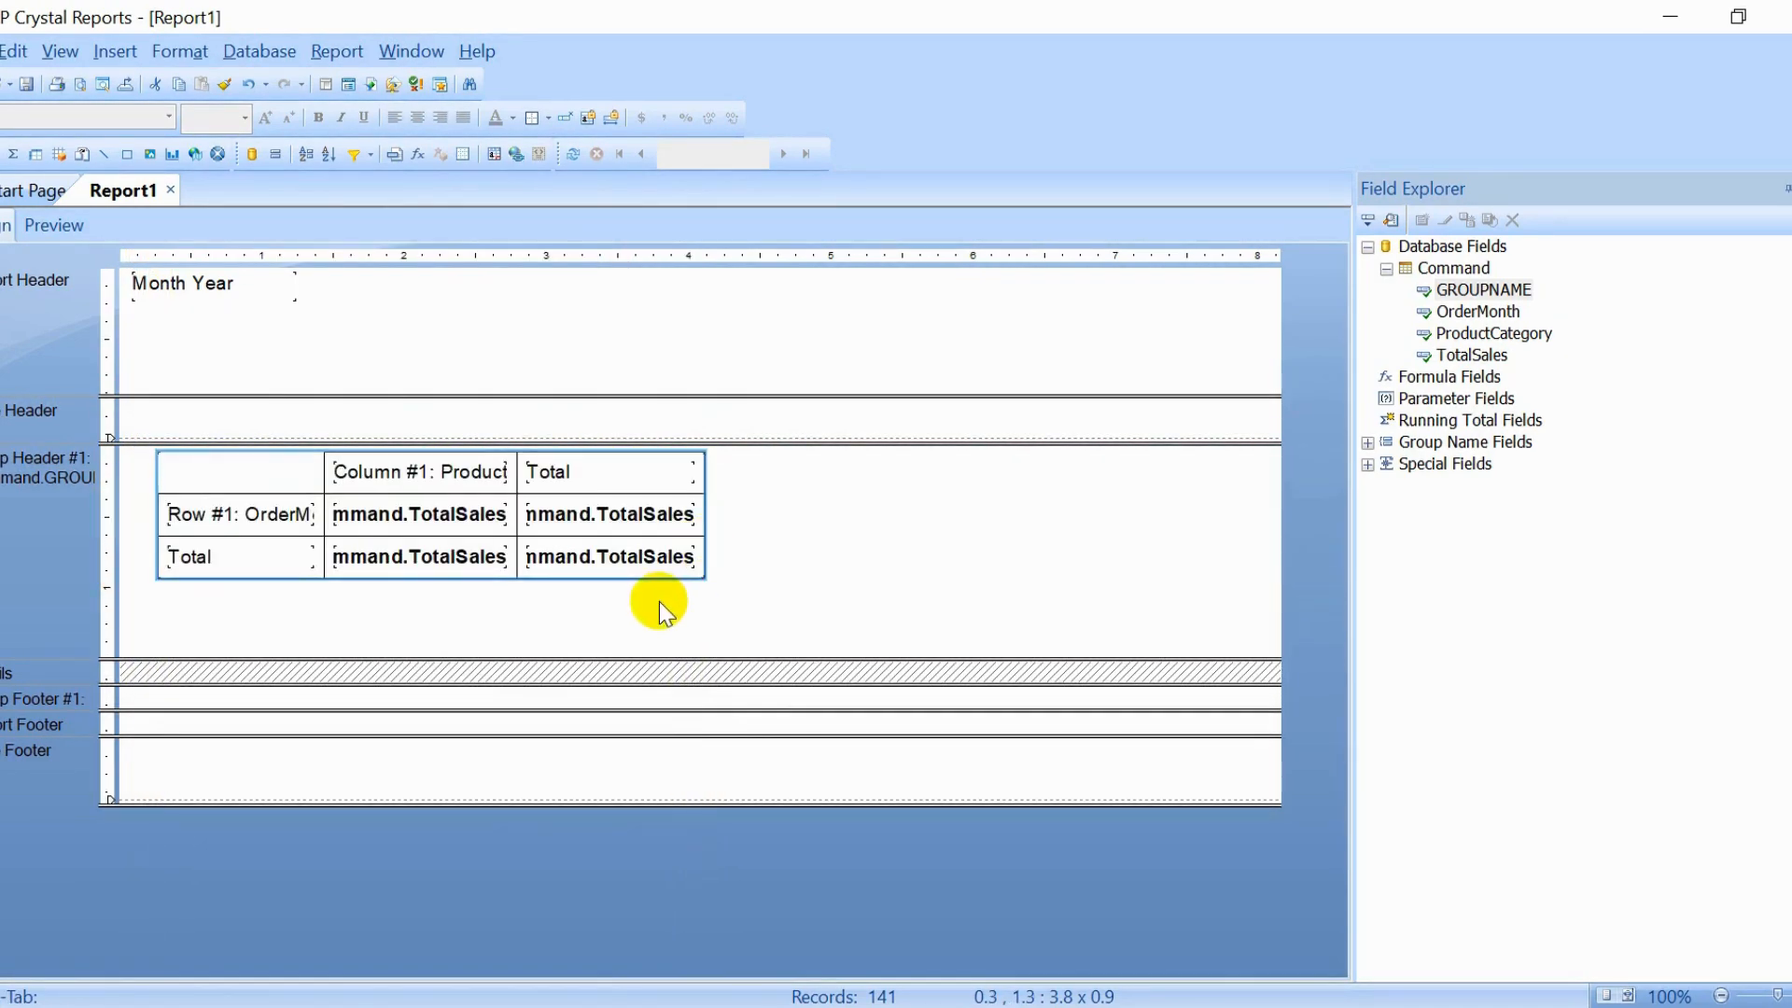
pyautogui.moveTo(672, 659); pyautogui.dragTo(700, 581)
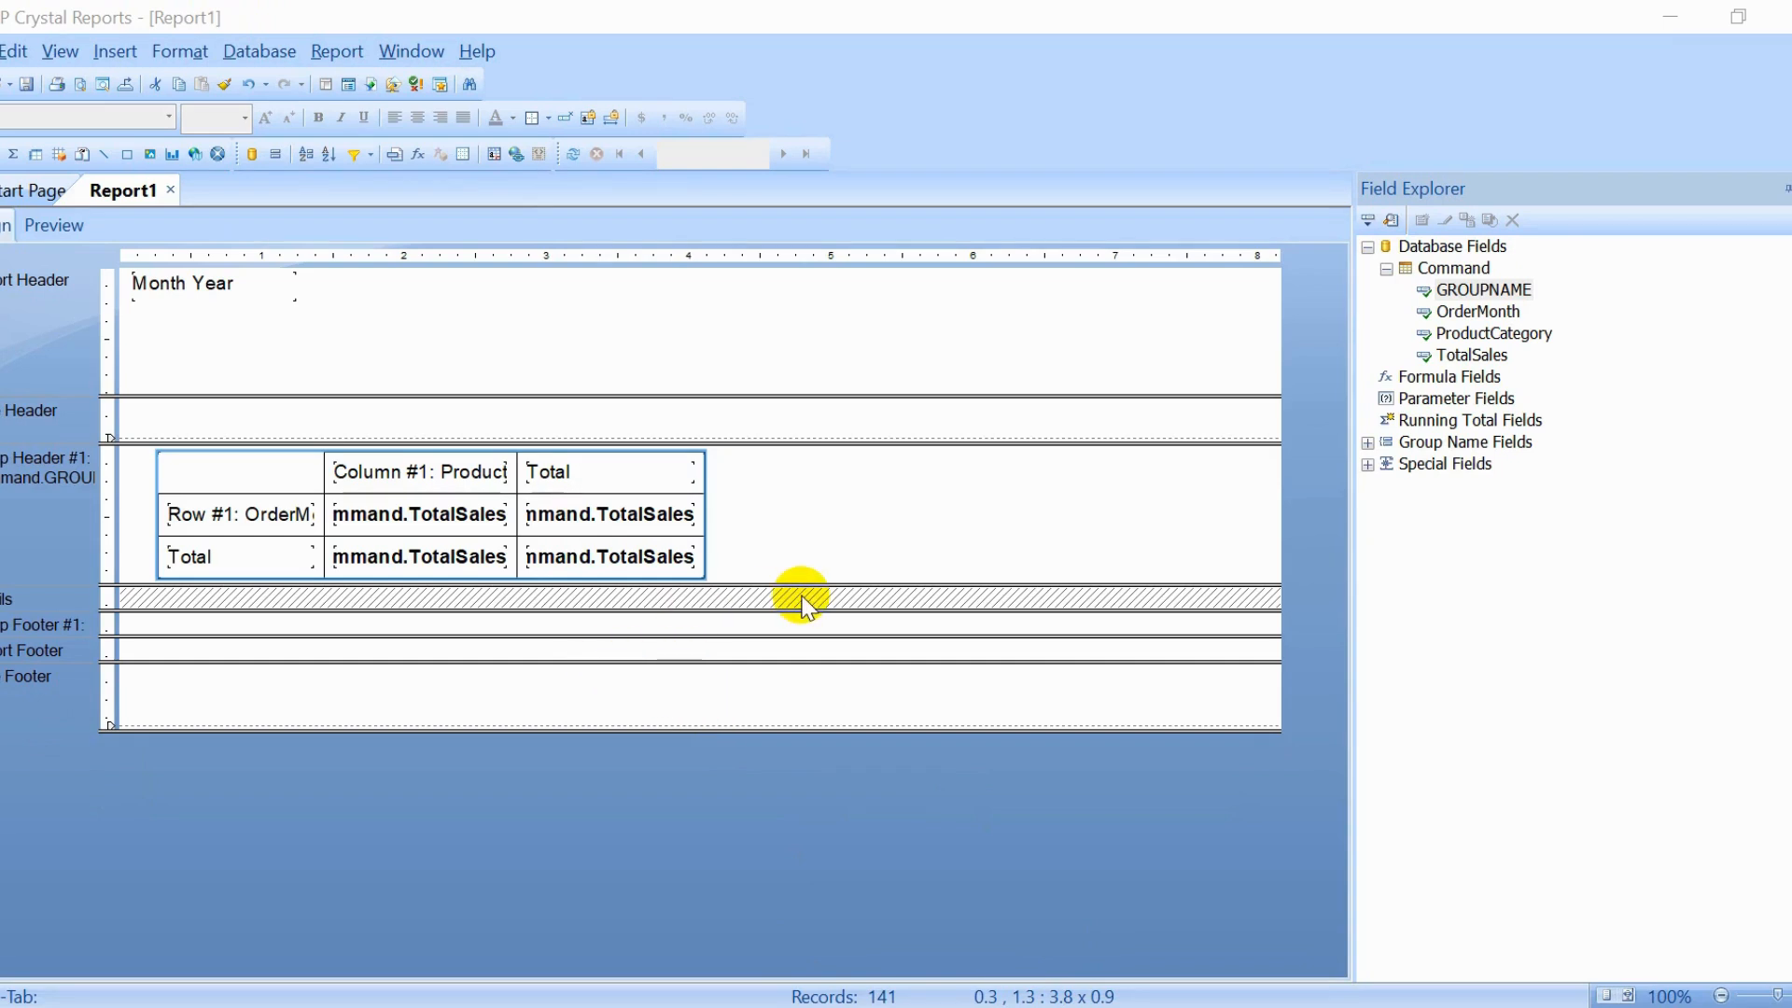
# Step: Move the "Month Year" text from the Report Header into the Page Header, above the cross-tab's row label column
pyautogui.click(233, 295)
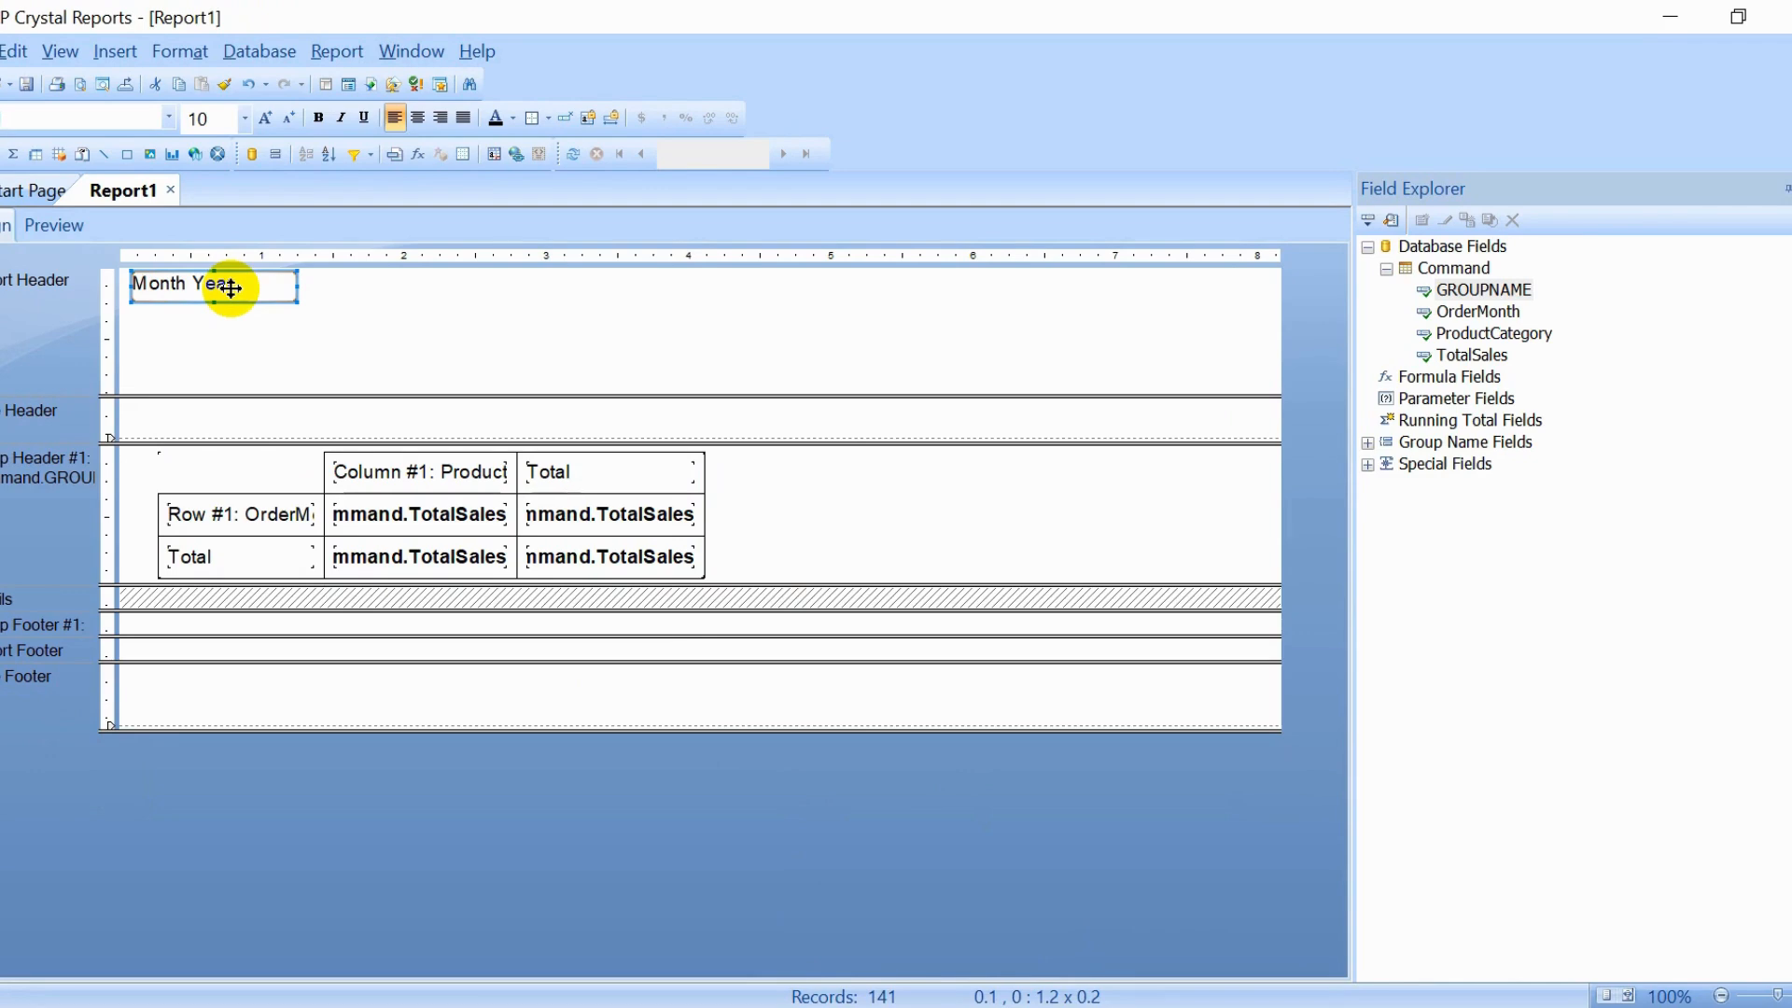
pyautogui.moveTo(231, 288); pyautogui.dragTo(253, 415)
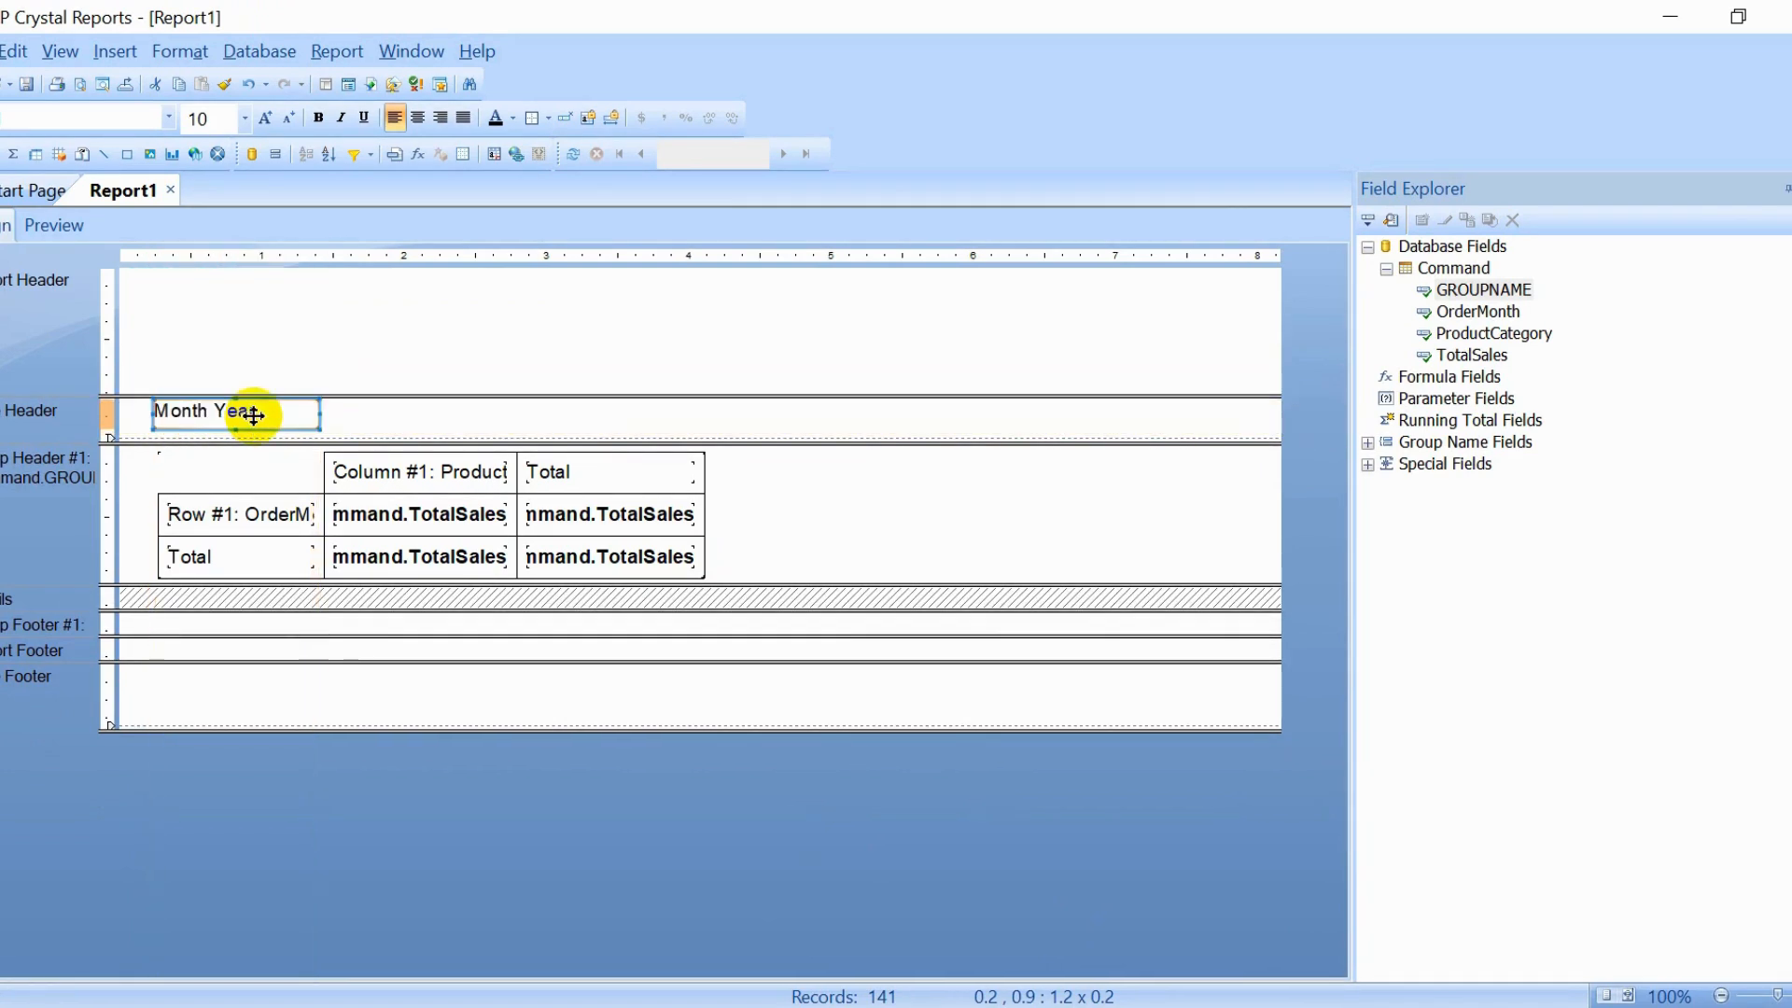
pyautogui.click(362, 428)
# Step: Preview both pages of the report to check that the "Month Year" heading appears above the cross-tab on each page
pyautogui.click(58, 231)
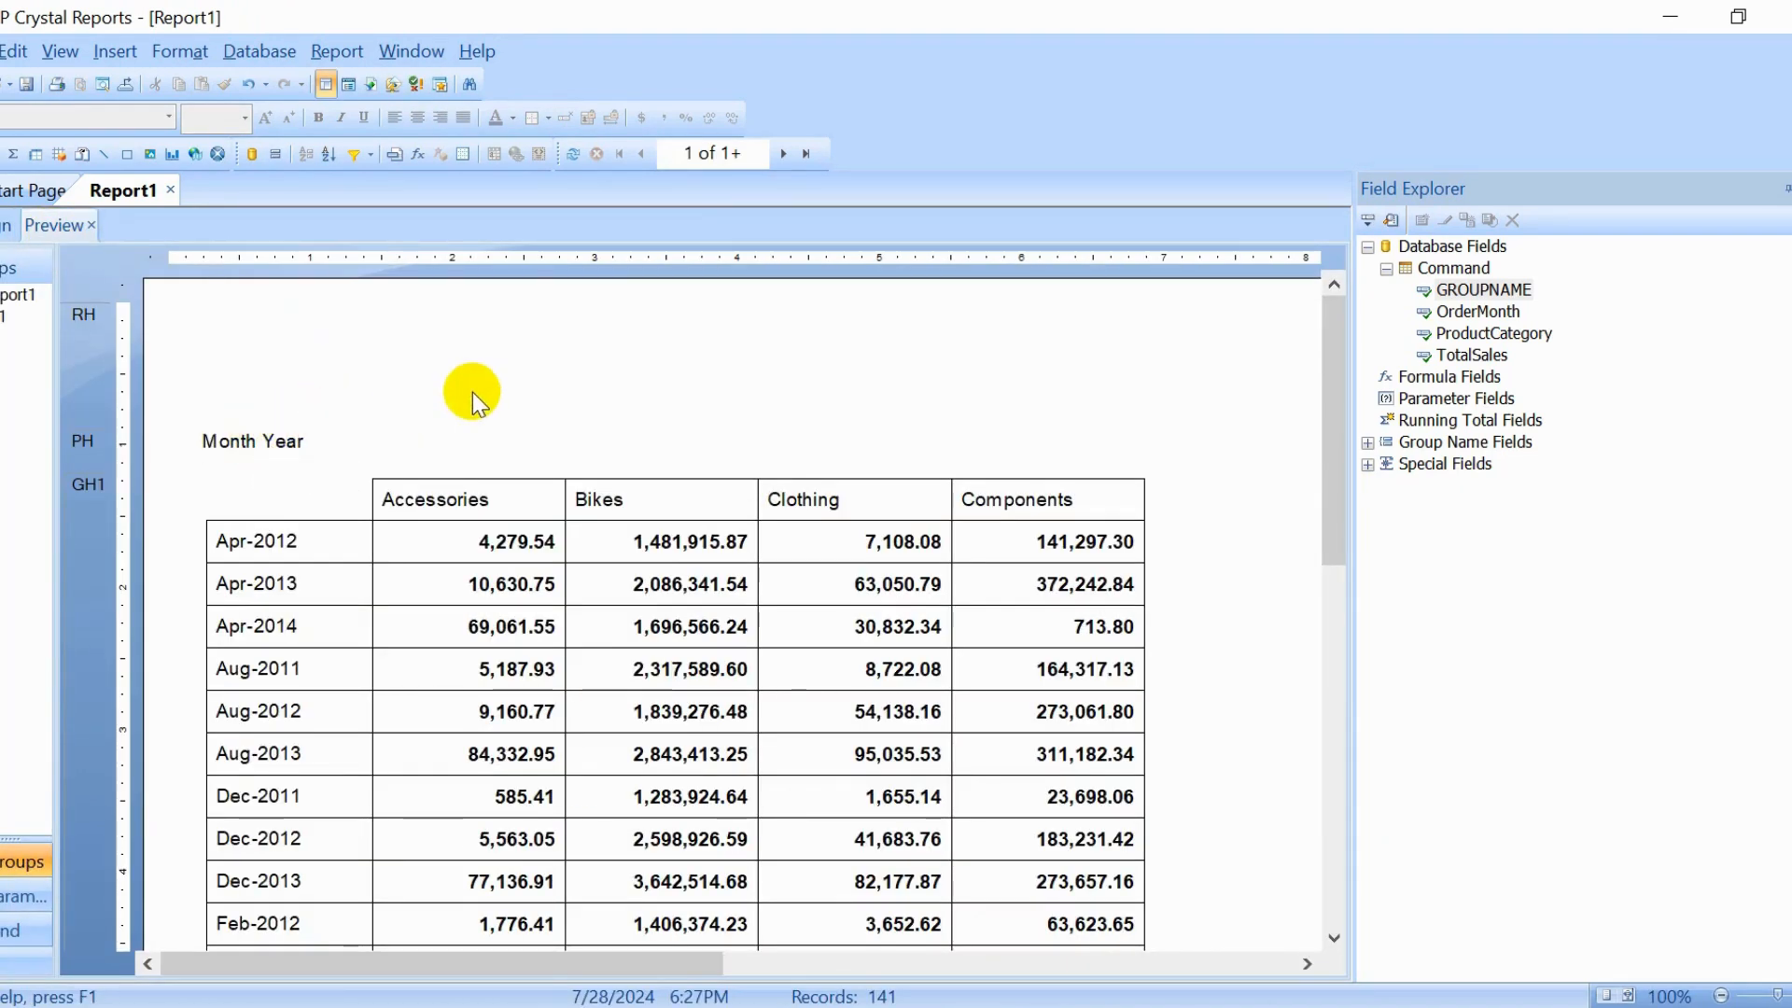
pyautogui.click(779, 154)
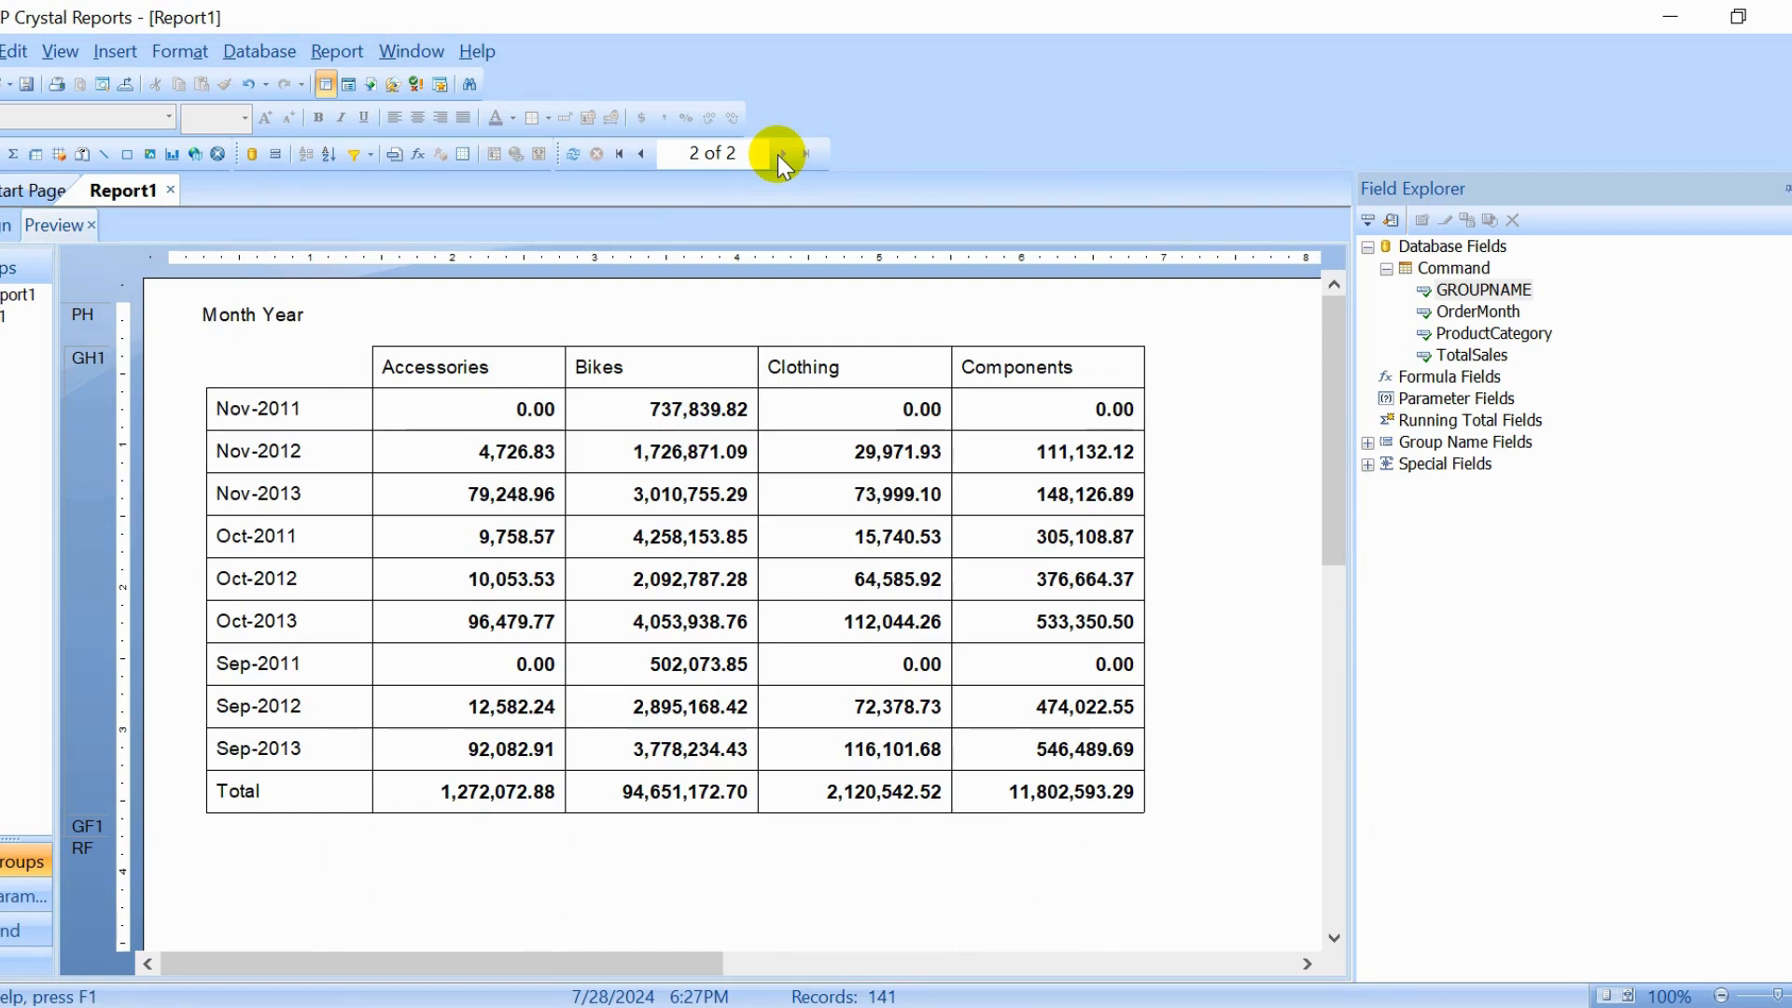
pyautogui.click(640, 155)
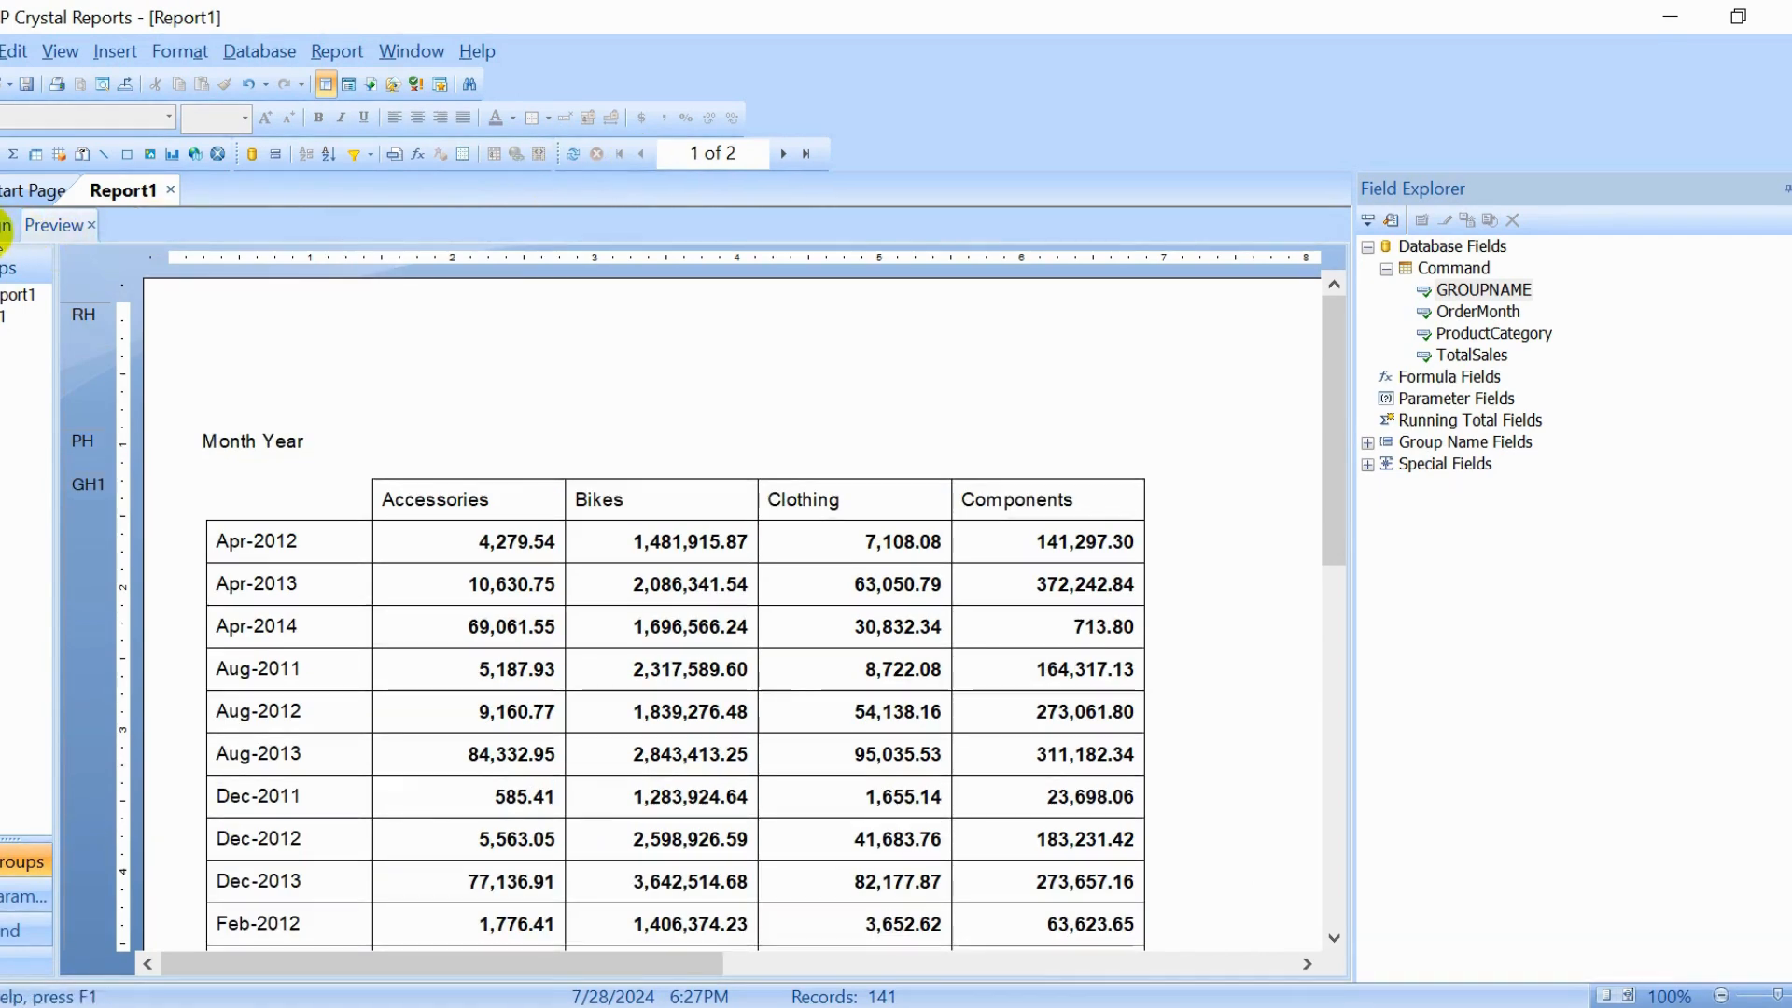
pyautogui.click(4, 225)
pyautogui.click(207, 414)
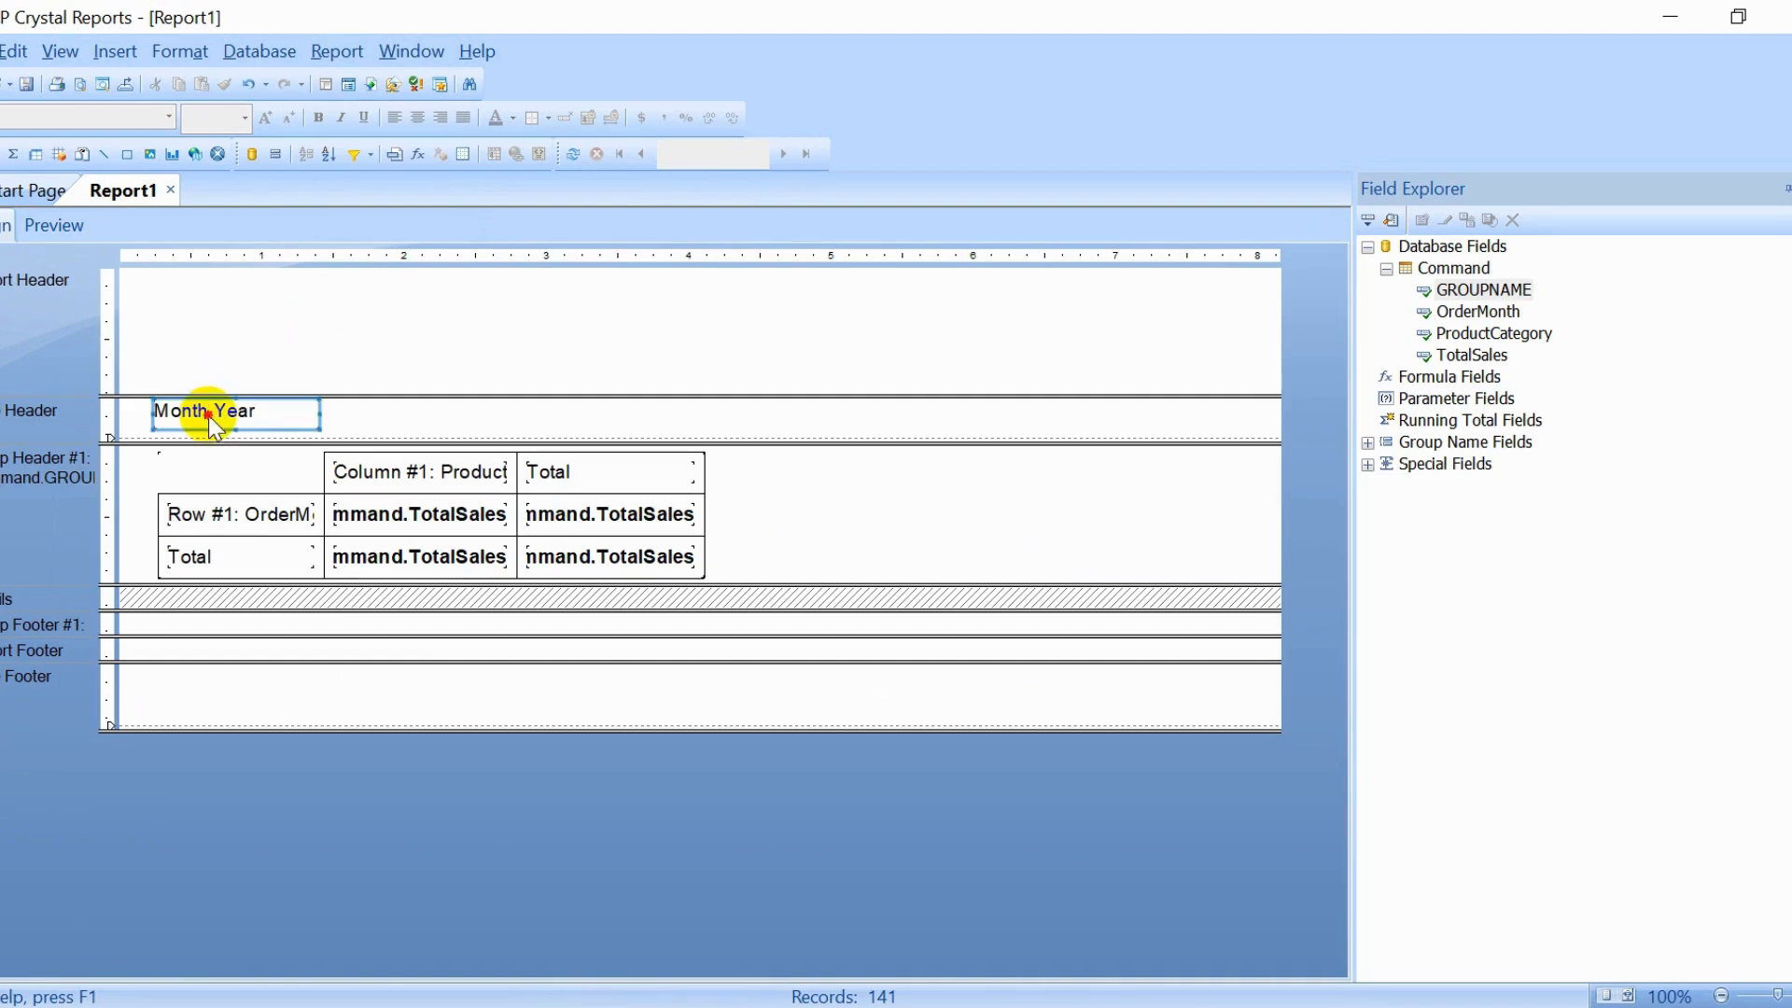
pyautogui.rightClick(207, 415)
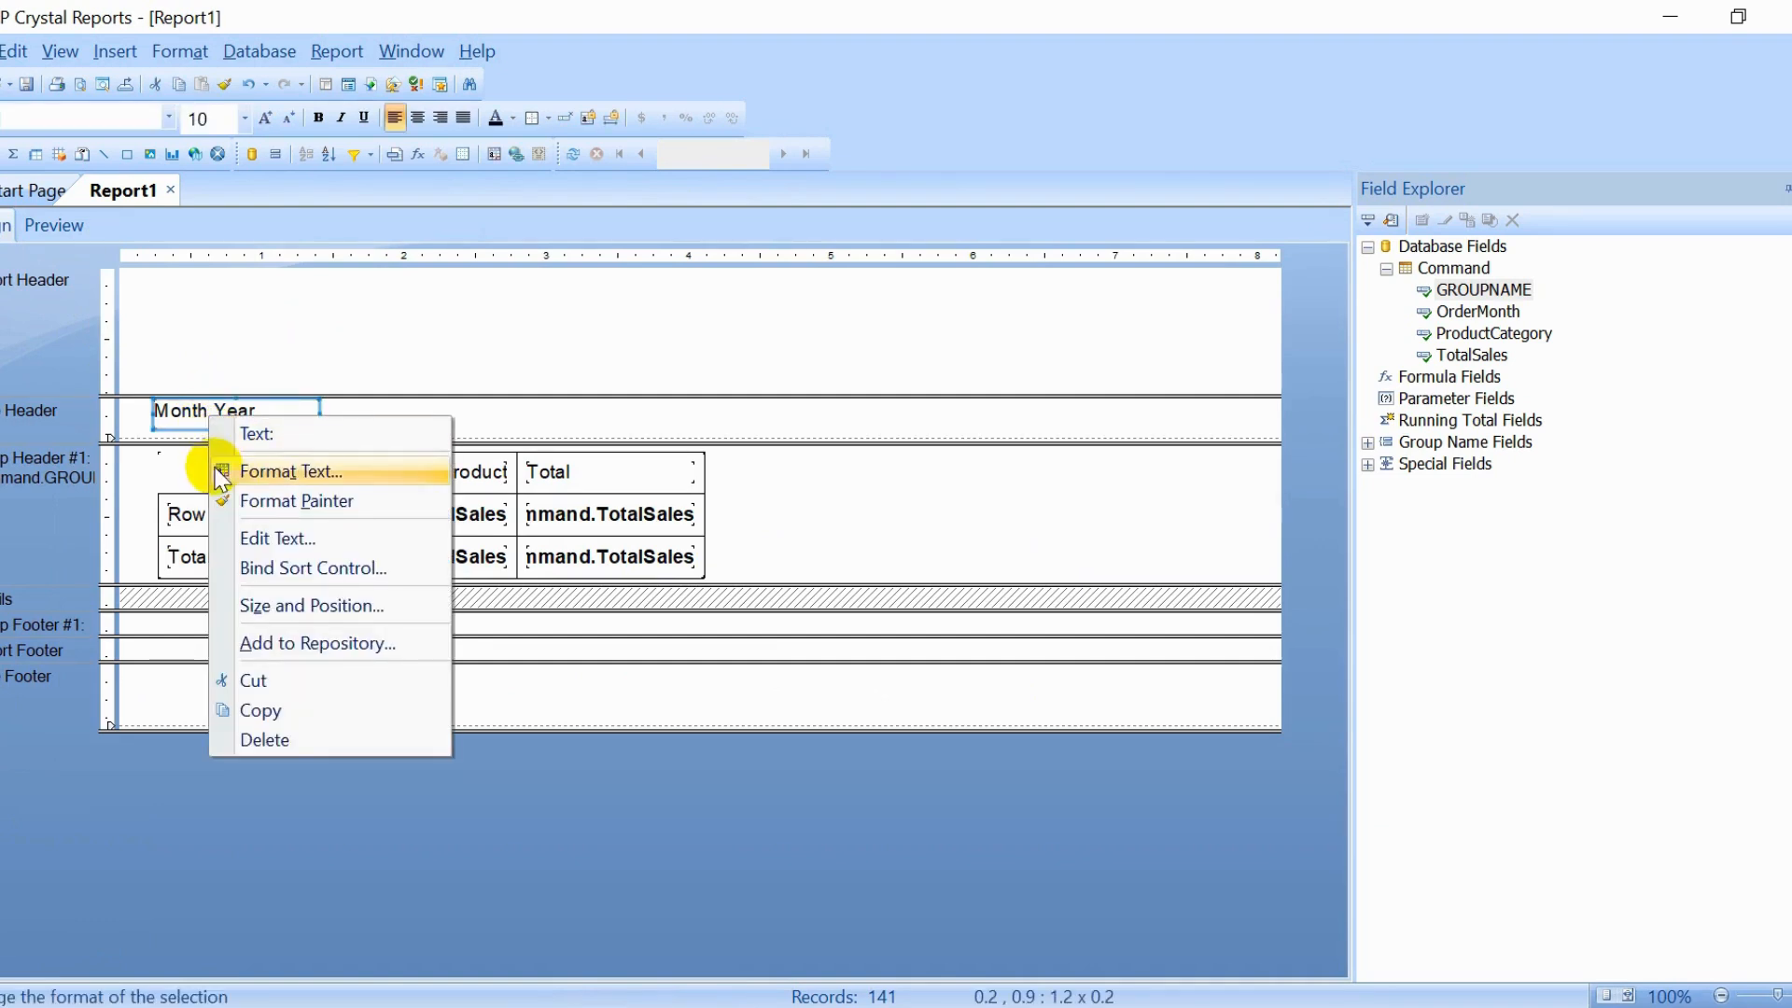
pyautogui.click(288, 472)
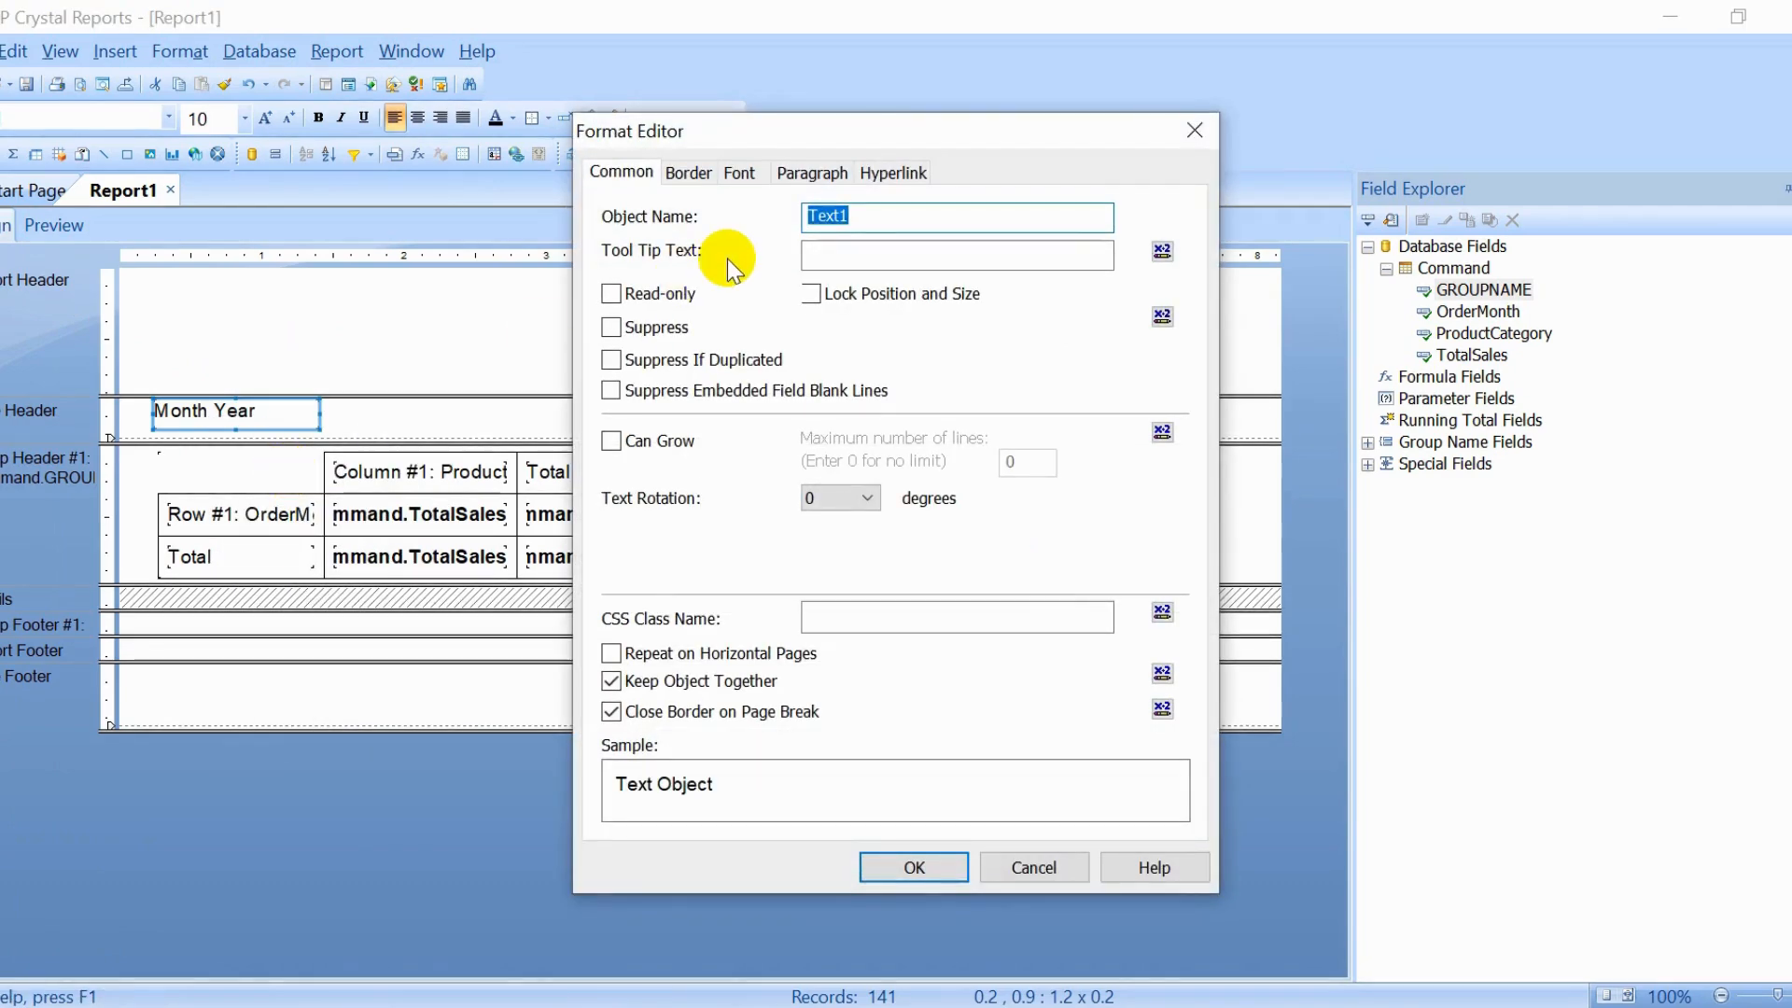
pyautogui.click(1194, 130)
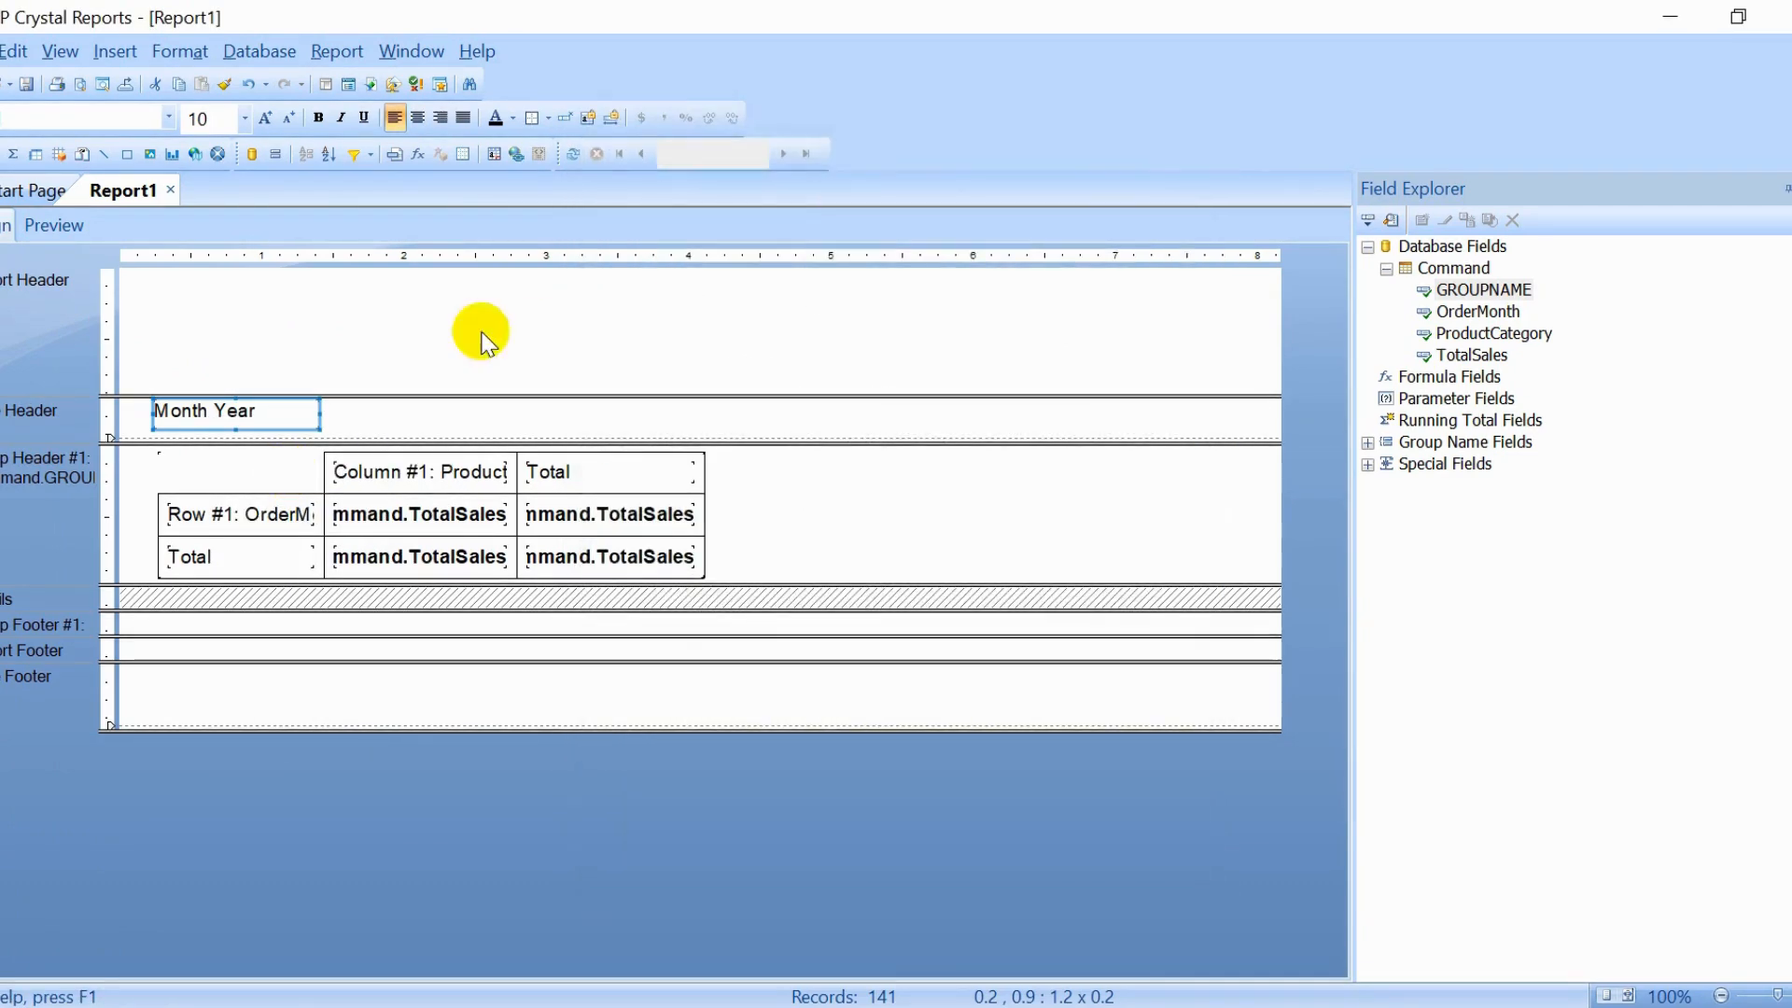
# Step: Set the Page Header section to underlay the following sections and preview both pages of the report
pyautogui.rightClick(43, 412)
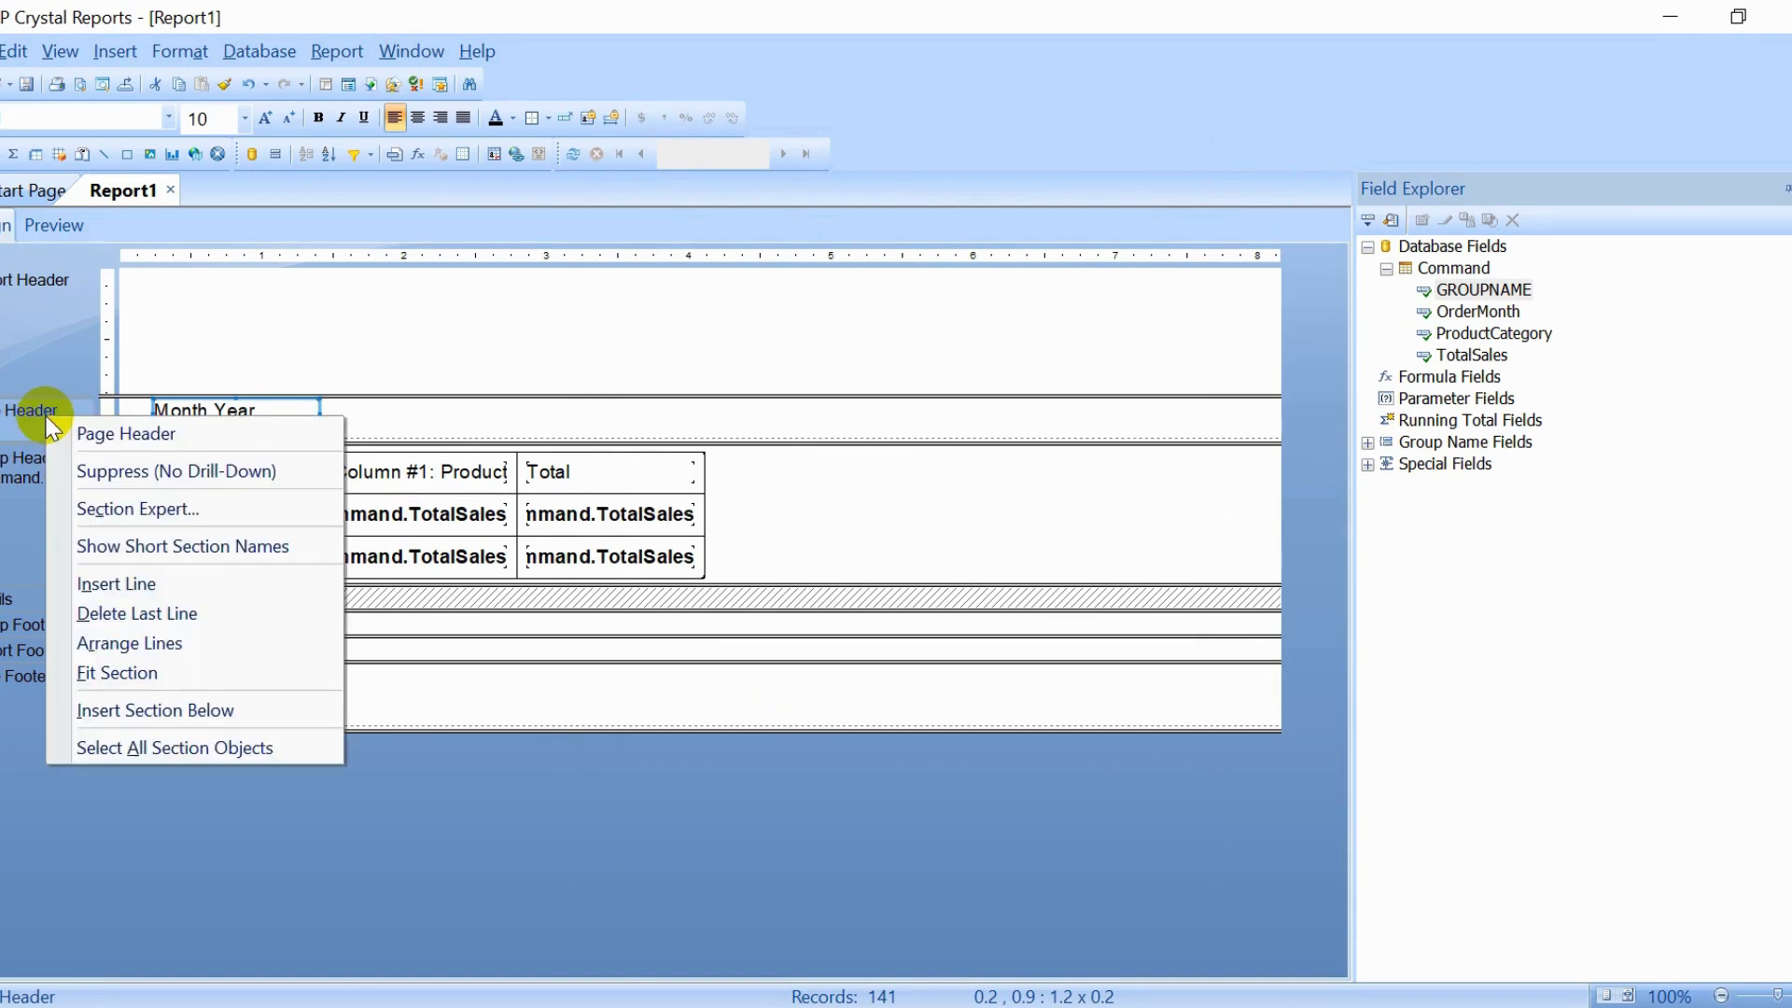
pyautogui.click(88, 506)
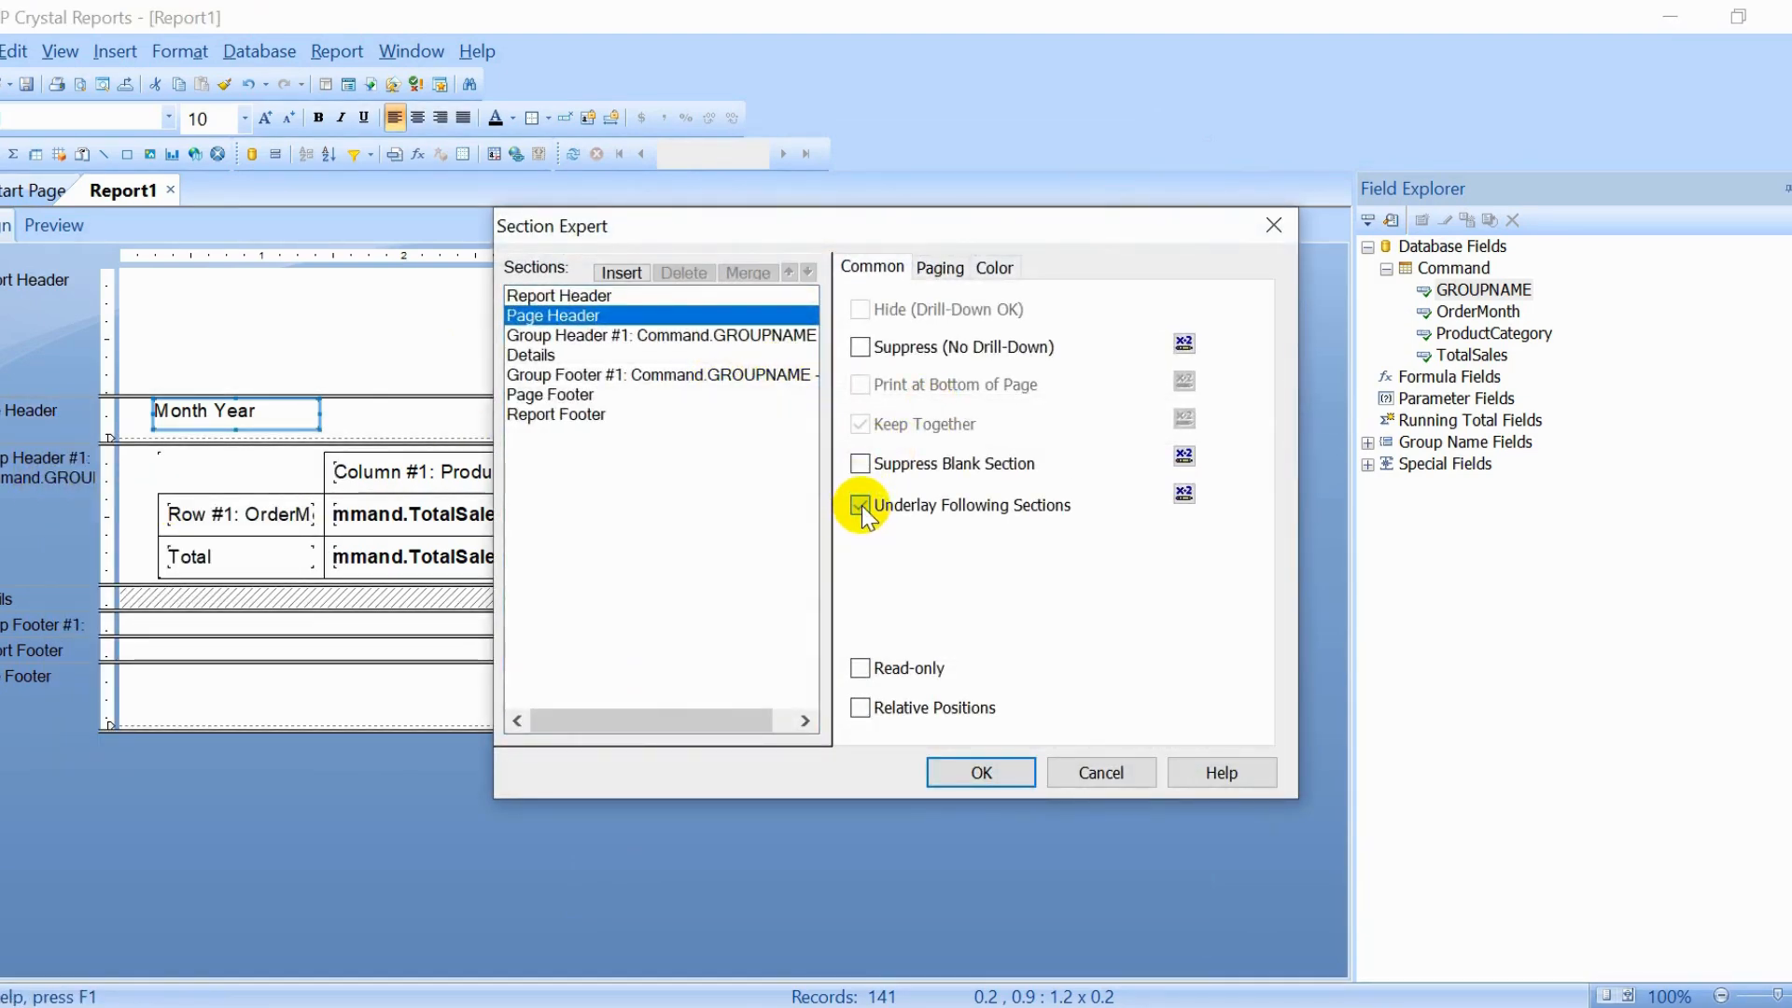
pyautogui.click(860, 507)
pyautogui.click(988, 781)
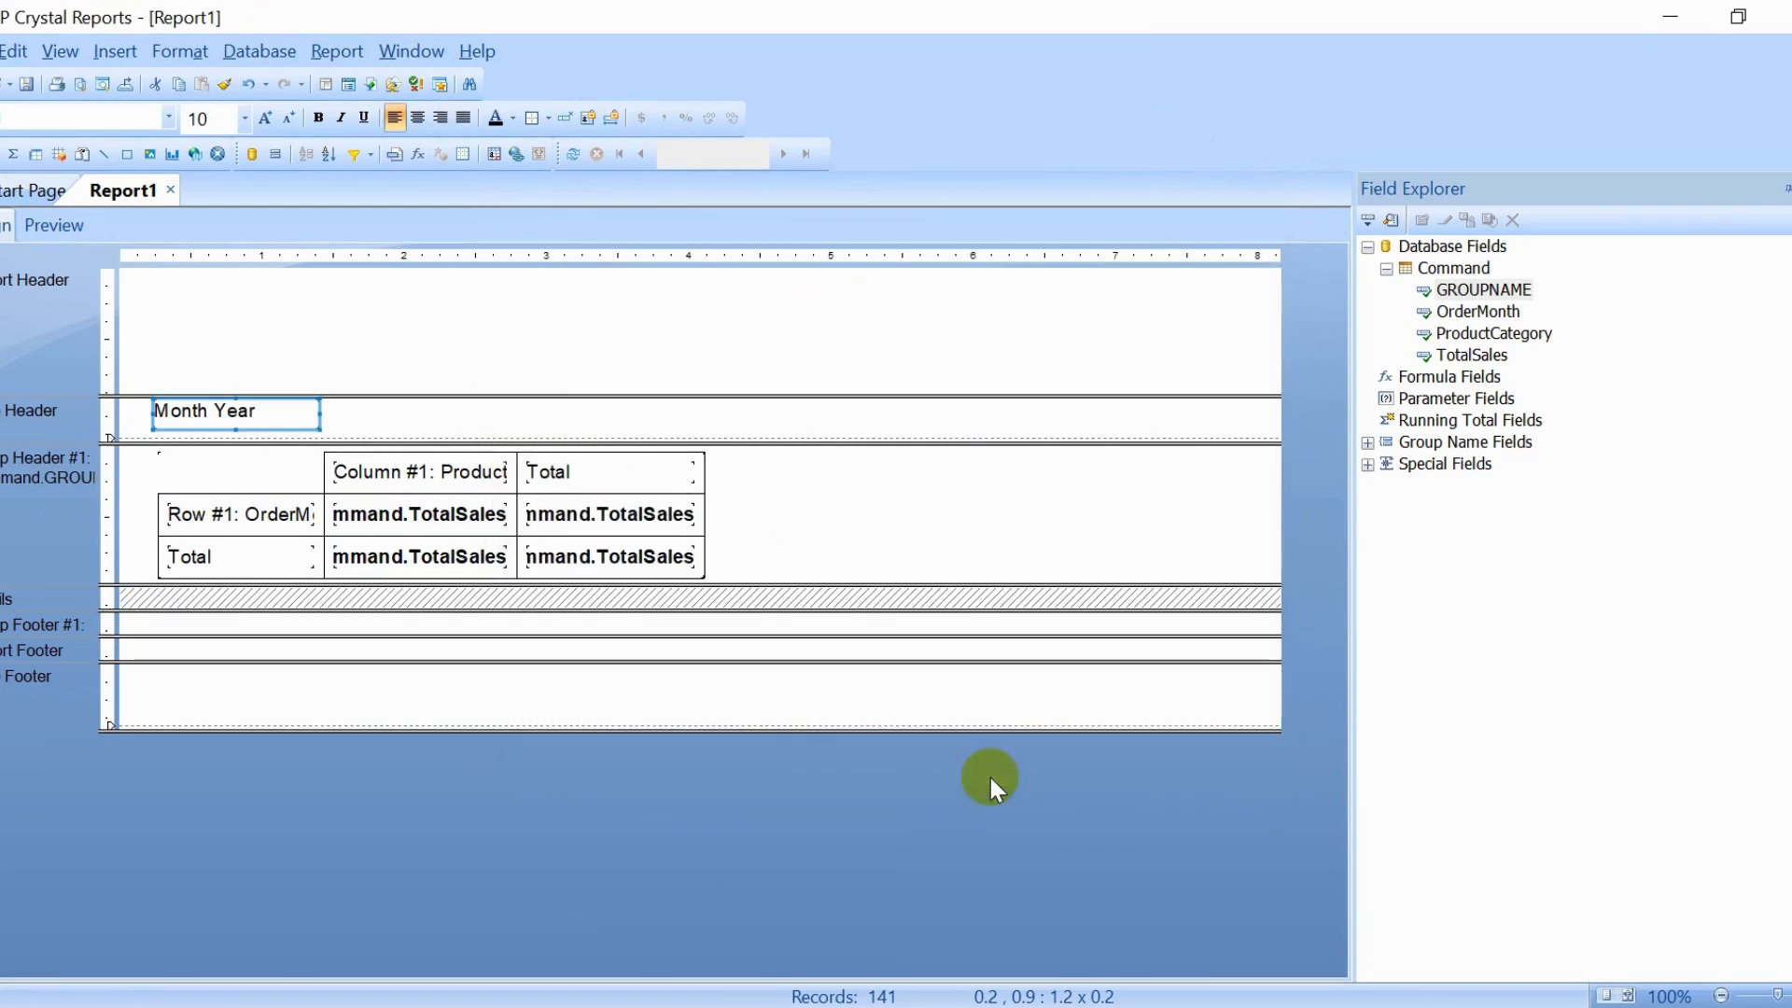
pyautogui.click(334, 299)
pyautogui.click(69, 229)
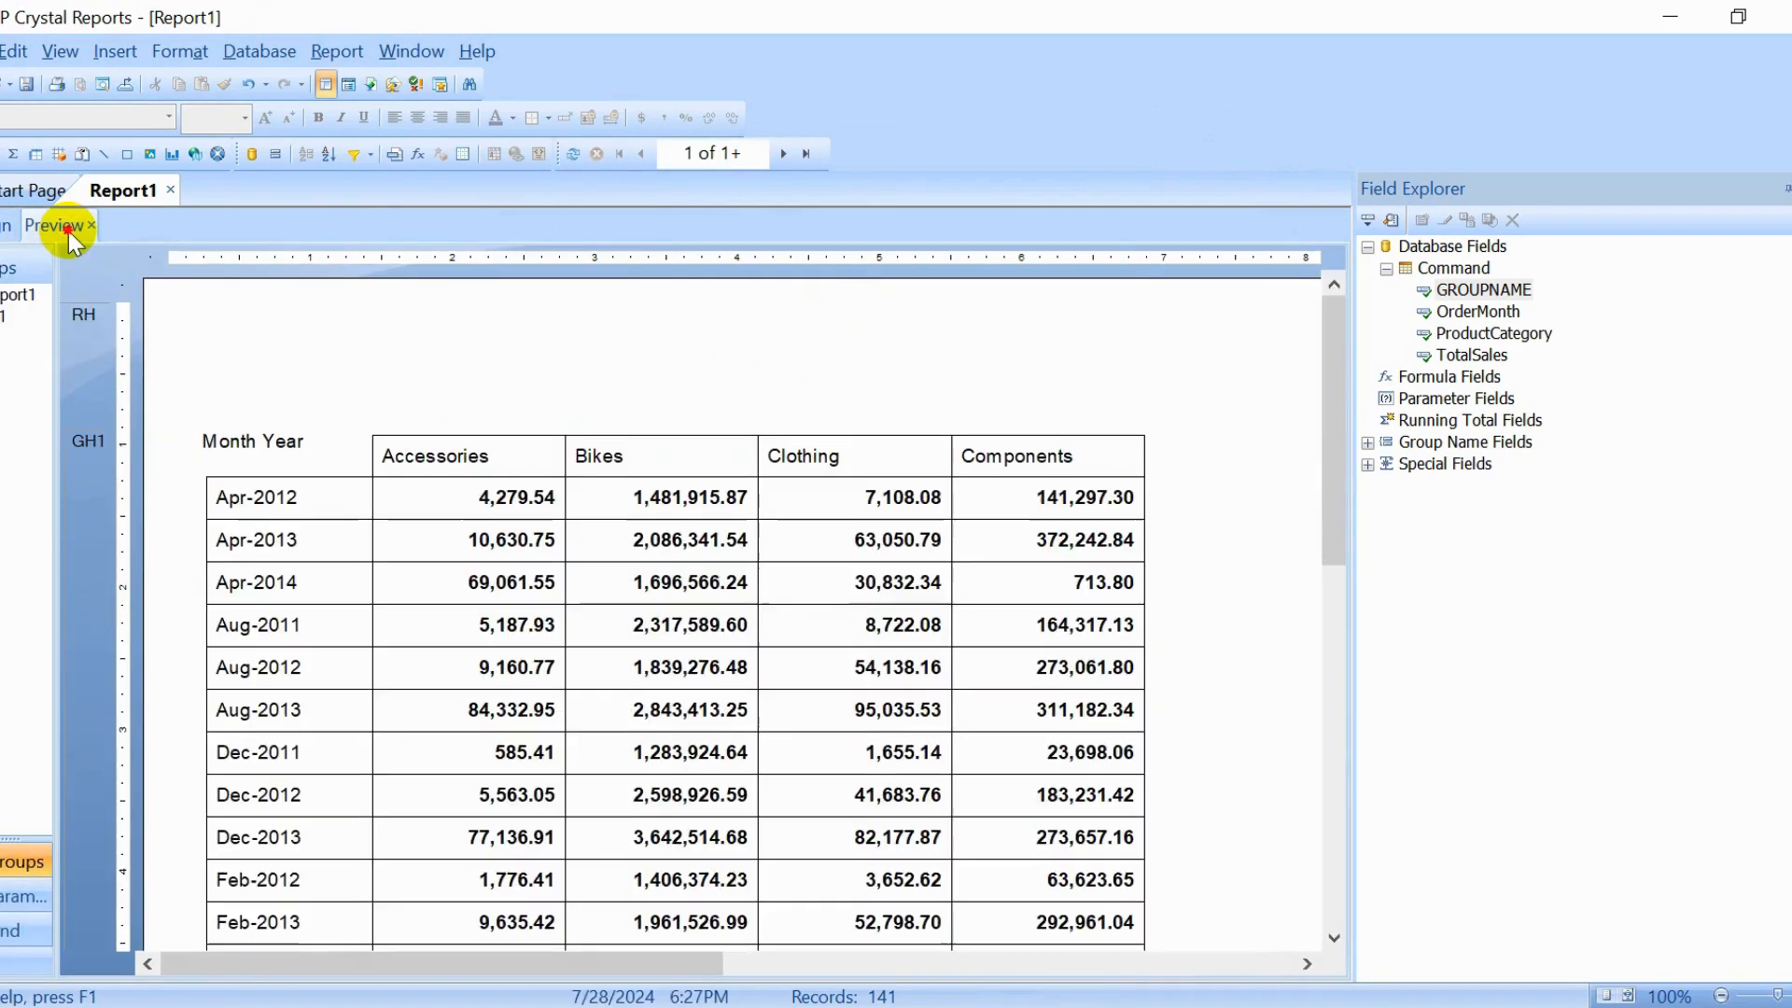
pyautogui.click(258, 441)
pyautogui.click(418, 389)
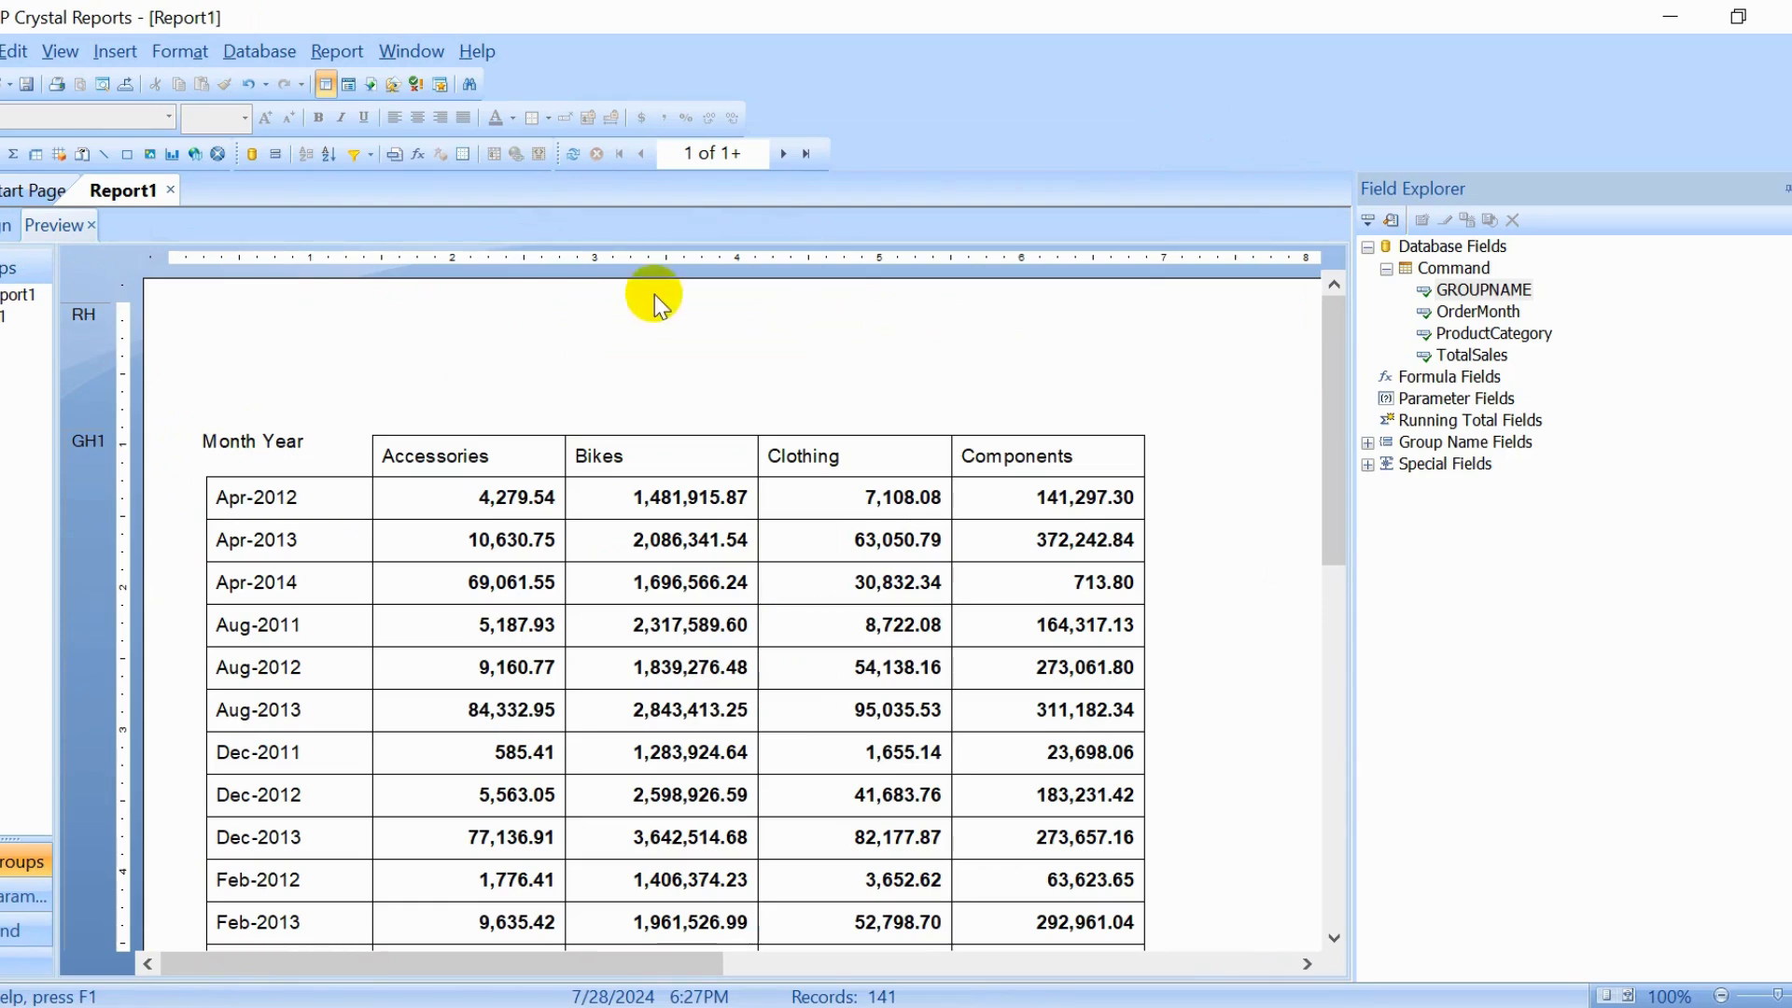
pyautogui.click(784, 155)
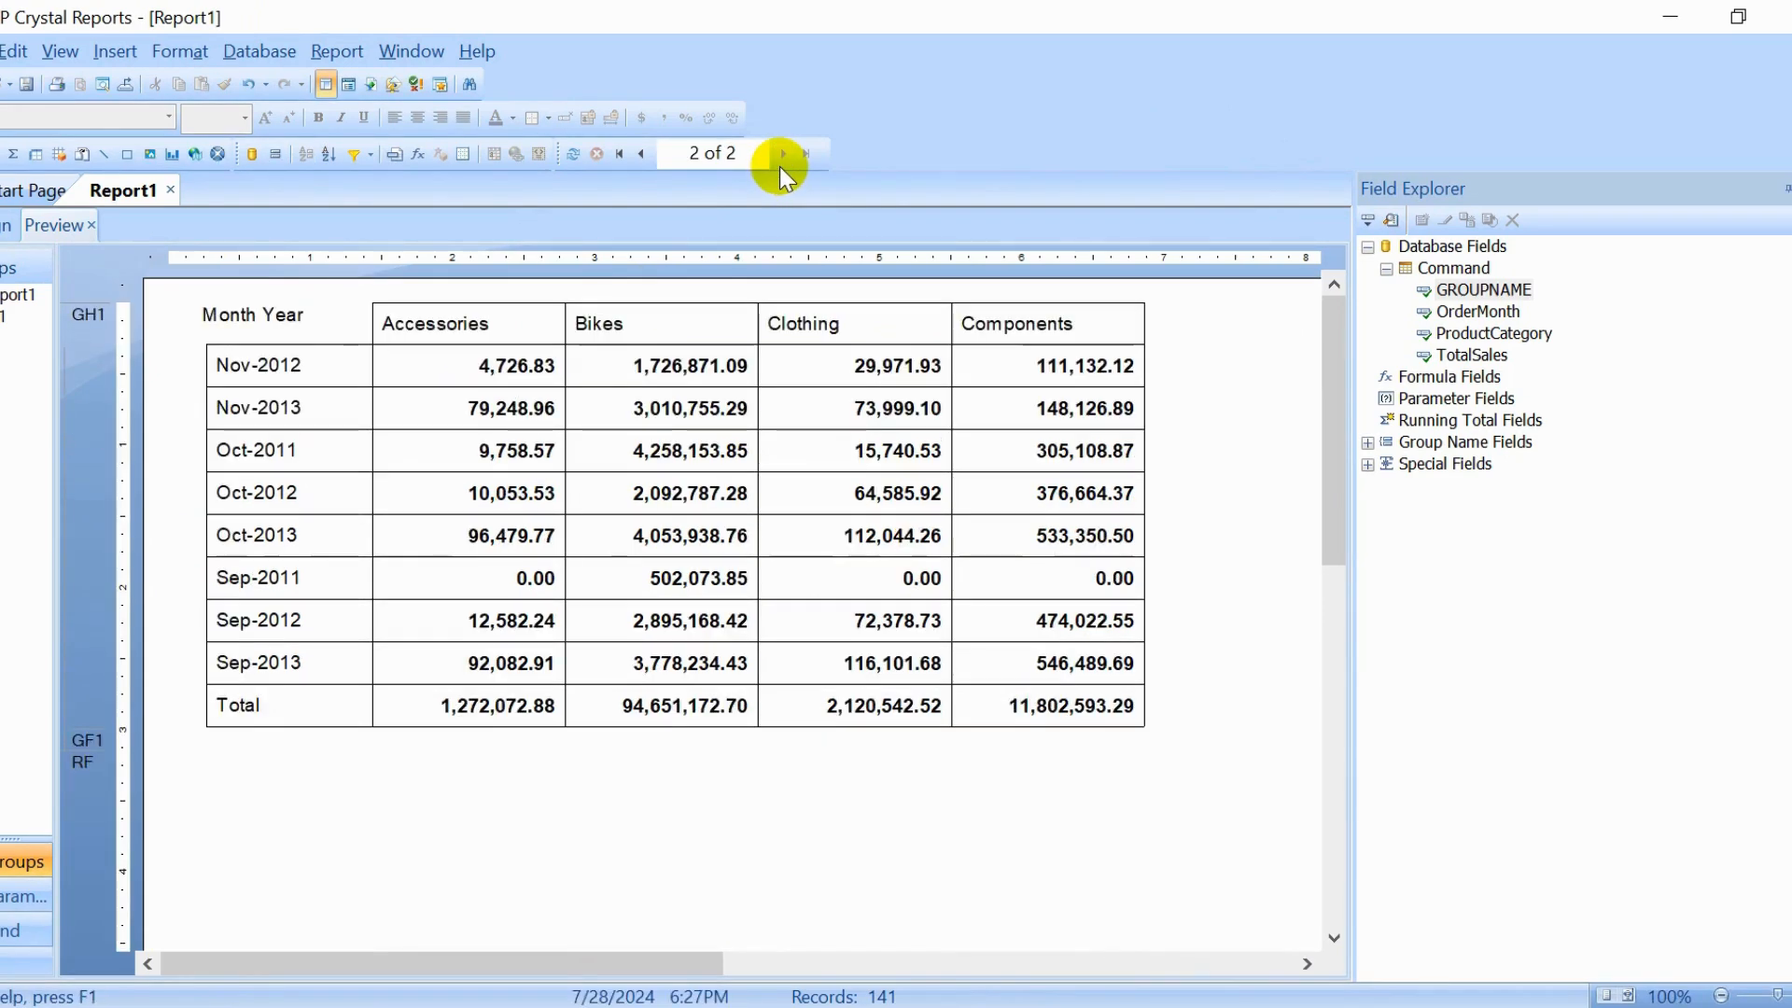
pyautogui.click(641, 155)
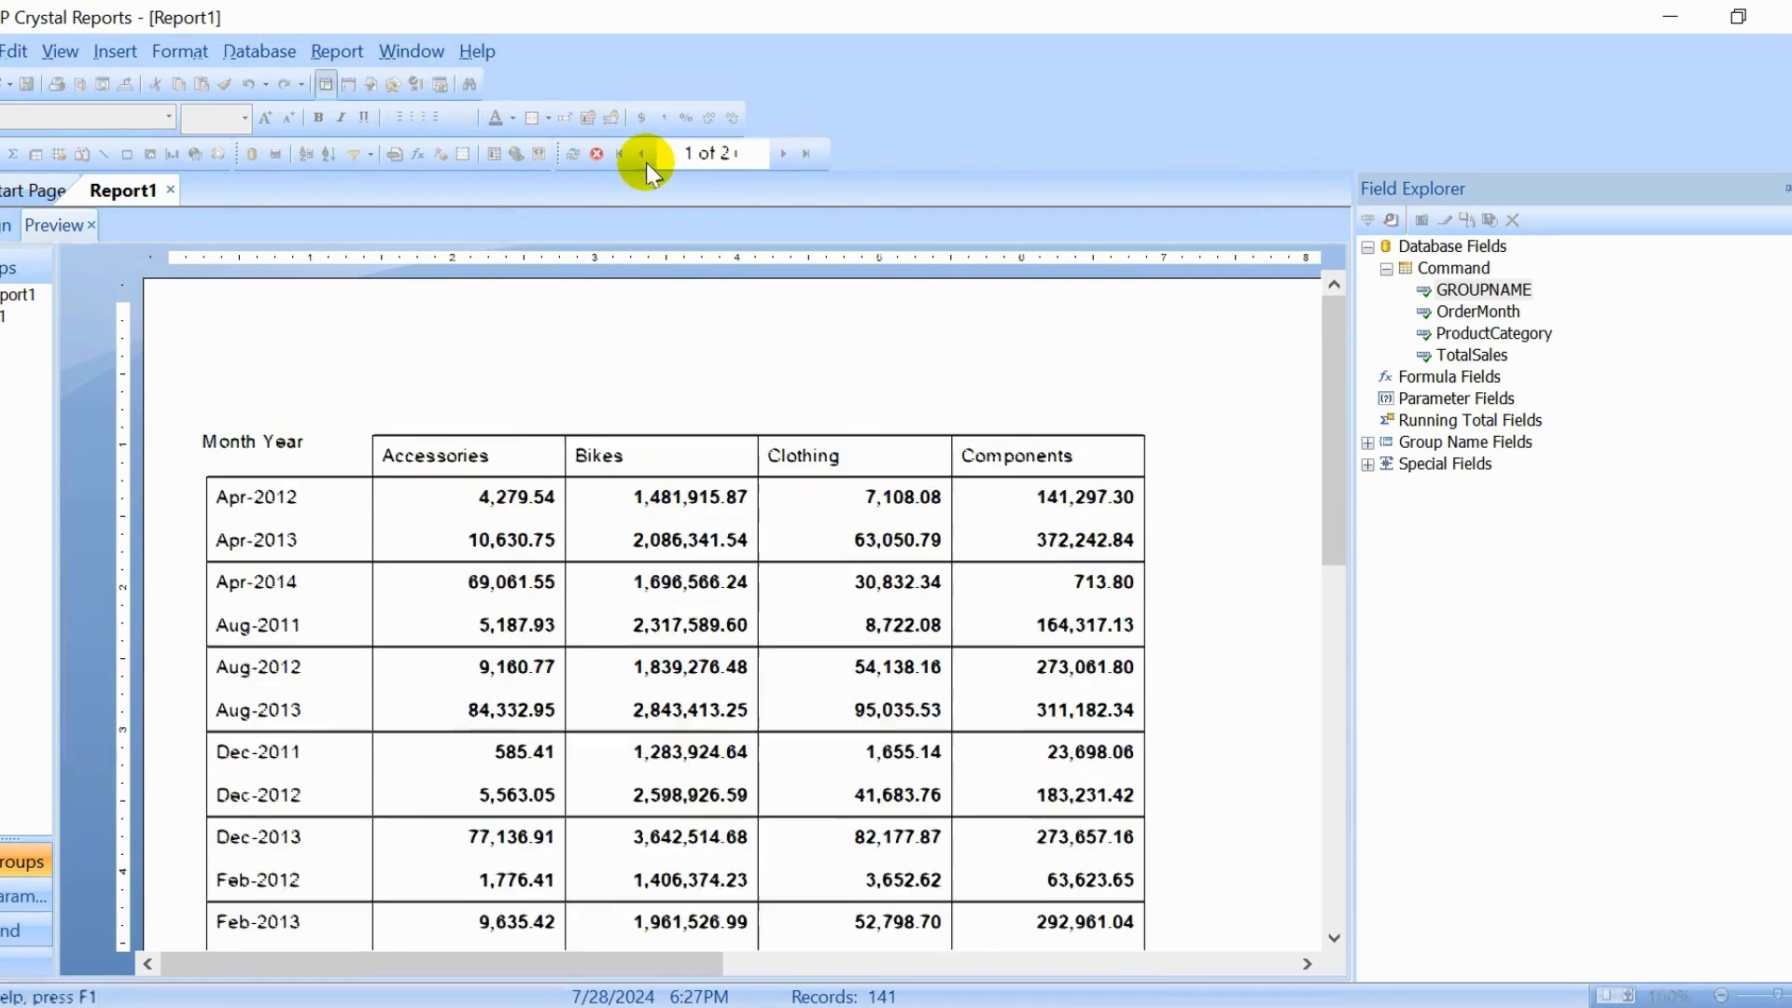
# Step: Nudge the "Month Year" text slightly down, give it single left and top border lines, and preview the report
pyautogui.click(10, 225)
pyautogui.click(187, 417)
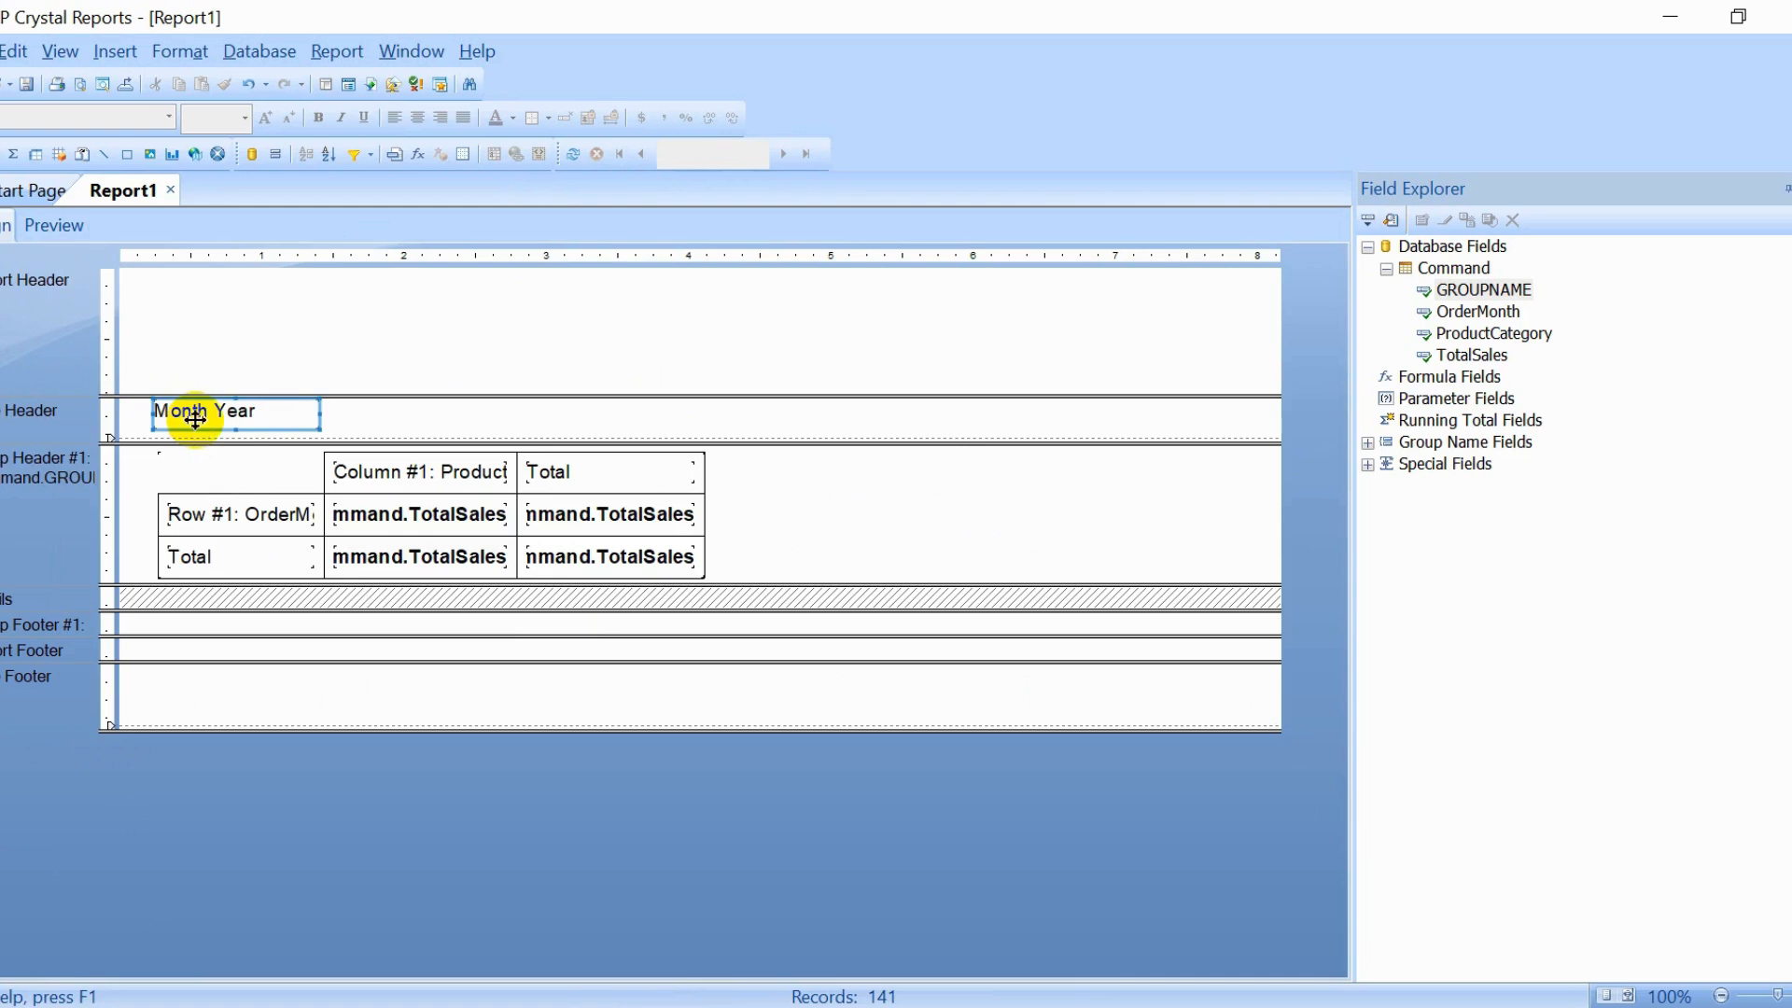
pyautogui.moveTo(194, 418); pyautogui.dragTo(194, 420)
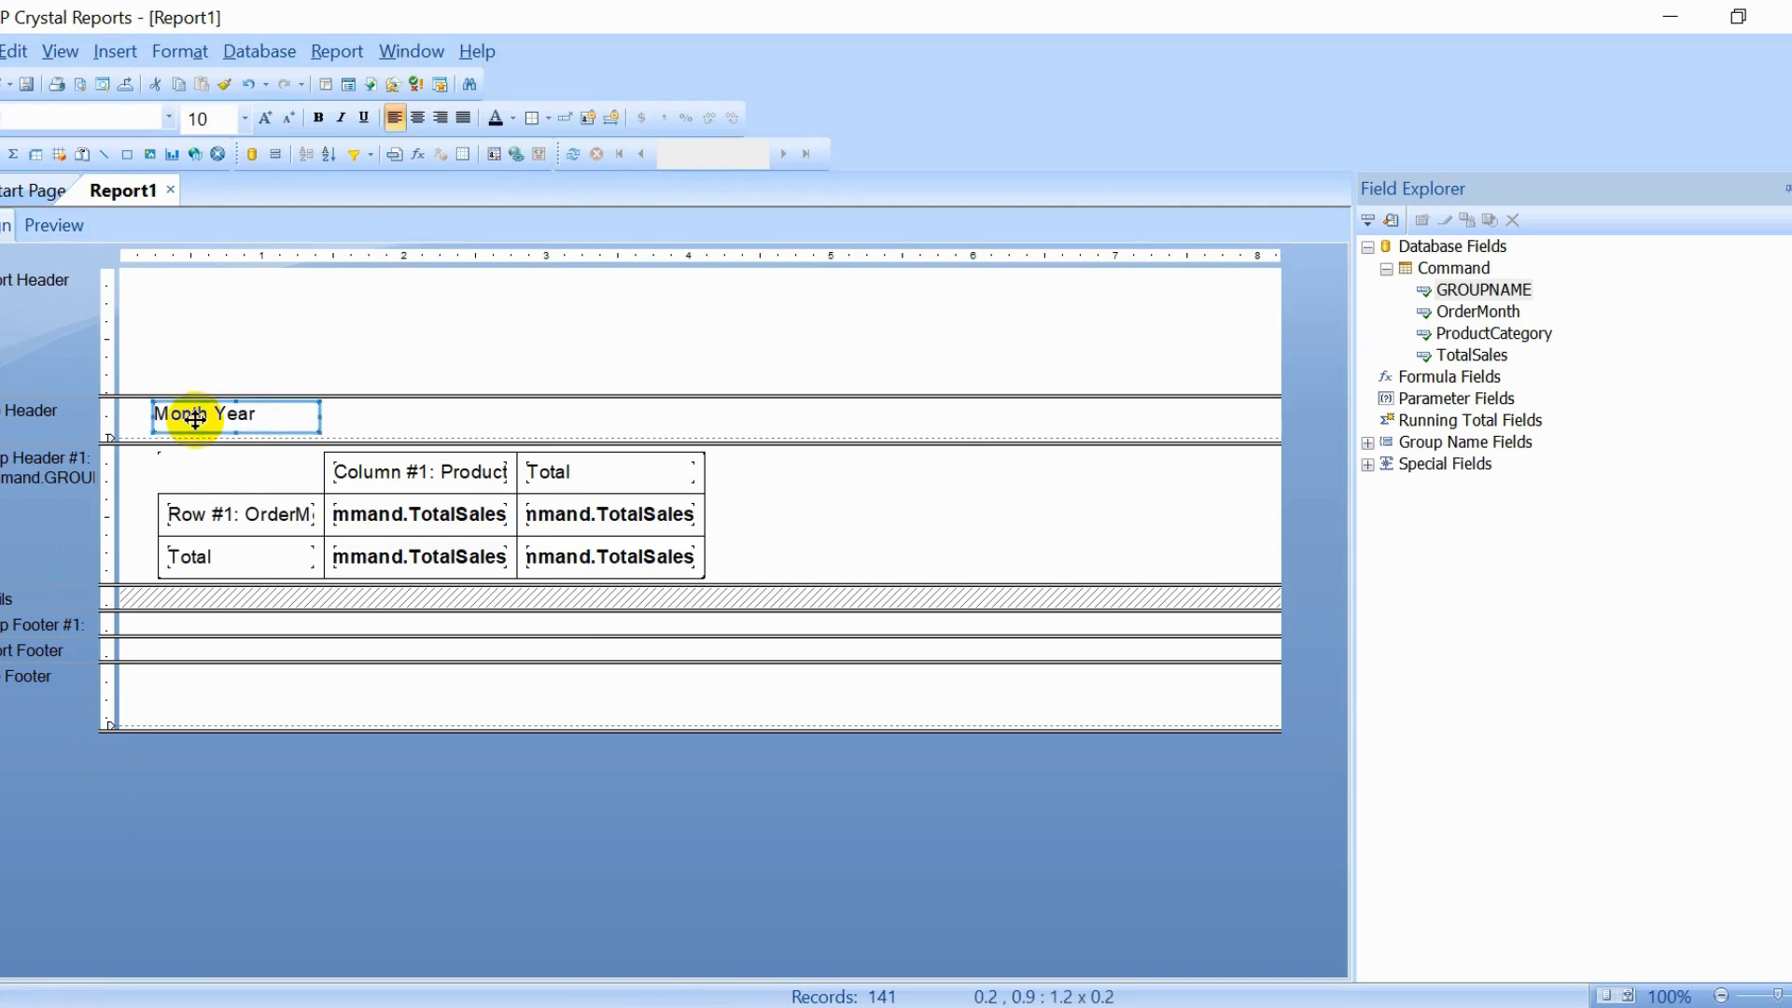
pyautogui.rightClick(194, 419)
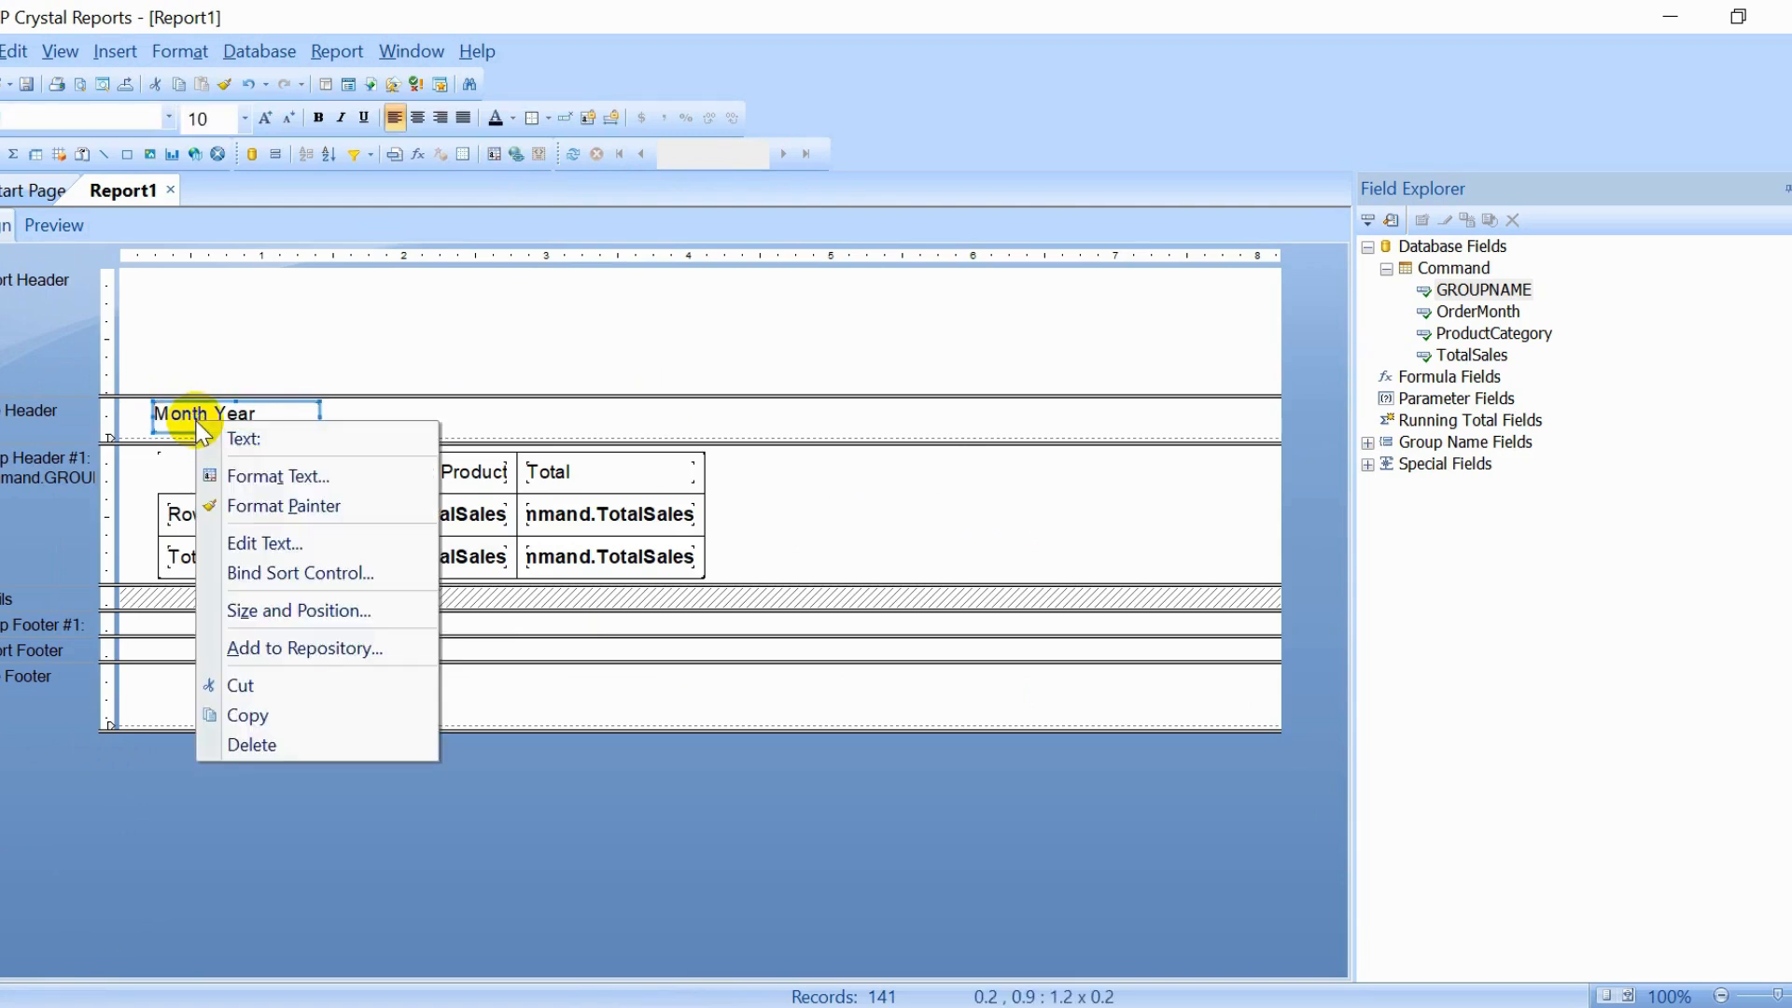
pyautogui.click(250, 478)
pyautogui.click(689, 174)
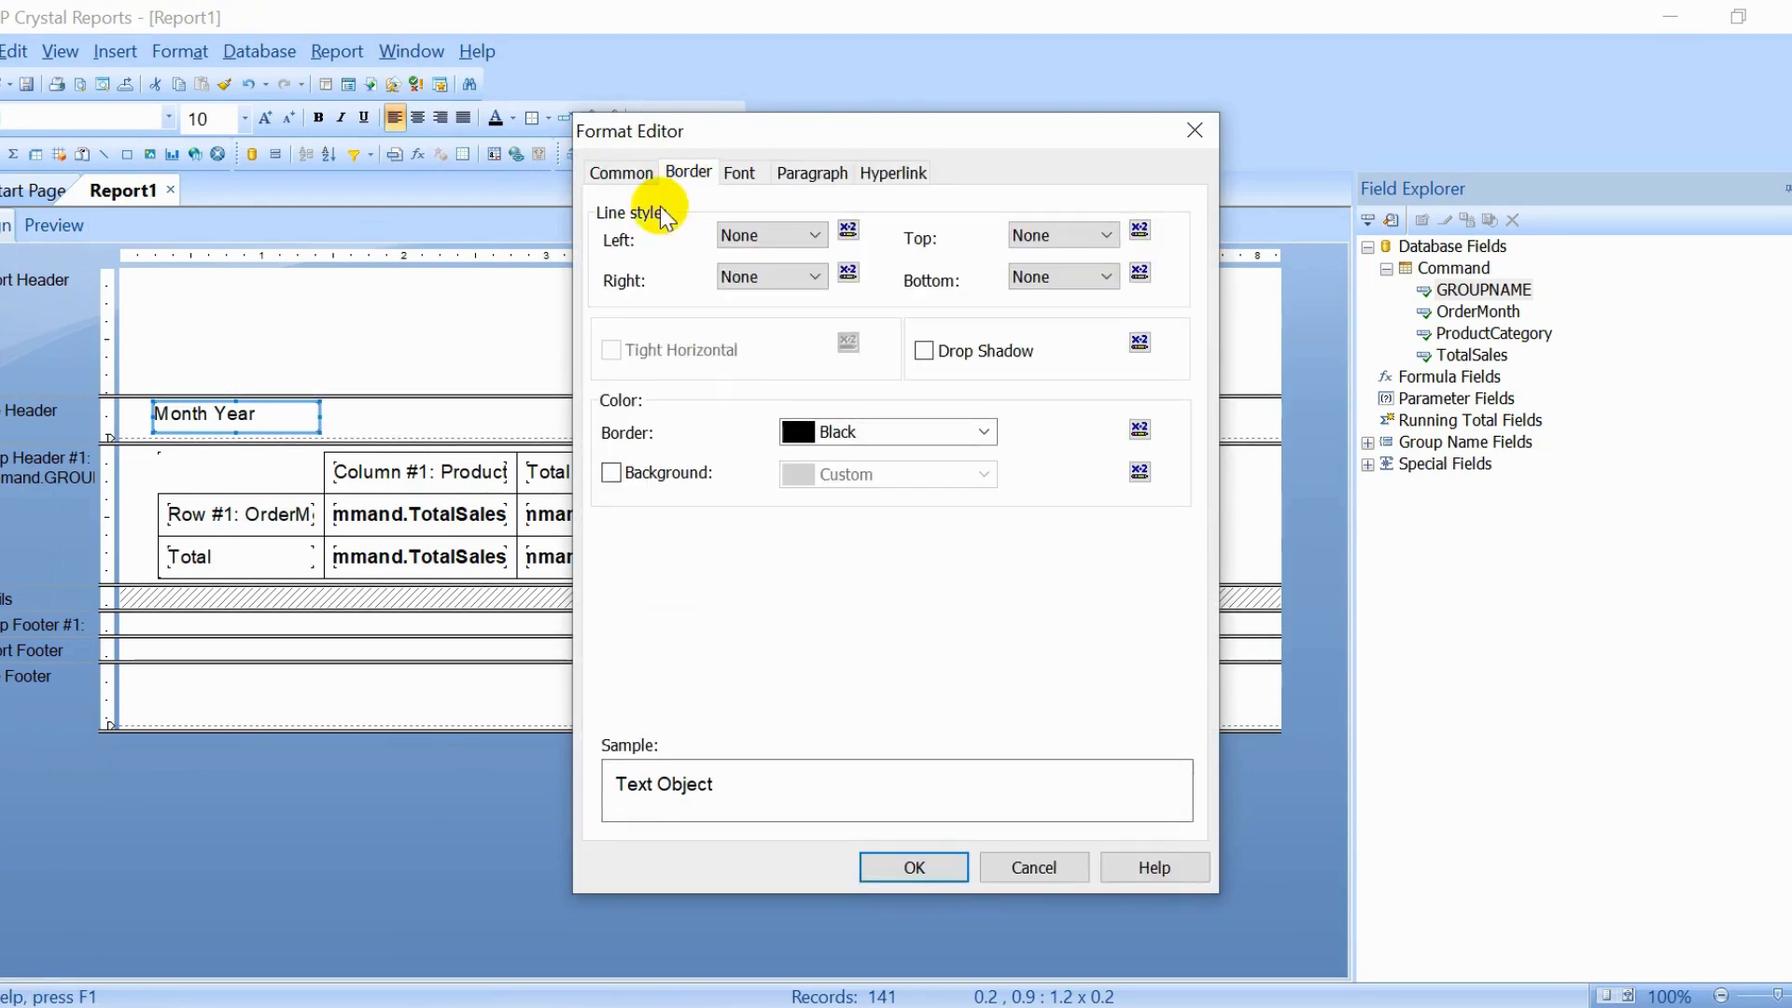
pyautogui.click(758, 233)
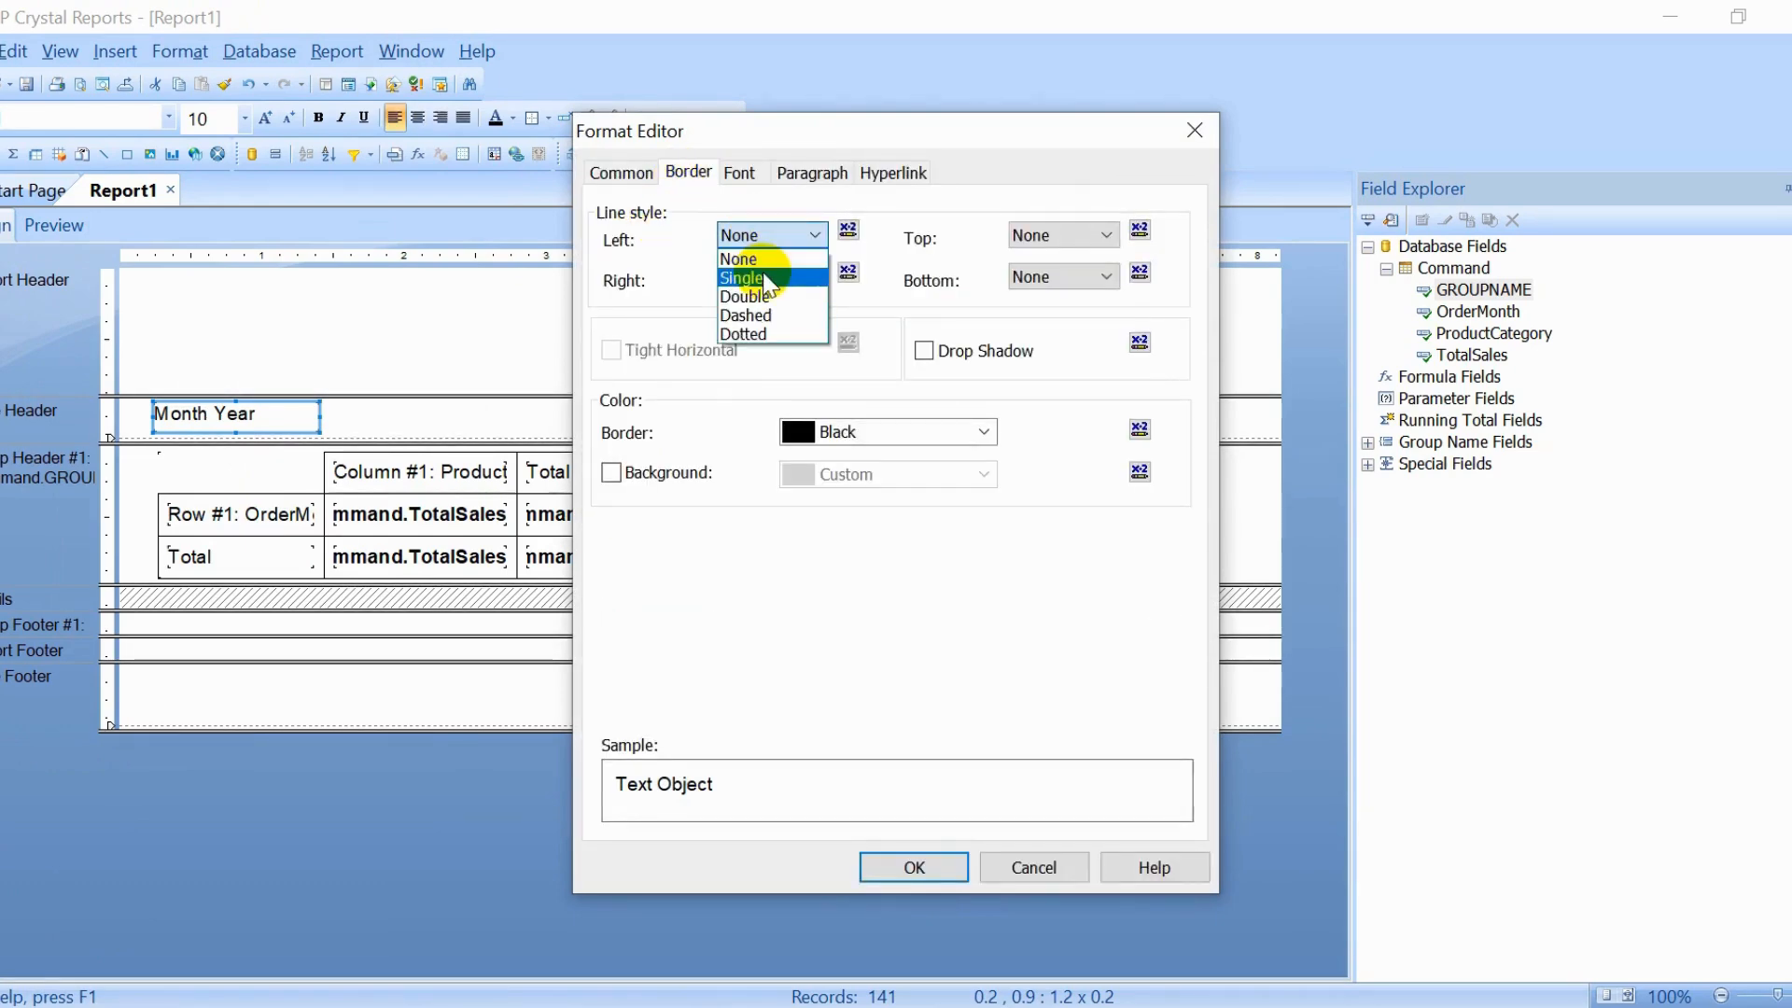
pyautogui.click(763, 279)
pyautogui.click(1053, 235)
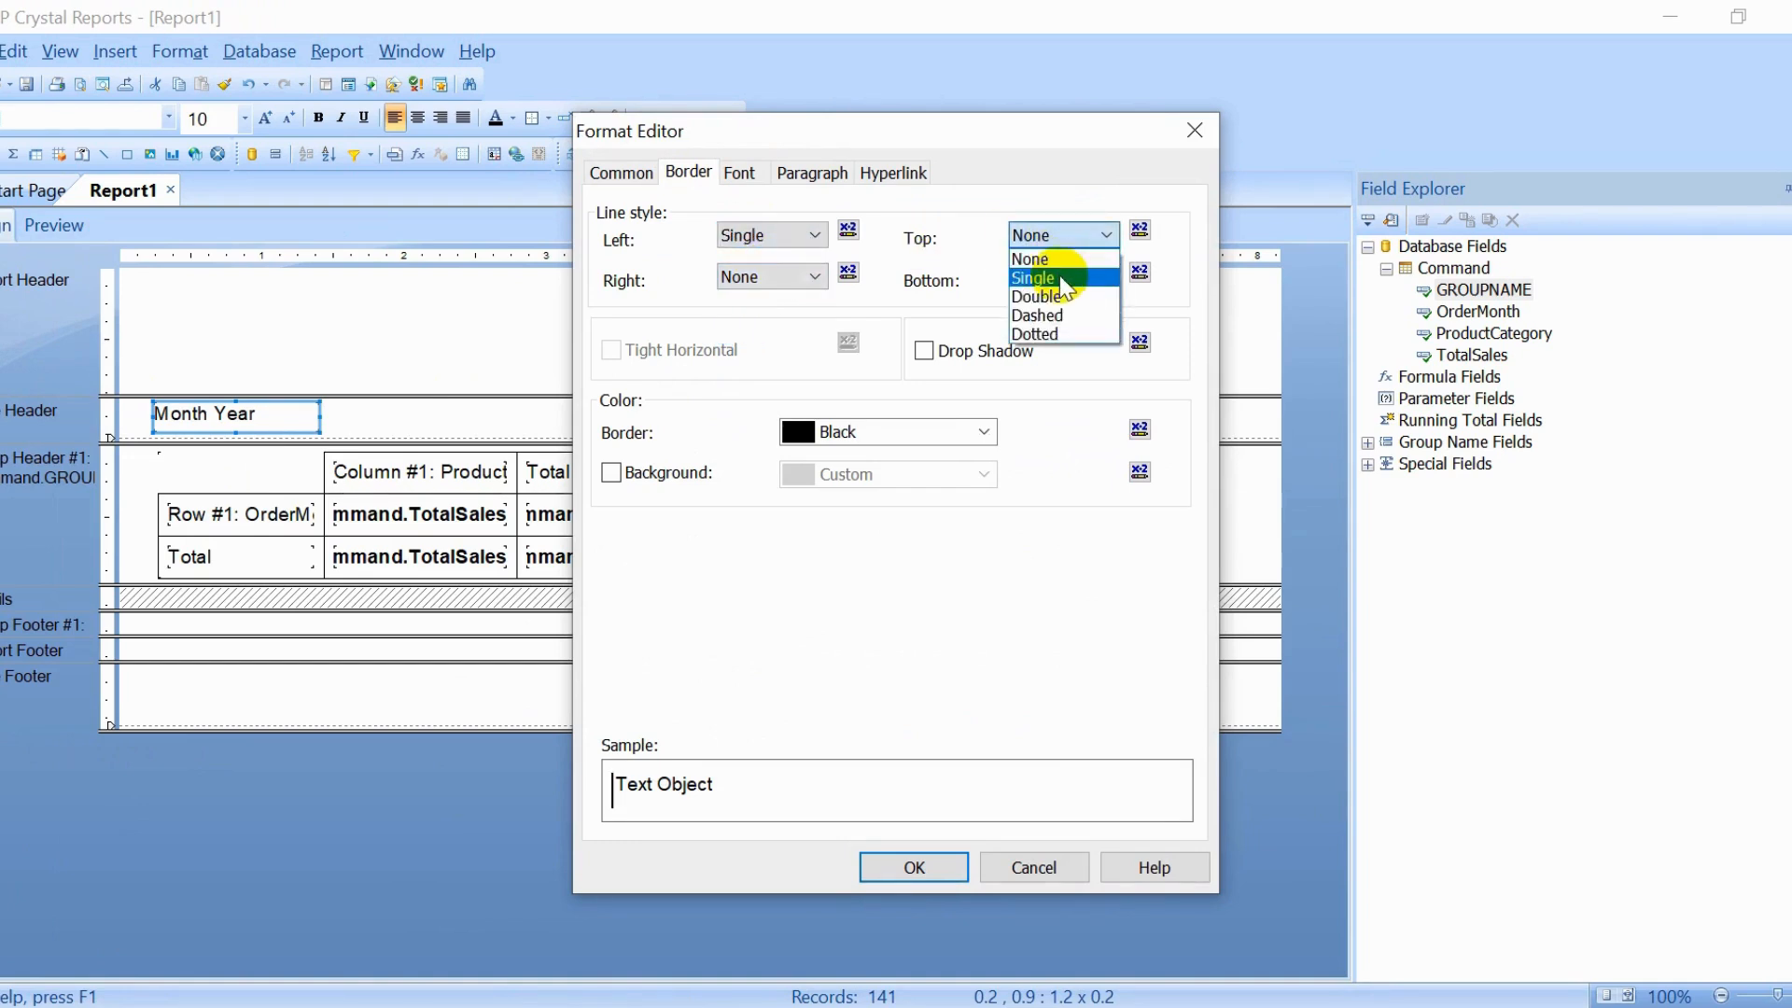
pyautogui.click(1063, 279)
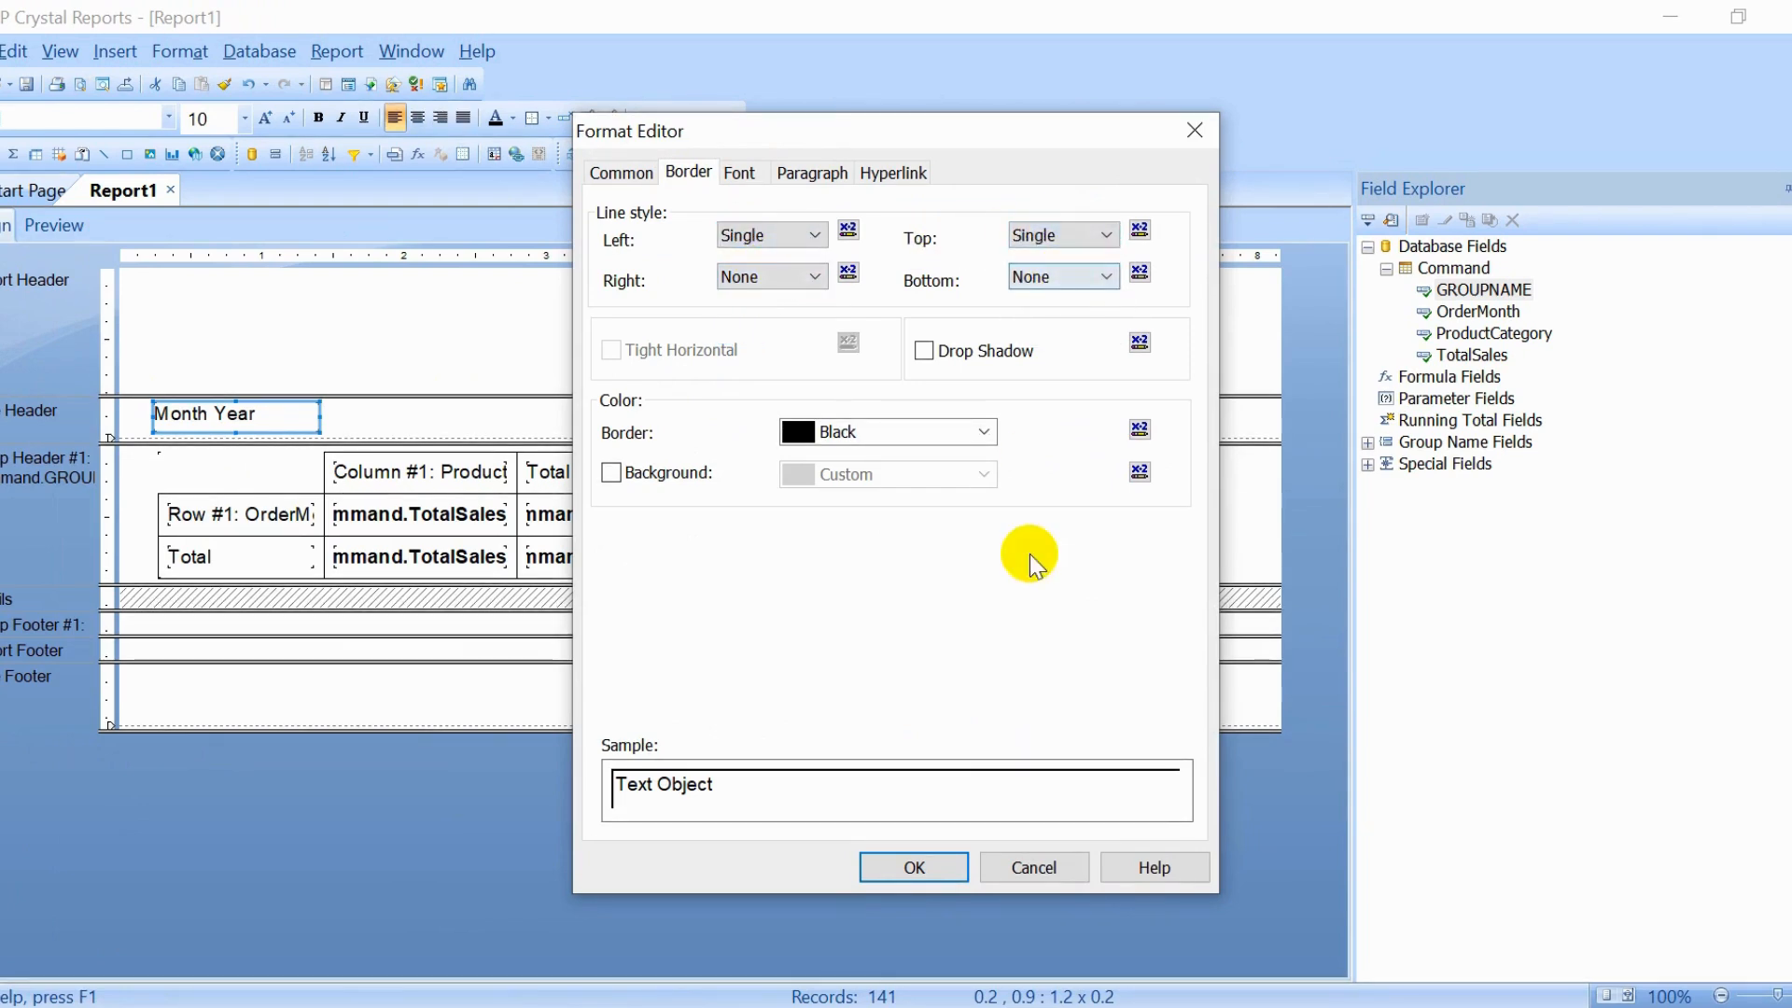
pyautogui.click(912, 867)
pyautogui.click(760, 467)
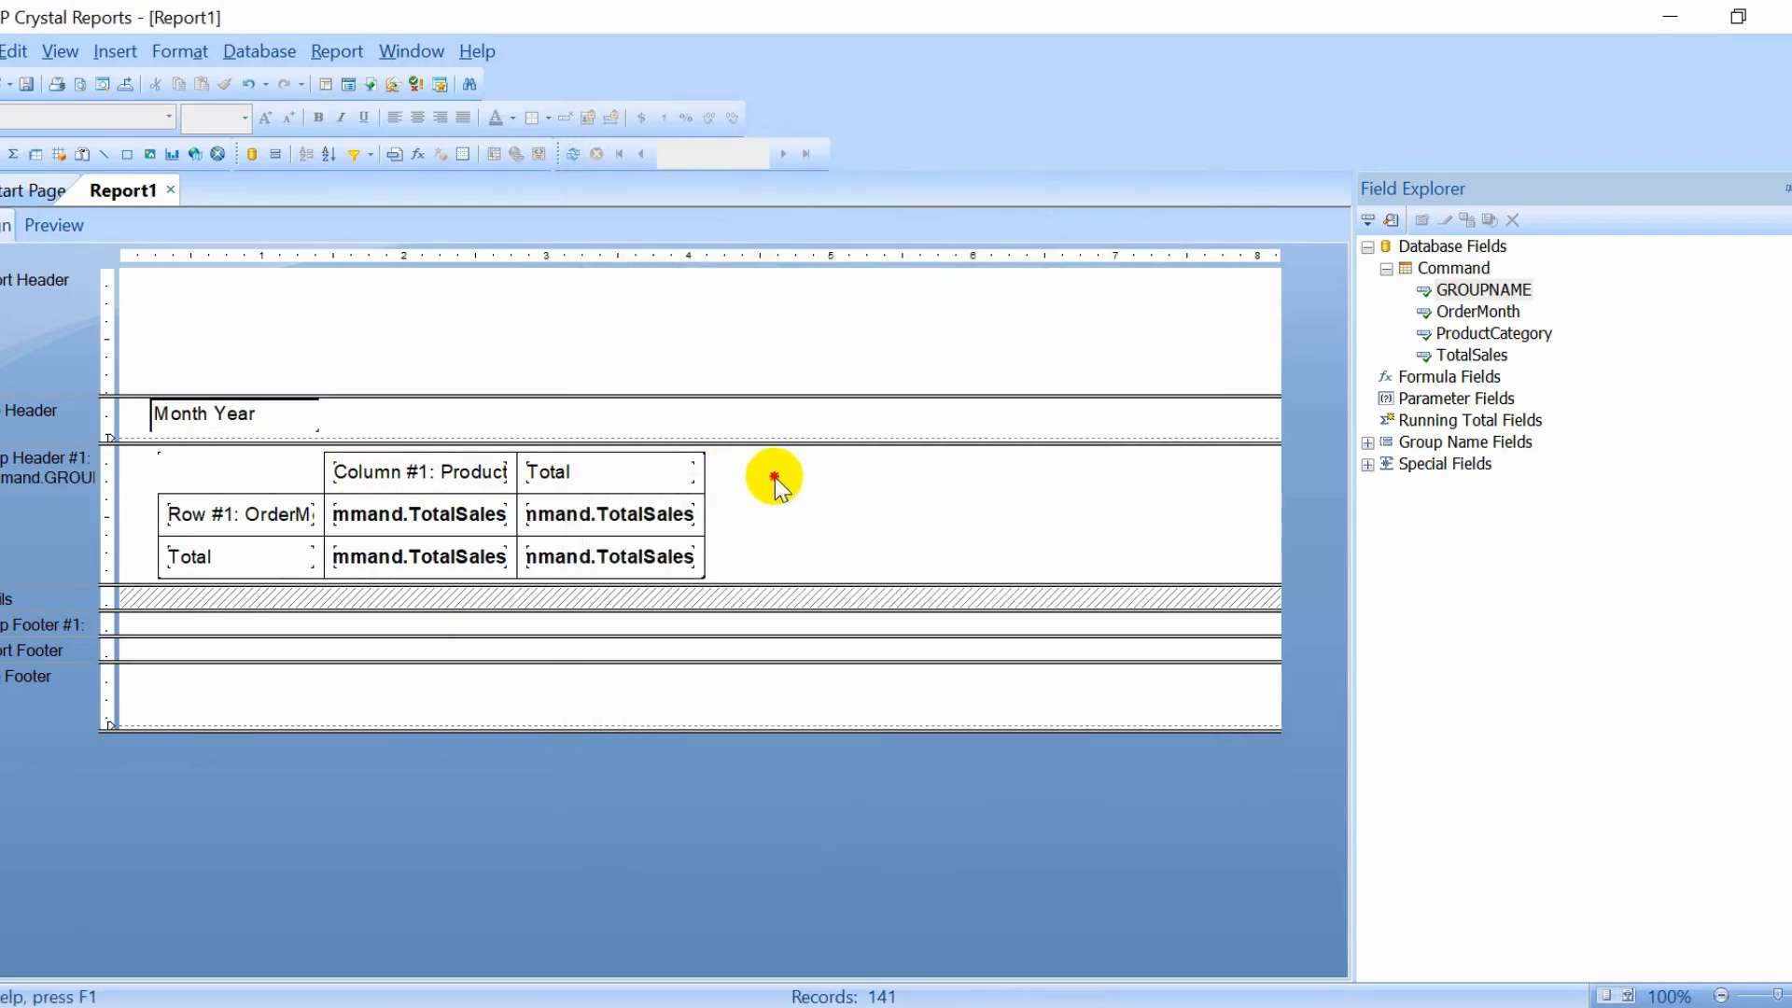
pyautogui.click(50, 229)
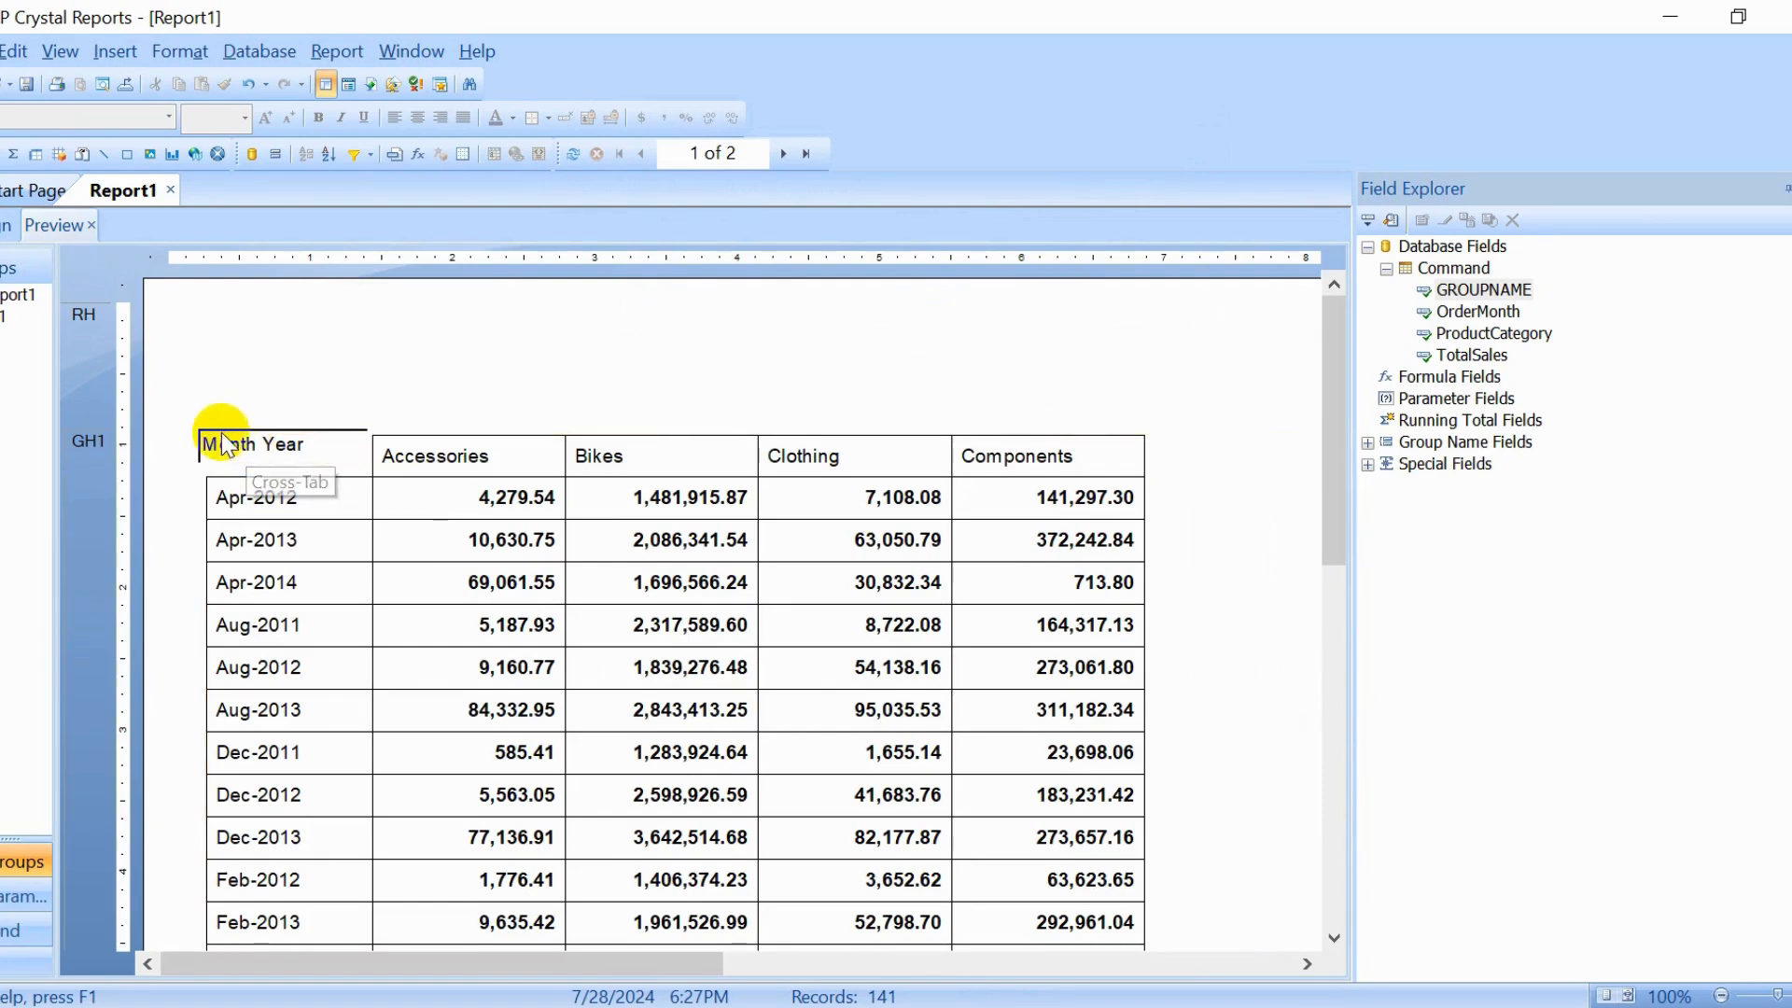
# Step: Move the bordered "Month Year" text slightly lower in the Page Header and check its alignment in the preview
pyautogui.click(11, 225)
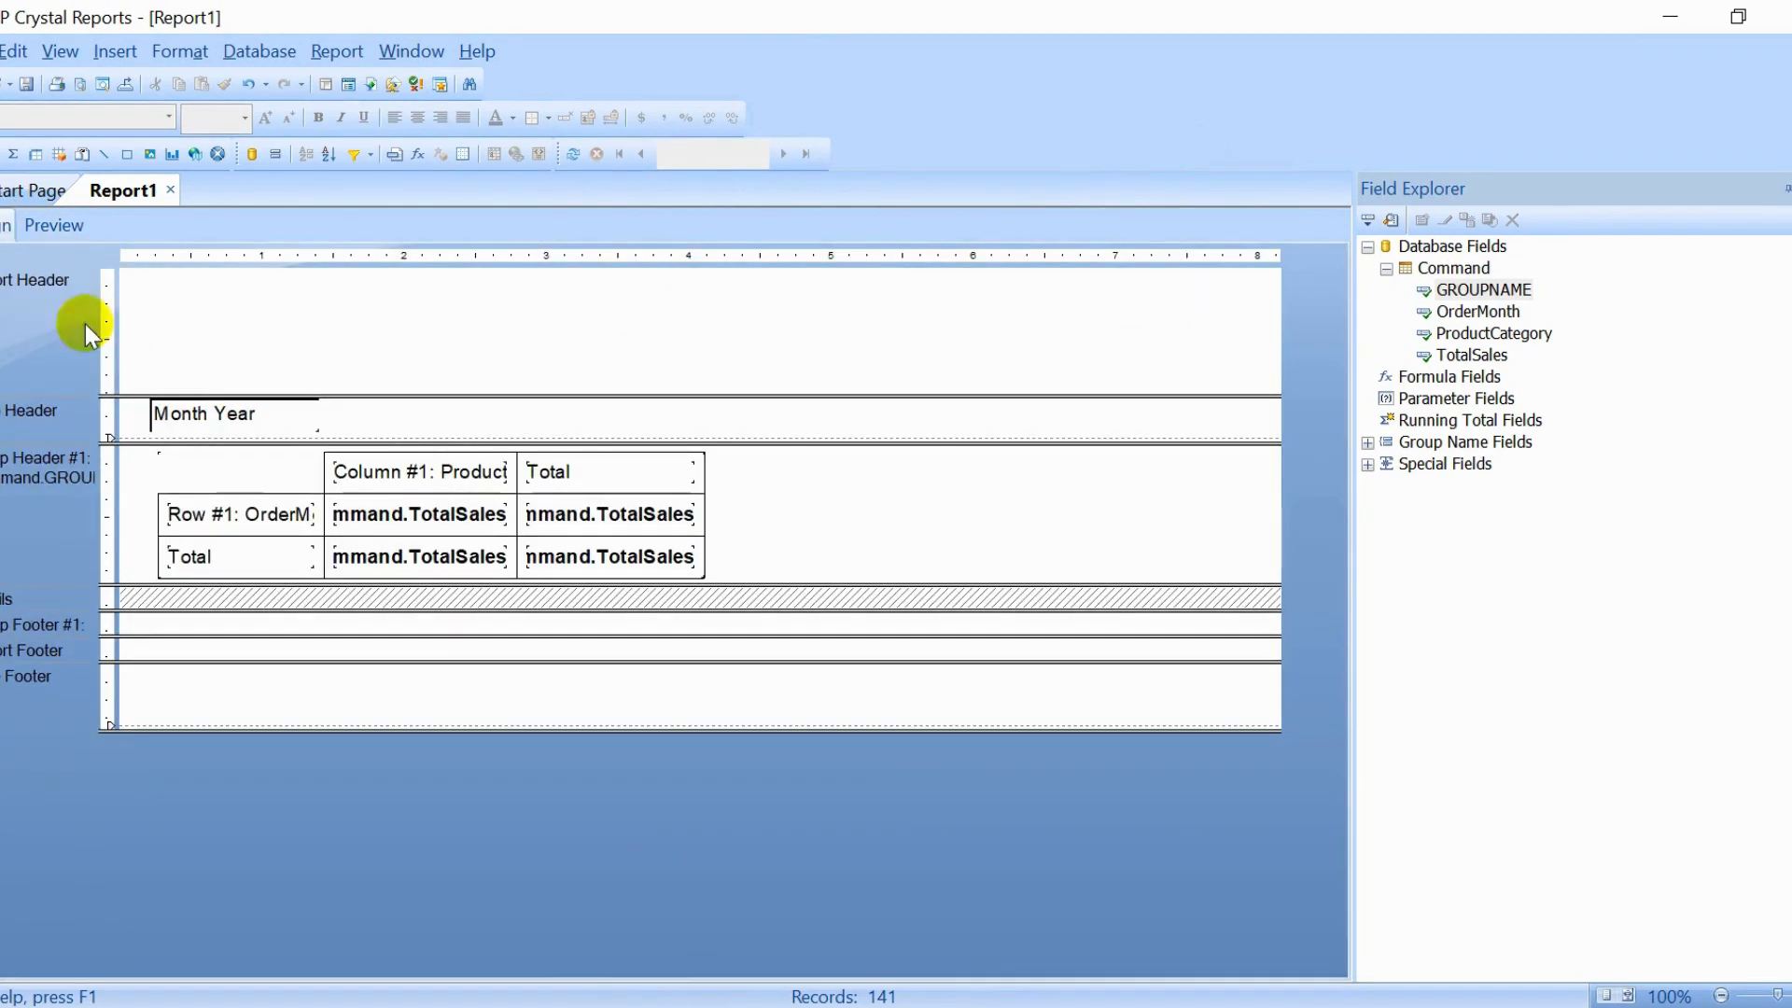
pyautogui.click(184, 427)
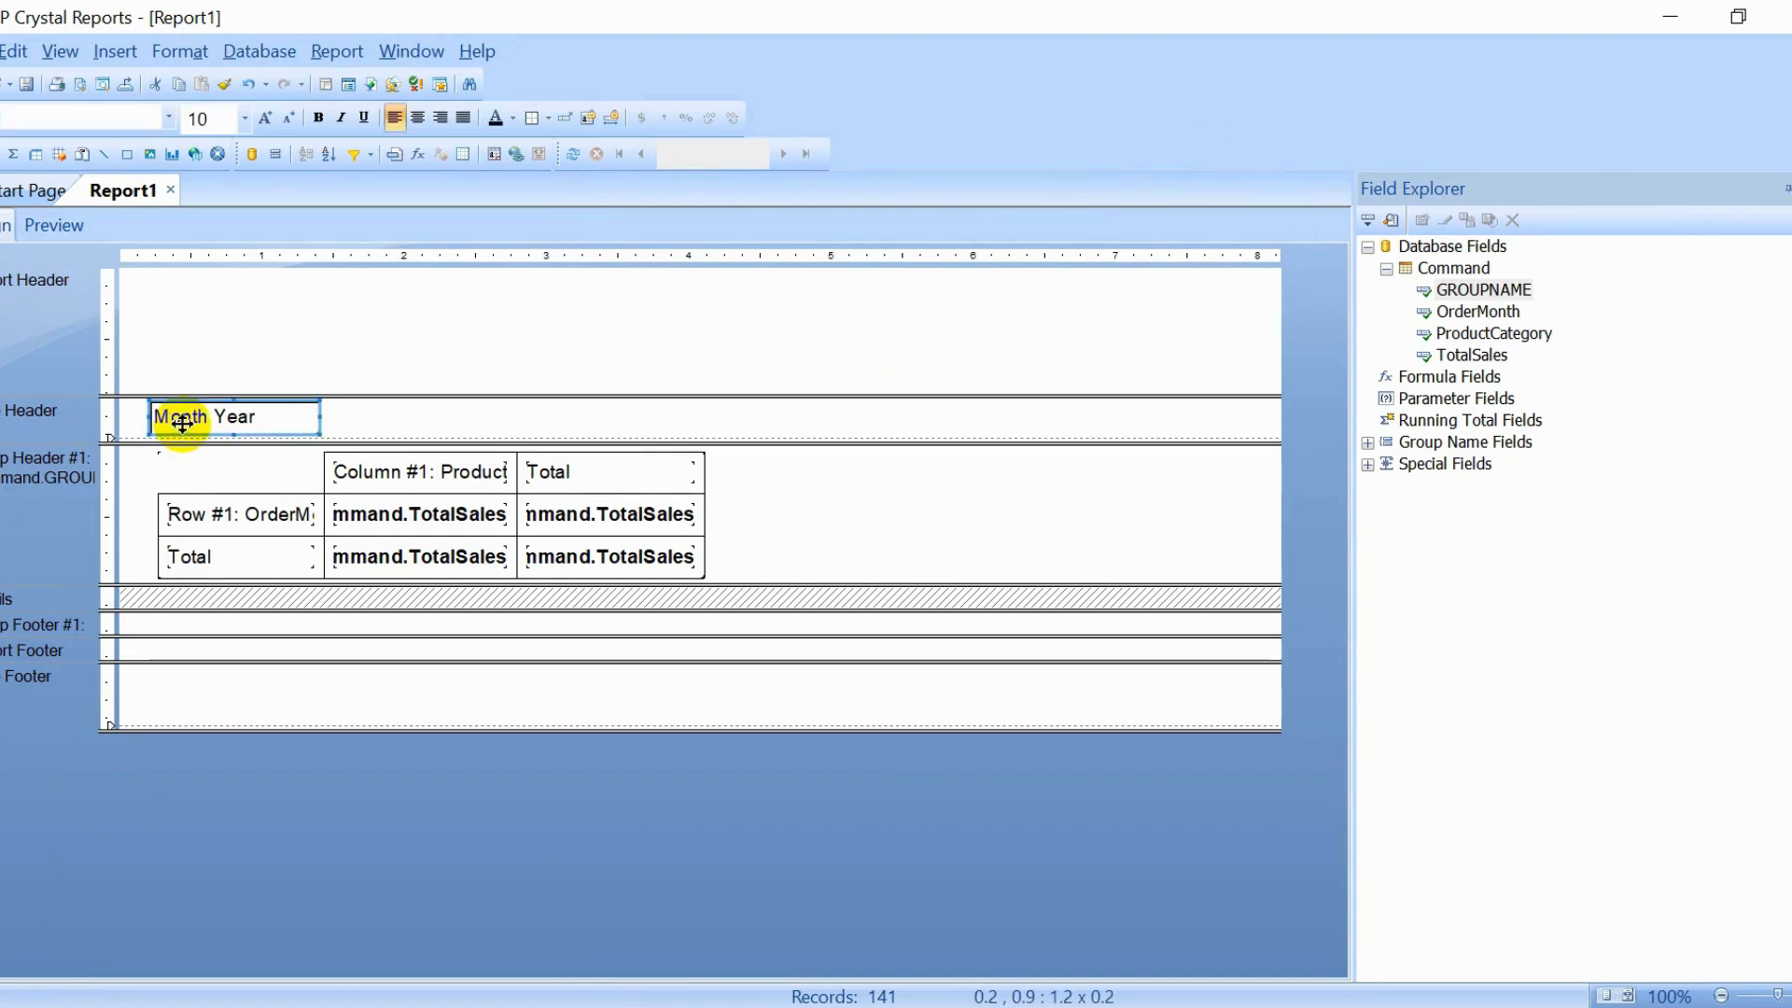
pyautogui.hotkey('ctrl', 's')
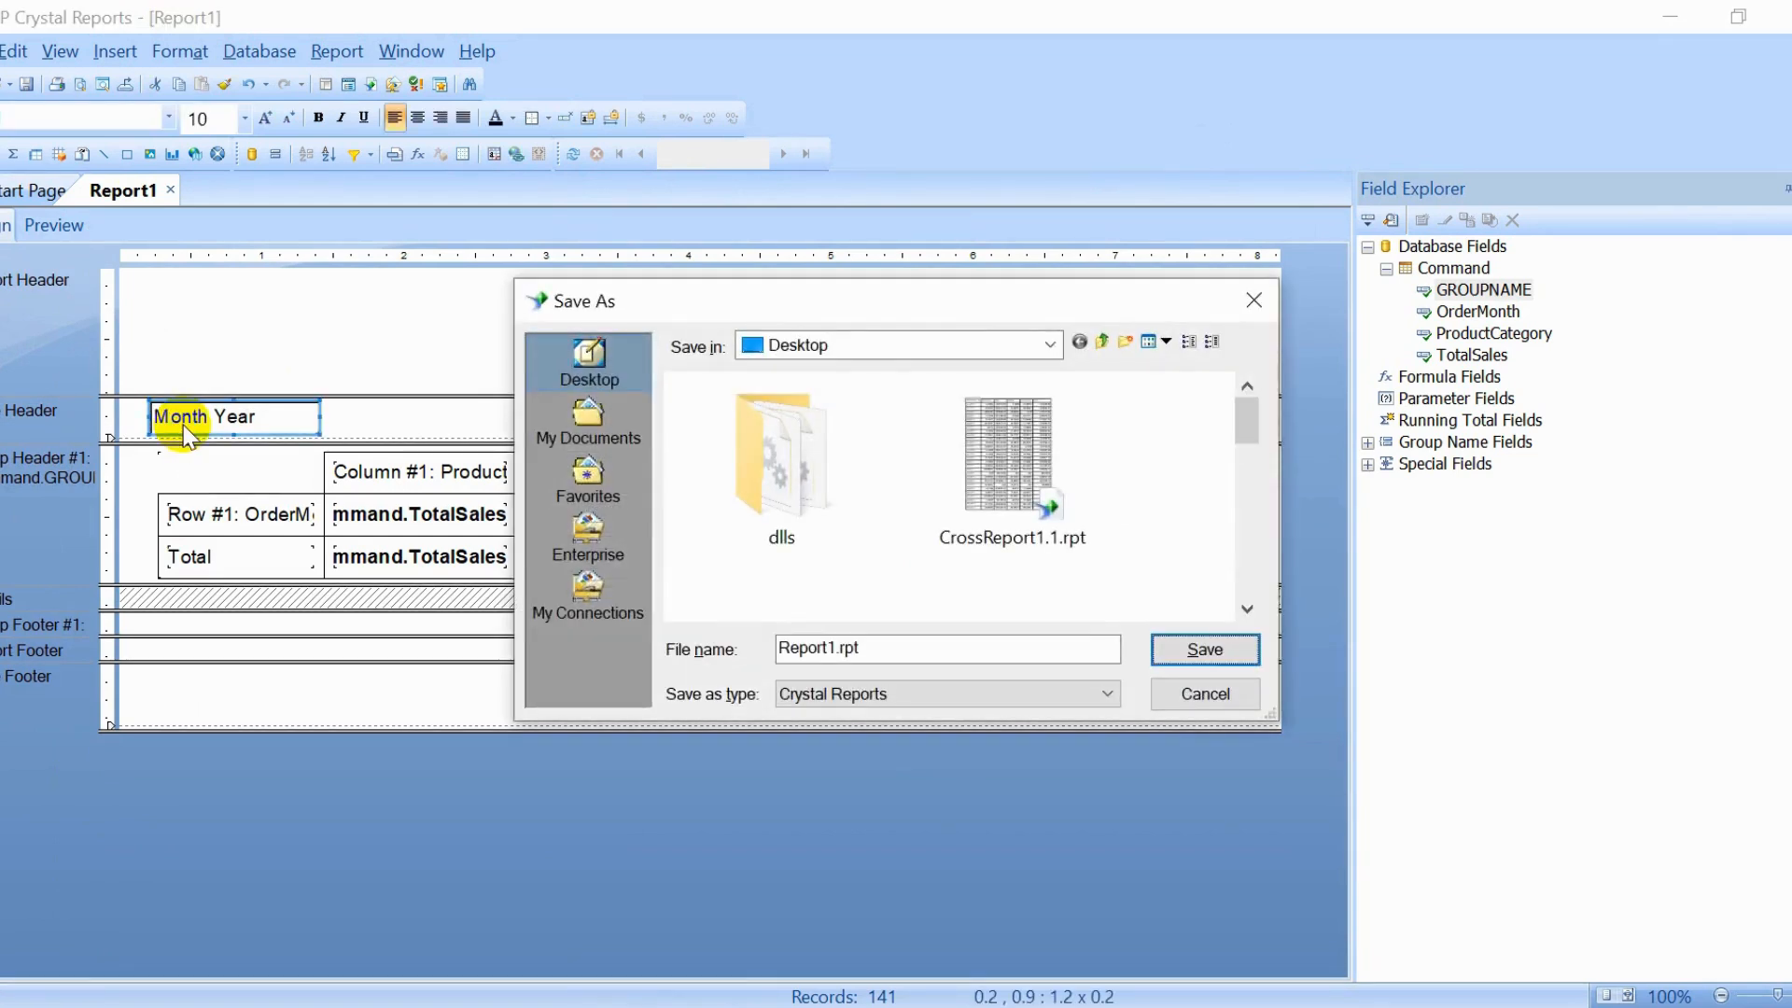
pyautogui.press('Return')
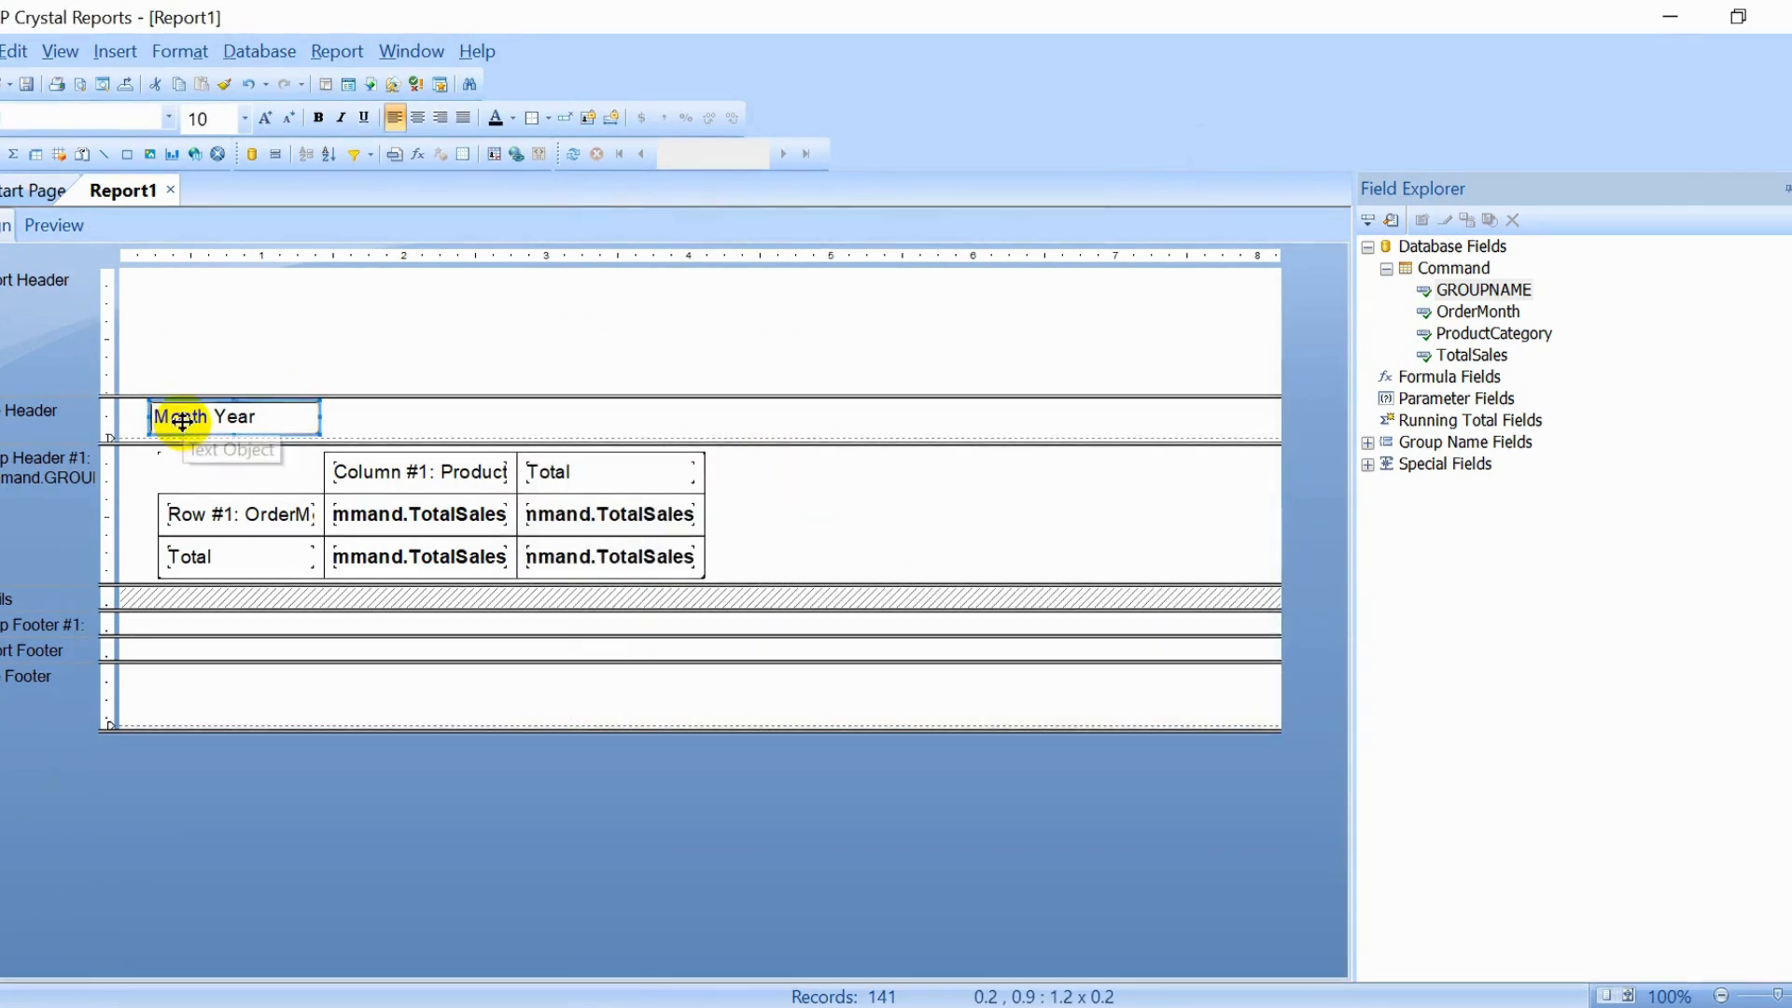
pyautogui.click(51, 222)
pyautogui.click(472, 338)
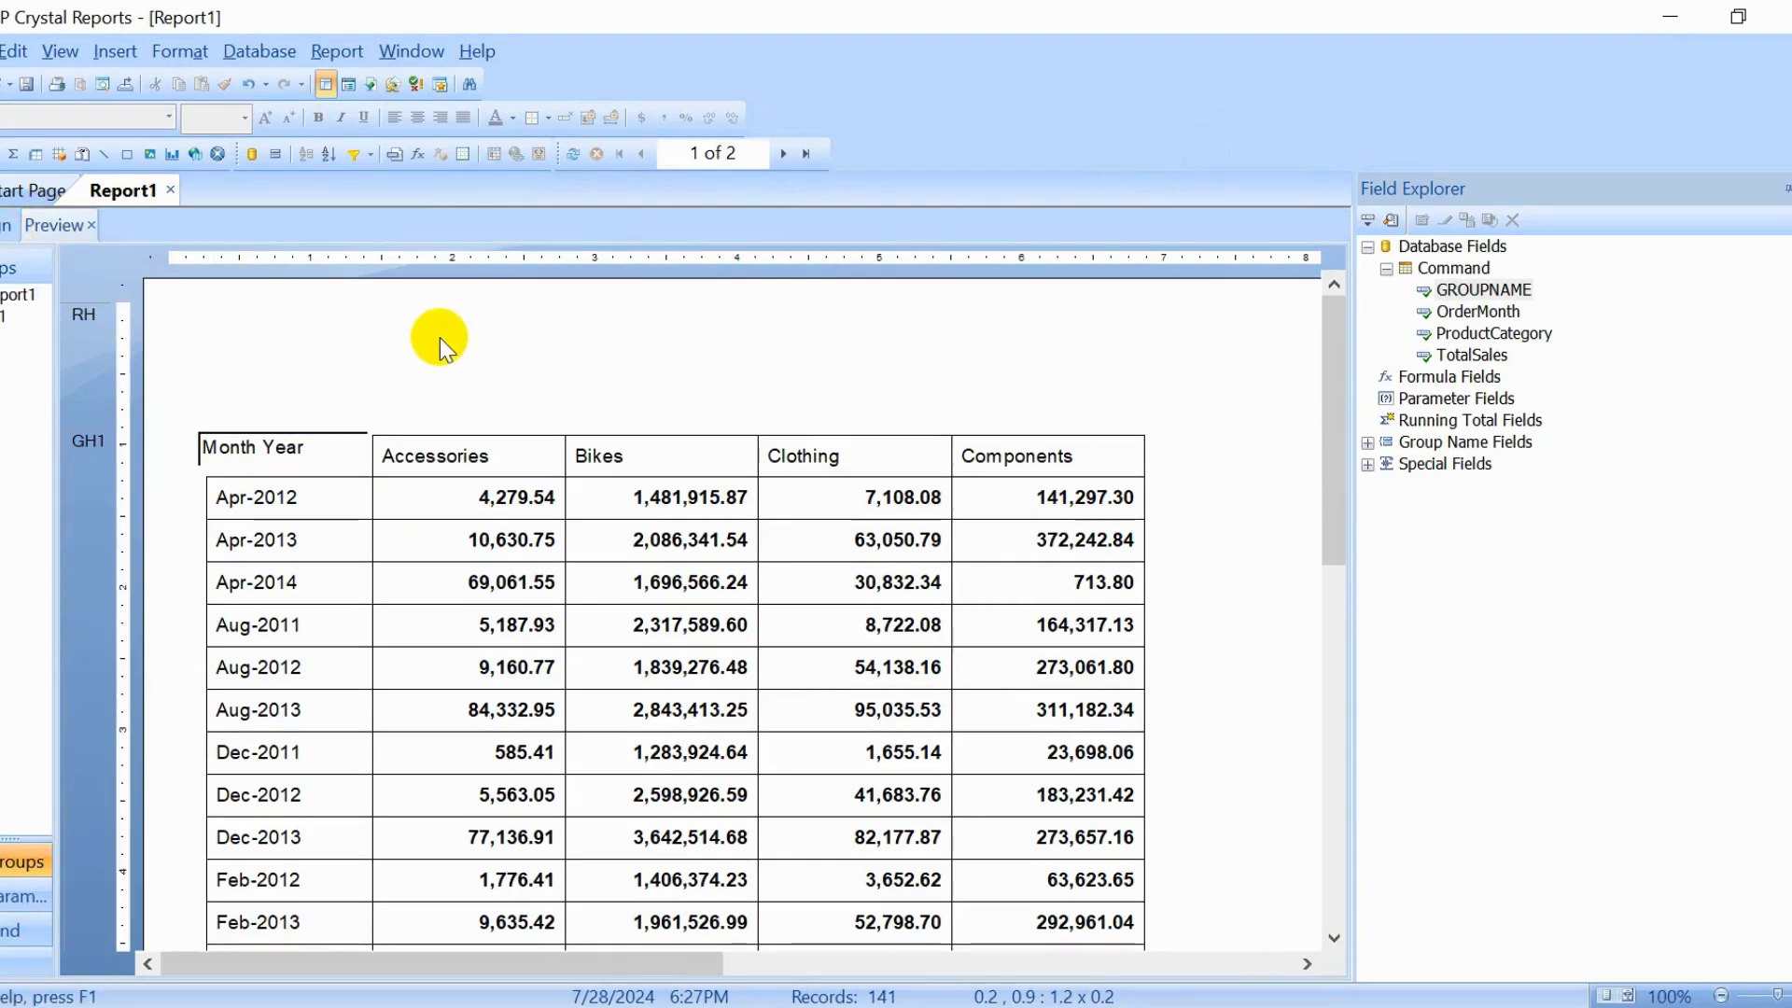
# Step: Nudge the "Month Year" text right and down so its borders line up with the cross-tab's empty corner cell, and preview it
pyautogui.click(5, 225)
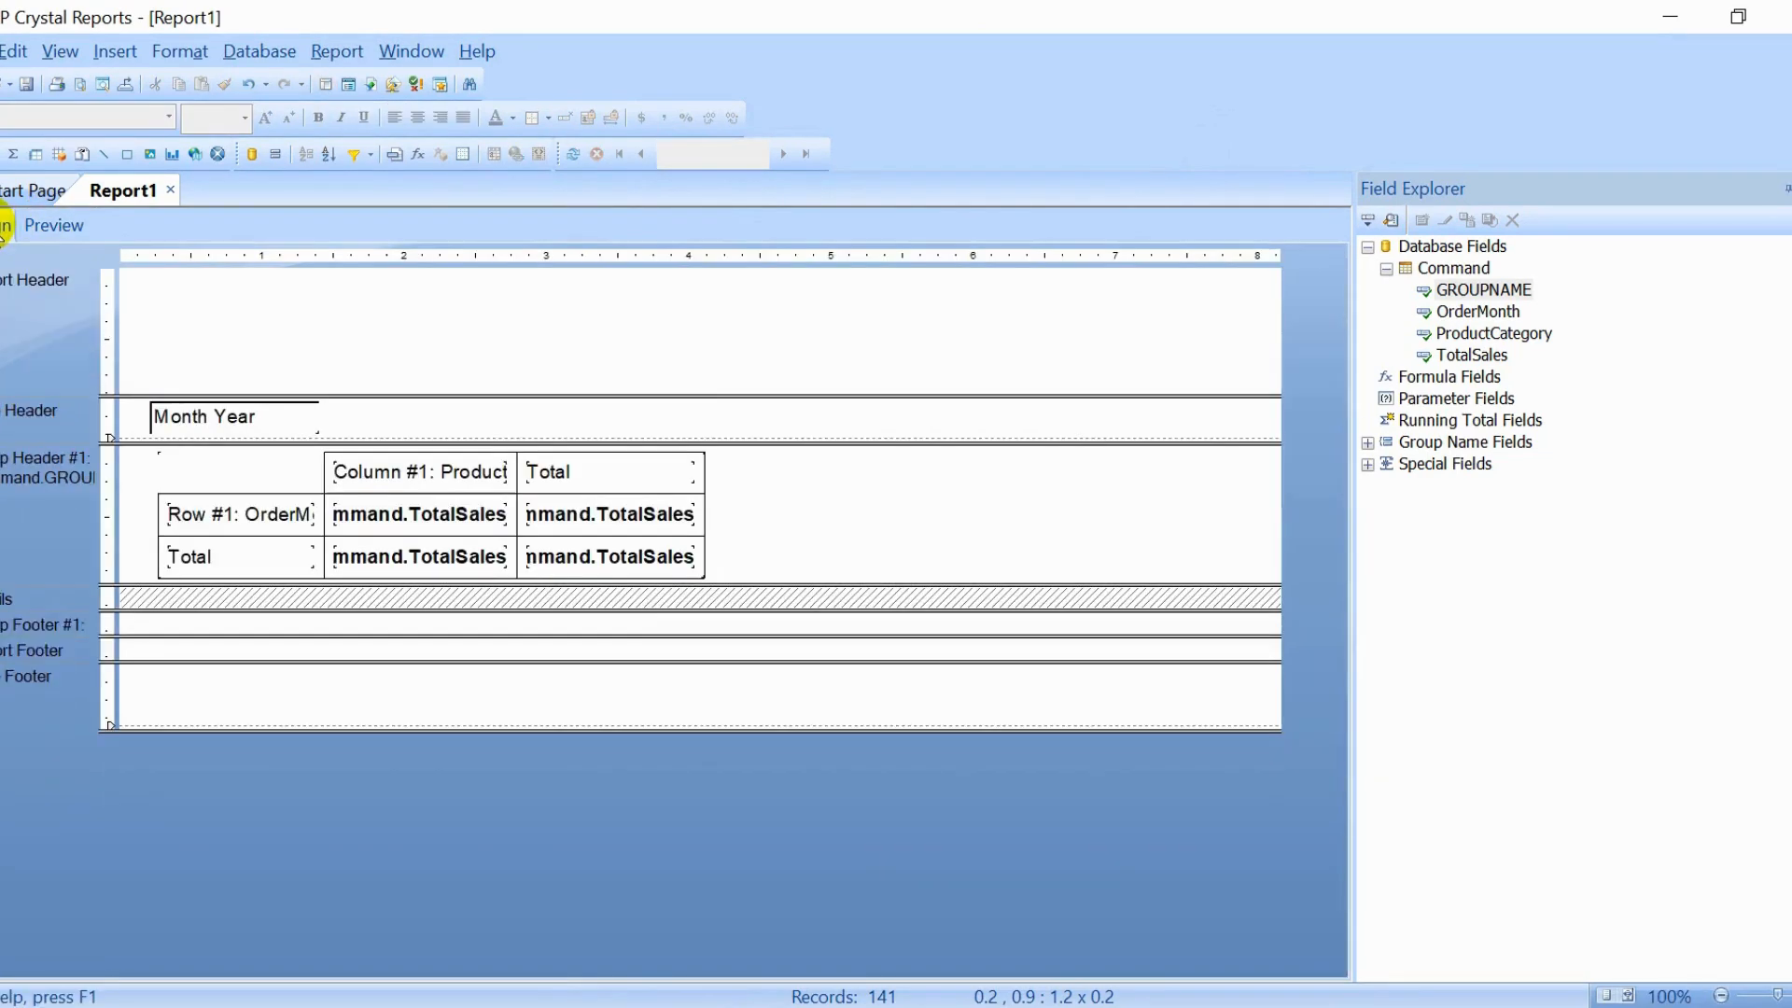
pyautogui.click(179, 418)
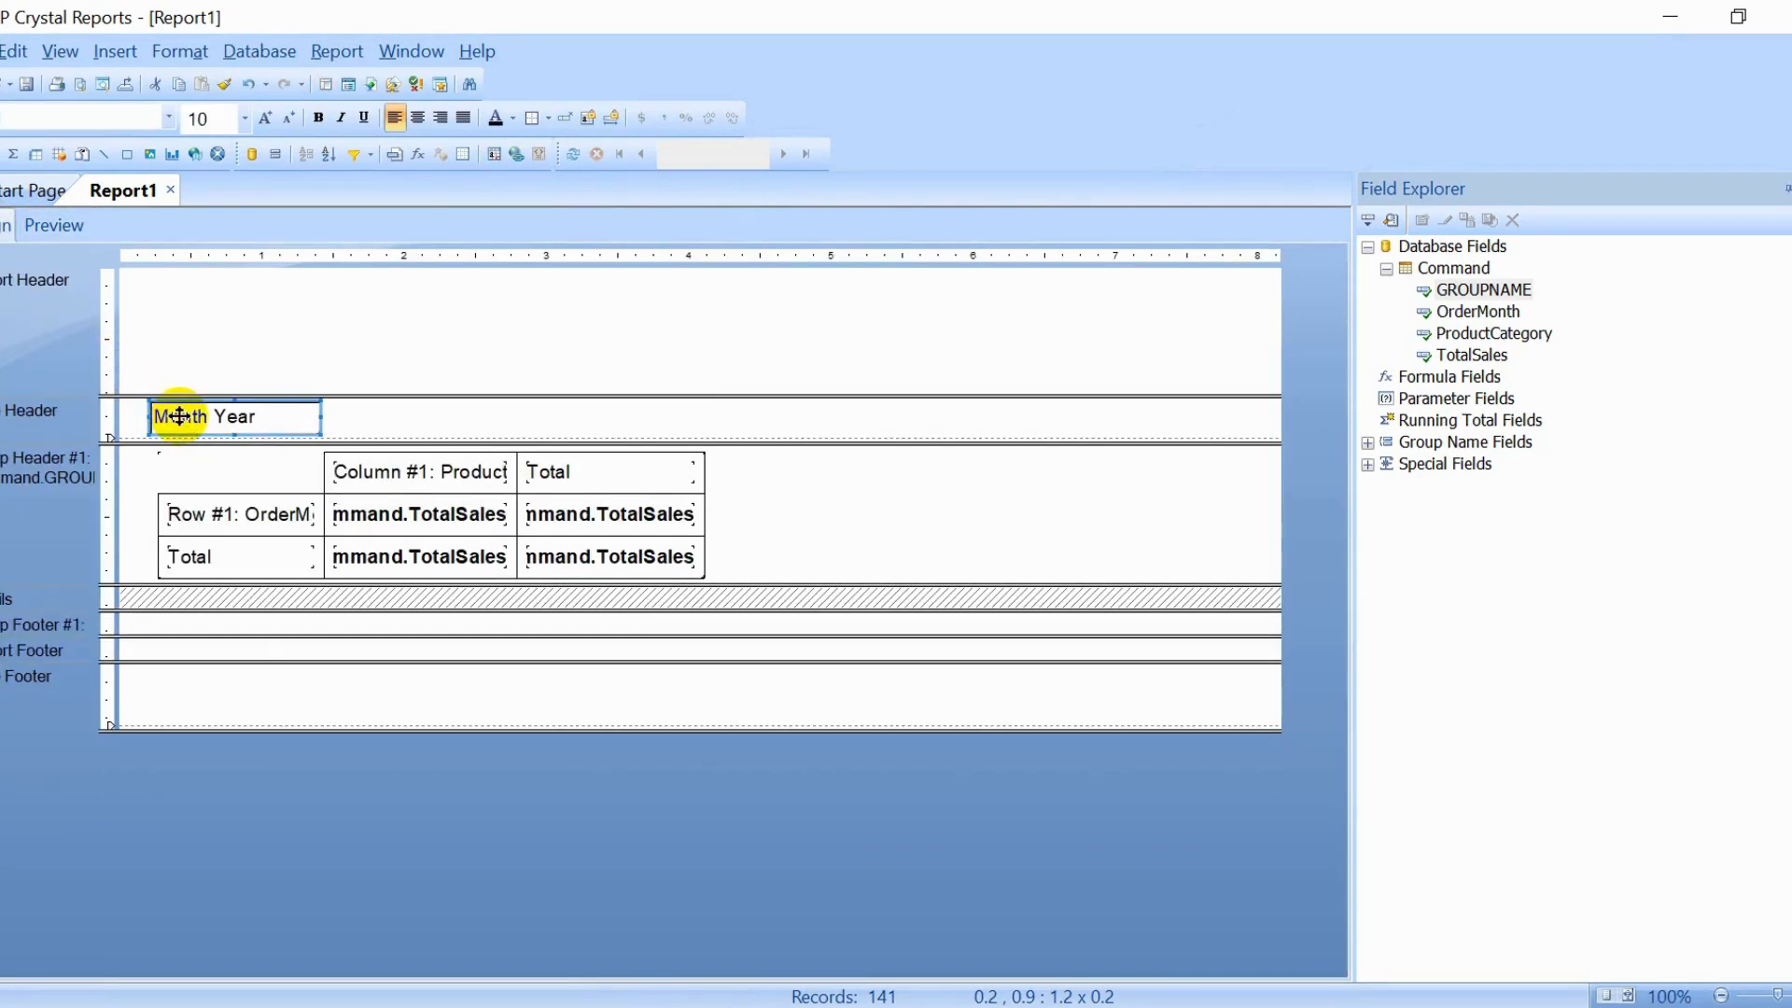
pyautogui.press('Right')
pyautogui.press('Right')
pyautogui.press('Right')
pyautogui.press('Down')
pyautogui.press('Down')
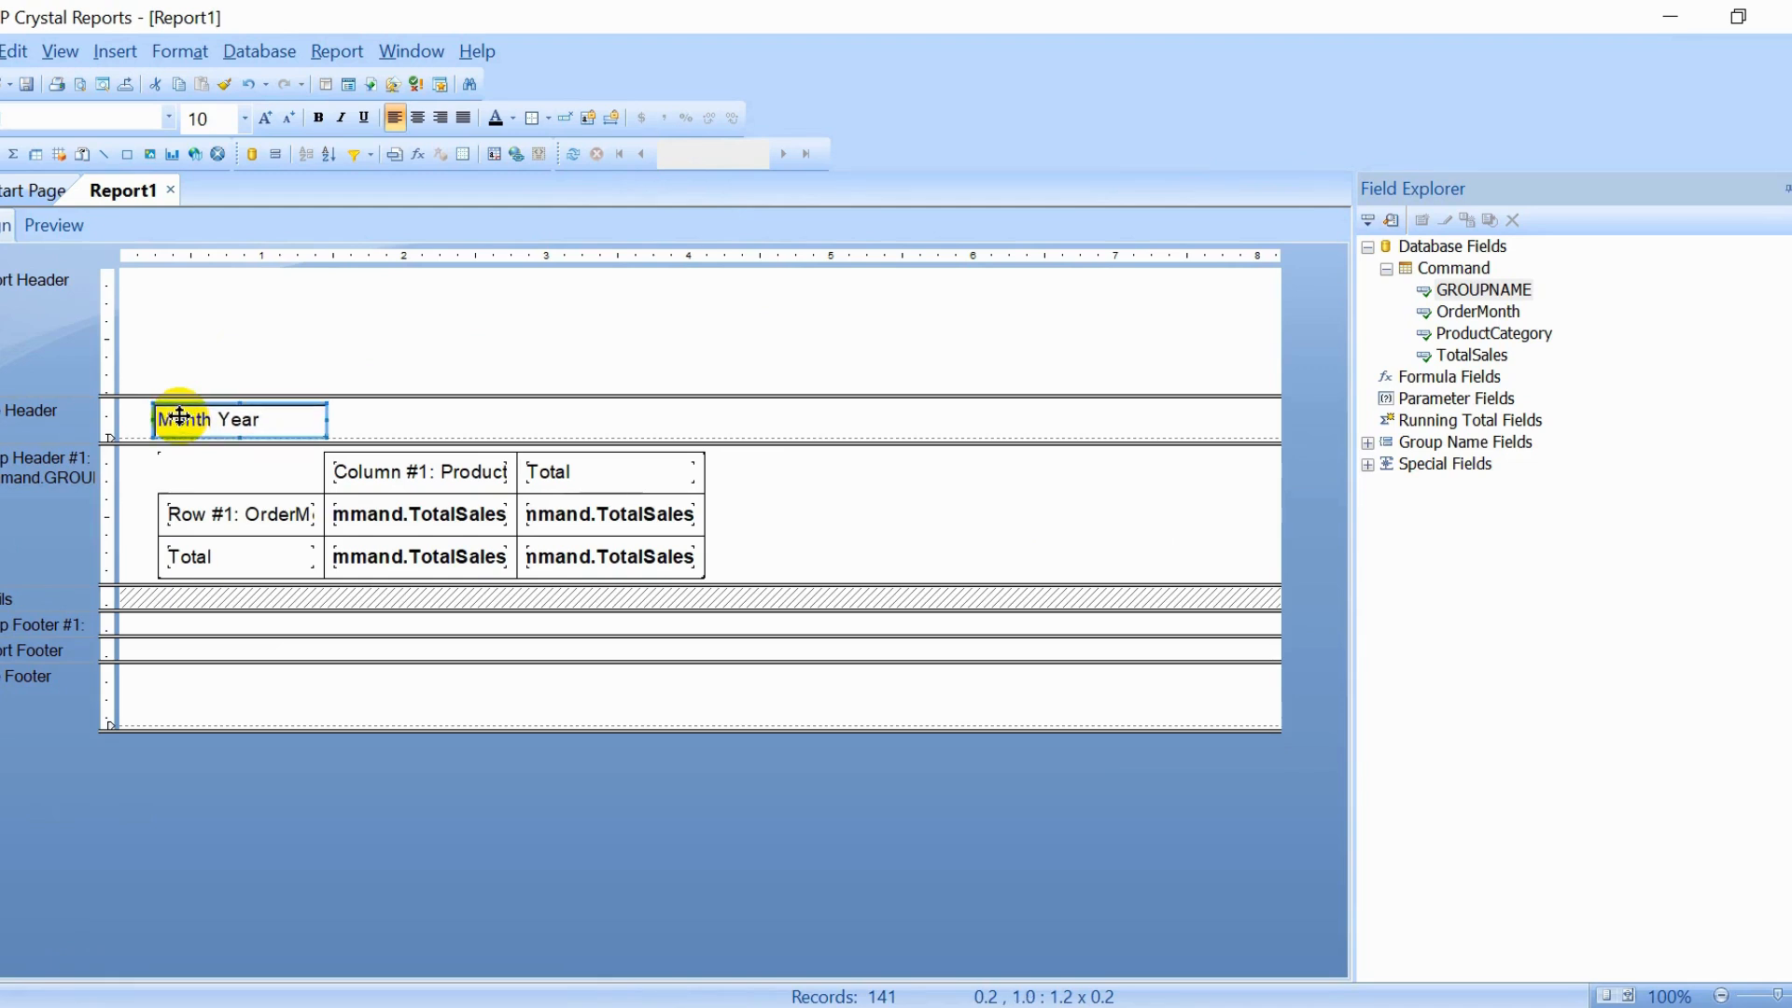
pyautogui.hotkey('ctrl', 's')
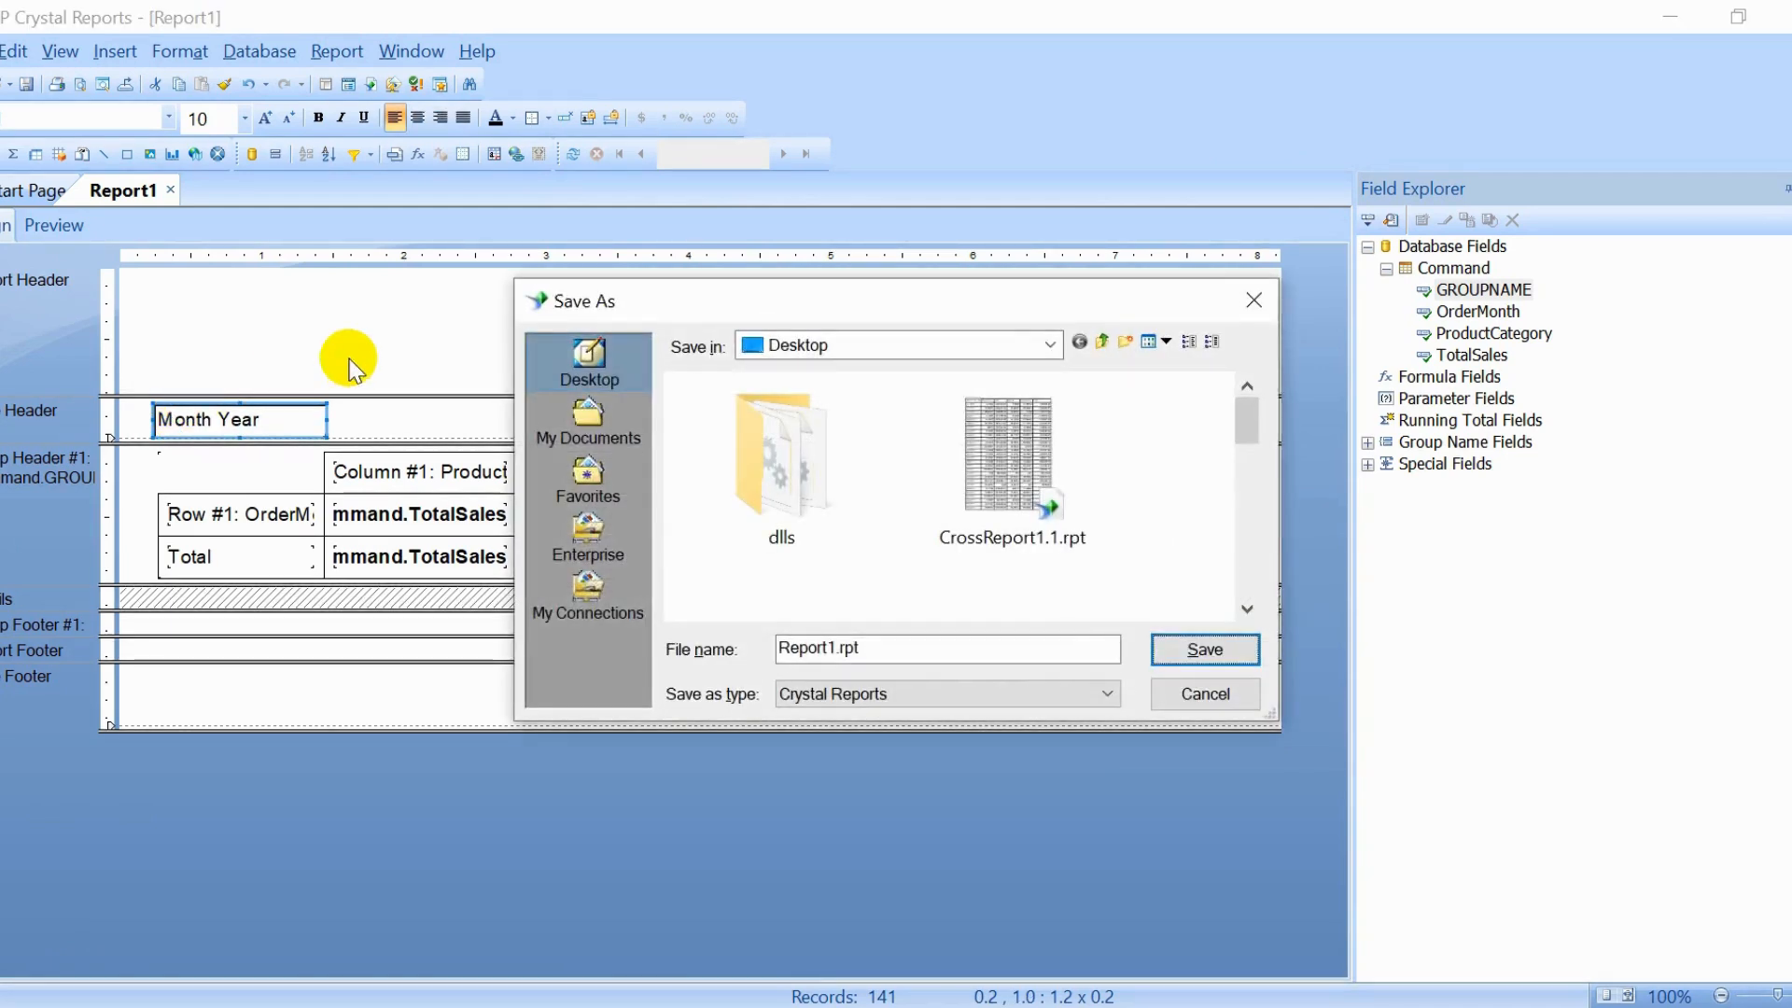
pyautogui.press('Escape')
pyautogui.click(42, 225)
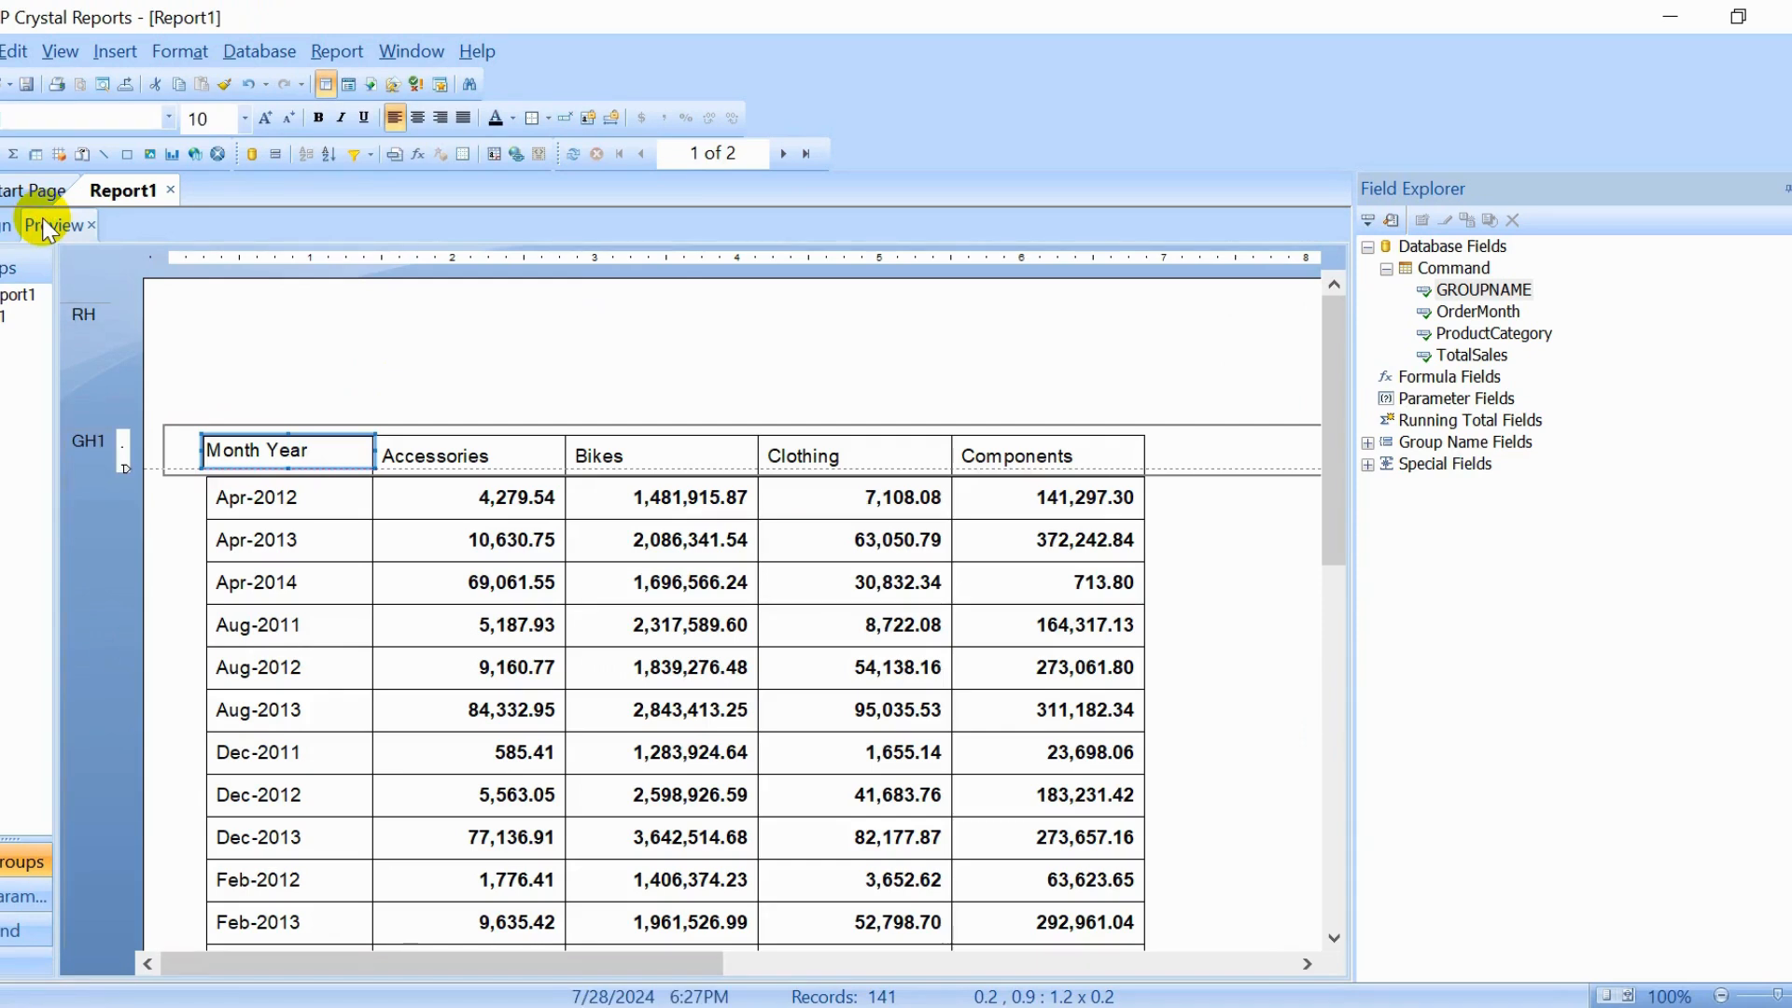
pyautogui.click(257, 321)
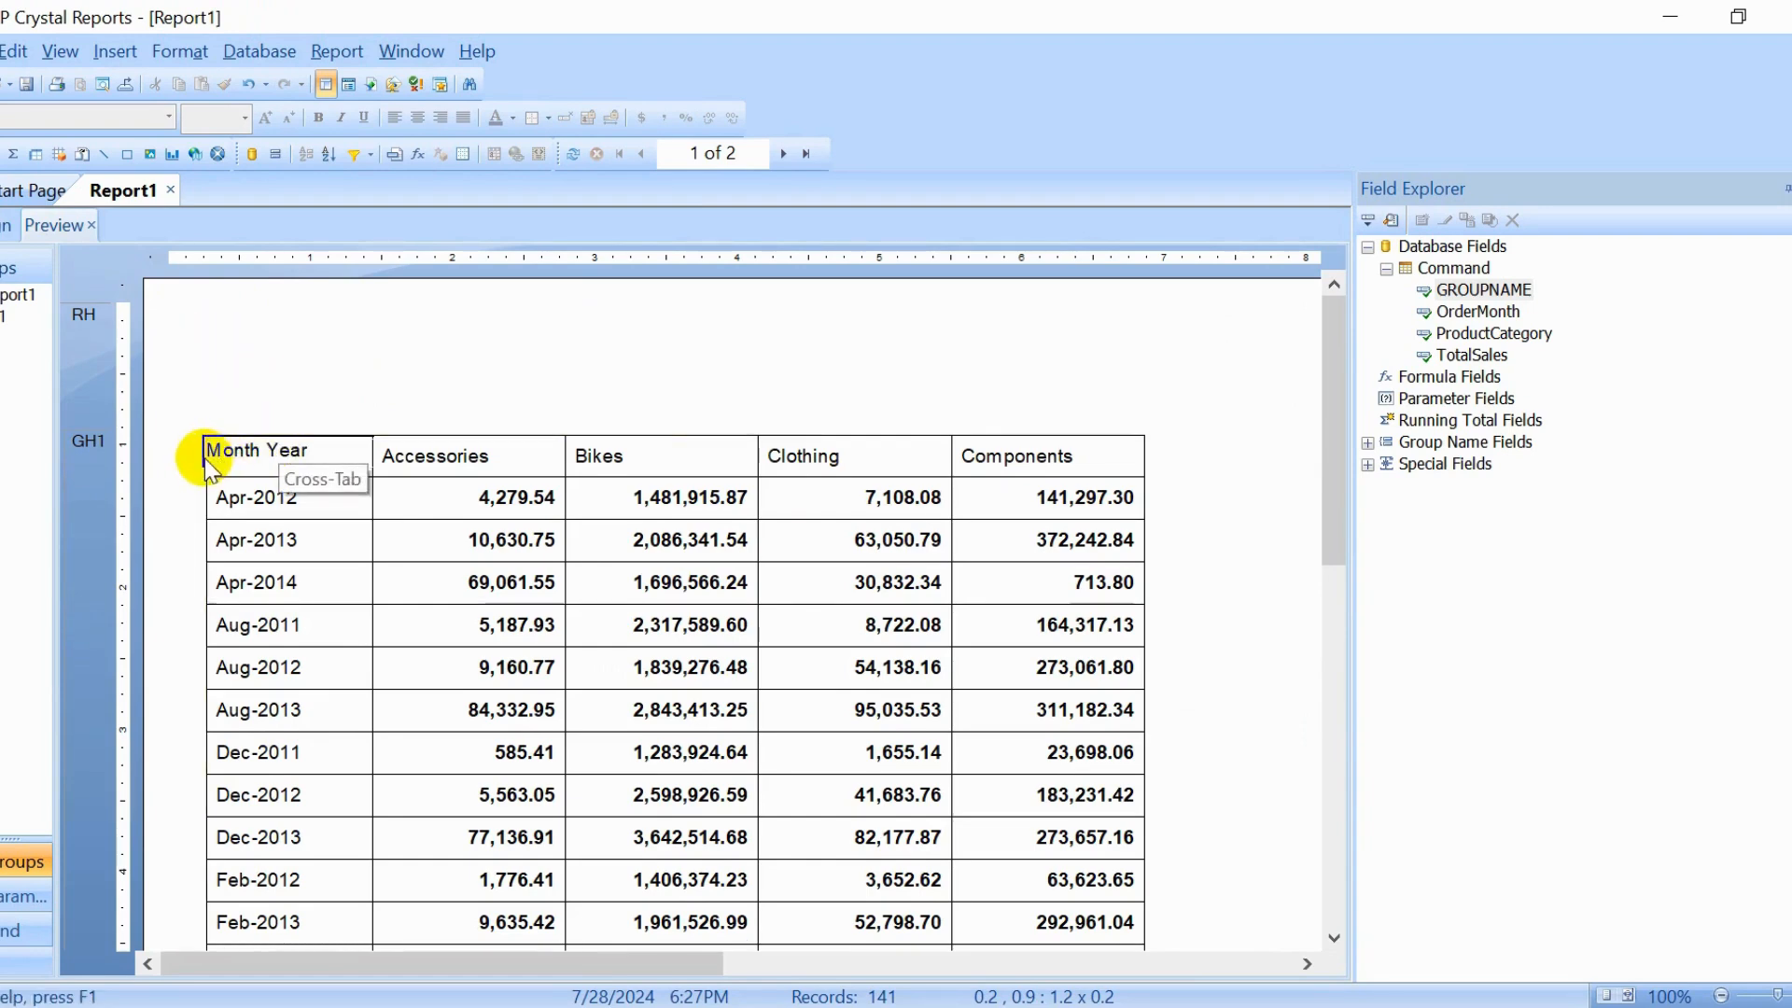
# Step: Nudge the cross-tab slightly up in the Group Header section and preview the report
pyautogui.click(11, 225)
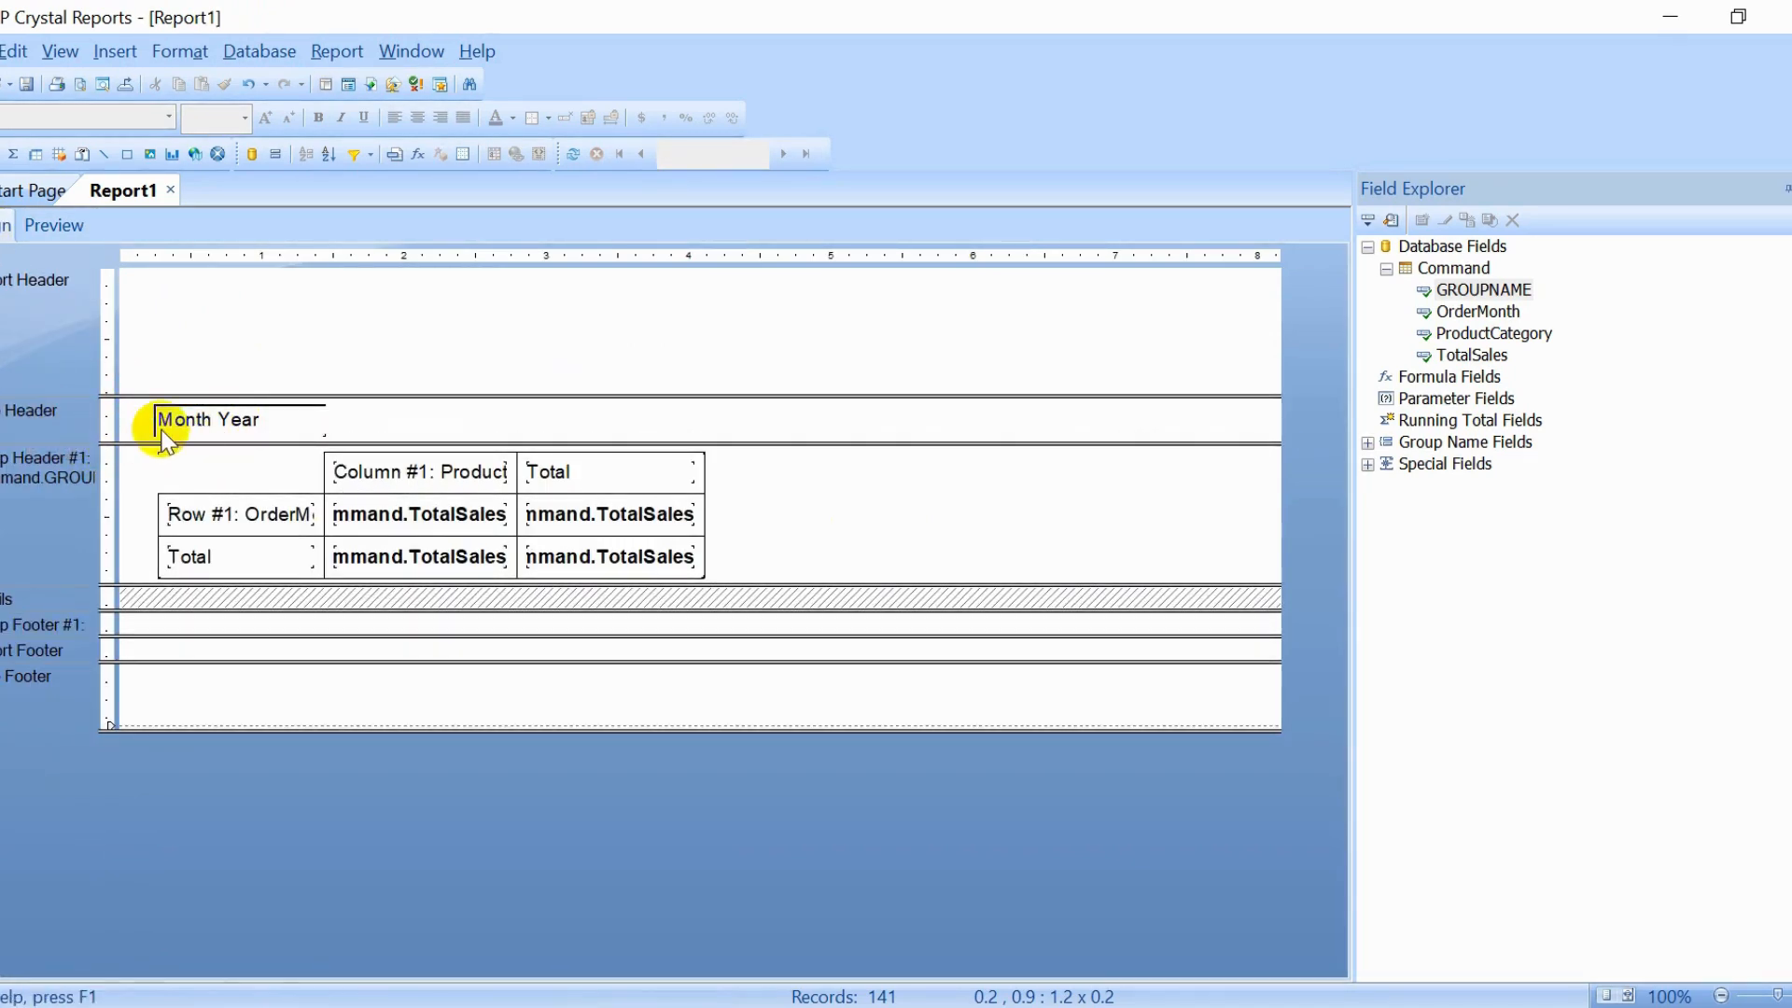
pyautogui.click(211, 422)
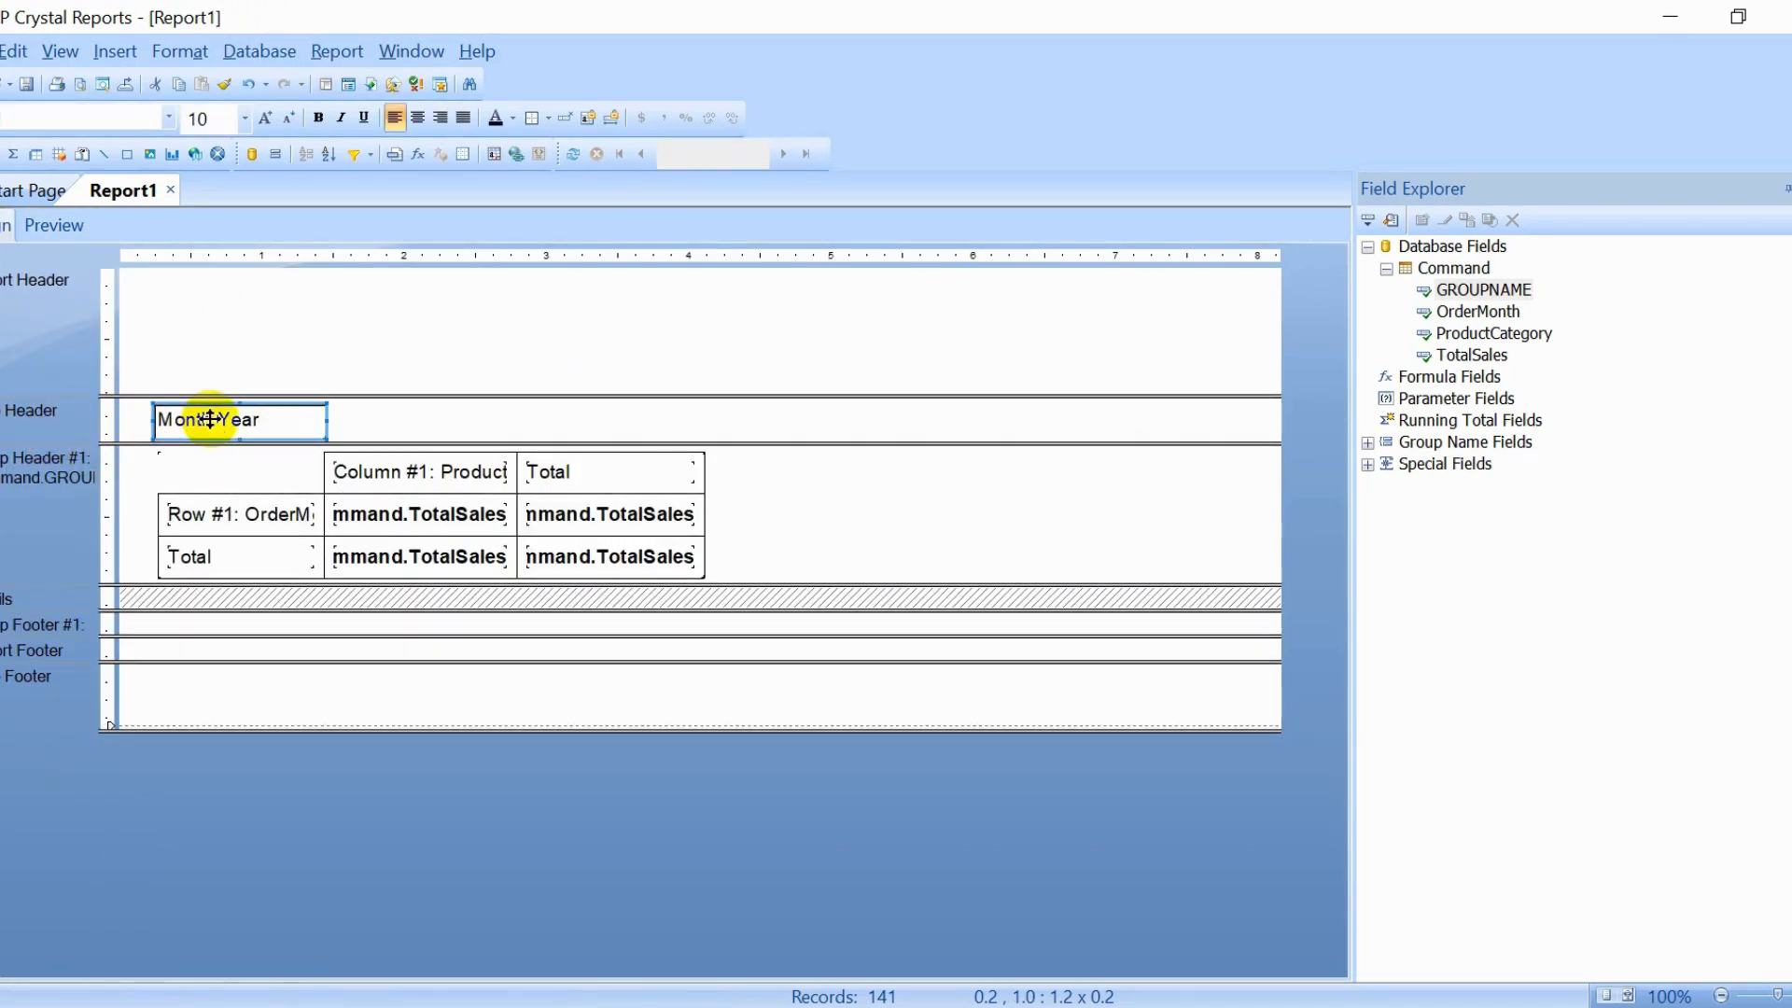
pyautogui.click(250, 474)
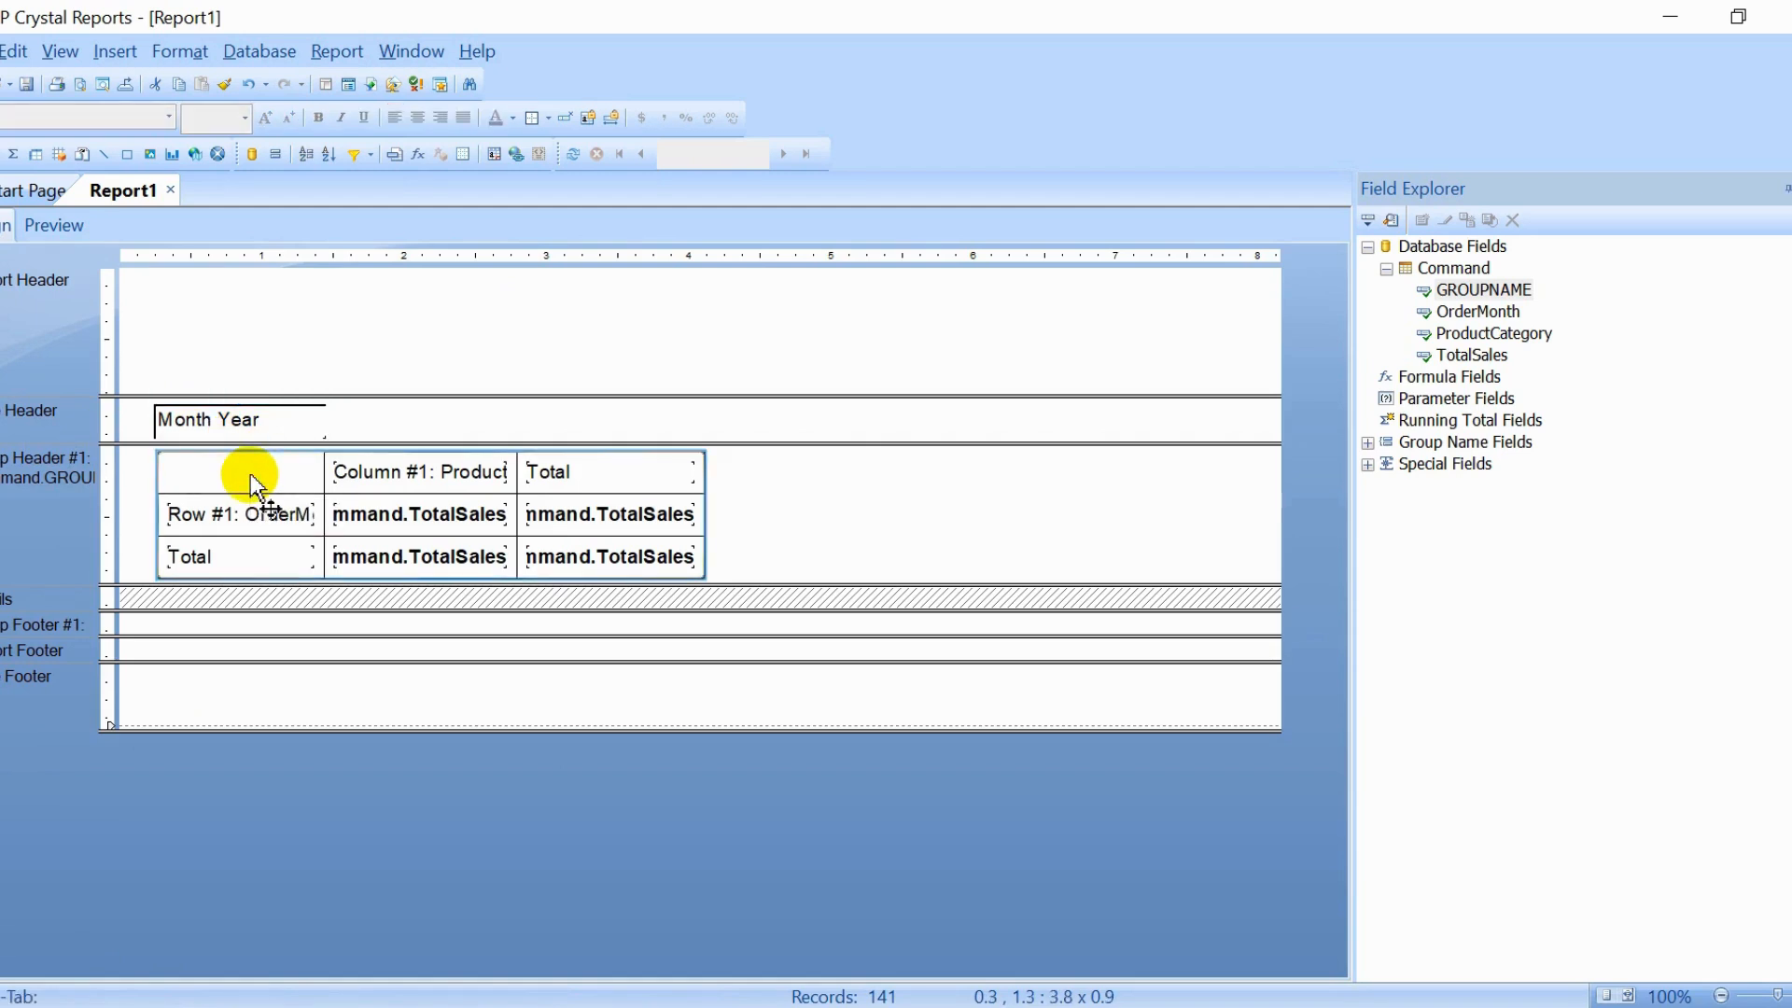
pyautogui.hotkey('ctrl', 's')
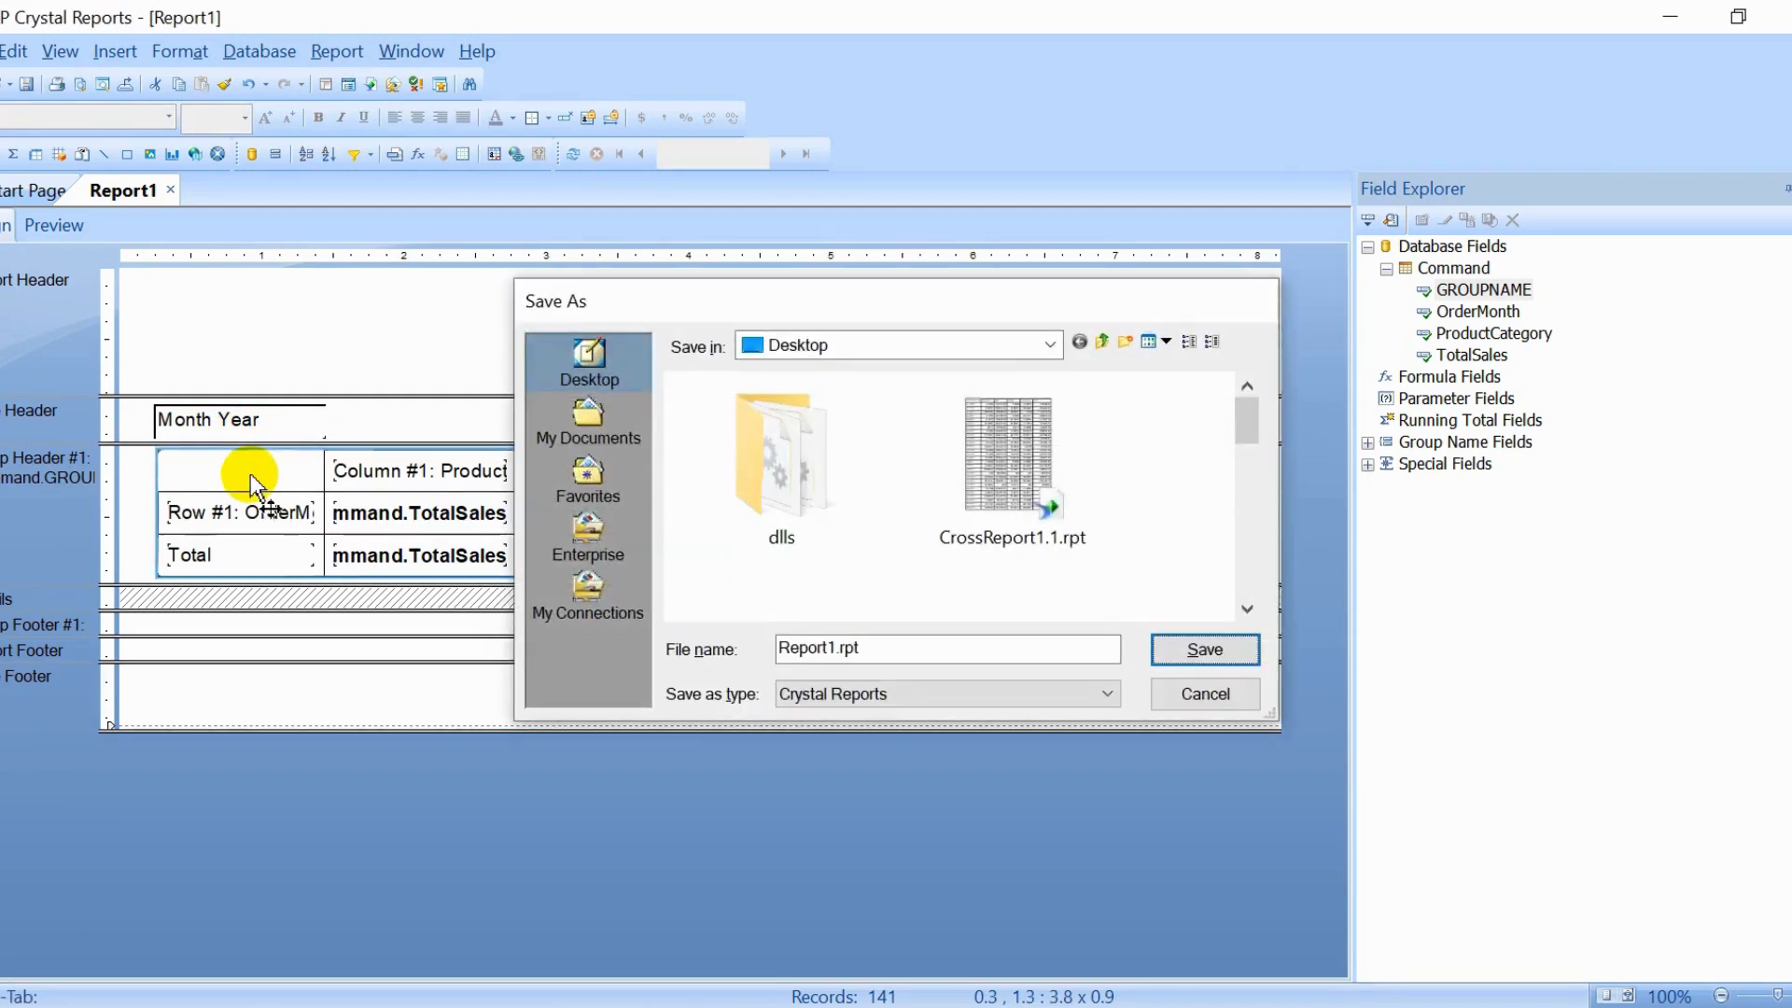
pyautogui.press('Escape')
pyautogui.click(48, 239)
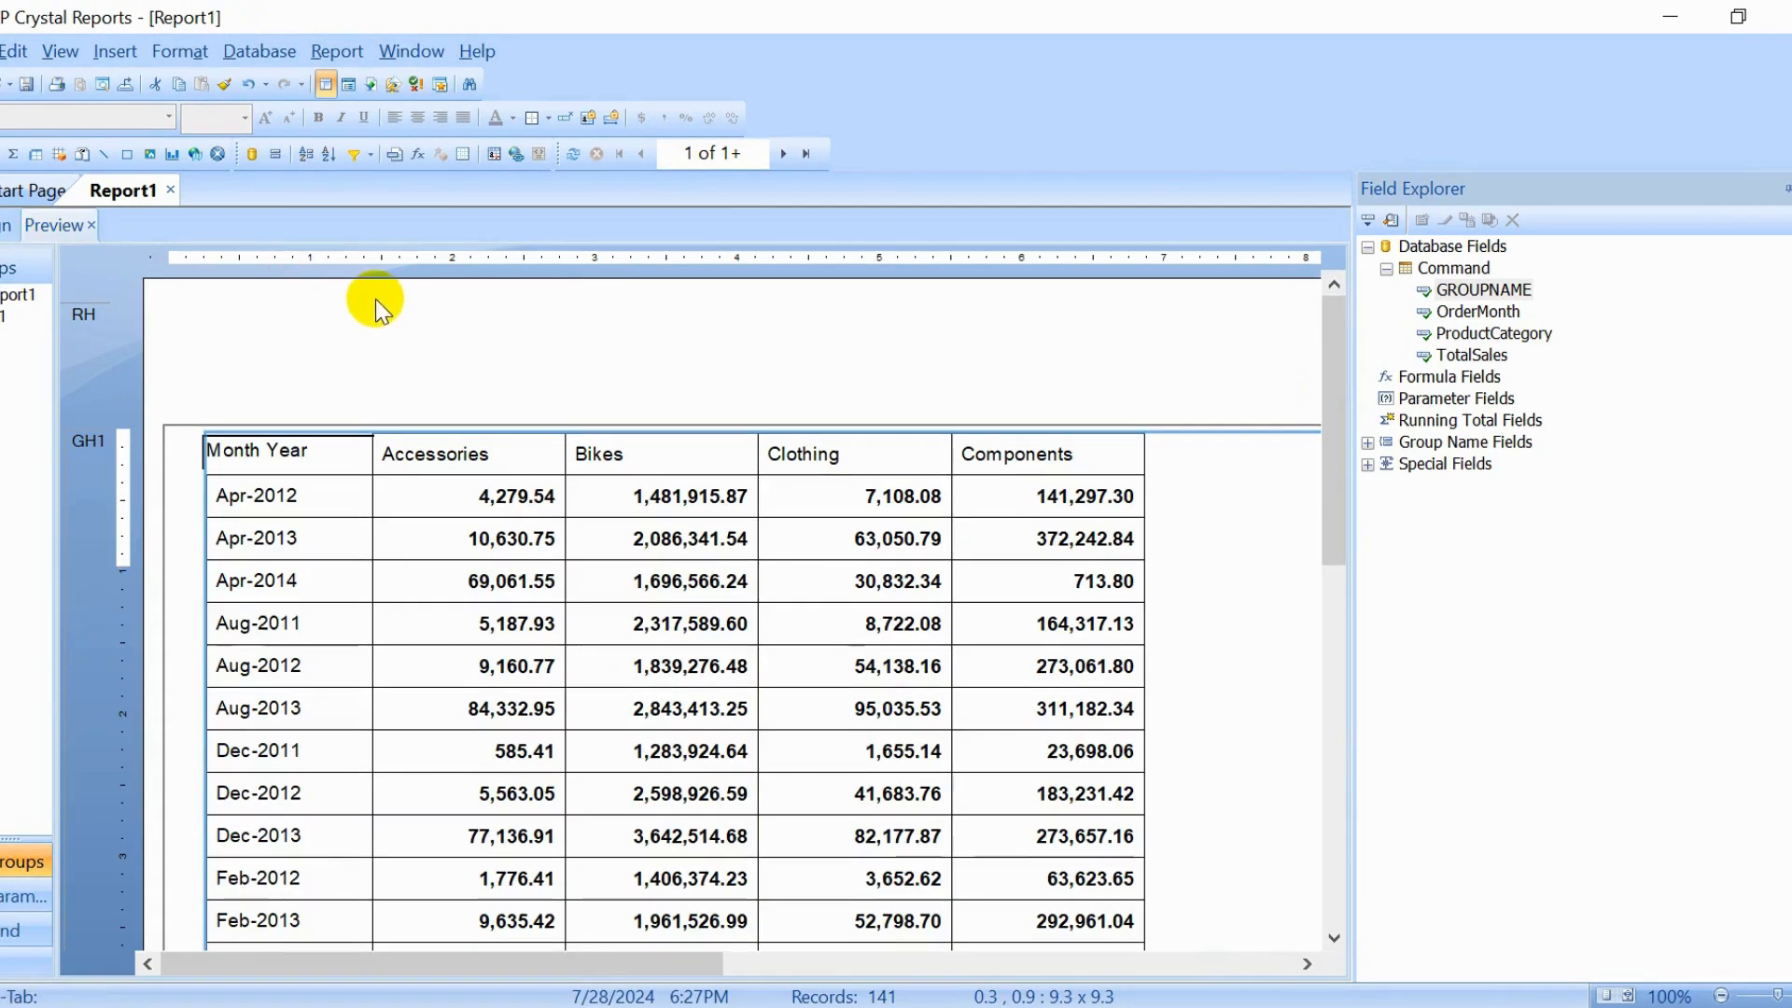
# Step: Stretch the "Month Year" text box slightly upward in the Page Header and check it in the preview
pyautogui.click(10, 225)
pyautogui.click(196, 420)
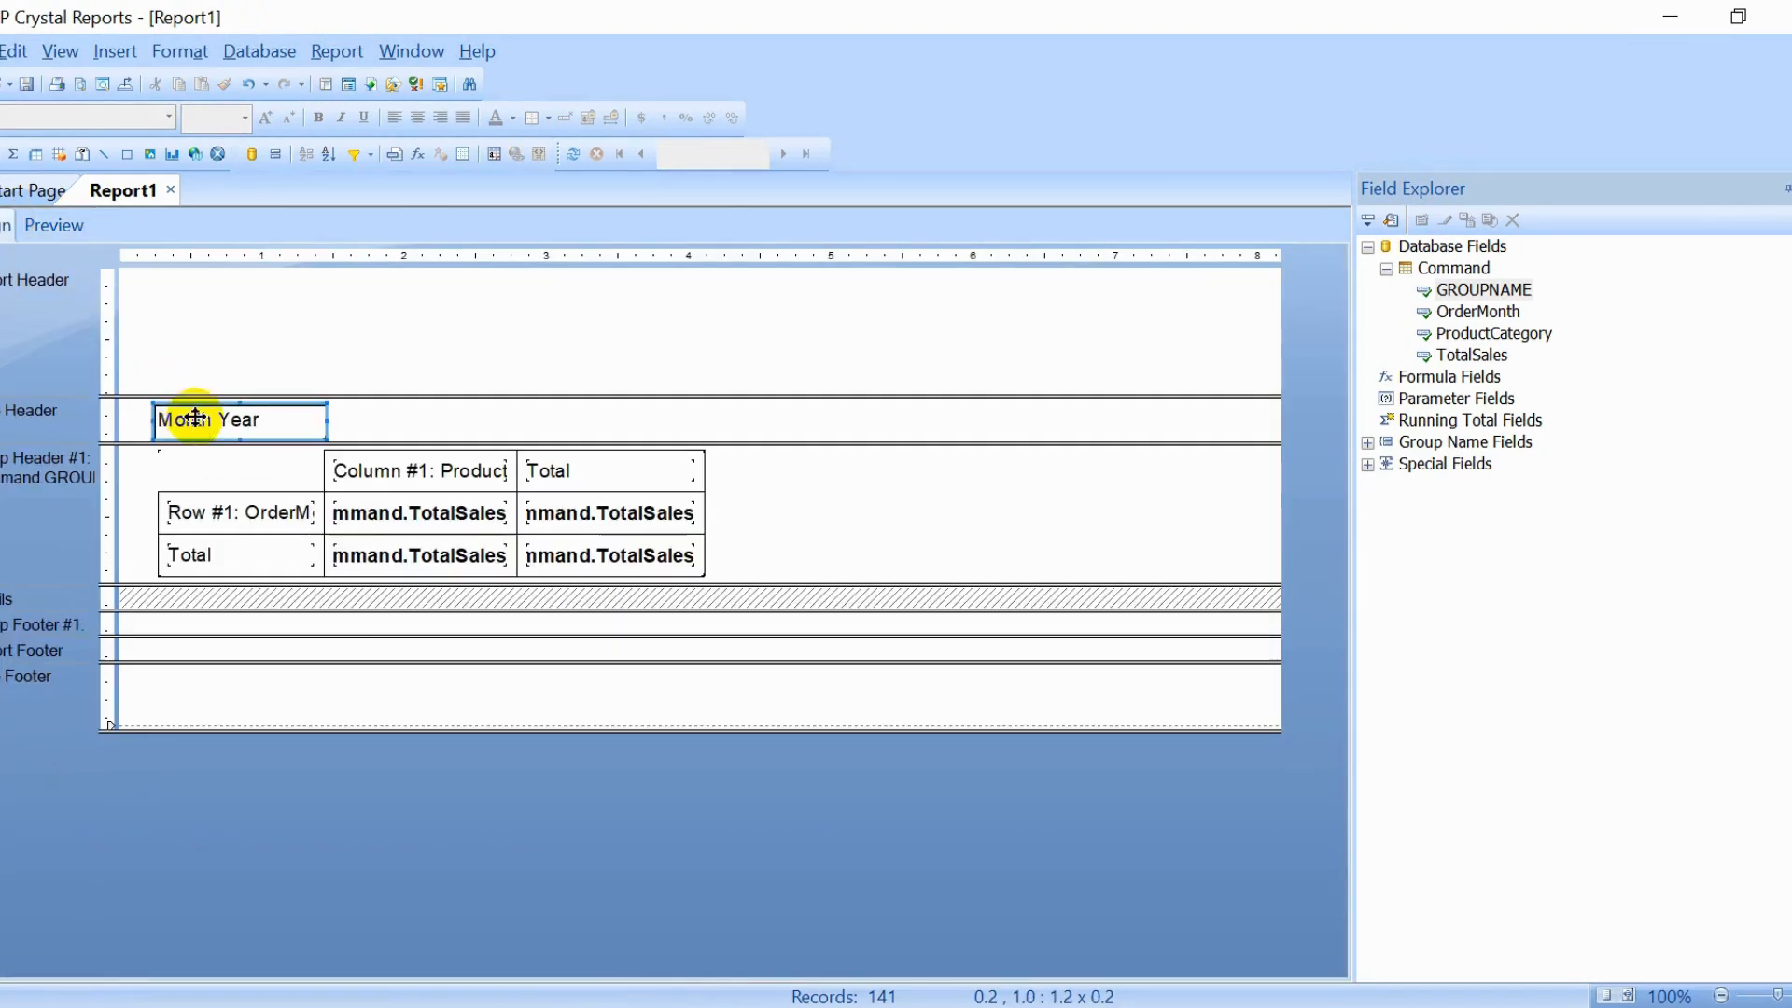
pyautogui.click(31, 224)
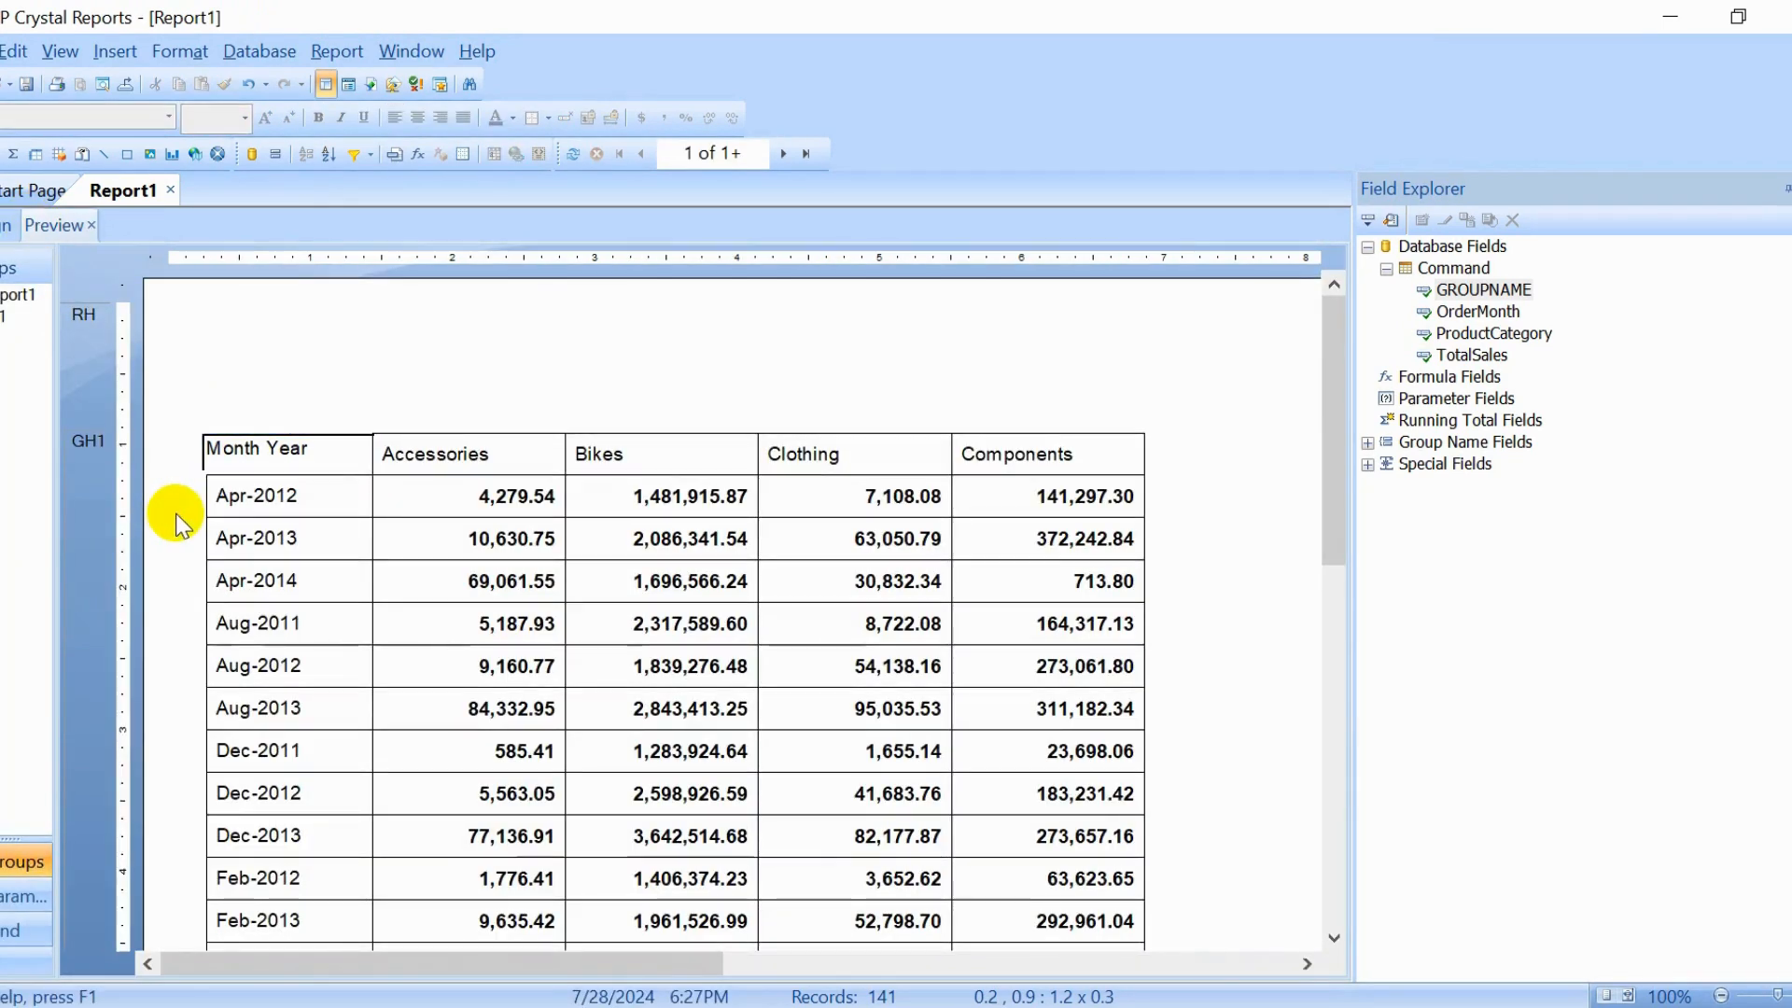
# Step: Nudge the "Month Year" text slightly right so its left border lines up with the cross-tab's edge, and preview the report
pyautogui.click(7, 222)
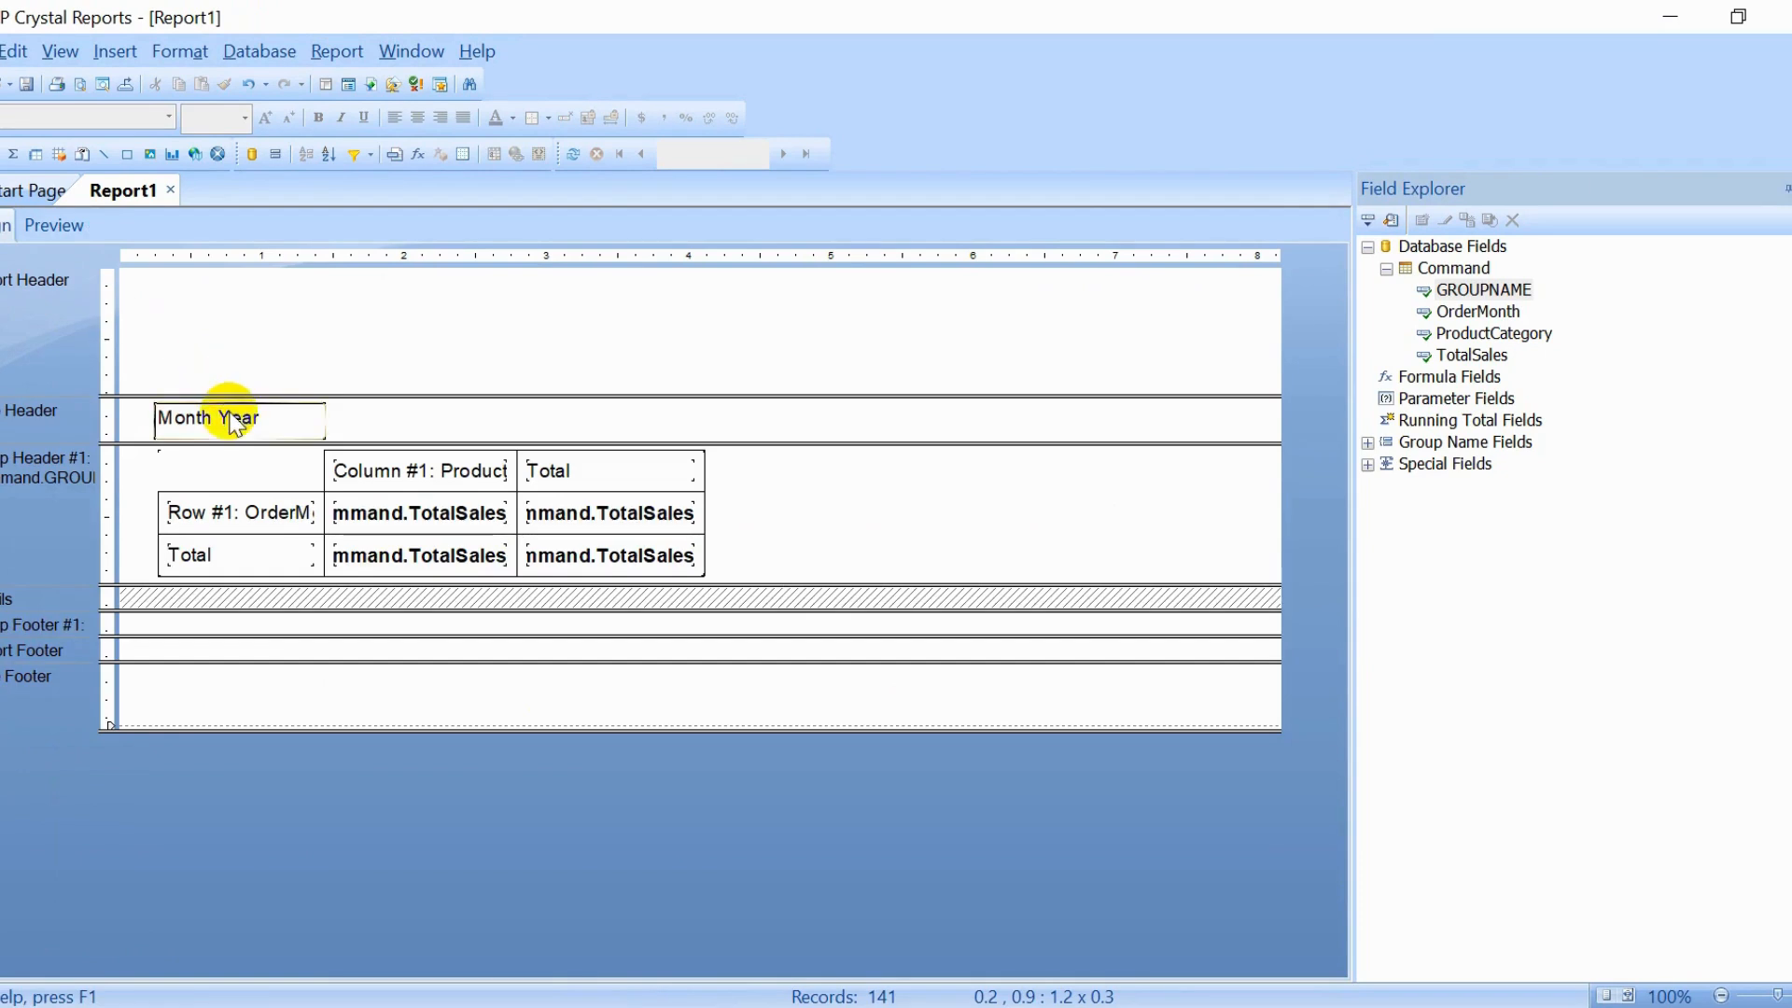
pyautogui.click(228, 412)
pyautogui.press('Right')
pyautogui.press('Right')
pyautogui.press('Right')
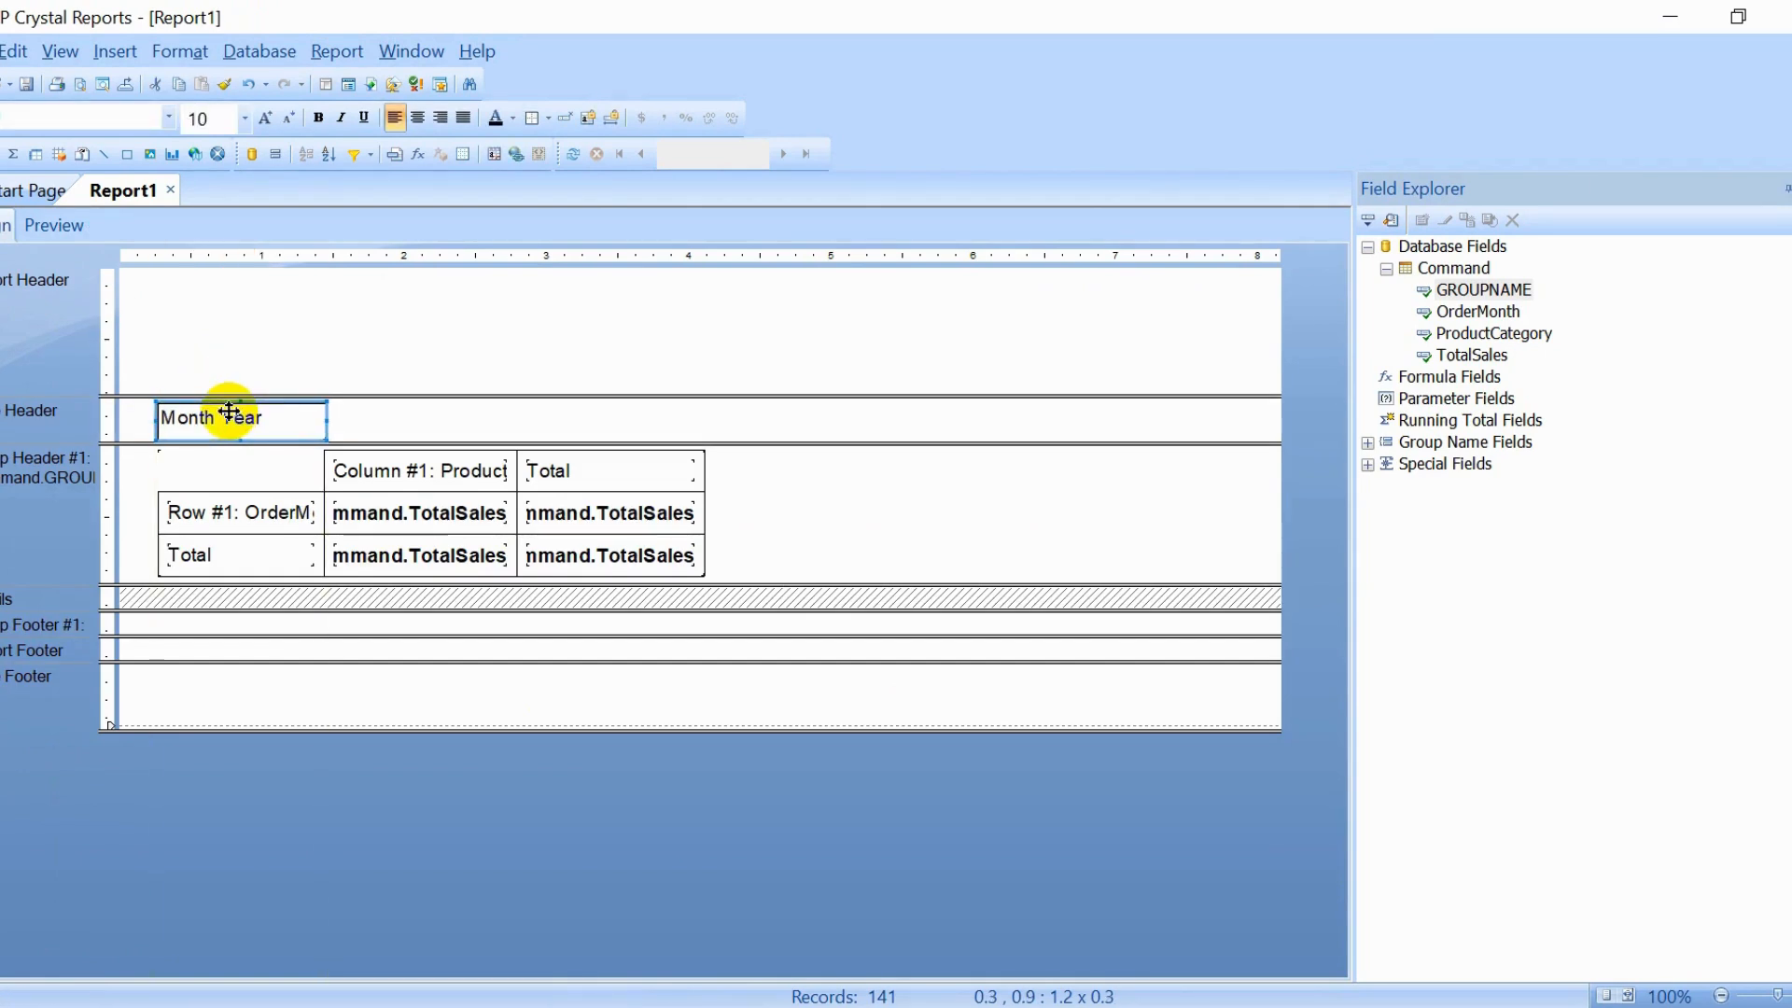
pyautogui.click(292, 352)
pyautogui.click(69, 224)
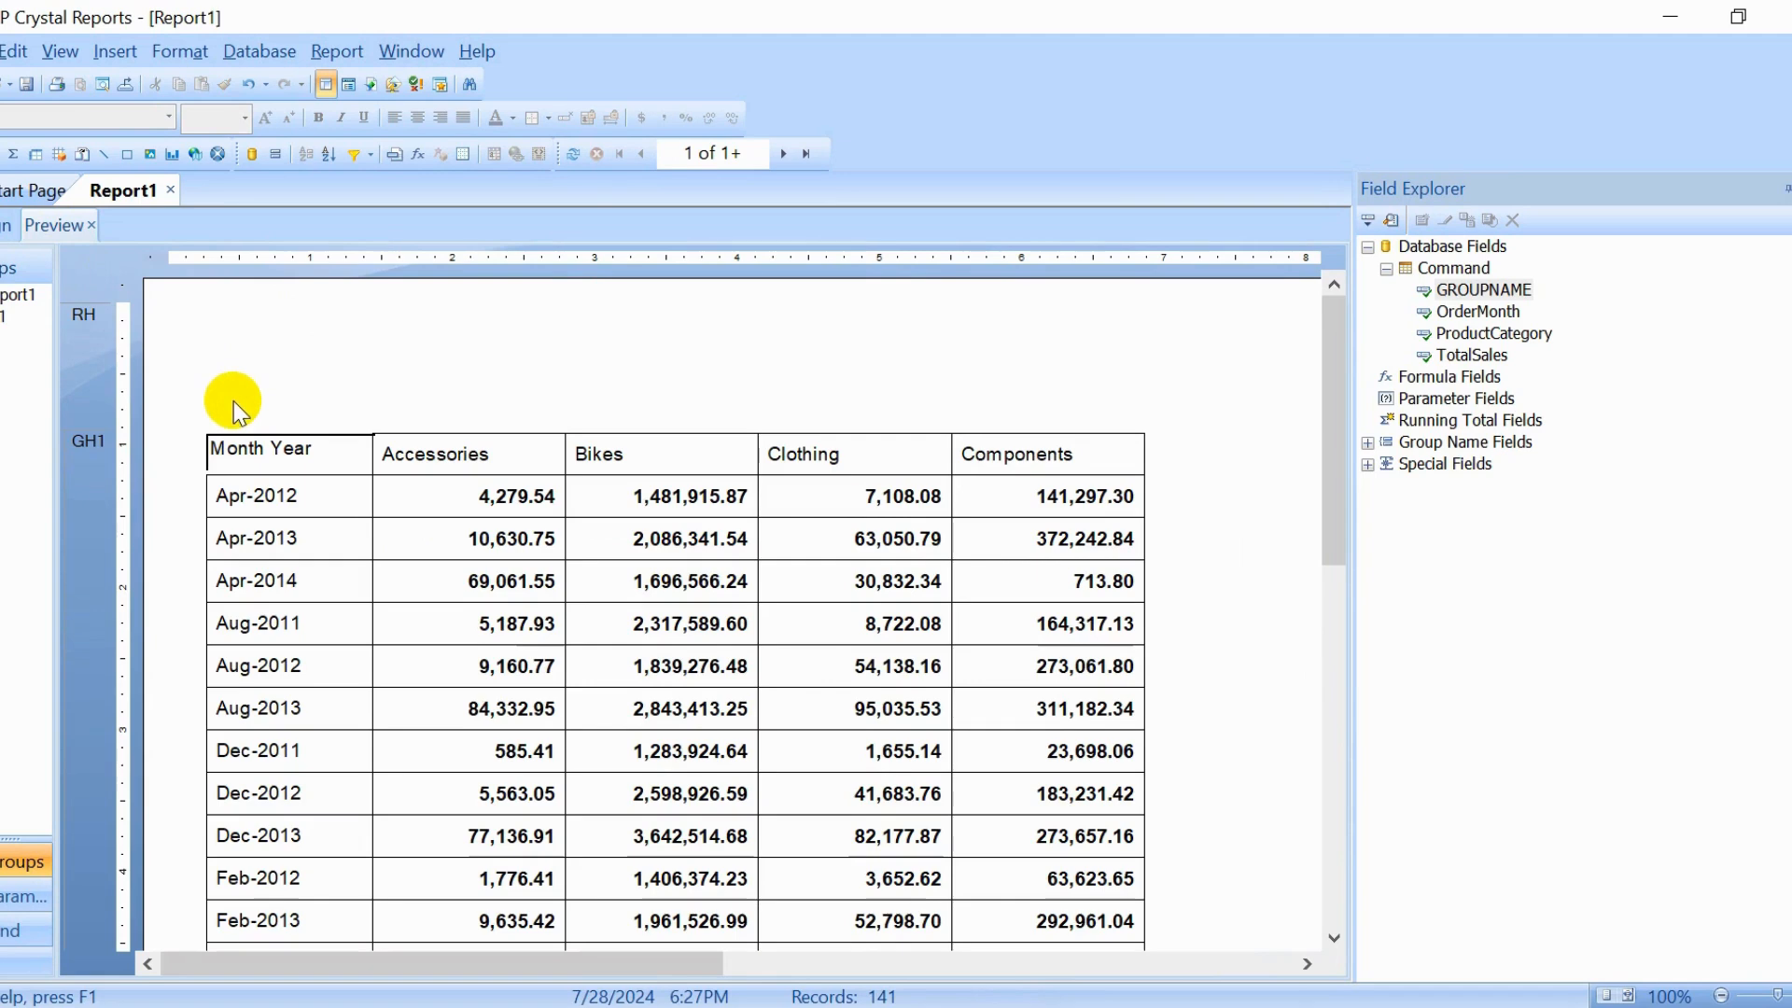
# Step: Examine the "Month Year" heading on page 2 of the preview and return to the report design
pyautogui.click(247, 462)
pyautogui.click(784, 154)
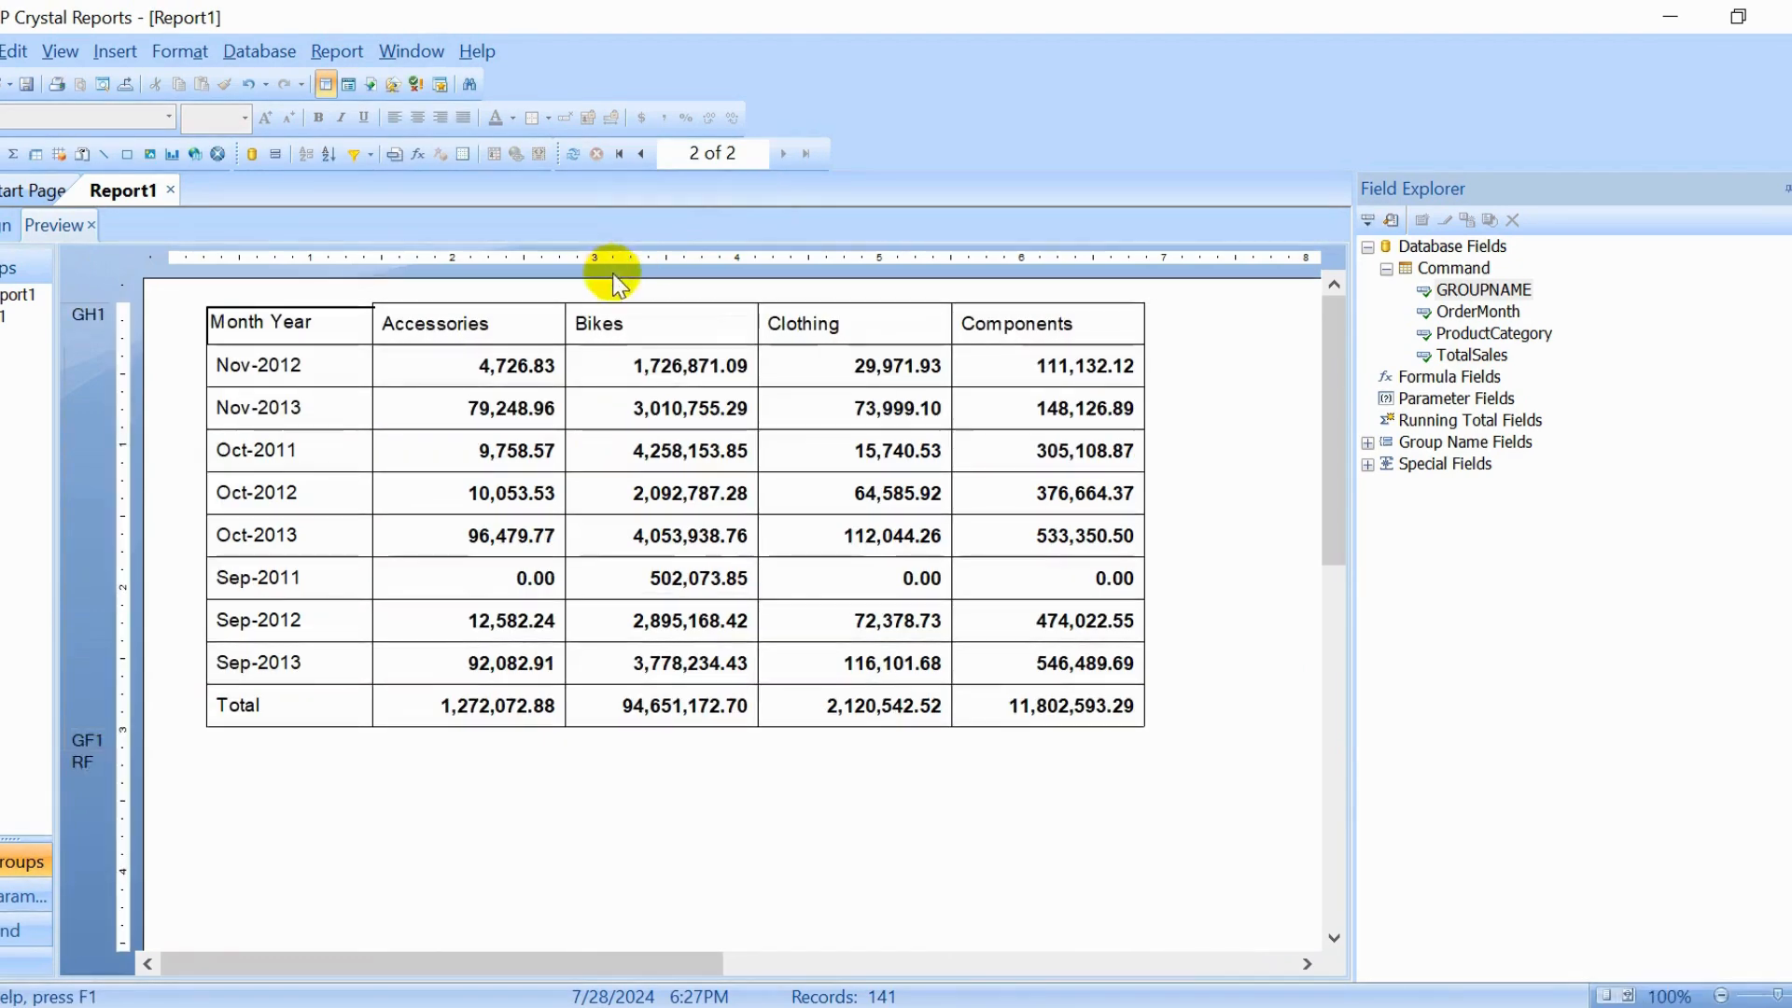
pyautogui.click(1298, 550)
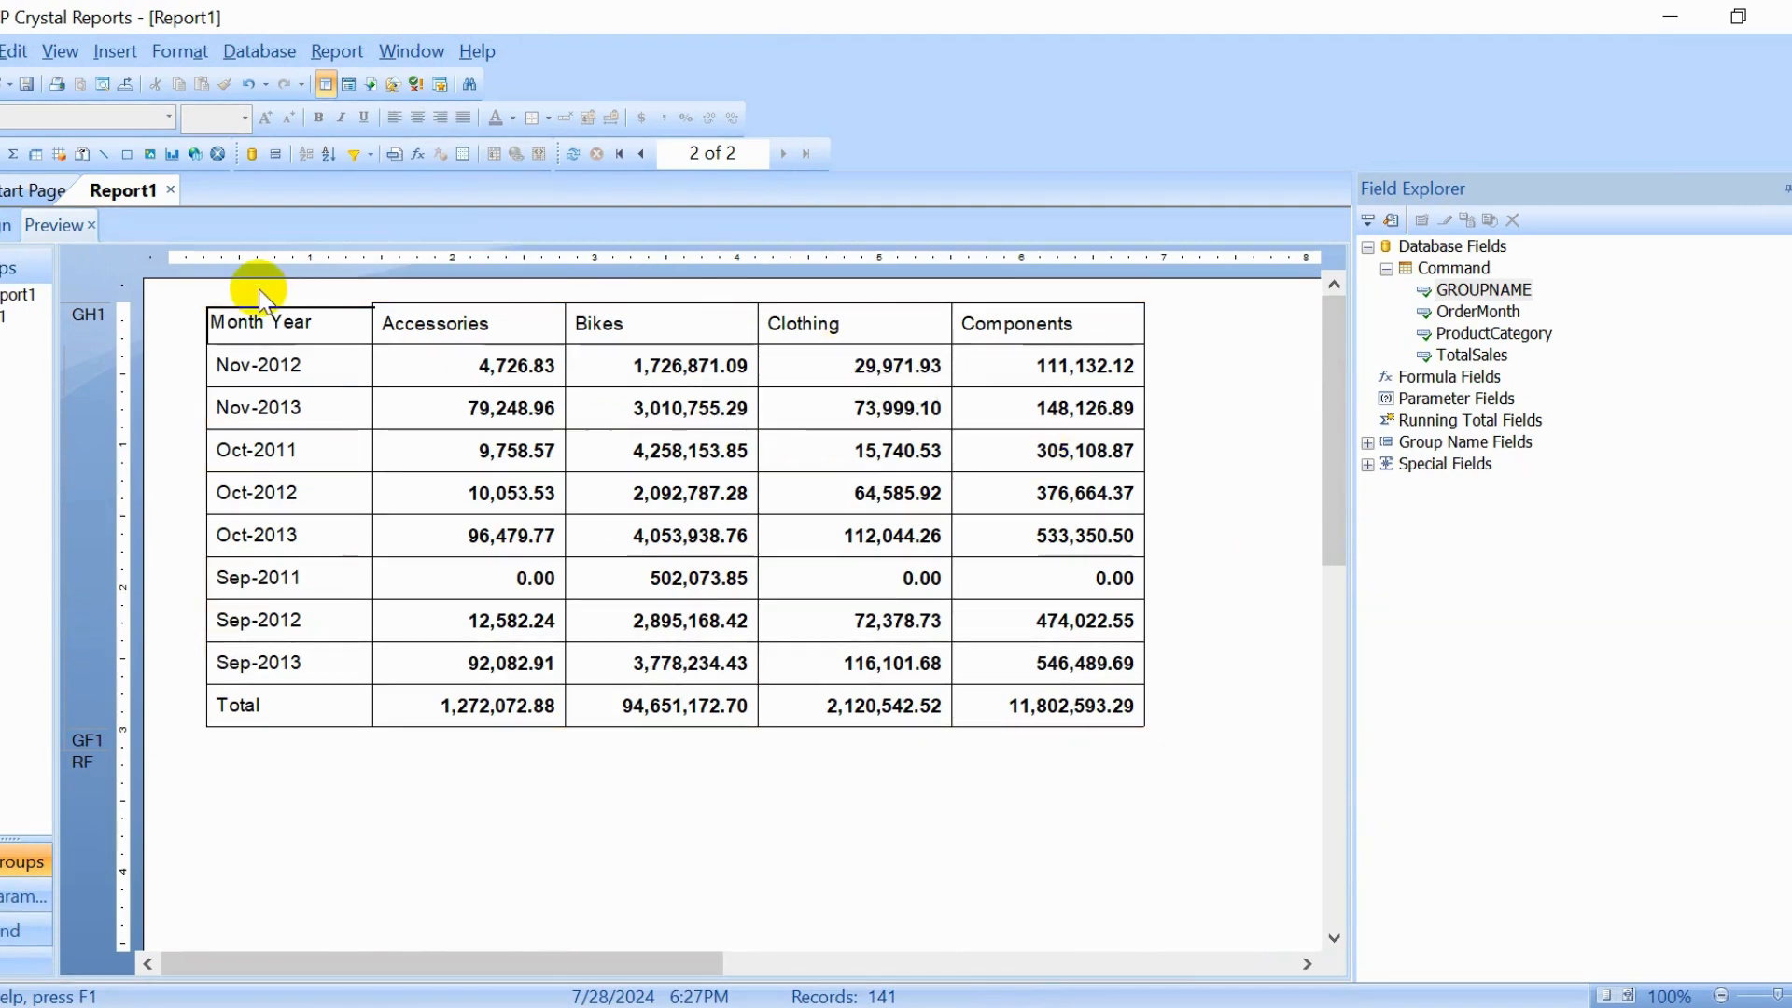
pyautogui.click(622, 154)
pyautogui.click(8, 225)
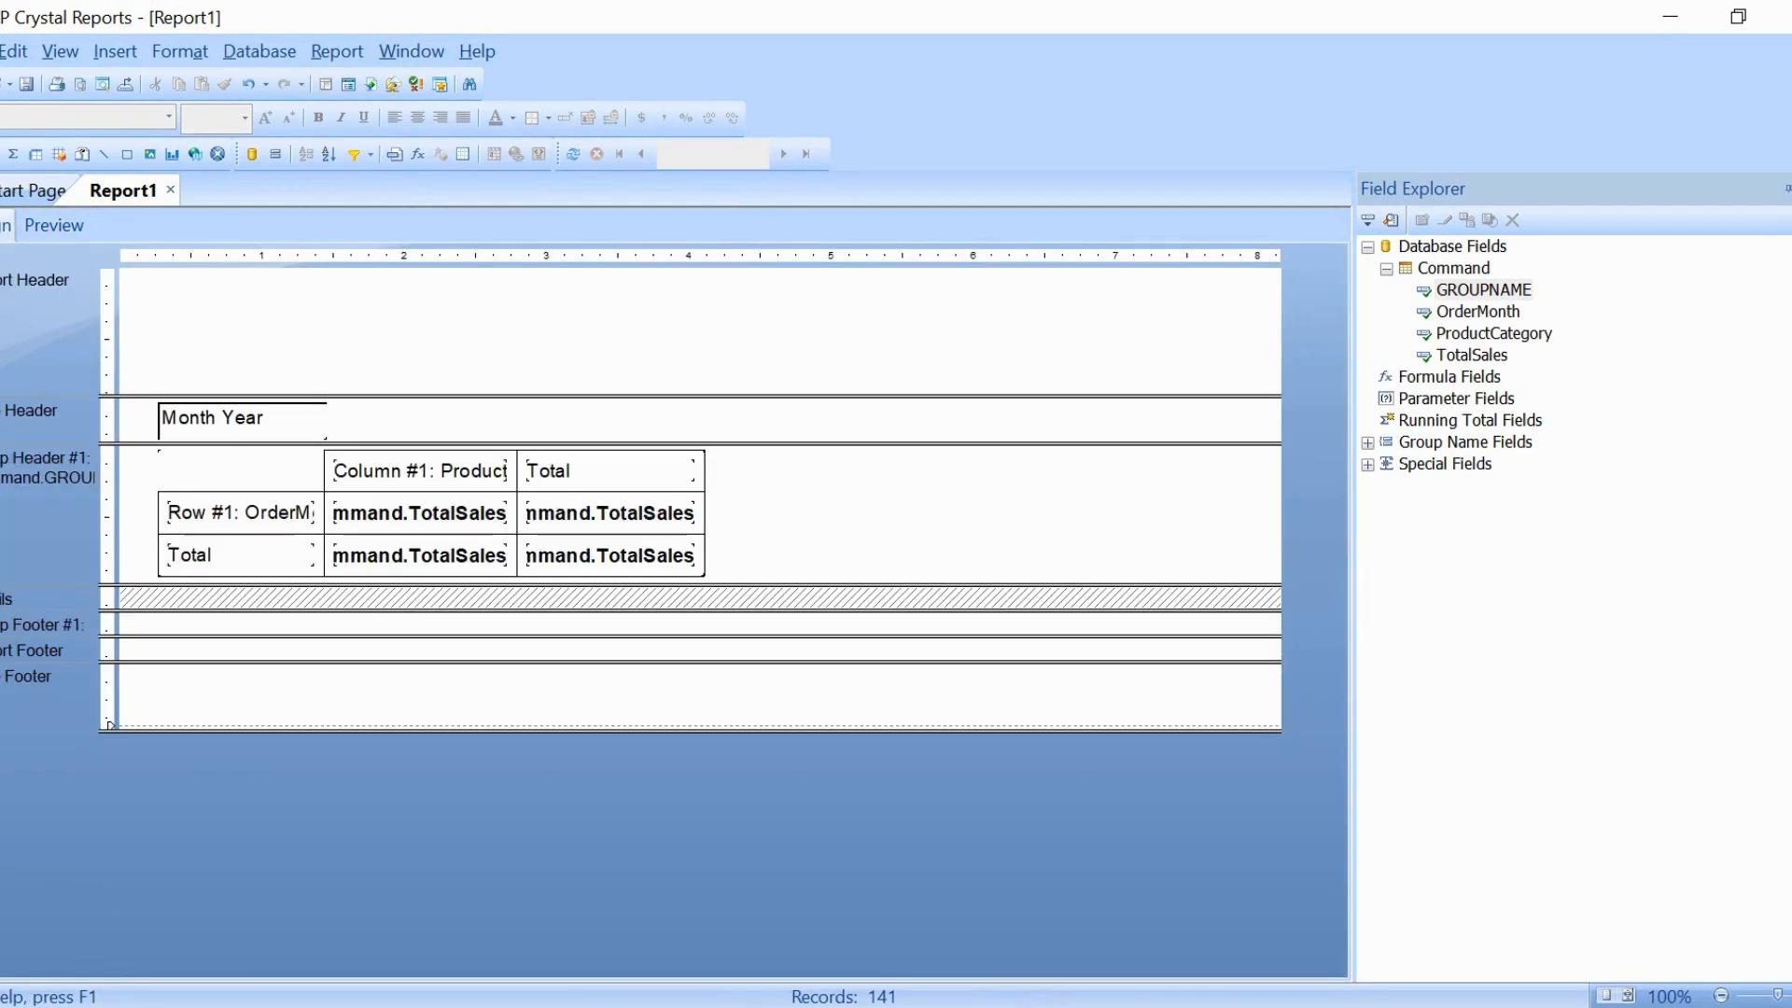